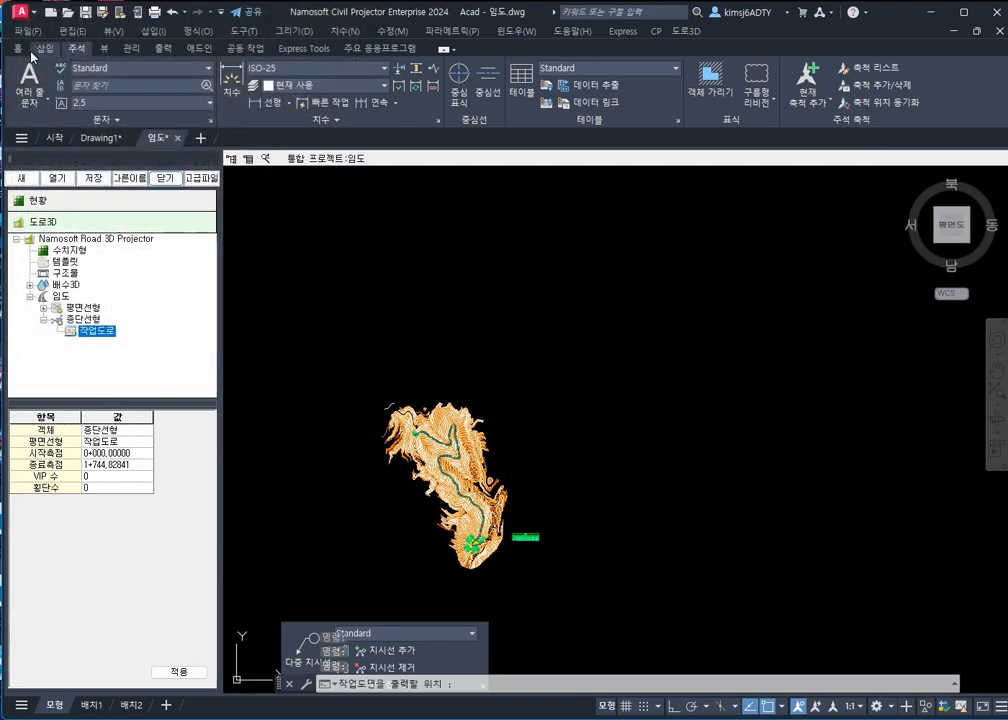
Place the longitudinal profile working drawing (종단작업도면) in the empty model space beside the terrain map
click(613, 441)
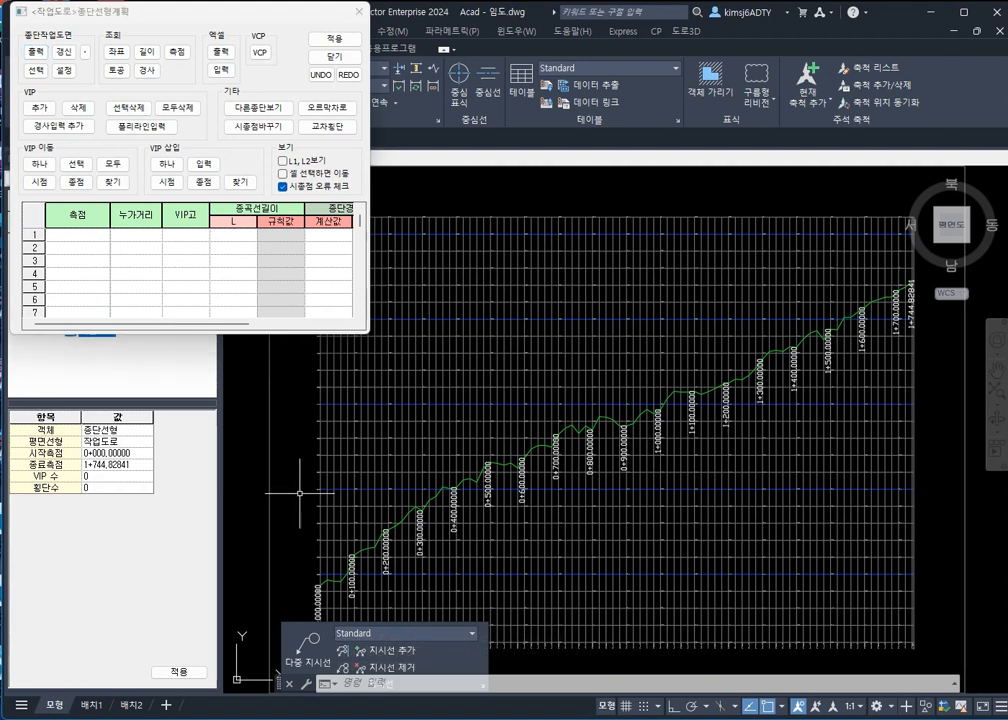
middle_drag(293, 490, 298, 487)
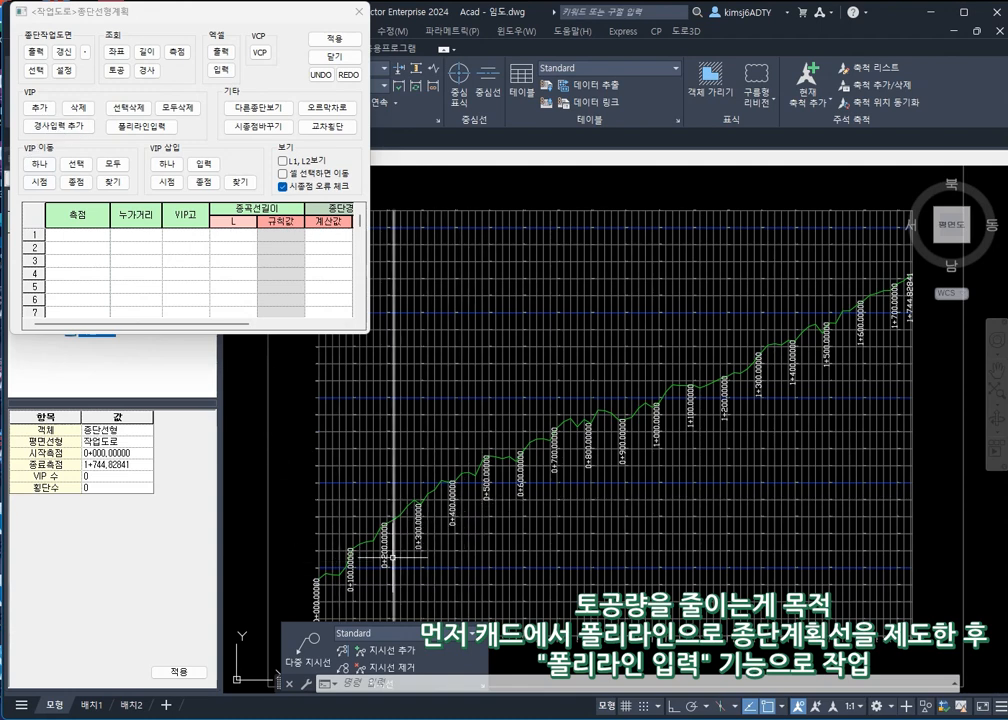
Start a polyline at the ground line's 0+000 end and place grade-line vertices near stations 0+180, 0+300 and 0+380
text(pl)
key(Return)
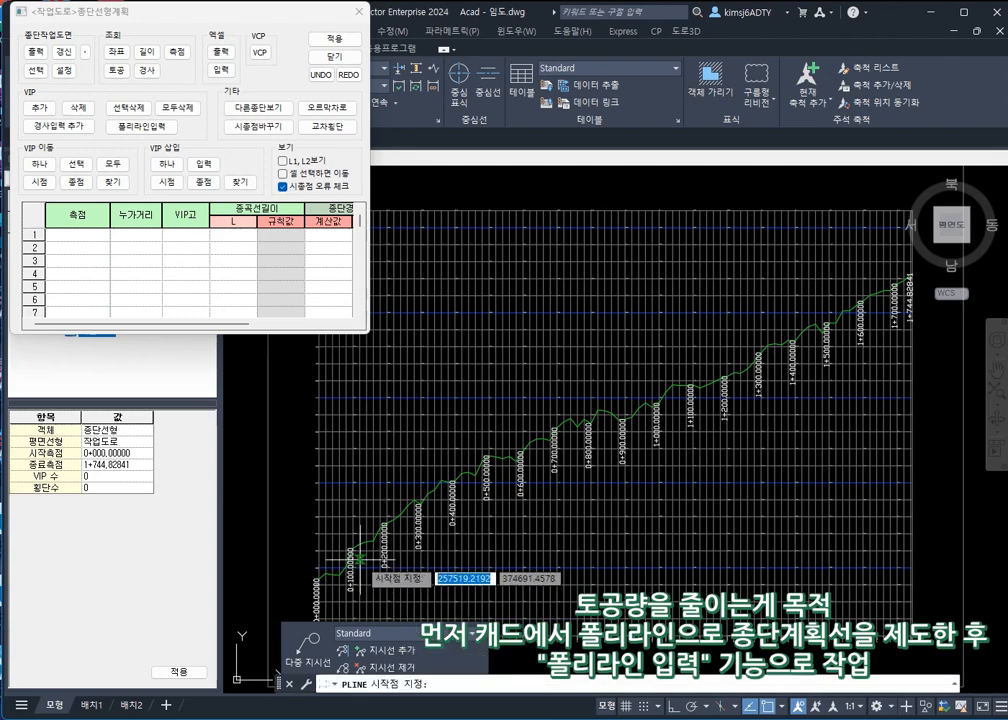
scroll(320, 581, up, 3)
click(317, 580)
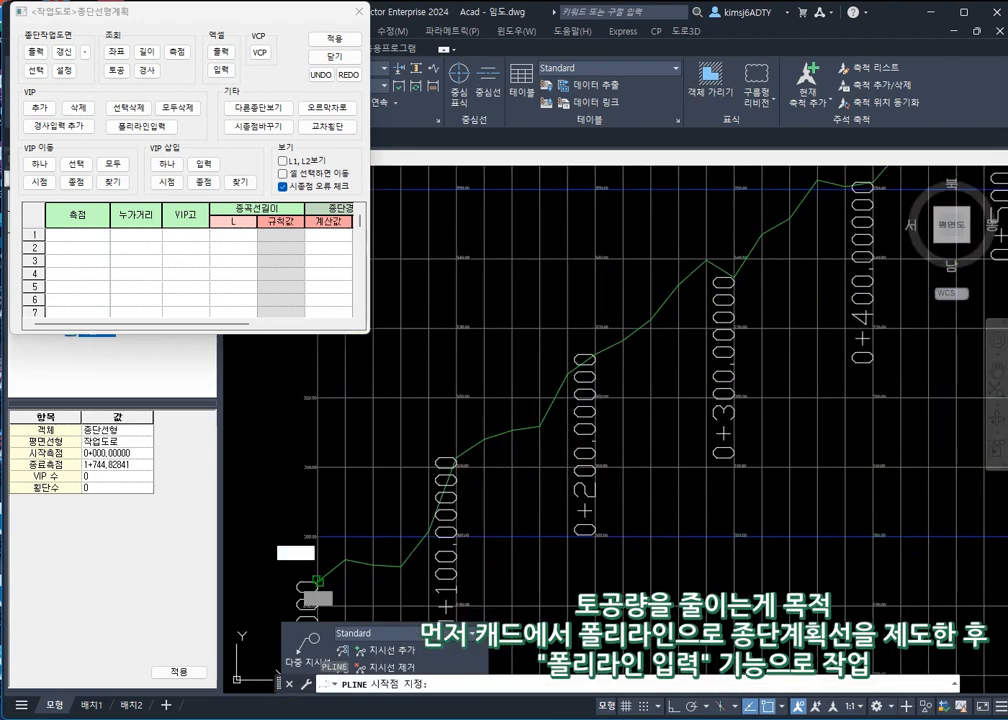
scroll(422, 475, down, 1)
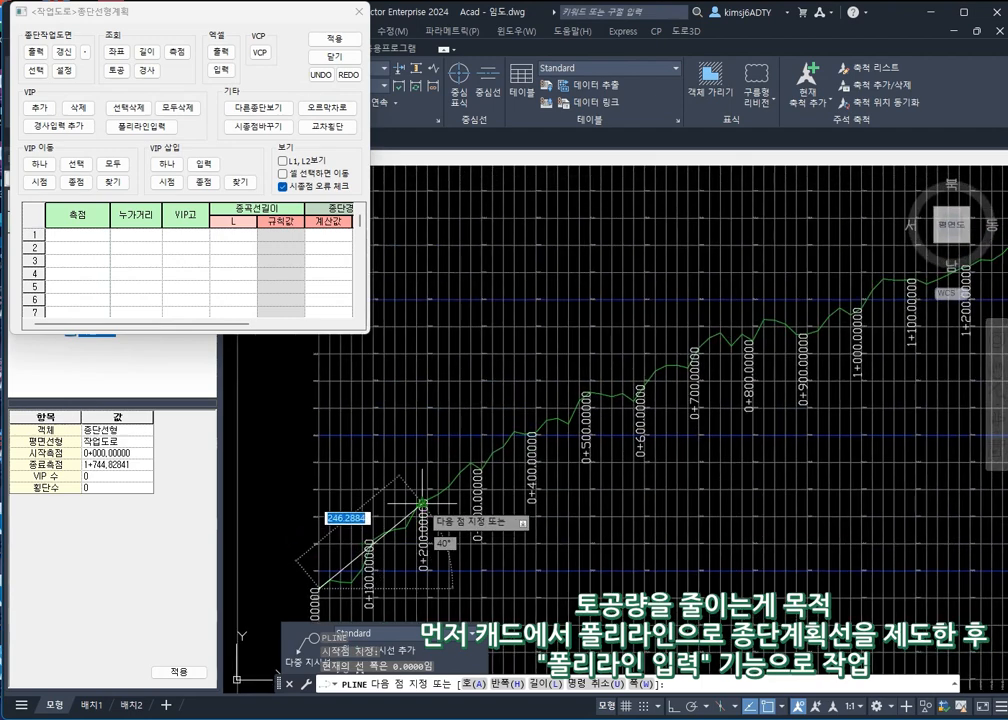
scroll(425, 500, up, 1)
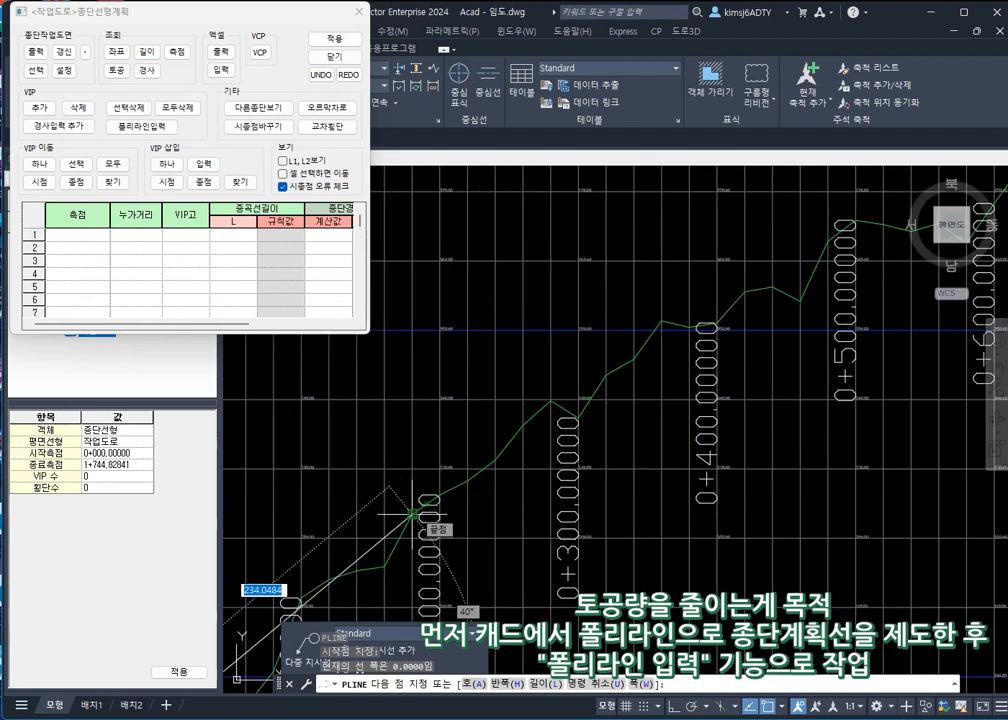
scroll(413, 514, down, 3)
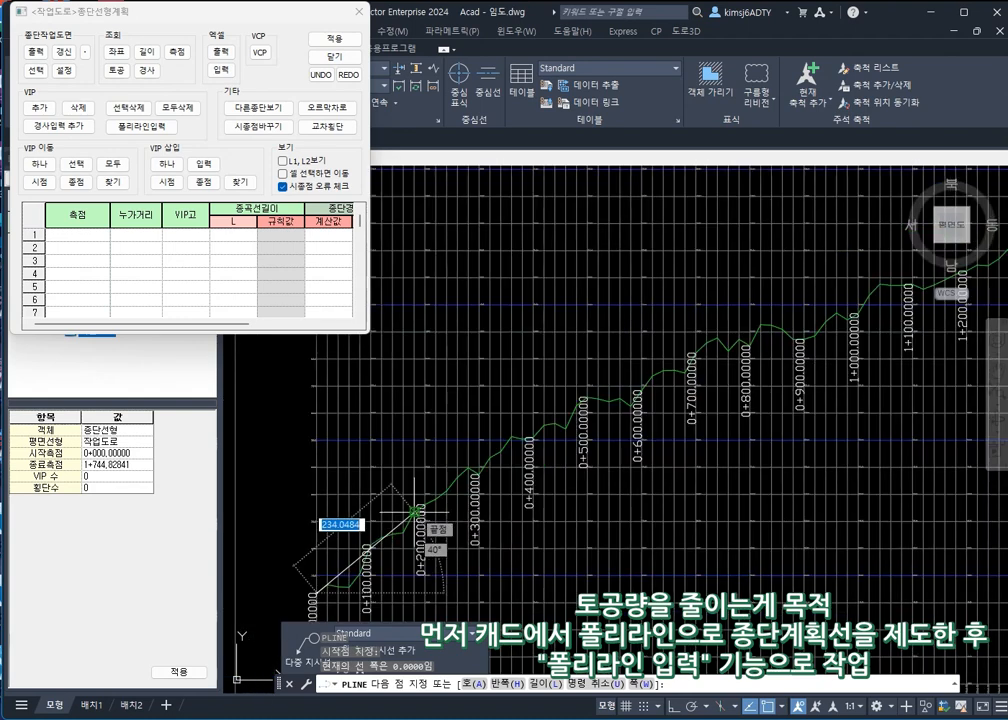
click(413, 512)
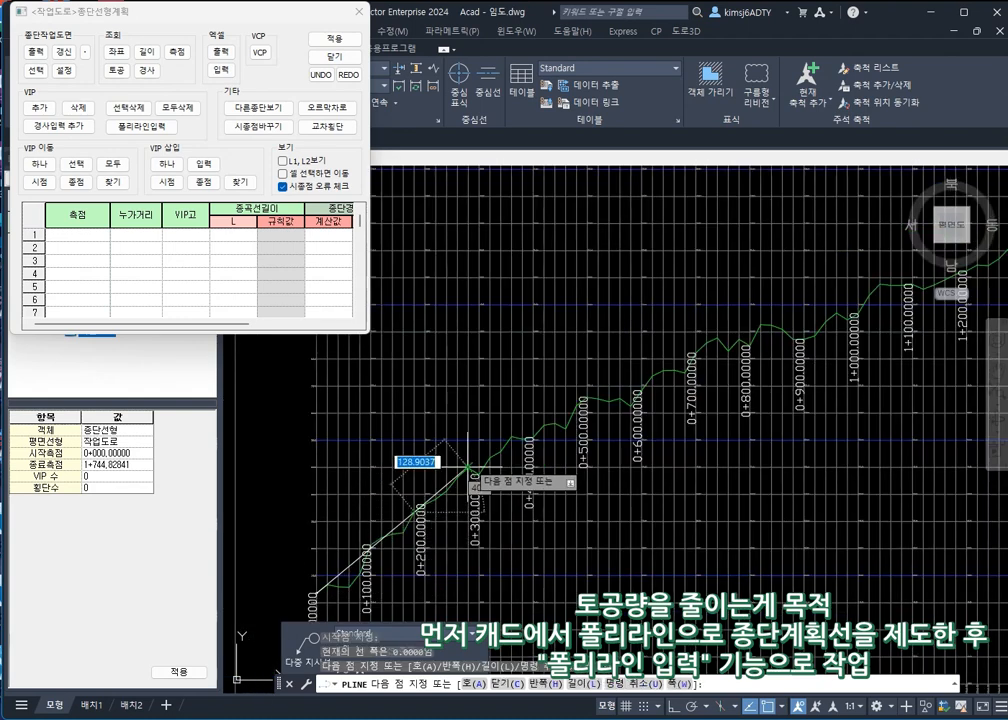
scroll(467, 466, up, 4)
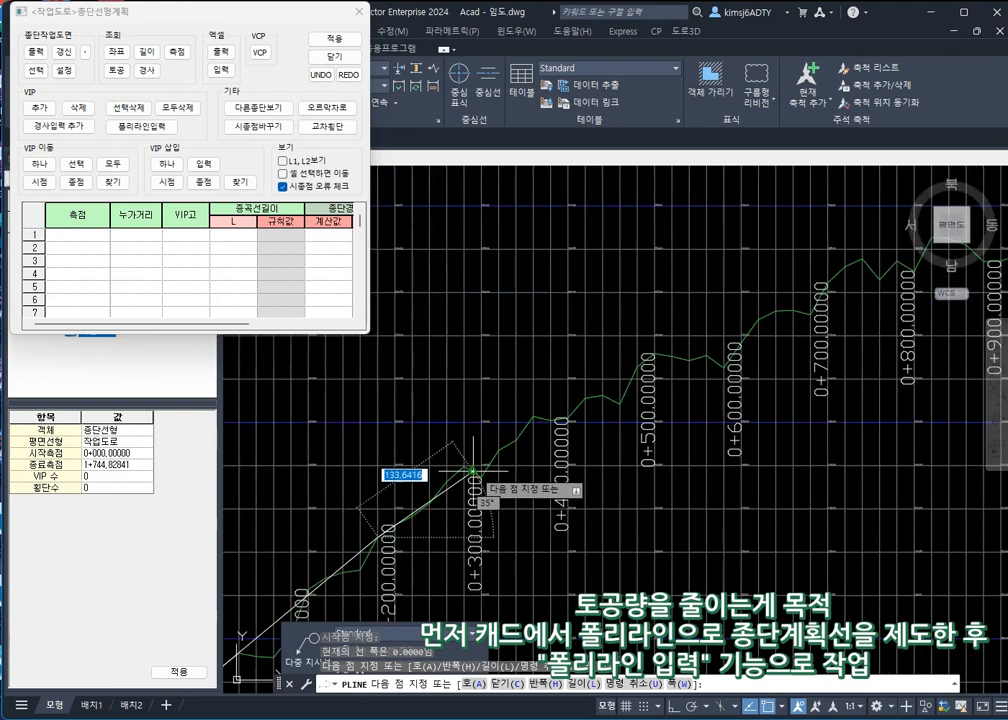
click(484, 462)
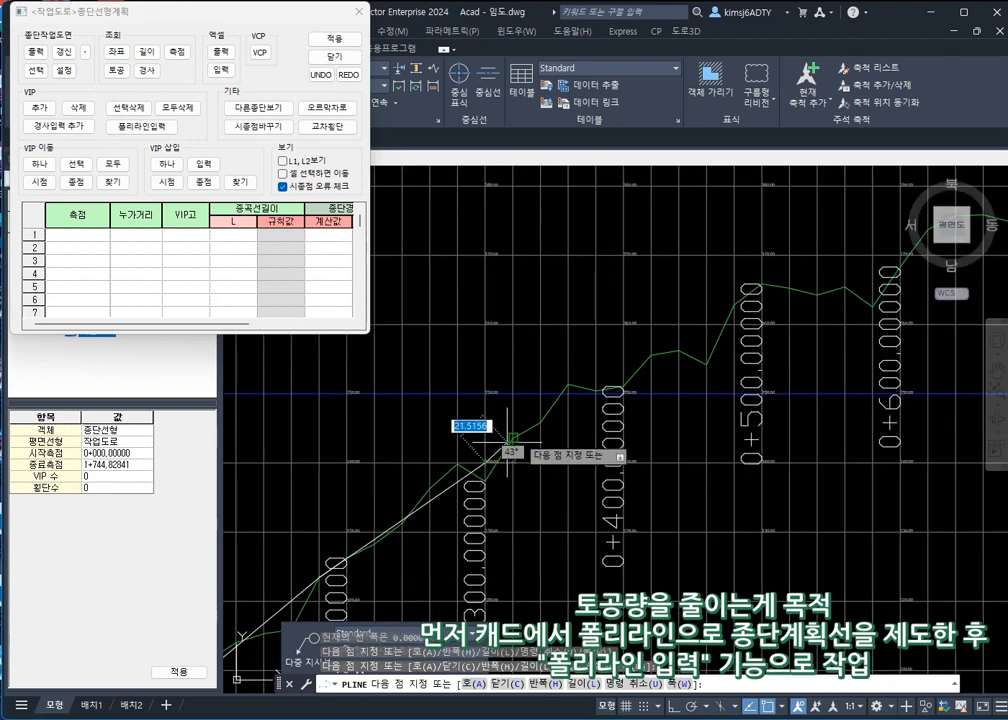
click(598, 385)
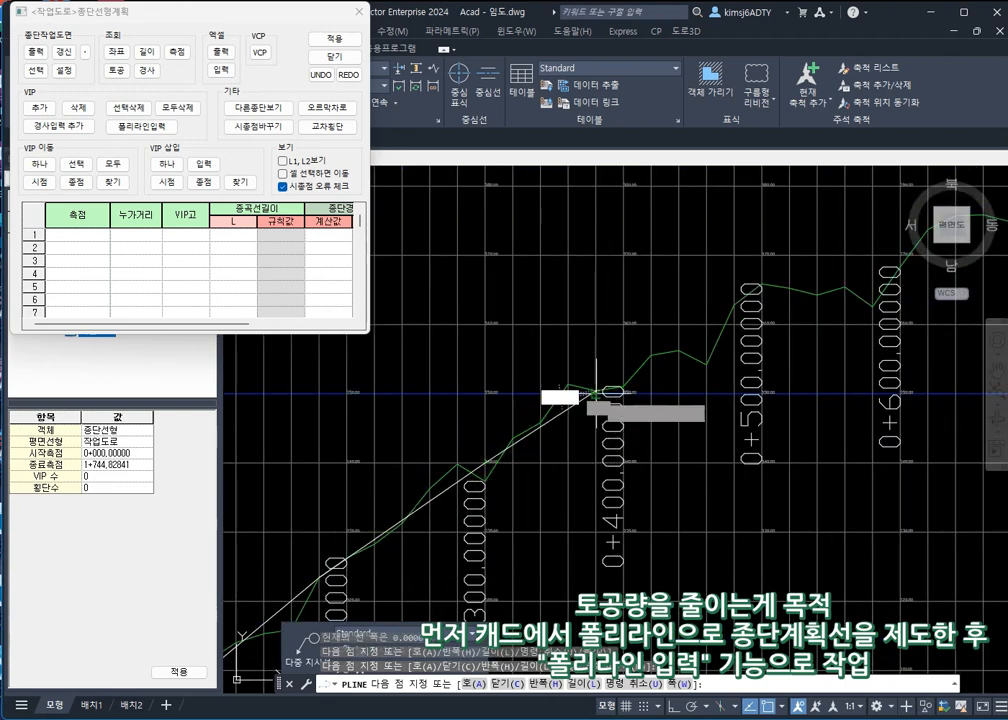
Continue the polyline along the ground line with vertices near stations 0+460, 0+540, 0+620, 0+740 and 0+820
click(707, 351)
middle_drag(707, 351, 649, 414)
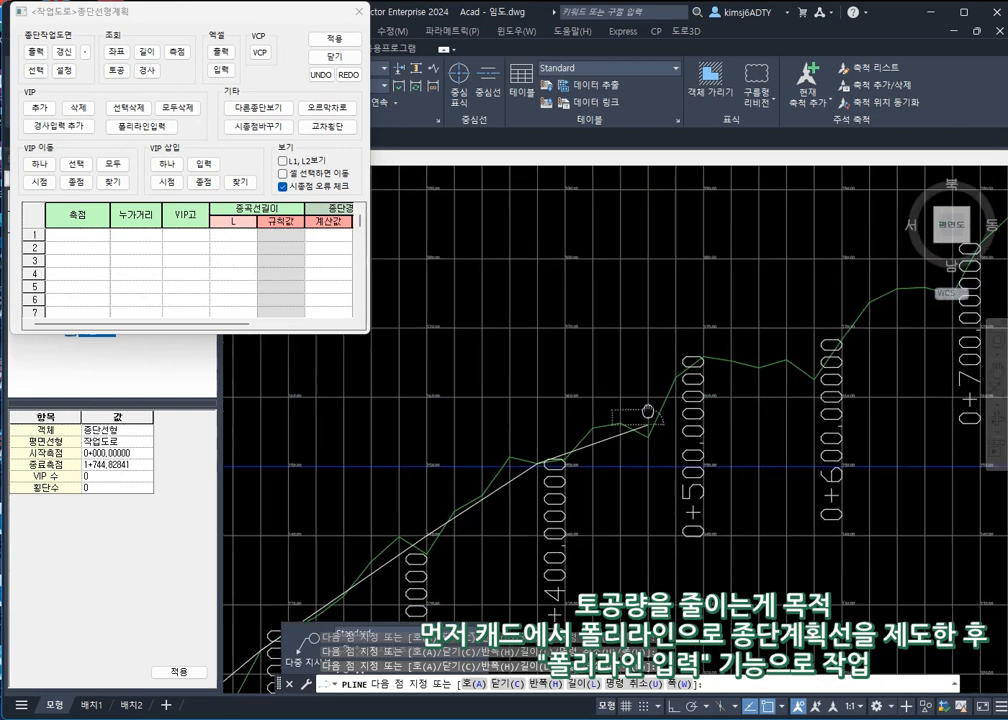
click(759, 364)
mouse_move(770, 363)
middle_down()
mouse_move(661, 423)
mouse_move(557, 461)
middle_up()
click(654, 396)
middle_drag(668, 400, 549, 460)
click(700, 358)
middle_drag(736, 352, 657, 392)
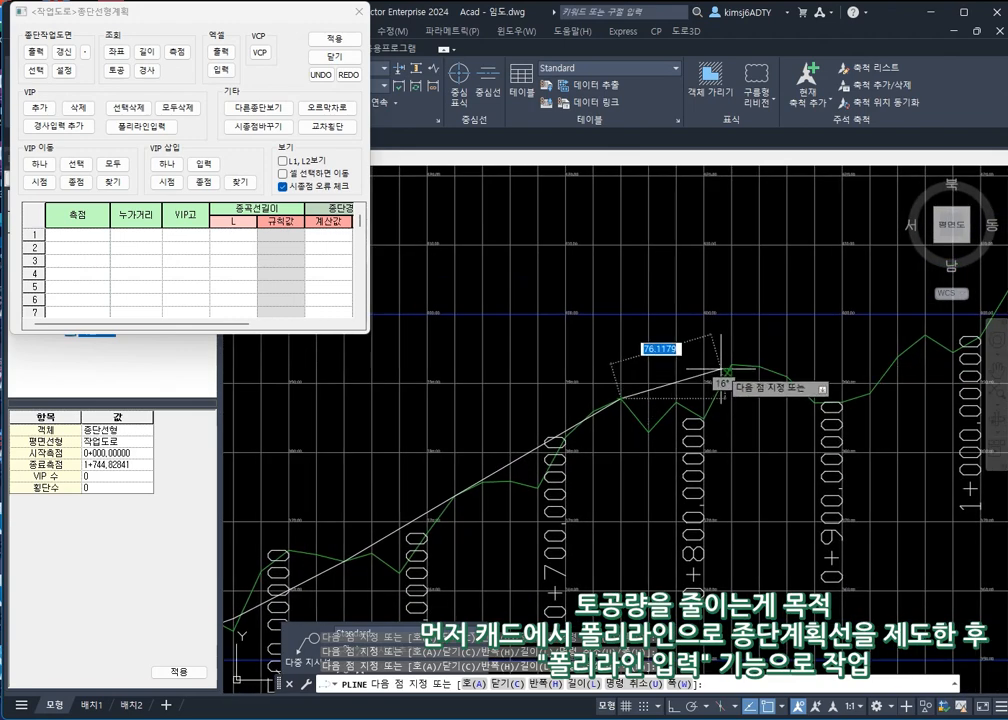
click(732, 364)
middle_drag(810, 376, 720, 397)
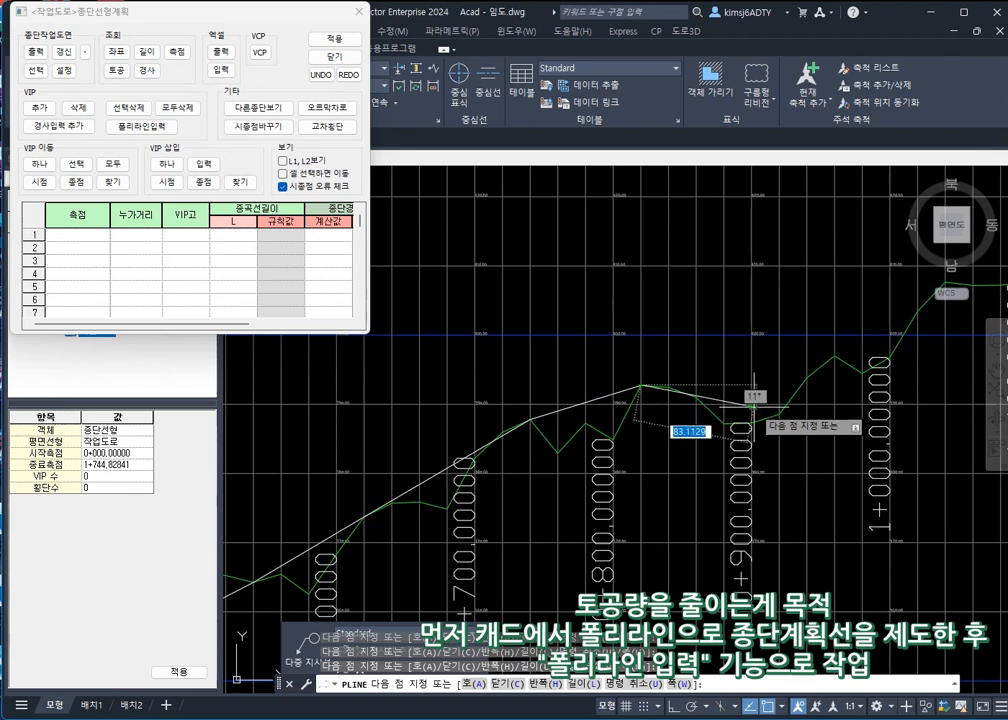
Extend the grade-line polyline with vertices near stations 0+900, 0+980, 1+080, 1+200 and 1+340
click(751, 403)
click(862, 363)
middle_drag(867, 364, 666, 466)
click(803, 390)
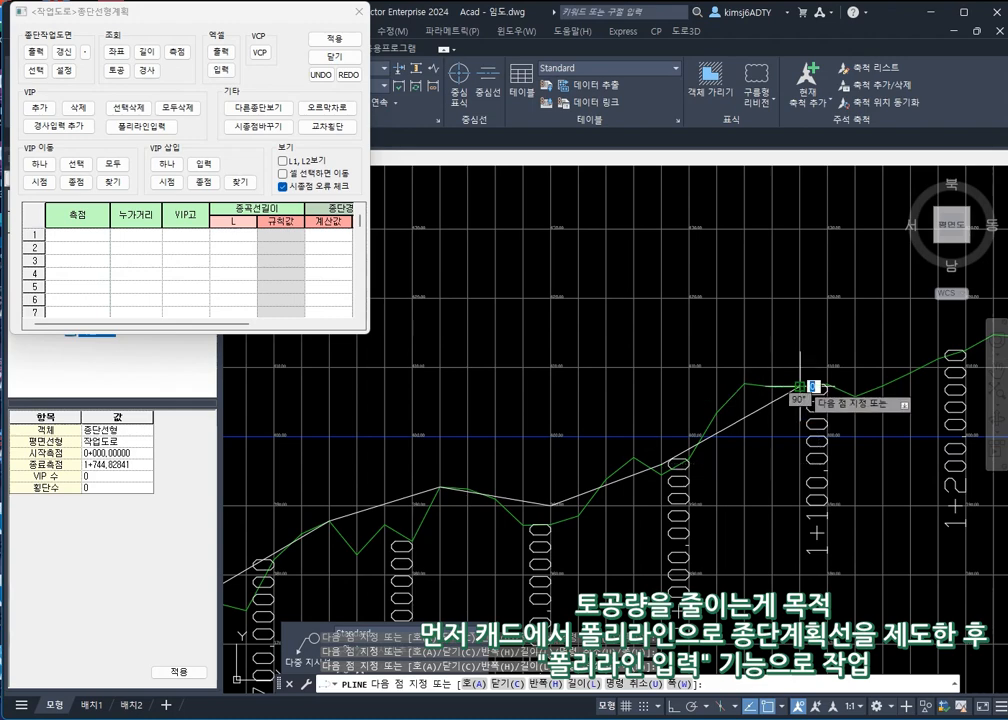
middle_drag(803, 390, 505, 474)
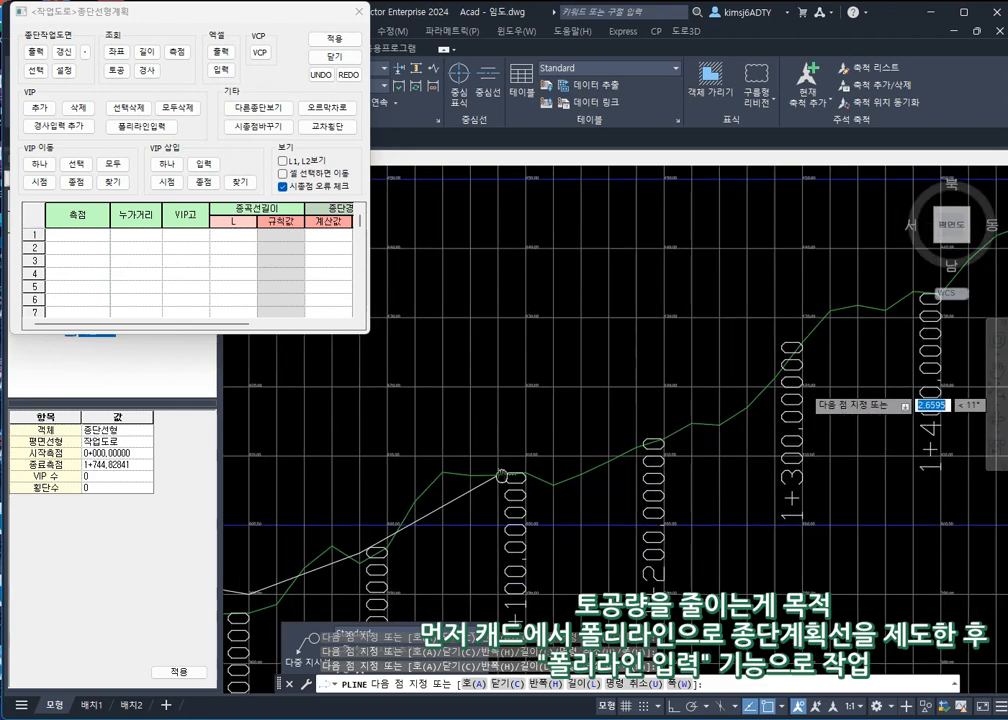
click(668, 432)
middle_drag(668, 432, 523, 497)
click(691, 381)
middle_drag(704, 380, 435, 488)
Add polyline vertices near stations 1+470, 1+560 and 1+660, and finish it at the ground line's end at 1+744.82841
click(598, 424)
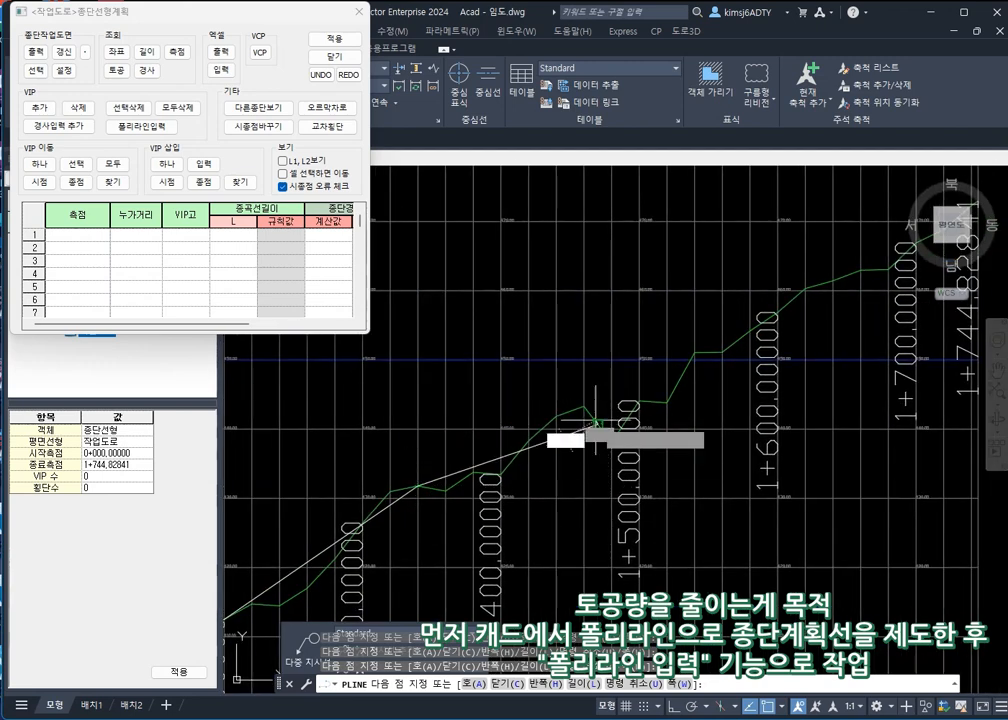
click(723, 352)
middle_drag(731, 348, 518, 452)
click(649, 373)
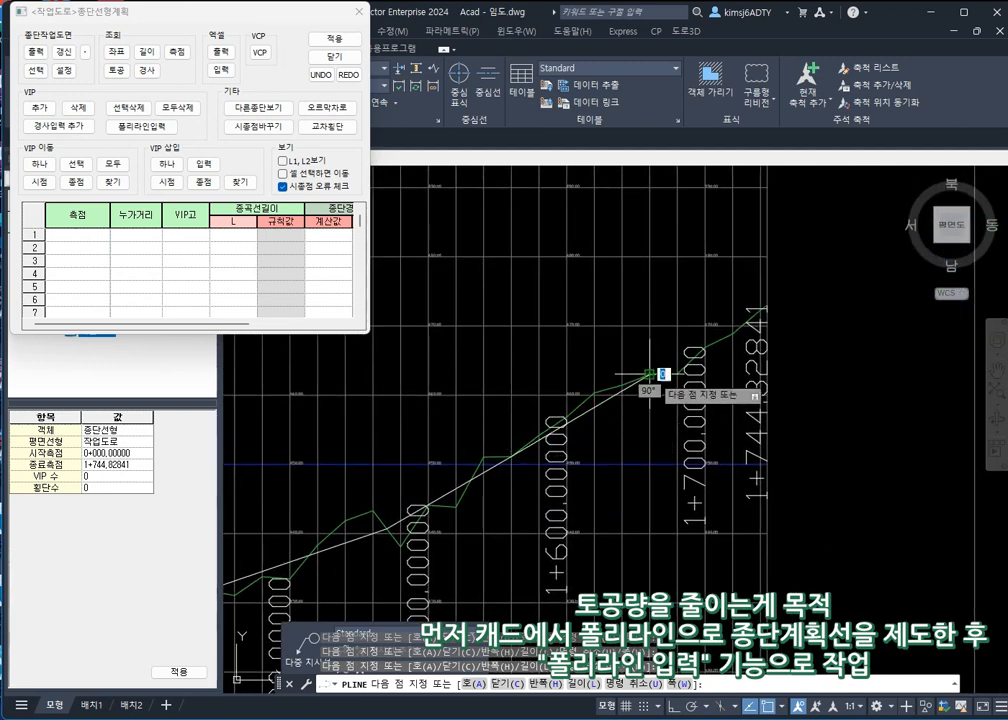
scroll(769, 304, up, 5)
click(752, 302)
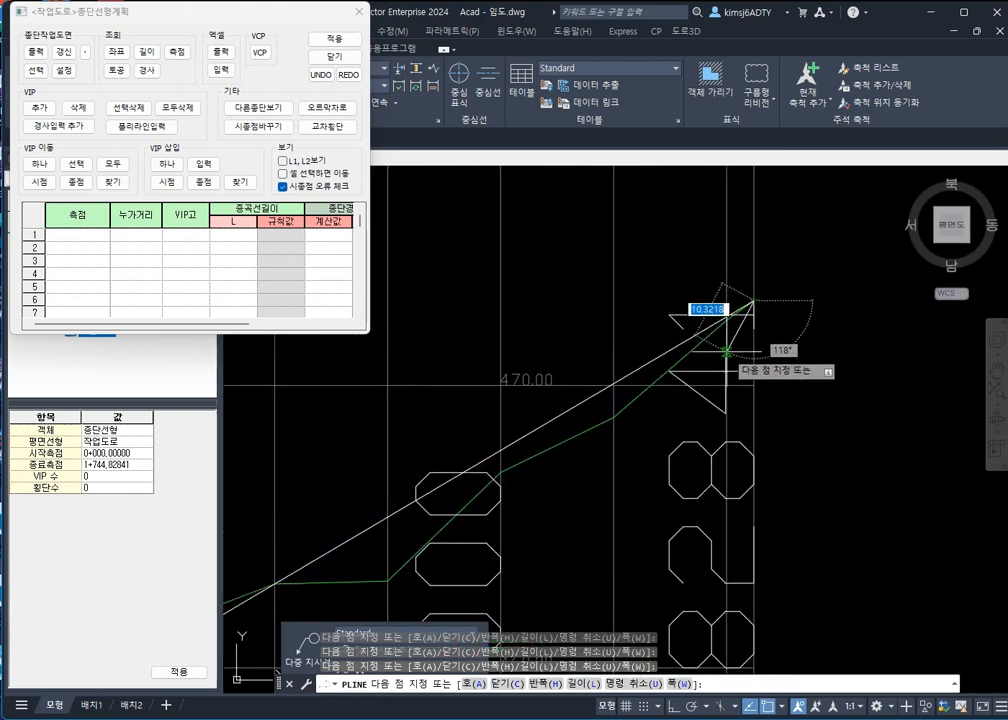
key(Return)
Import the drawn polyline as the vertical alignment's VIPs with the polyline input function (폴리라인입력)
scroll(671, 391, down, 4)
middle_drag(512, 537, 732, 378)
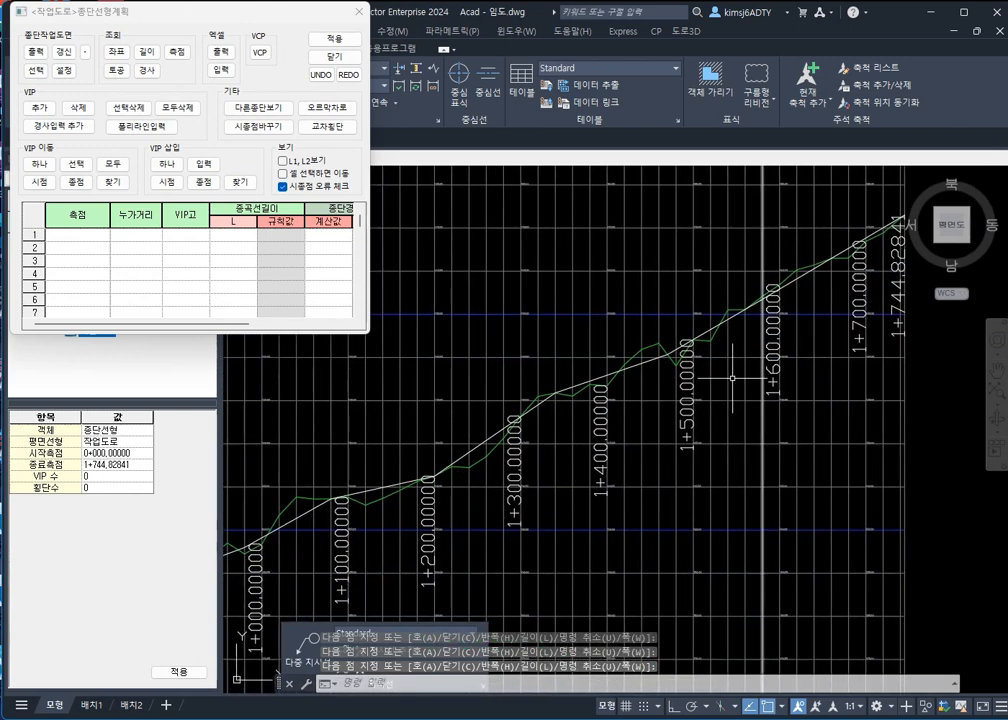
scroll(542, 501, down, 1)
middle_drag(542, 501, 694, 404)
scroll(655, 439, down, 2)
mouse_move(655, 439)
middle_down()
mouse_move(746, 396)
mouse_move(721, 407)
middle_up()
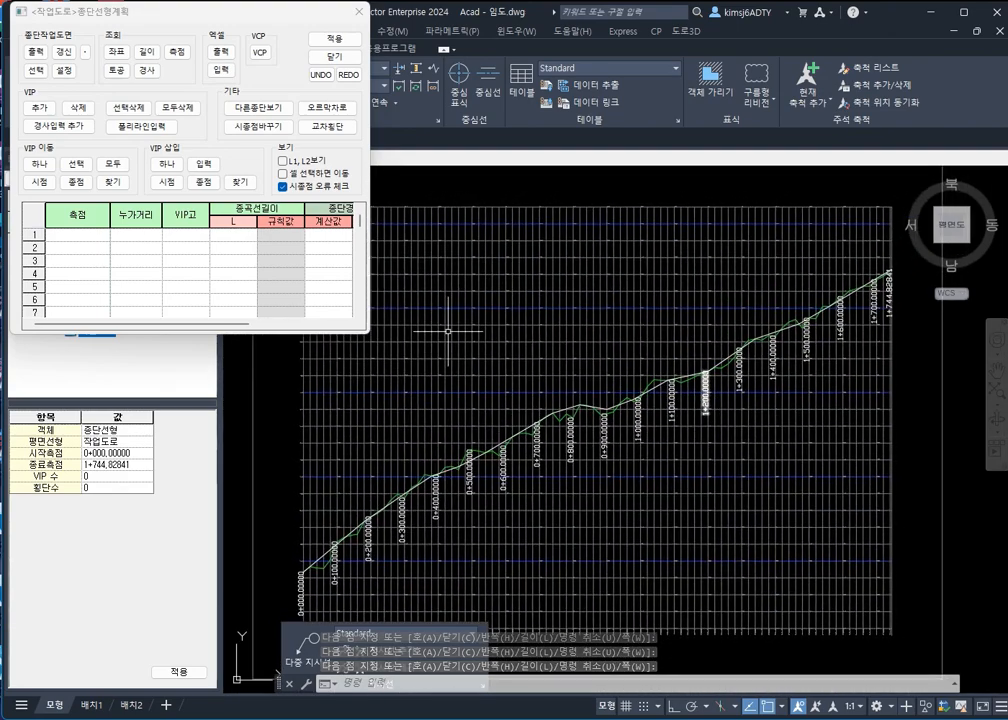
click(140, 126)
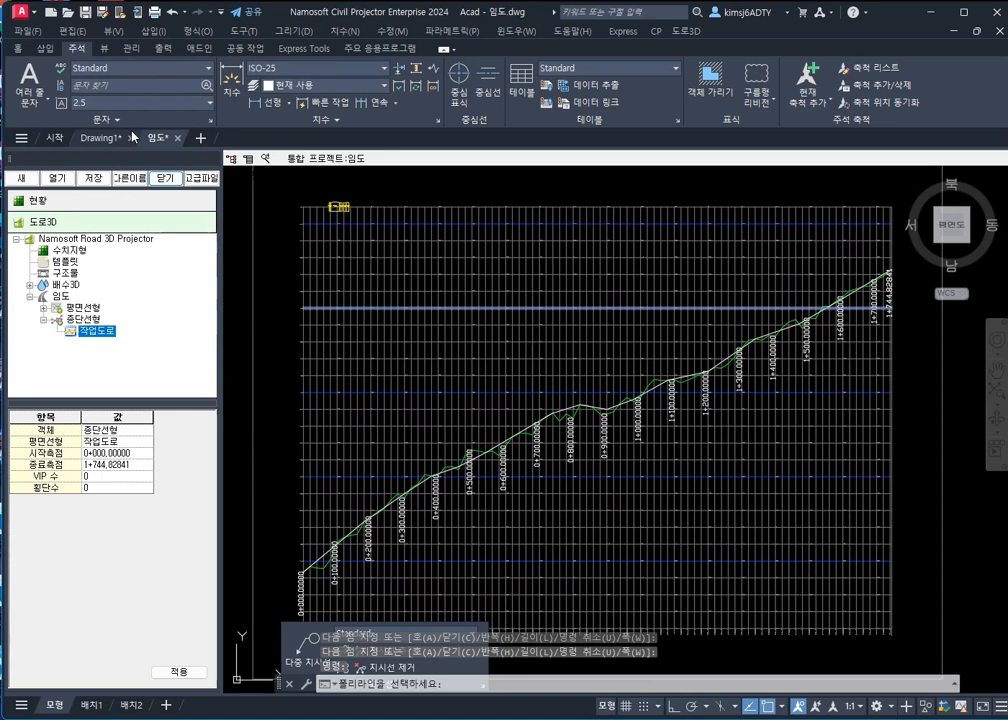
click(320, 556)
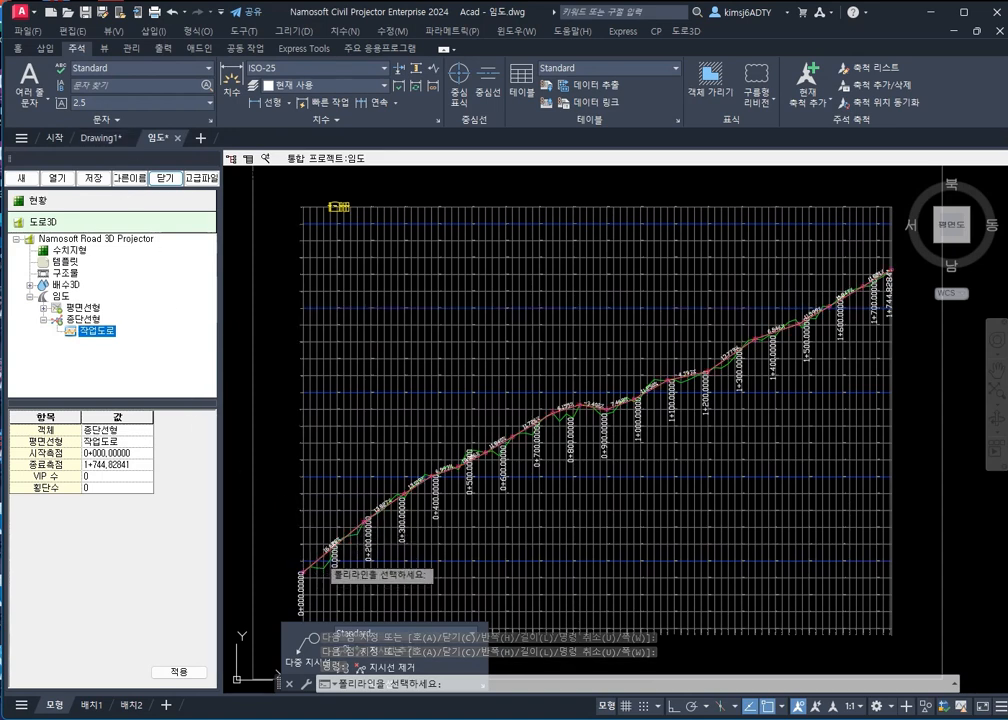
Set the vertical curve length L of the second VIP, at station 0+180, to 20
scroll(417, 470, up, 2)
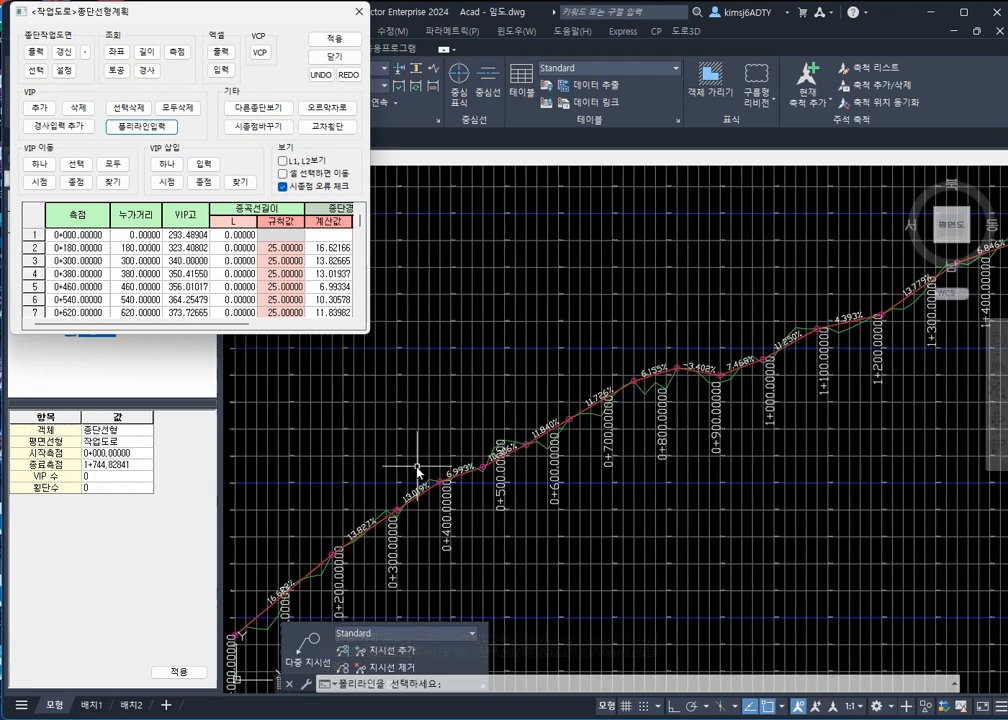
middle_drag(380, 503, 404, 447)
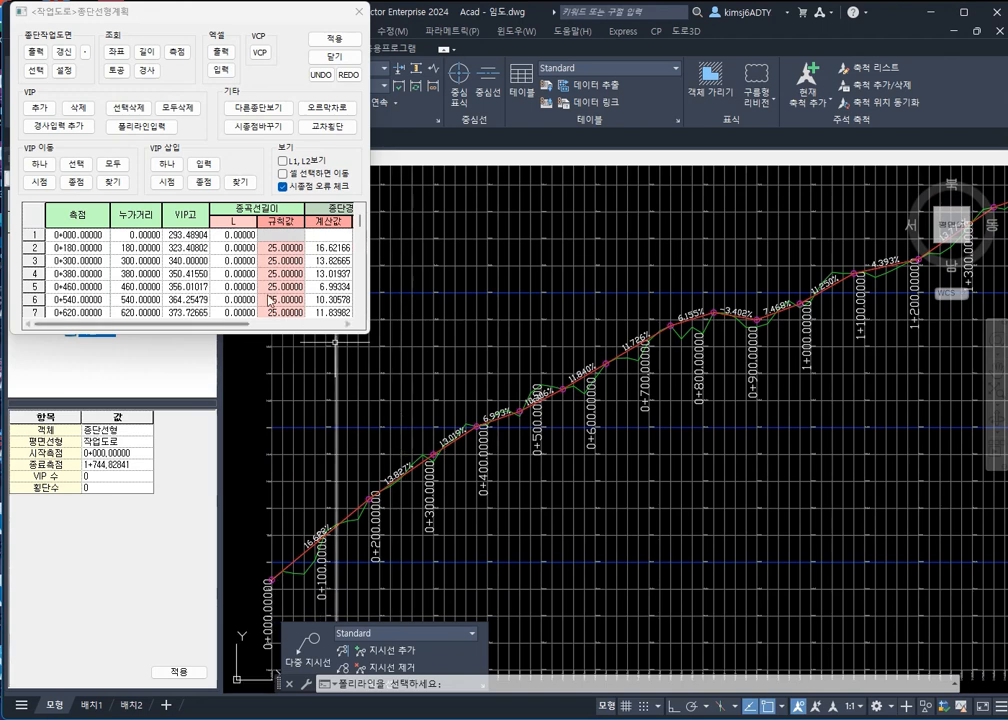
click(246, 250)
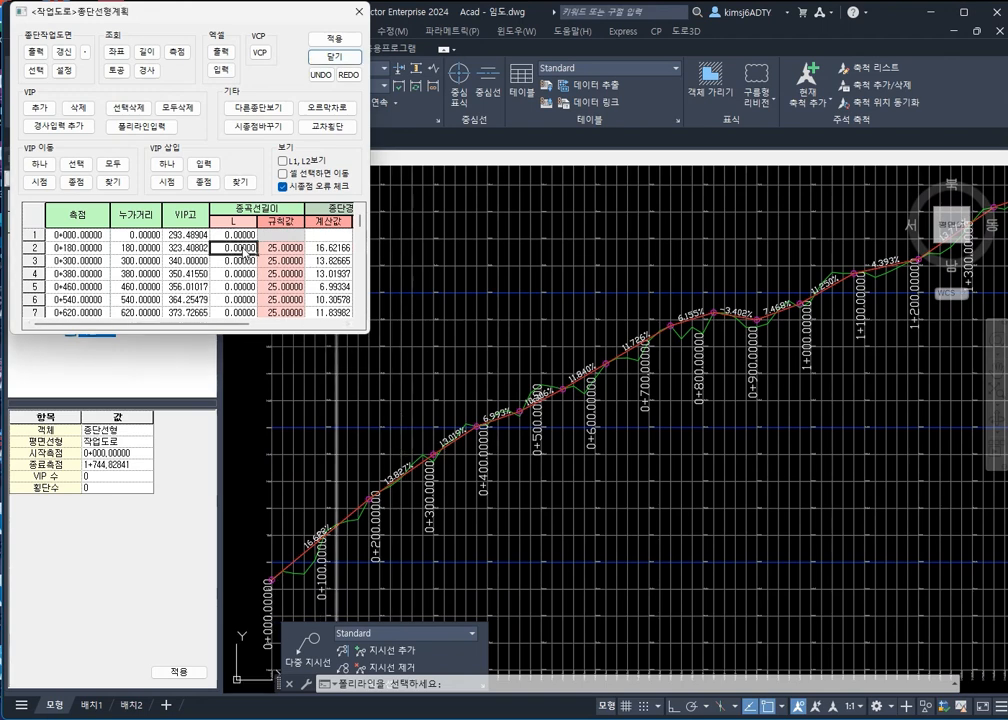
text(20)
key(Return)
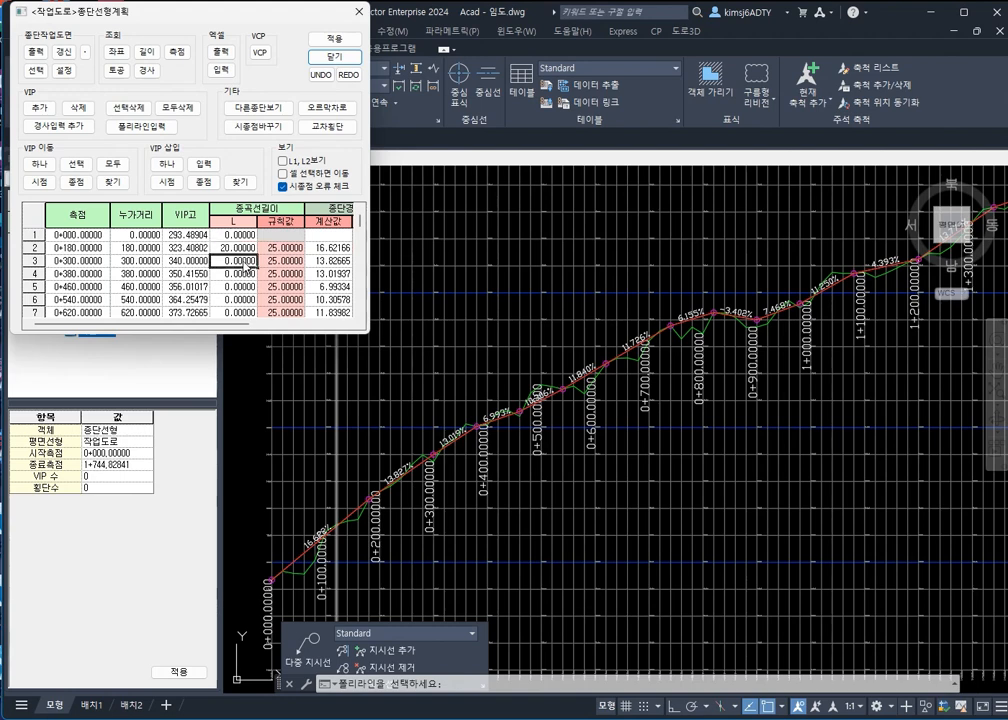
Set the curve length L of VIPs 3 through 17 to 20, then apply the vertical alignment plan and close it
scroll(246, 270, down, 1)
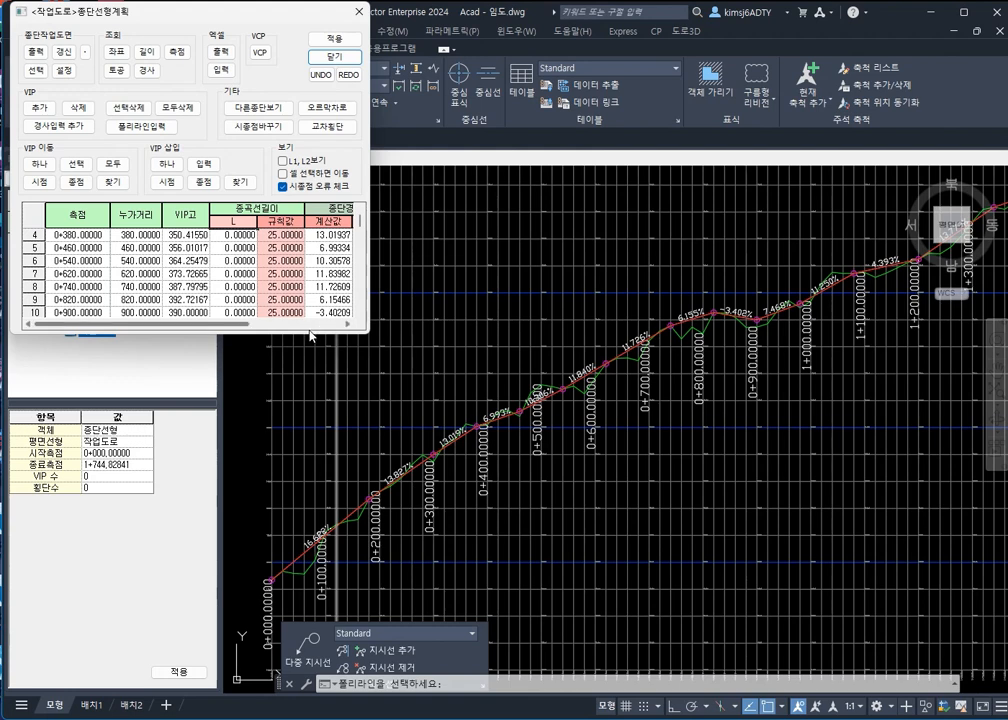
drag(306, 337, 306, 537)
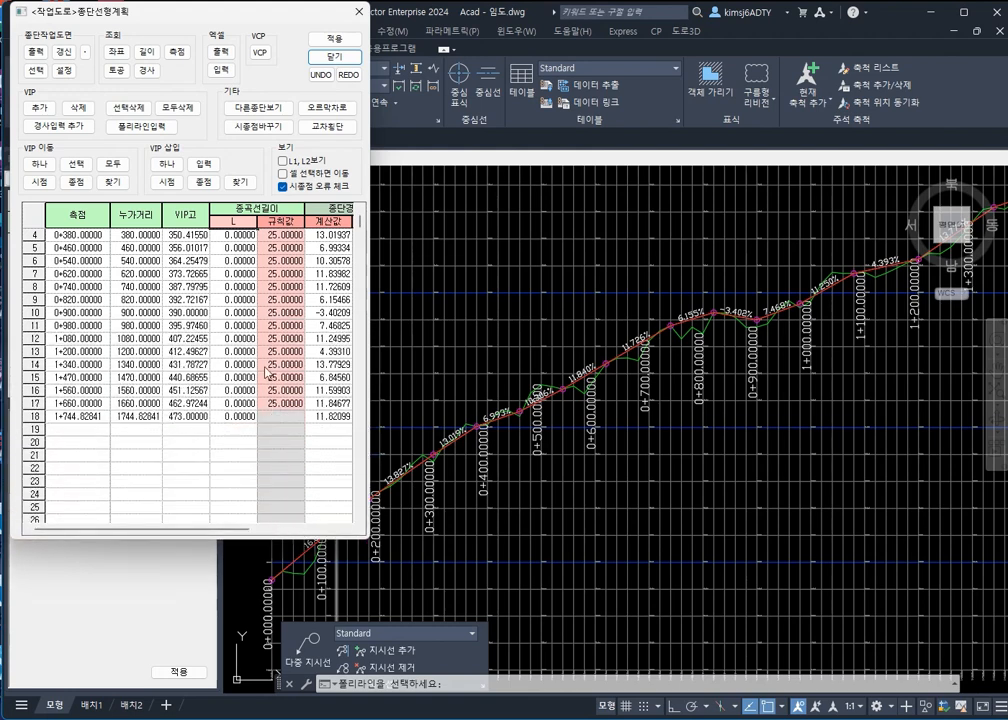
key(Up)
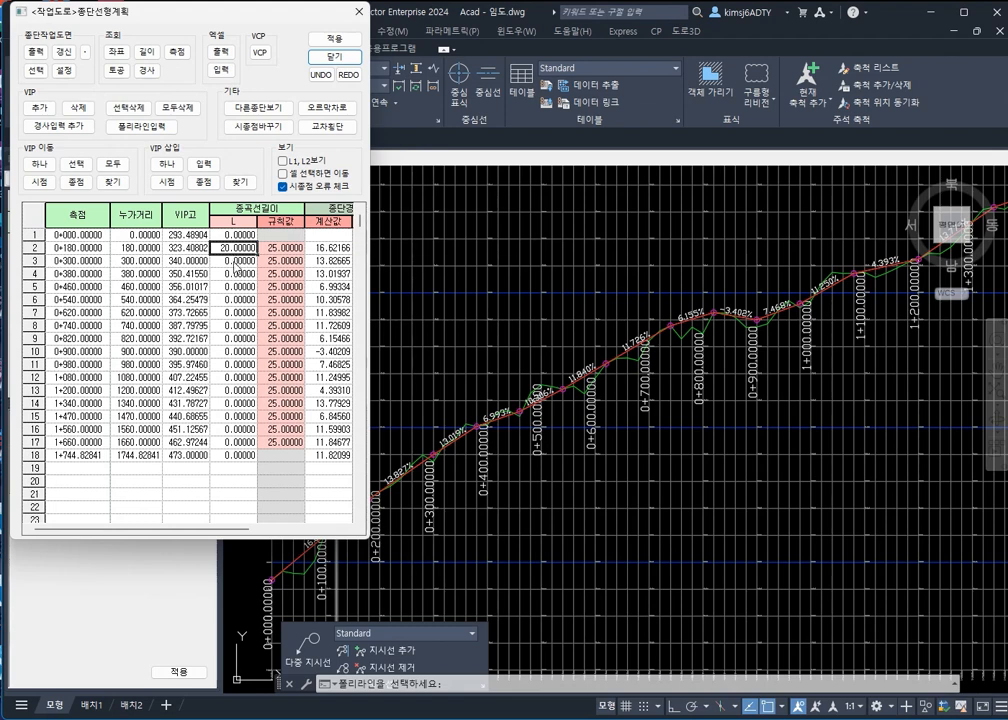
drag(234, 261, 236, 441)
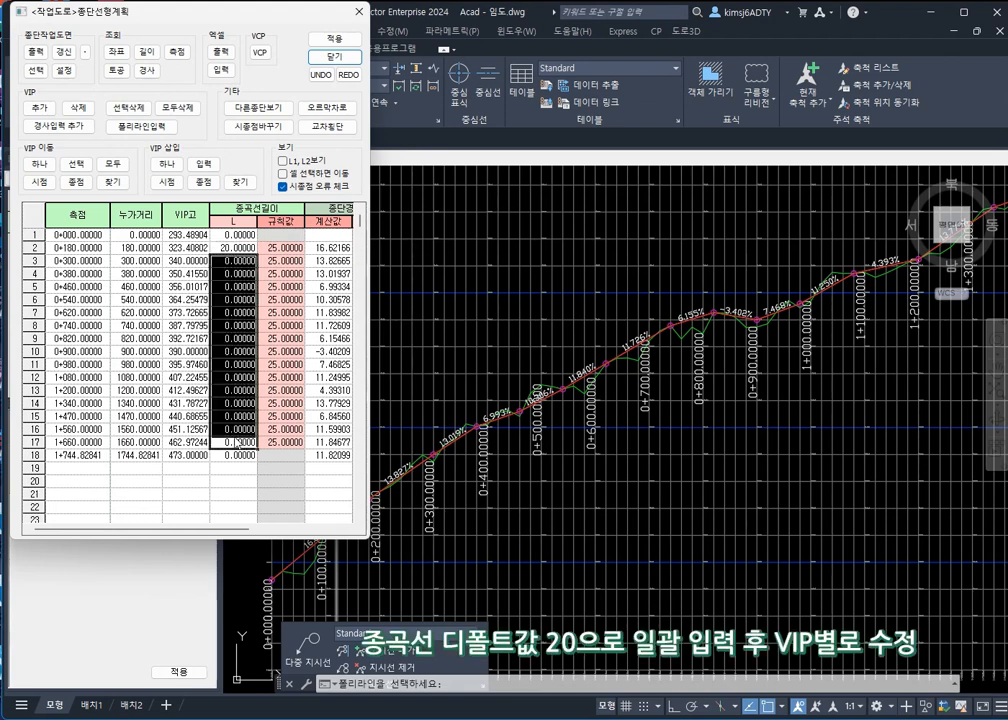
text(20)
click(335, 38)
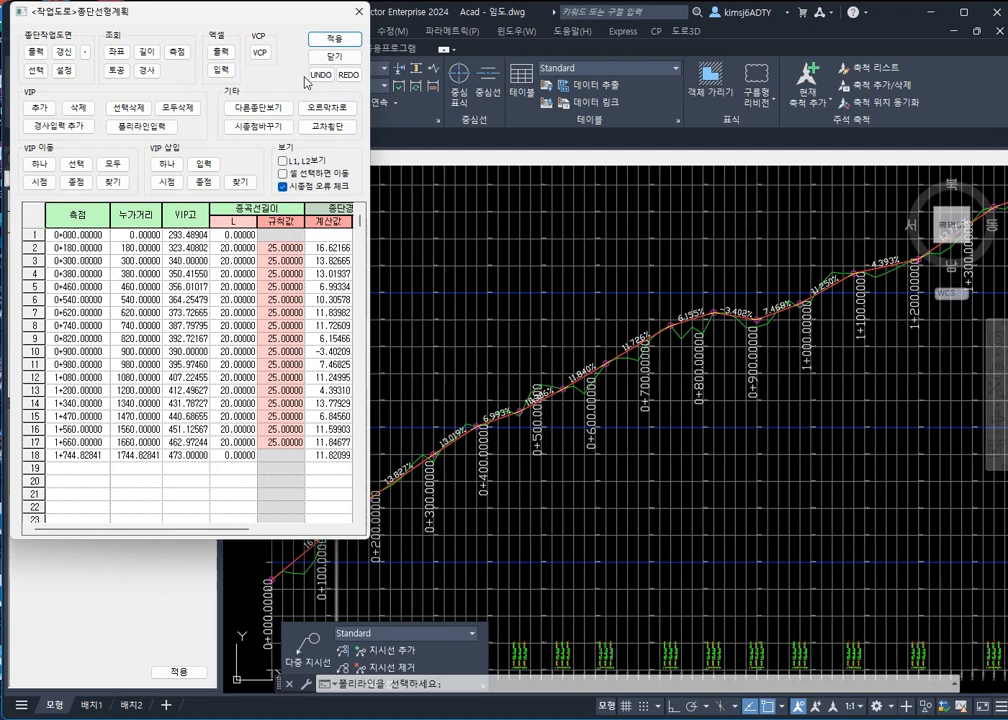
click(330, 60)
click(163, 301)
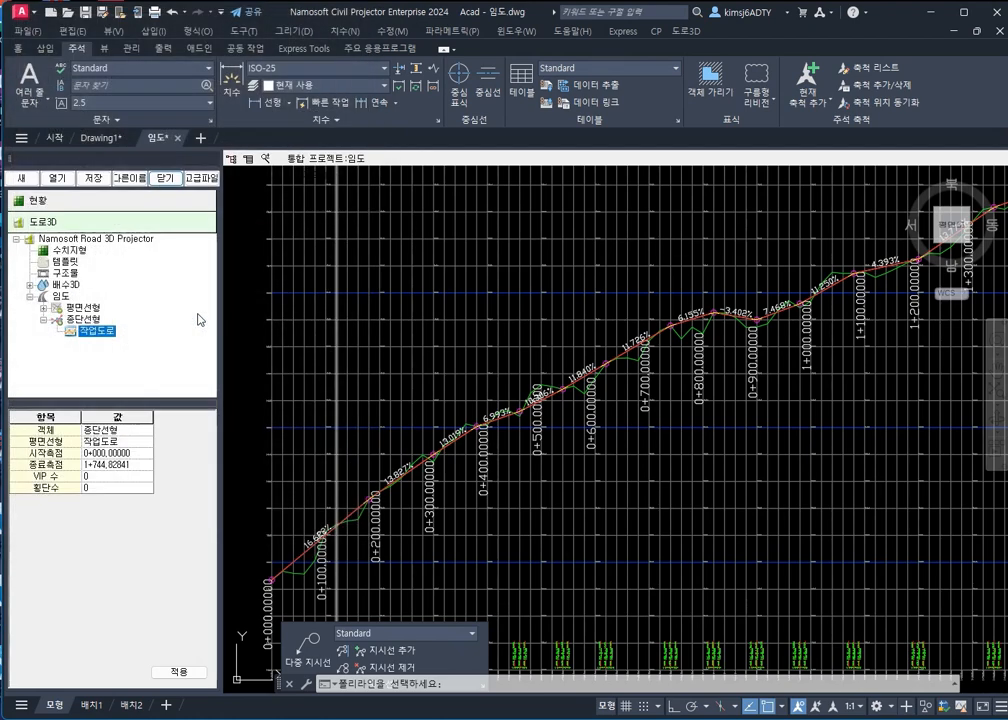
right_click(84, 334)
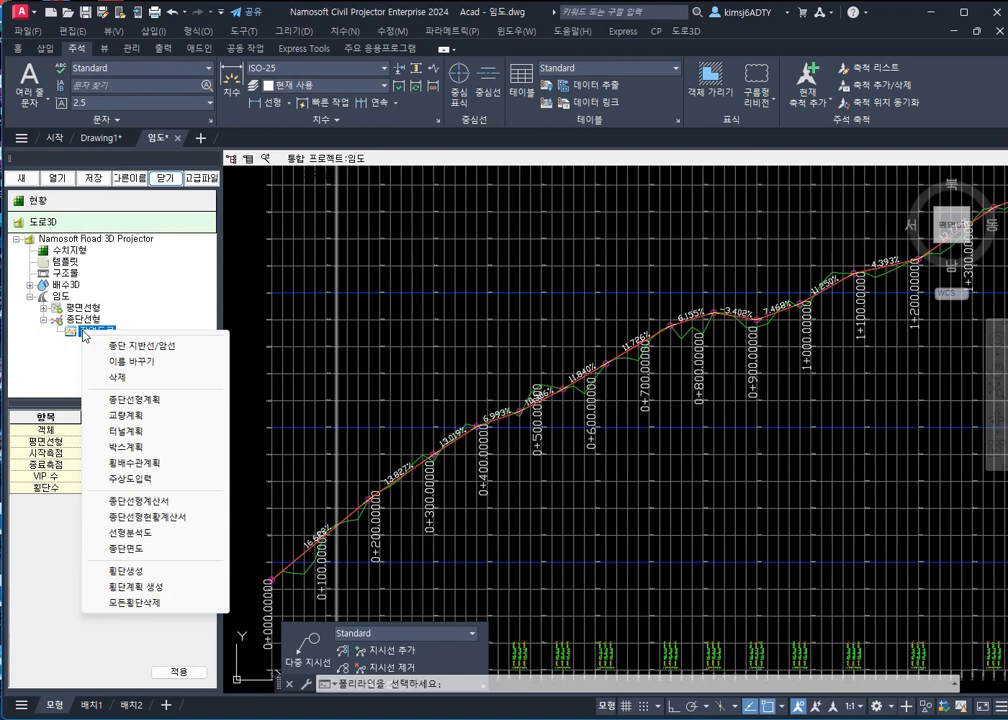
click(56, 347)
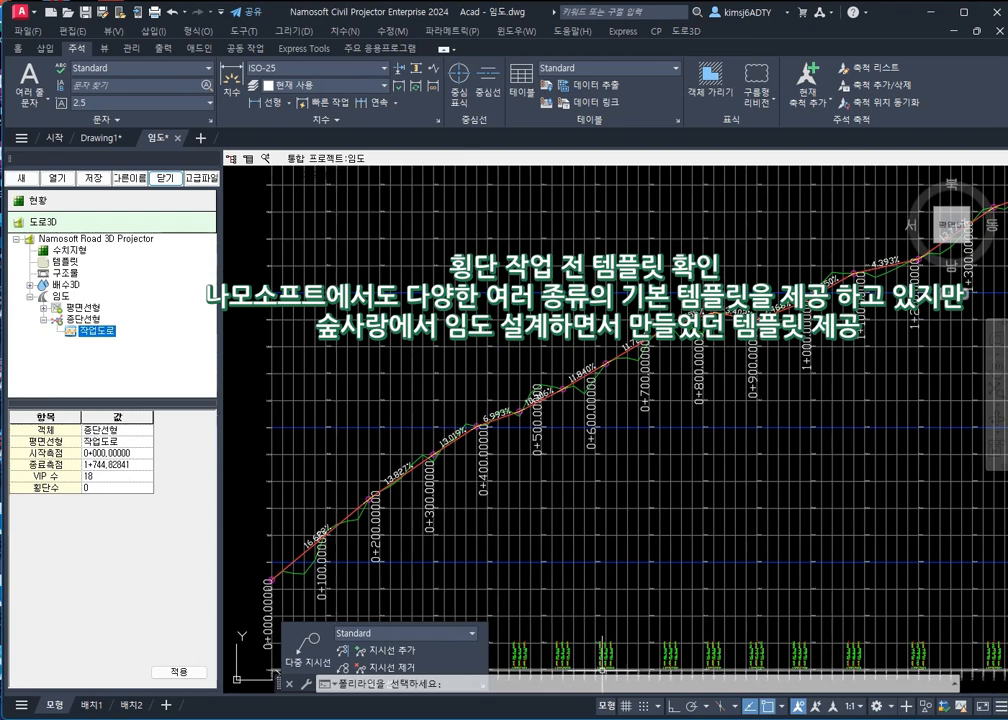
Switch to the browser to view the UCivil.com forest road template post, and return to the road project
mouse_move(627, 718)
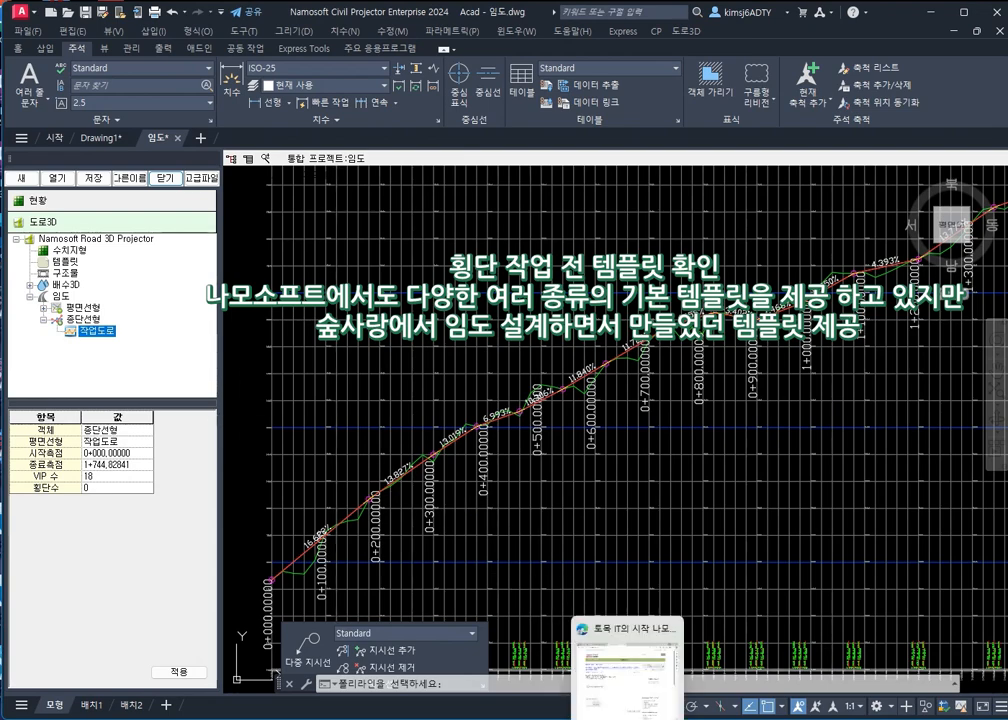
click(627, 670)
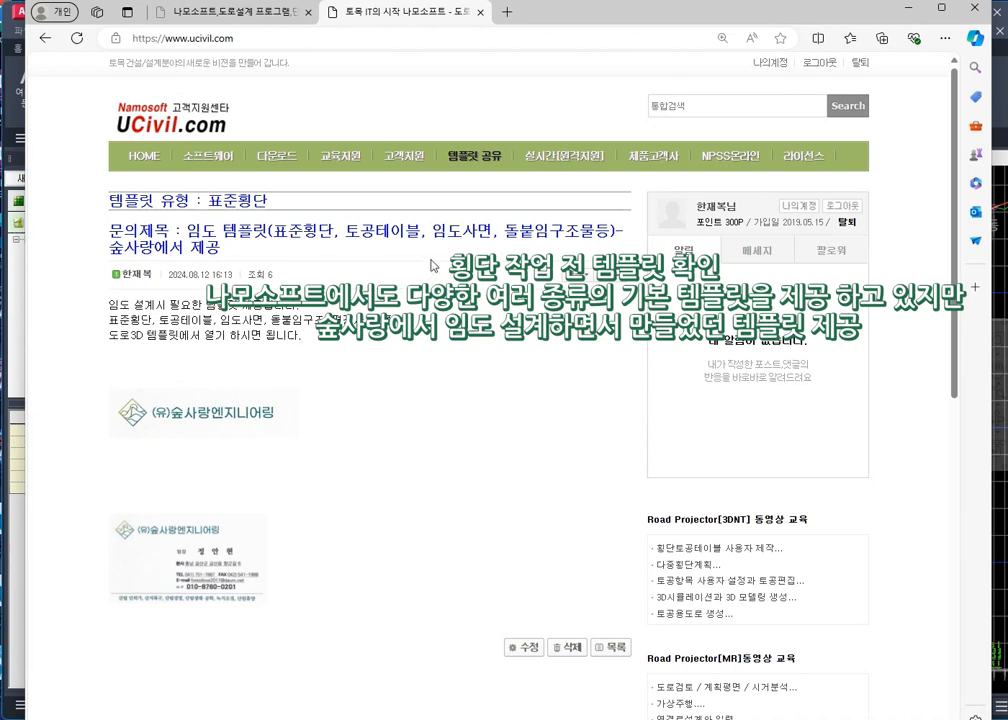
click(906, 13)
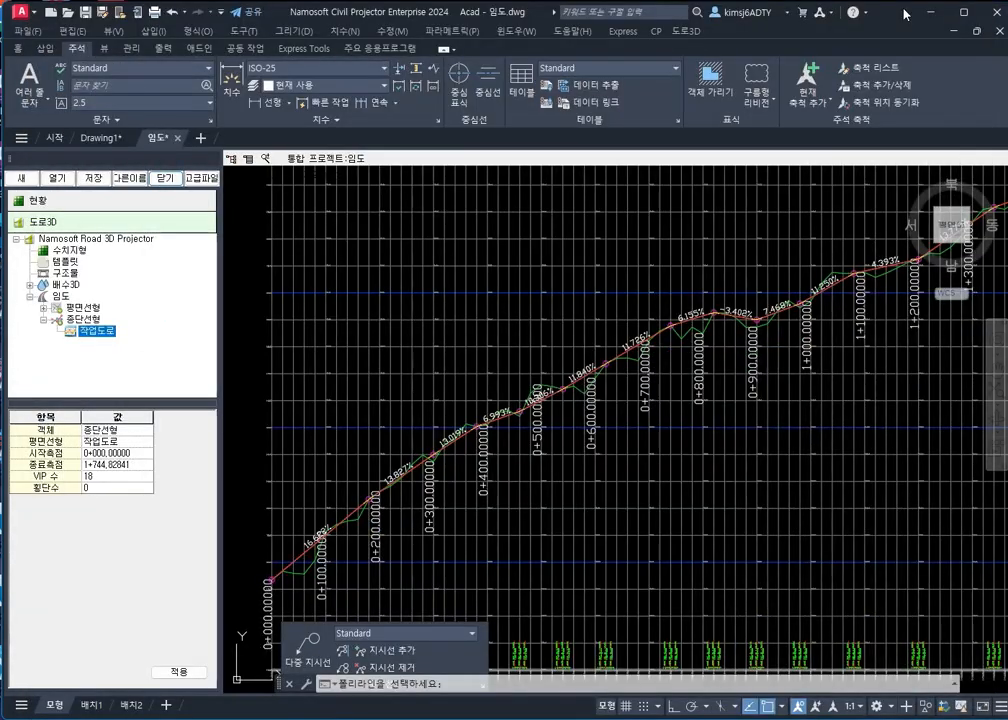
Merge the template file 작업임도.nct into the project's standard cross-sections (표준횡단)
click(64, 262)
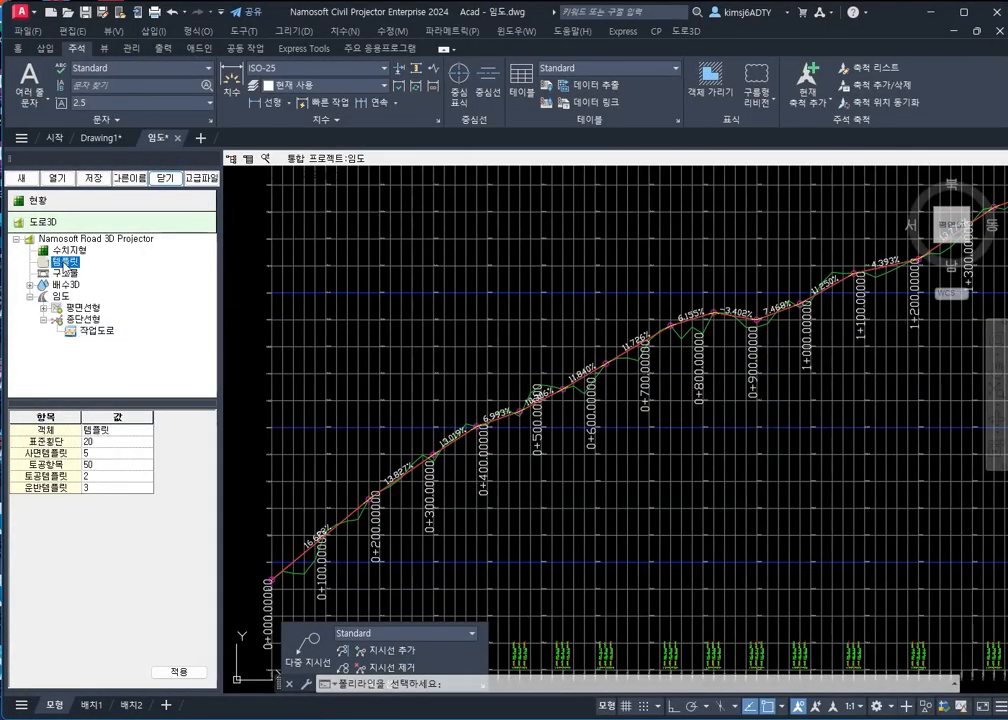
right_click(64, 262)
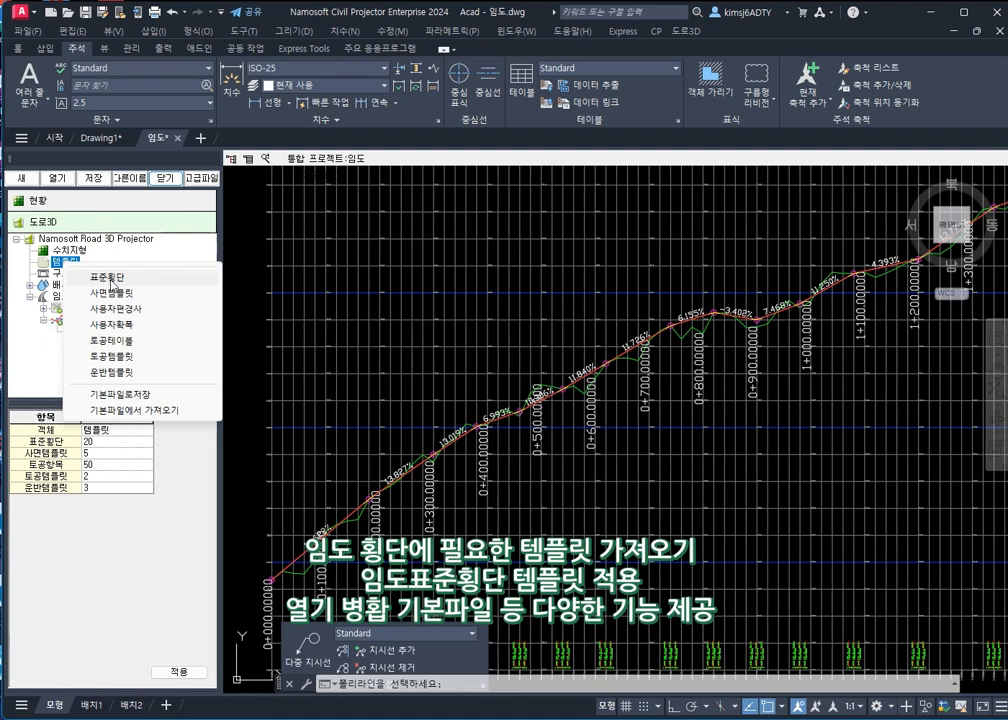
click(112, 277)
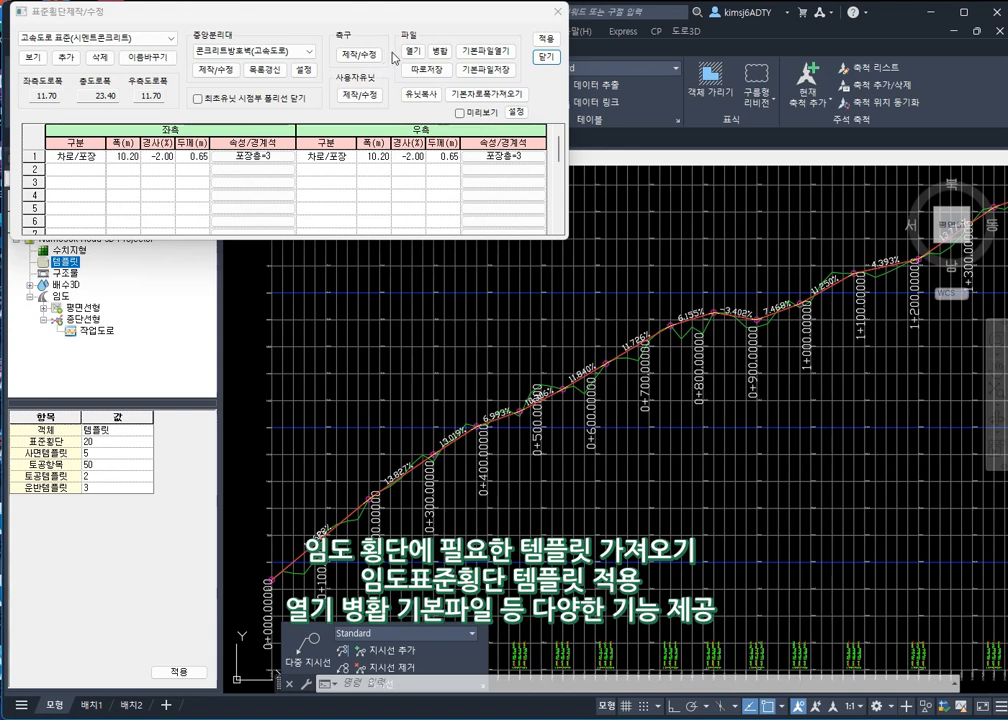
click(440, 50)
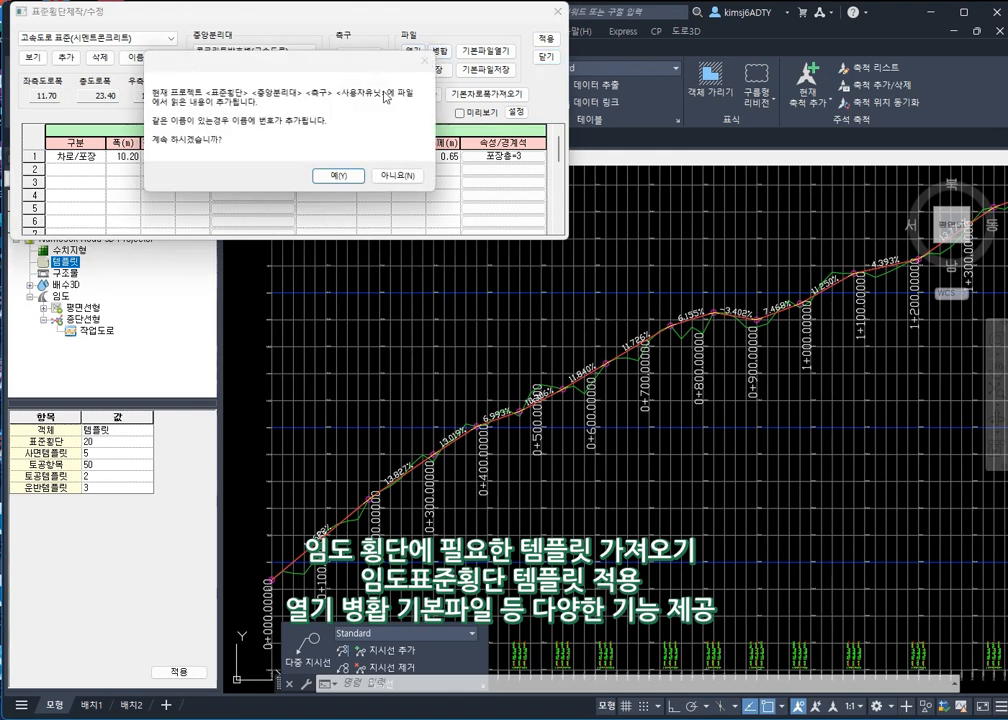
click(349, 174)
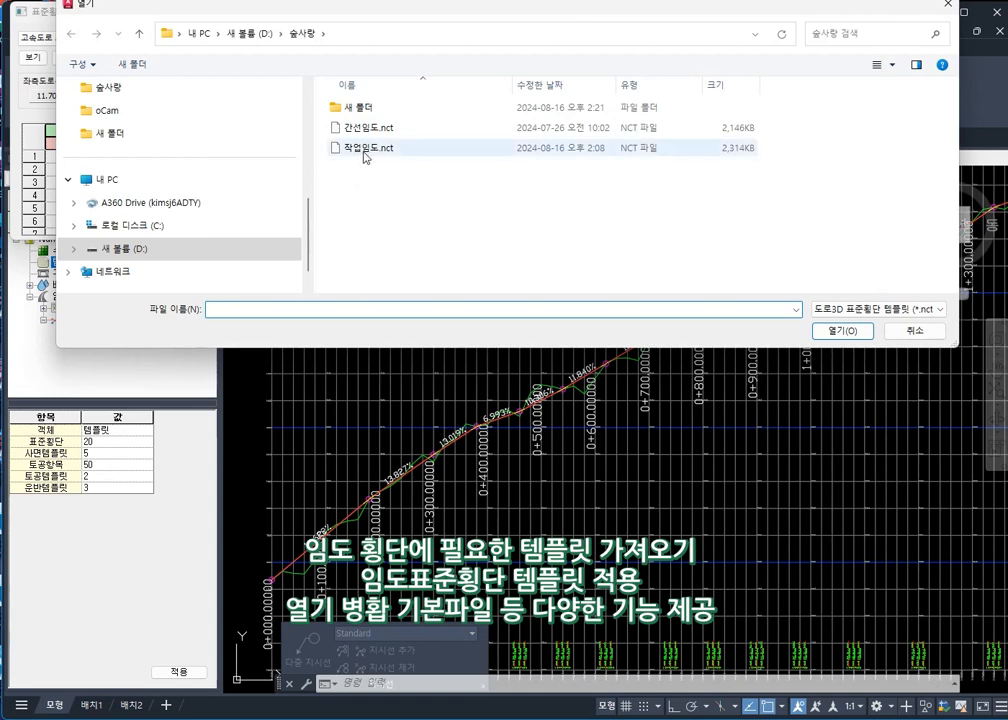
double_click(366, 148)
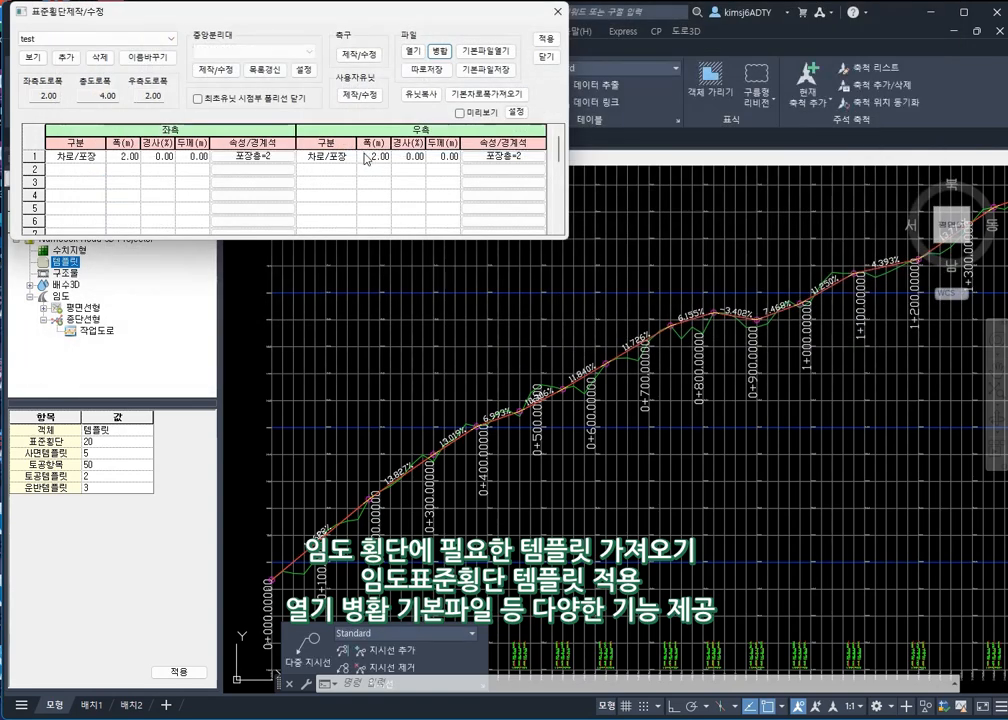
Select 작업임도 as the current template in the standard cross-section list
click(104, 39)
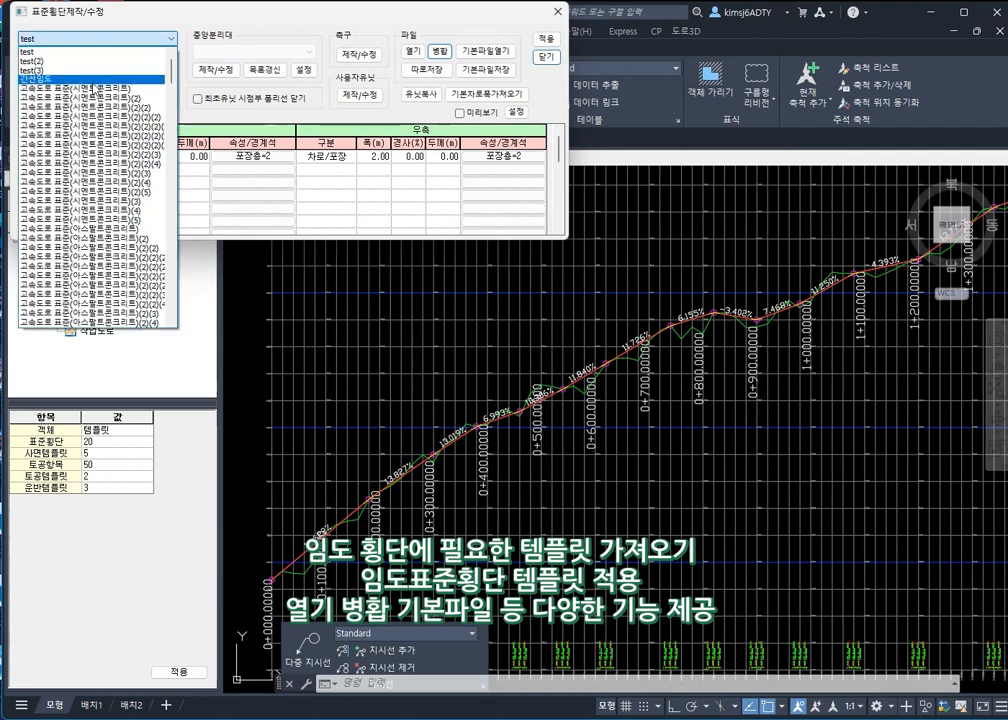
scroll(78, 80, down, 7)
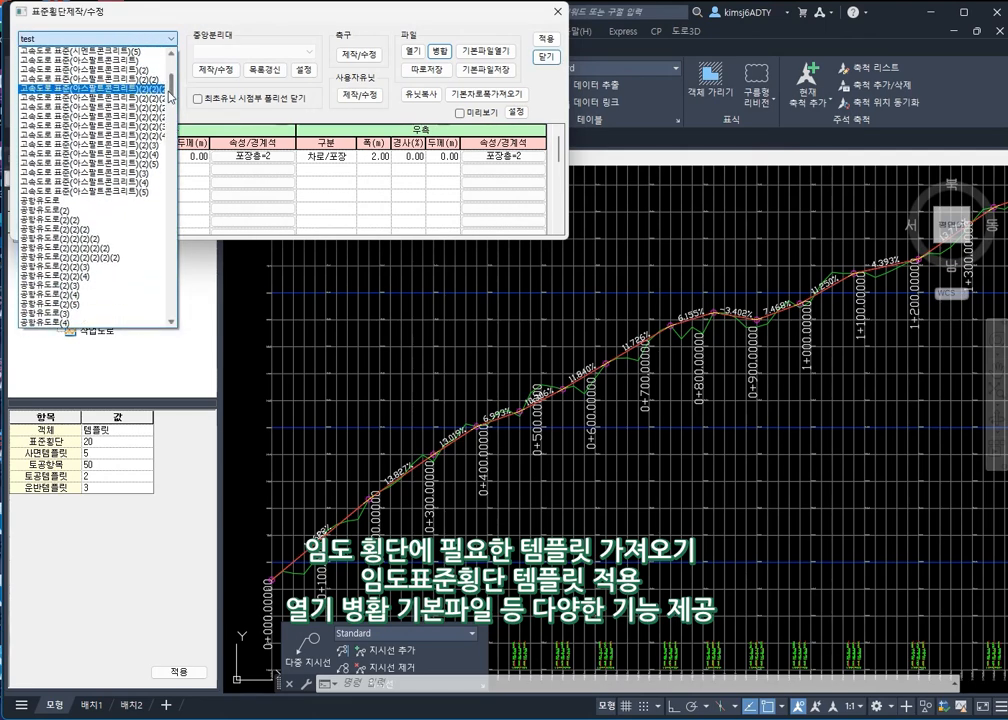
drag(170, 93, 170, 283)
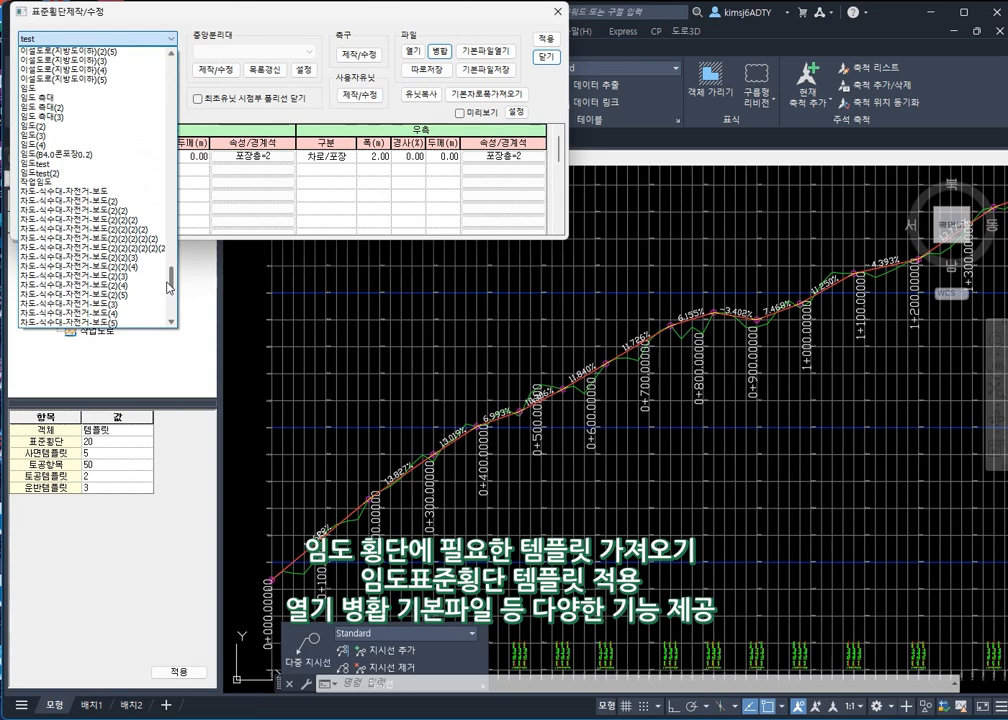
click(42, 182)
click(255, 153)
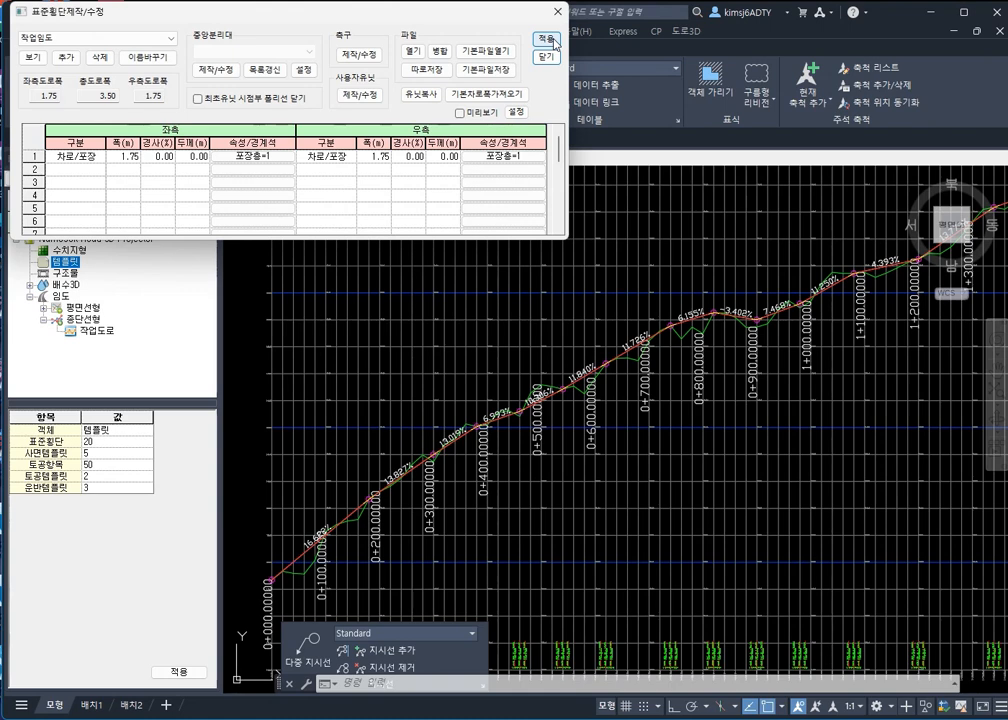
Check the preview of the 작업임도 cross-section and apply the standard cross-section templates to the project
click(477, 115)
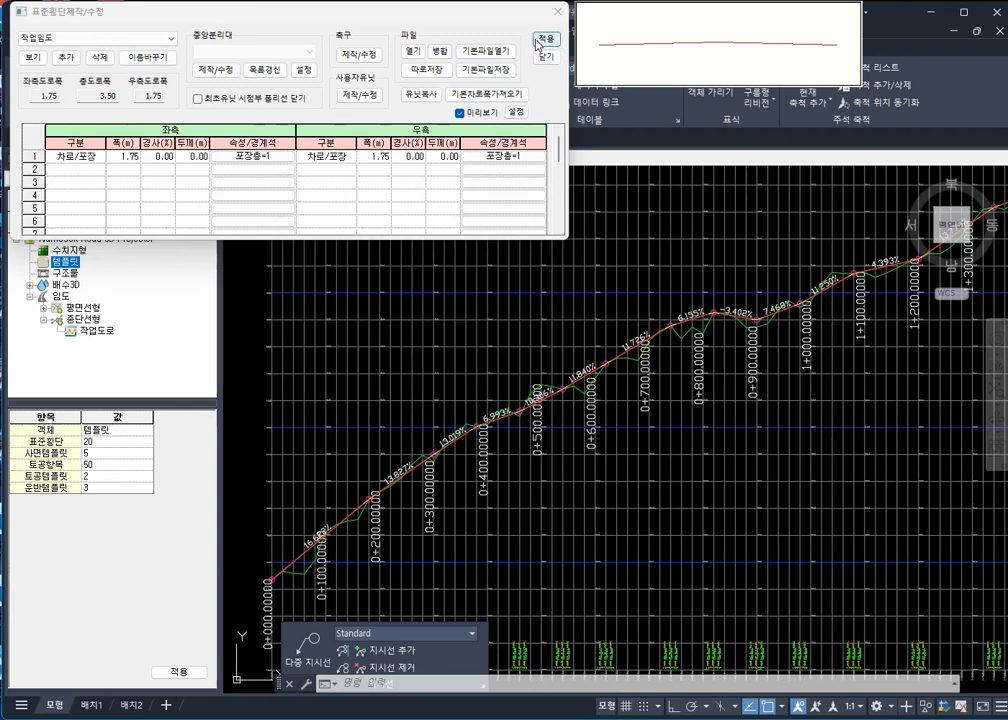
click(459, 113)
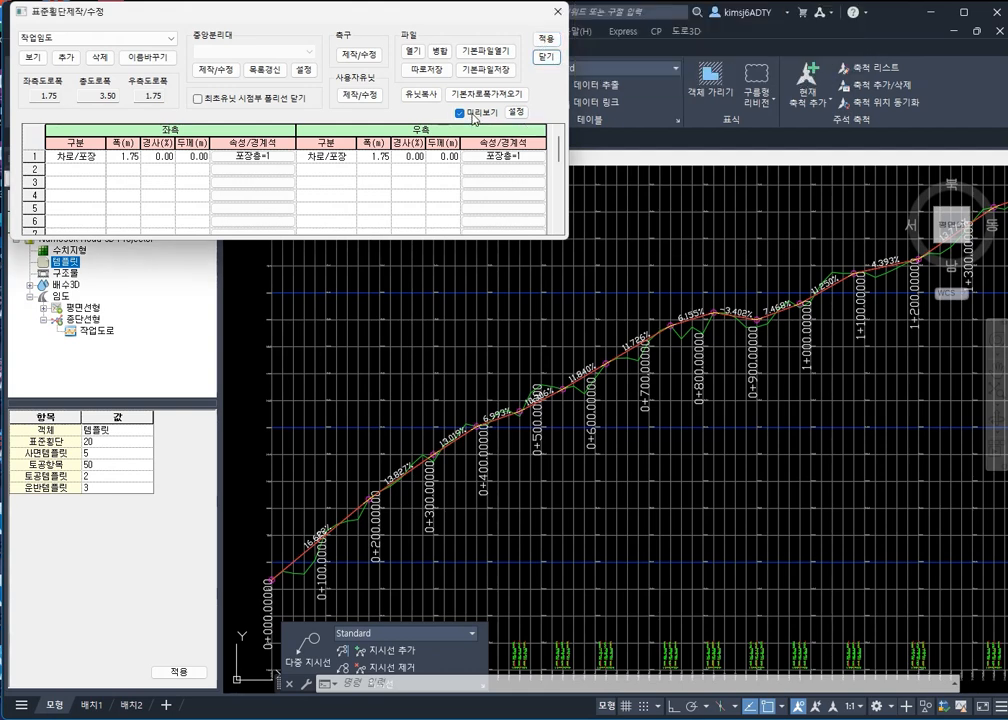
click(546, 45)
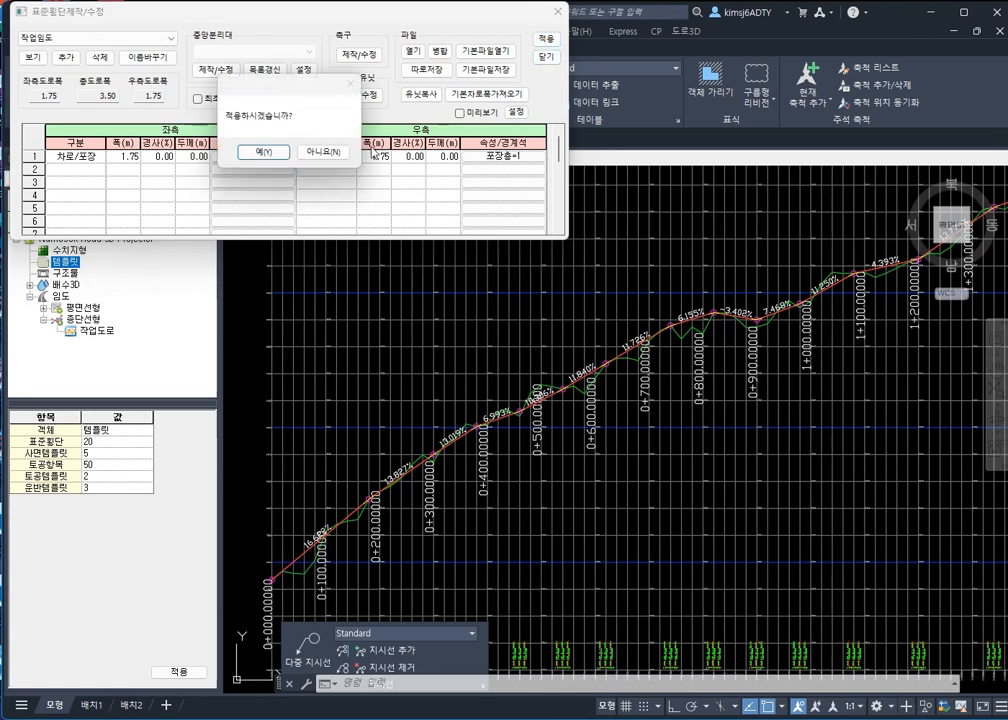
click(271, 153)
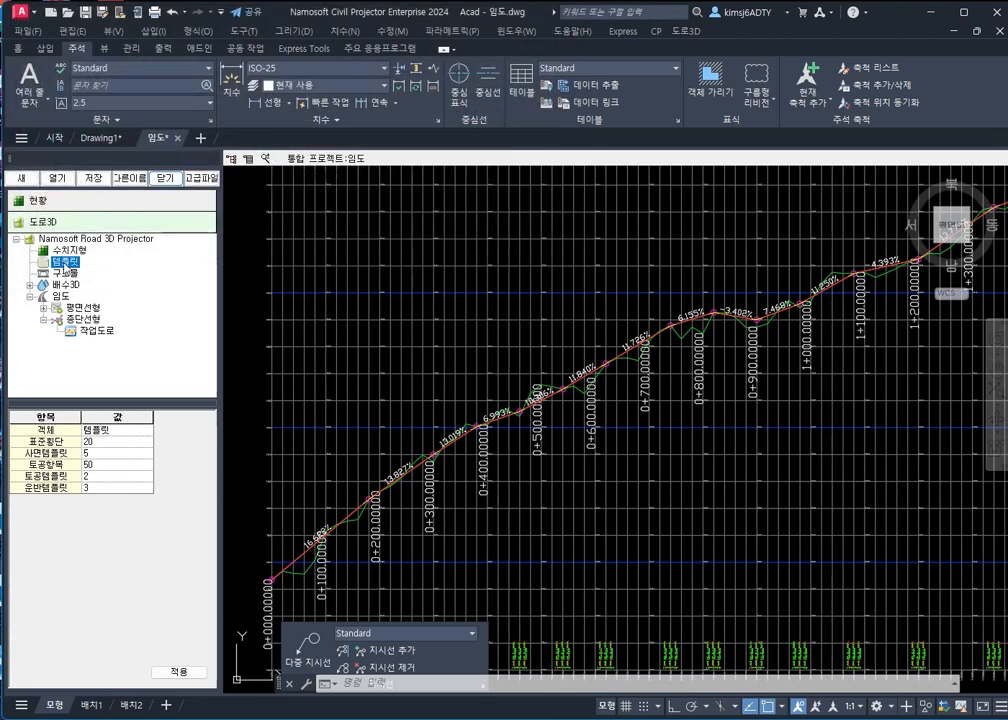
Enlarge the slope template (사면템플릿) settings and merge the file 사면템플릿-임도.nst into them
right_click(63, 268)
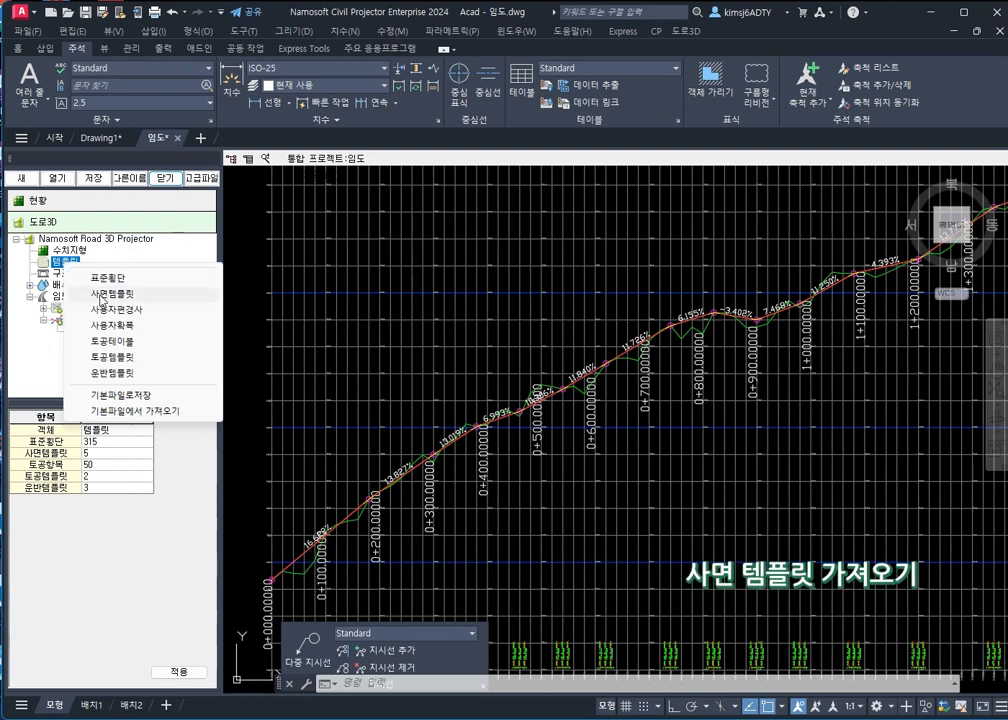
click(101, 295)
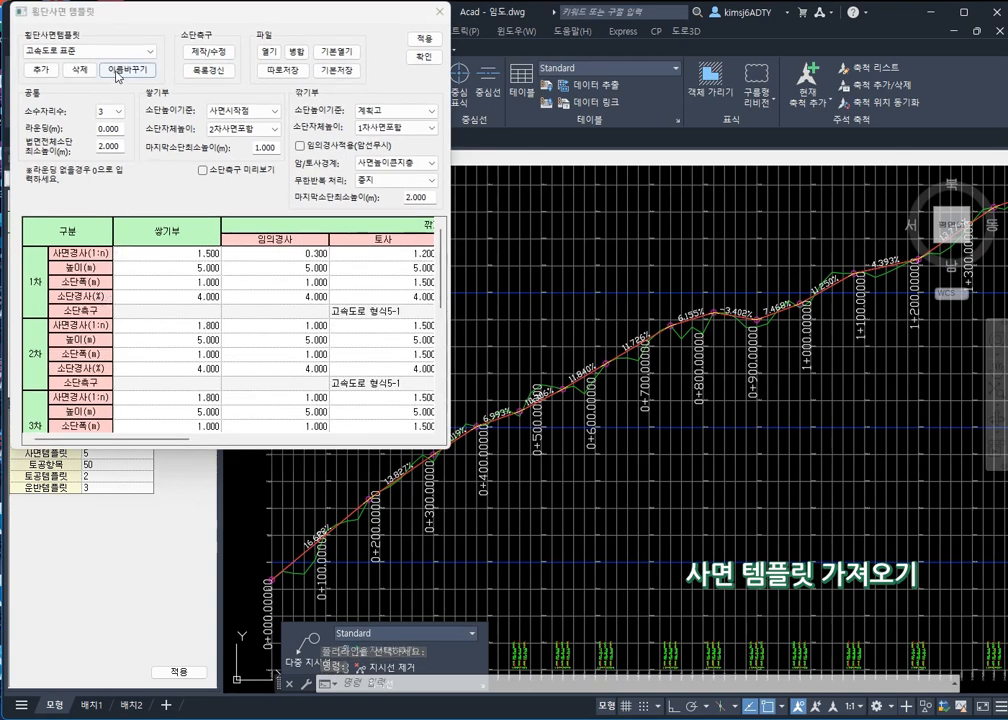
click(110, 51)
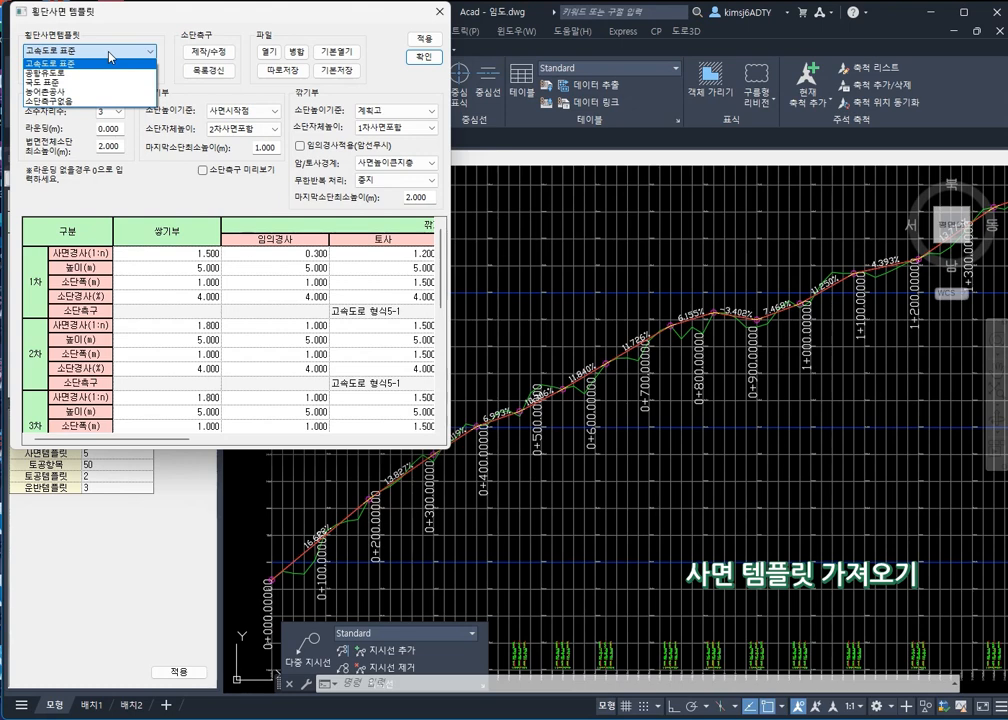
click(110, 56)
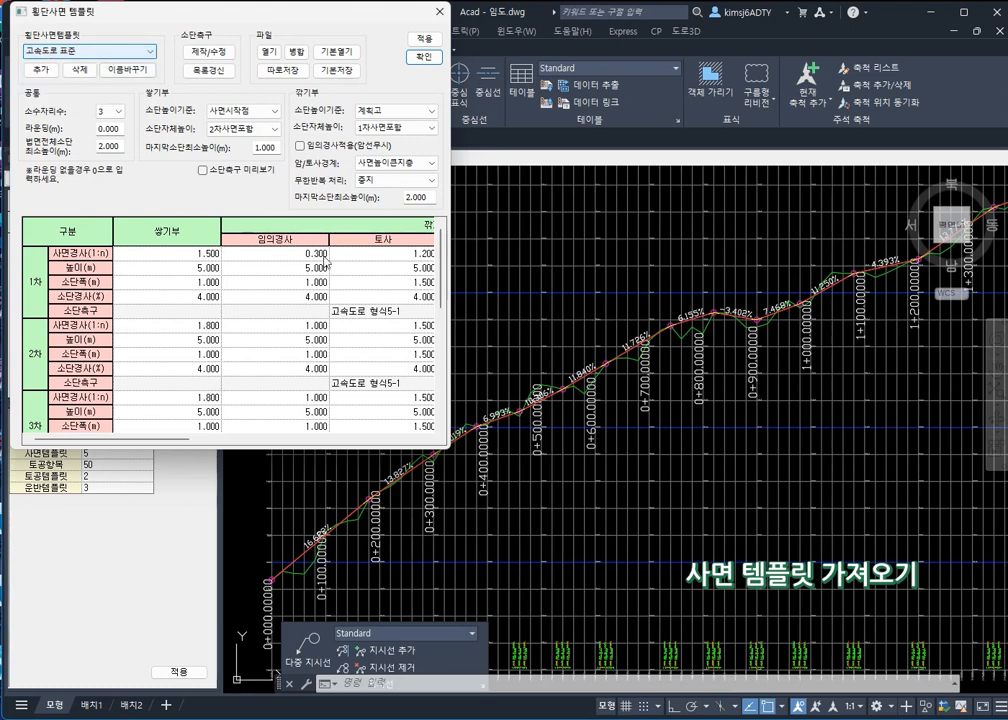
drag(447, 448, 683, 575)
click(269, 51)
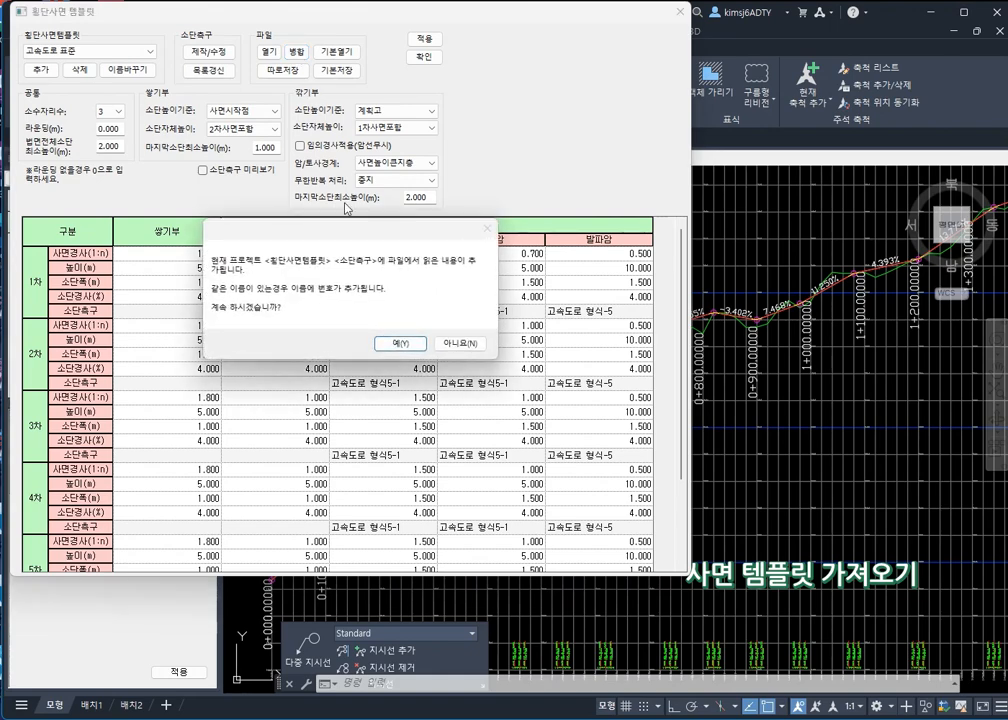
click(397, 345)
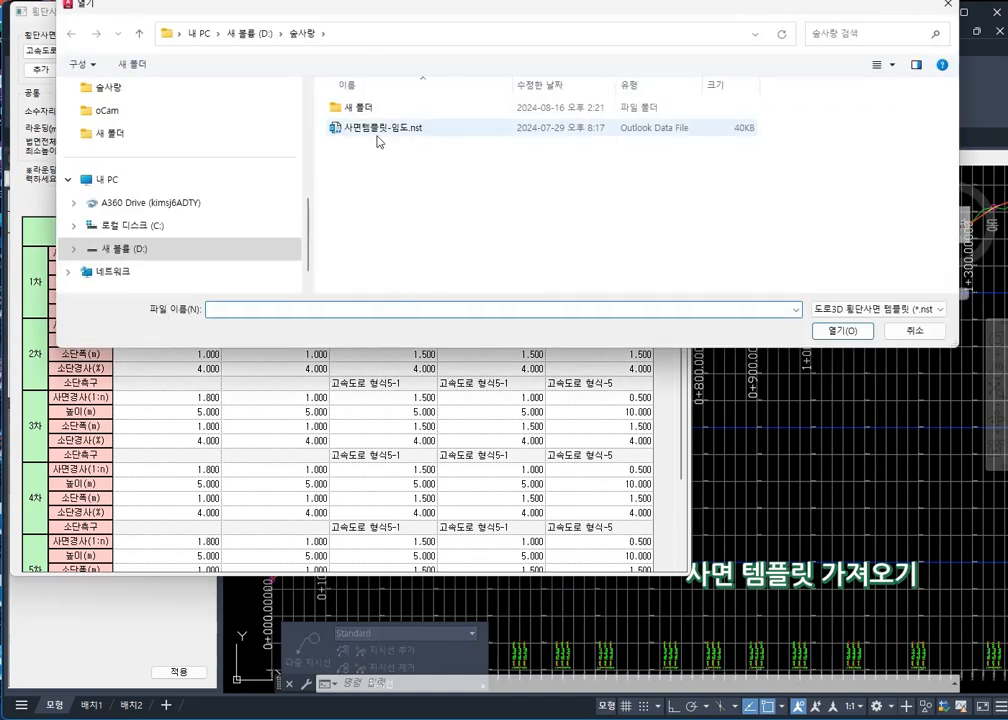
double_click(378, 128)
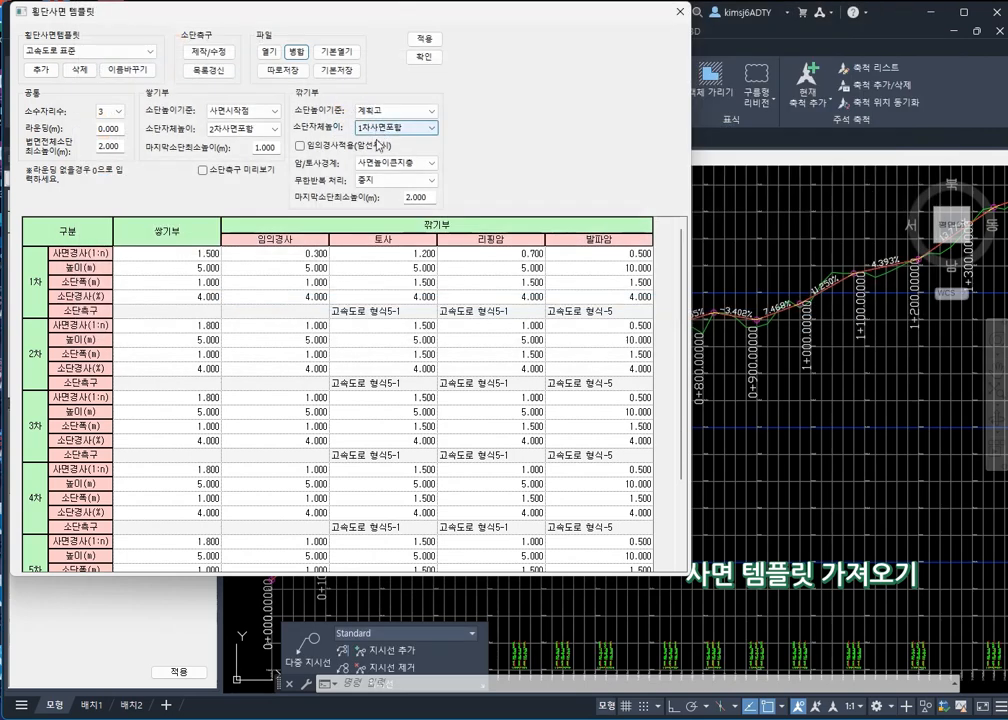
Select the 임도사면 slope template and confirm the slope template settings
click(120, 52)
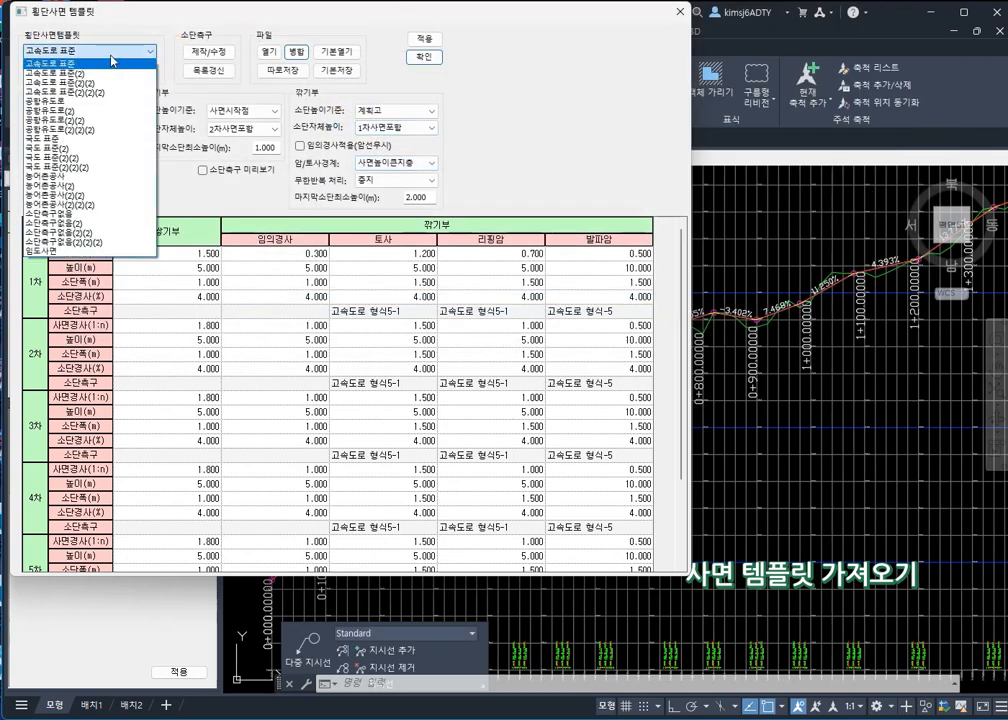
click(62, 252)
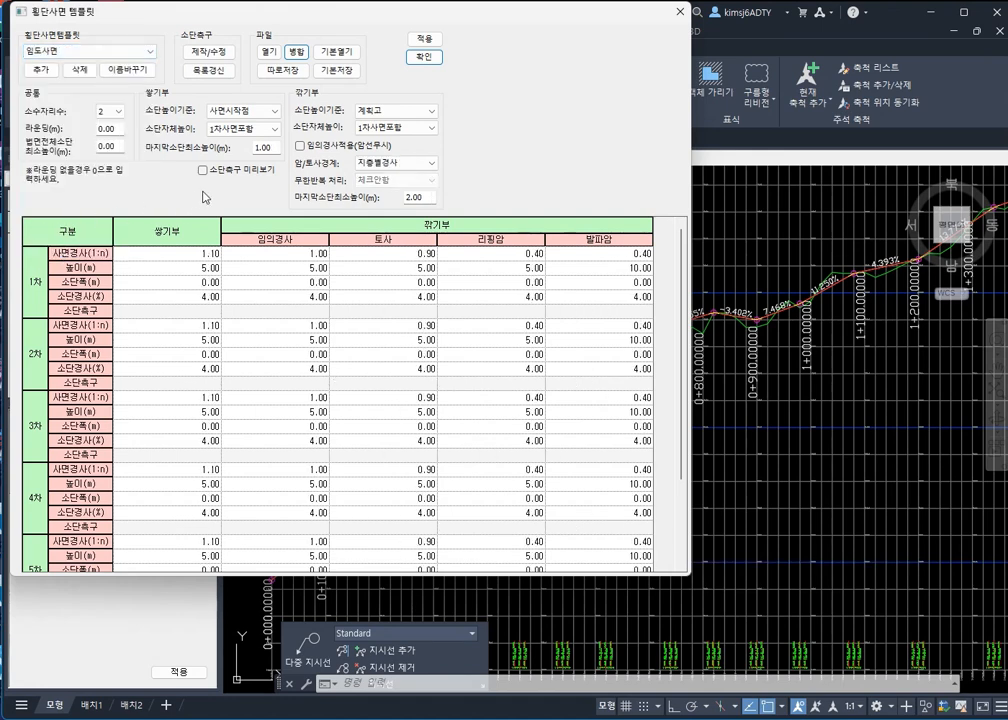
click(424, 58)
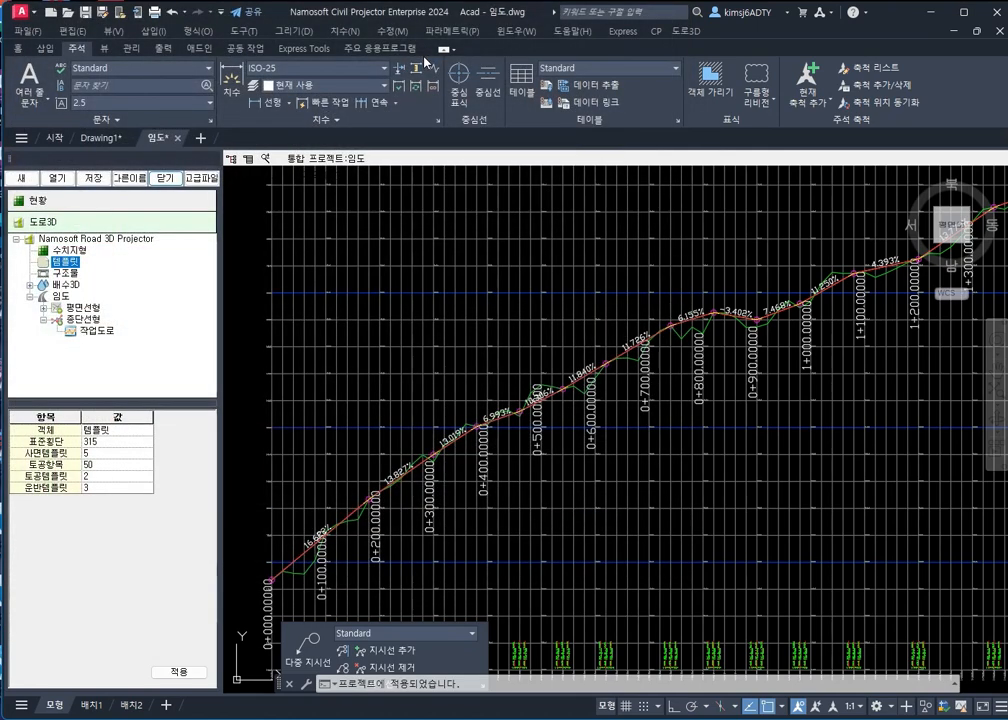
Load 편경사.nus into the user superelevation settings (사용자편경사) and confirm them
right_click(70, 266)
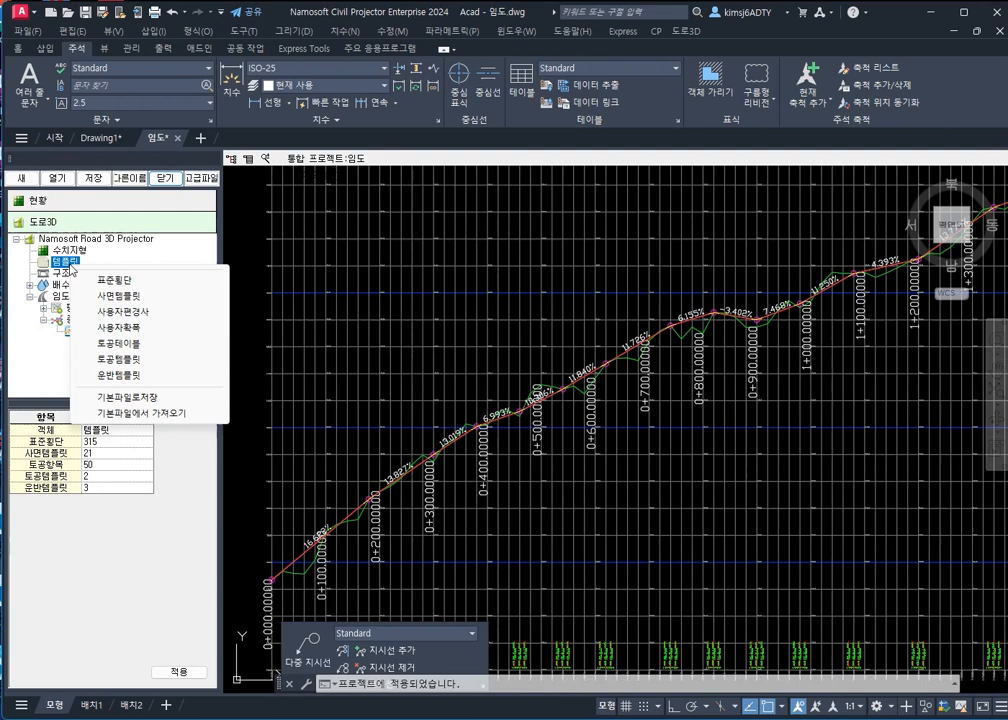
click(133, 316)
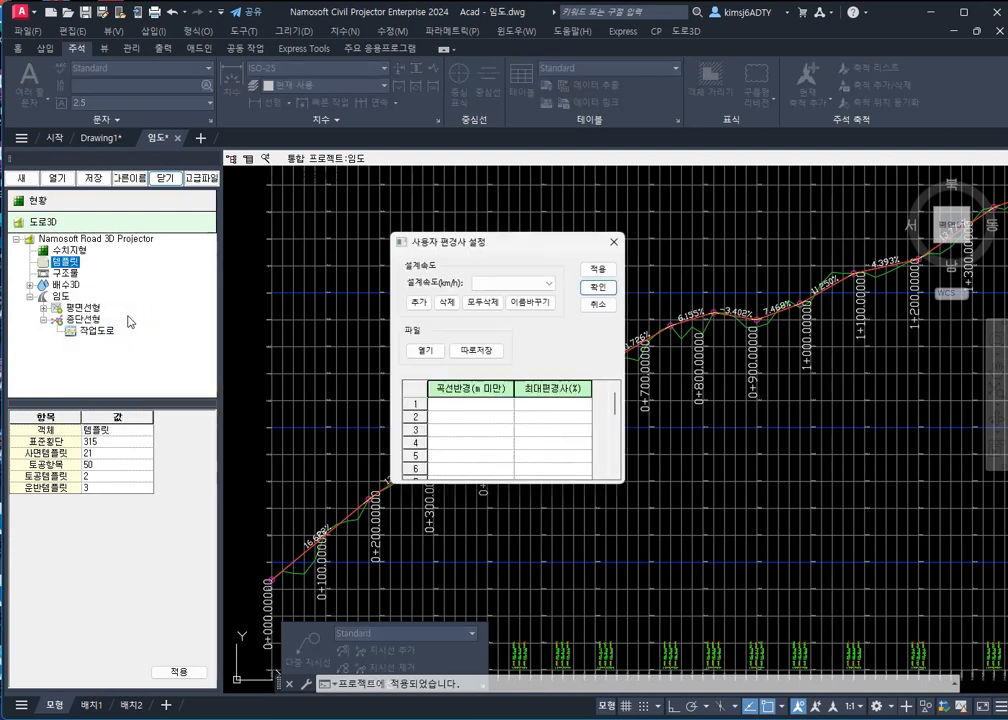
click(425, 351)
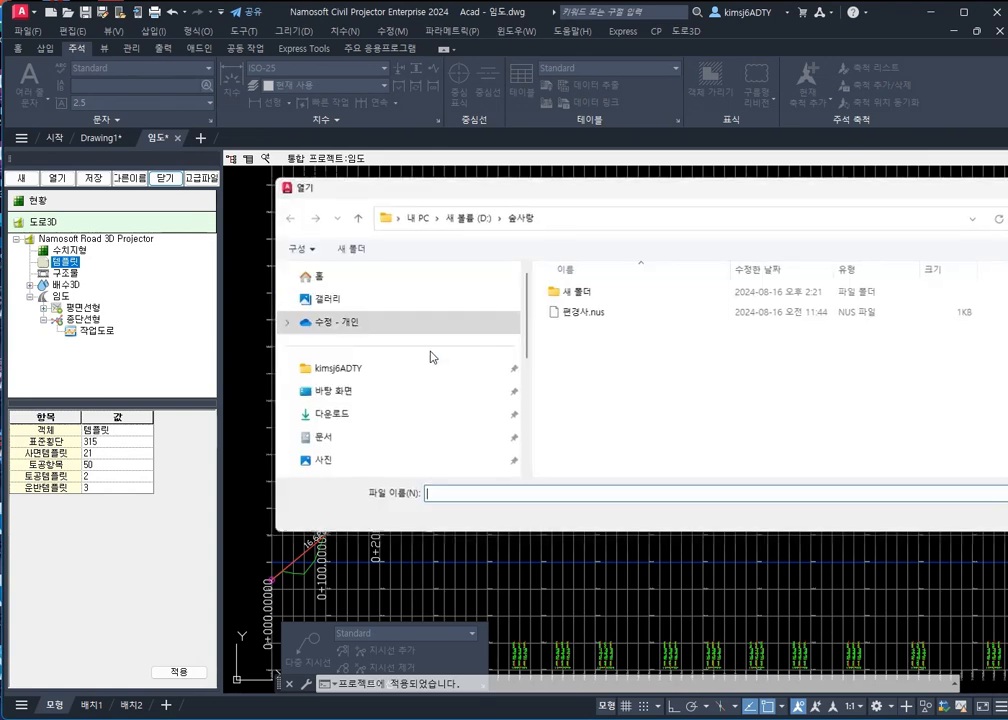
double_click(566, 312)
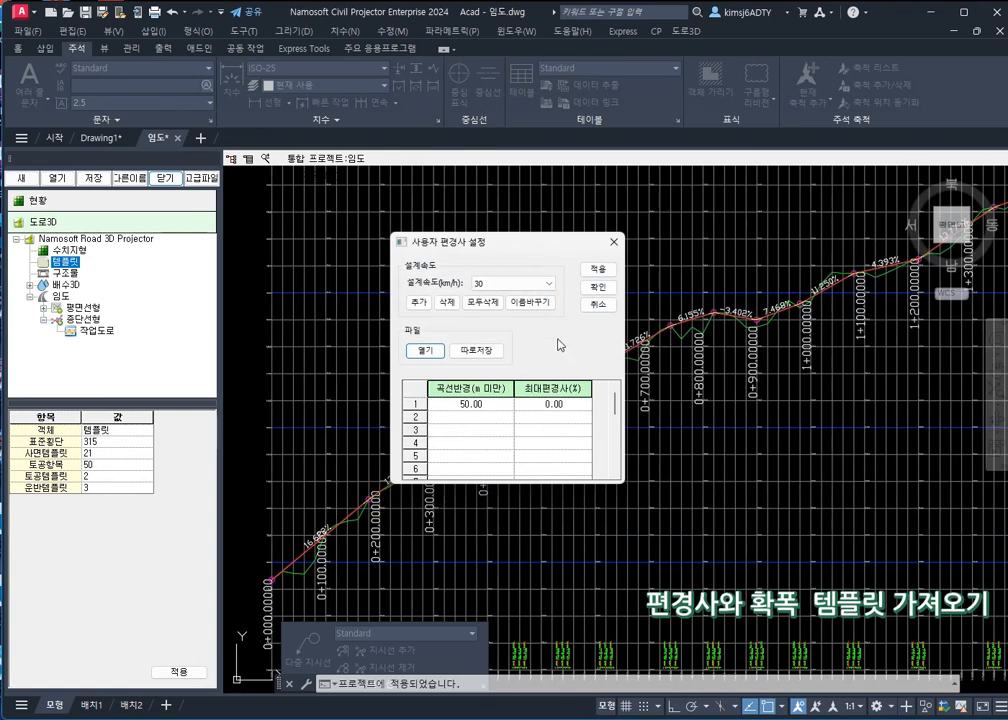
click(599, 288)
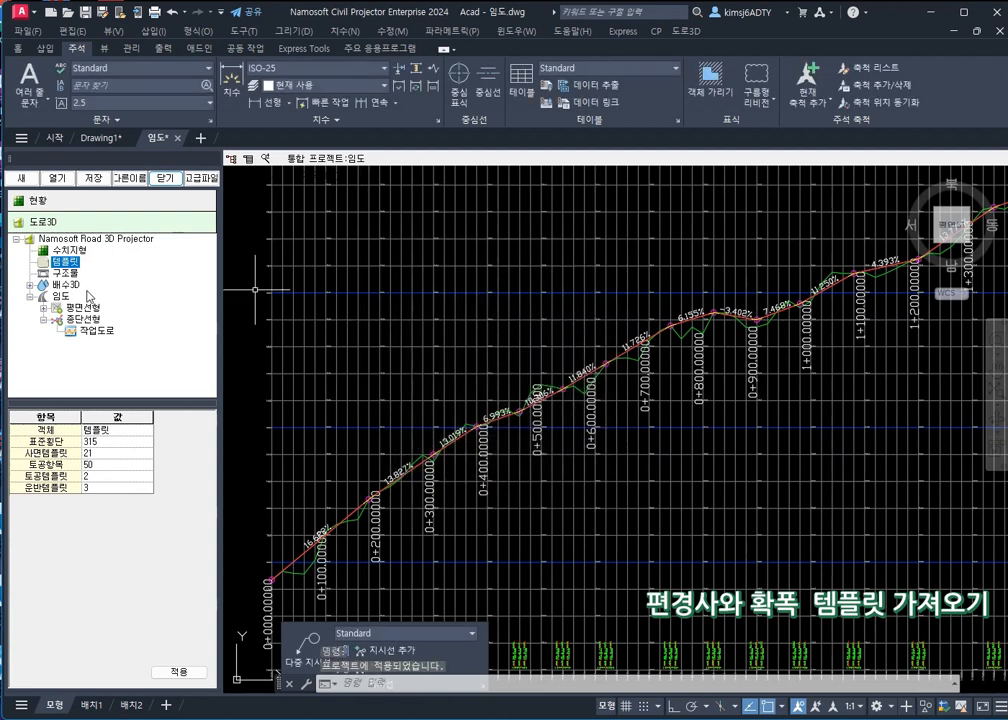
Load 확폭기준.nuw into the user widening settings (사용자확폭) and confirm them
right_click(63, 264)
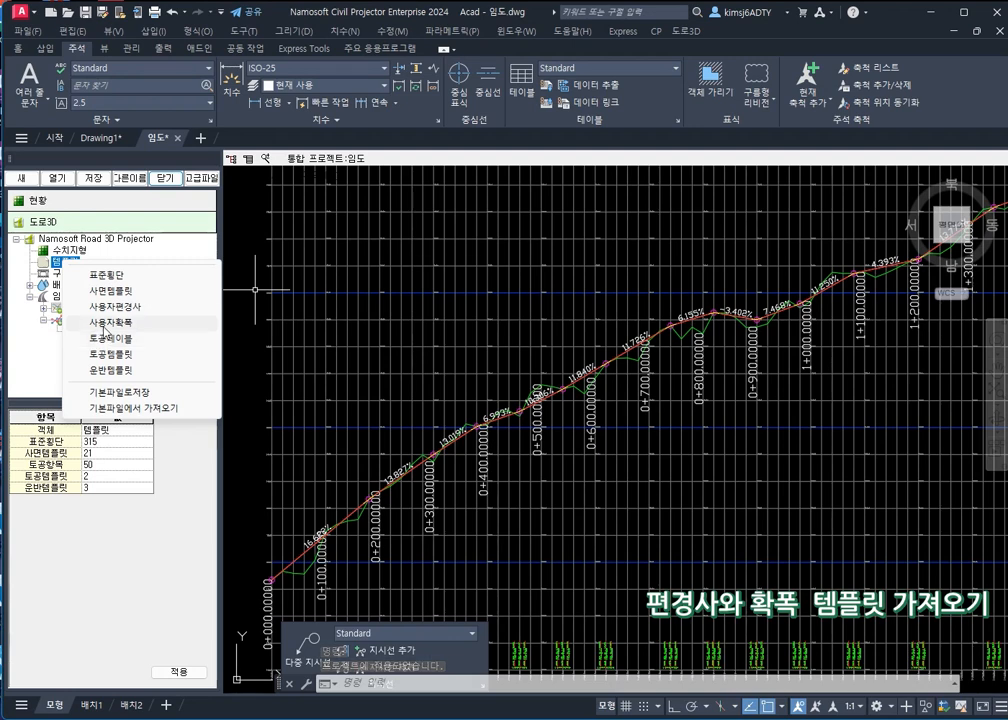
click(104, 324)
click(432, 286)
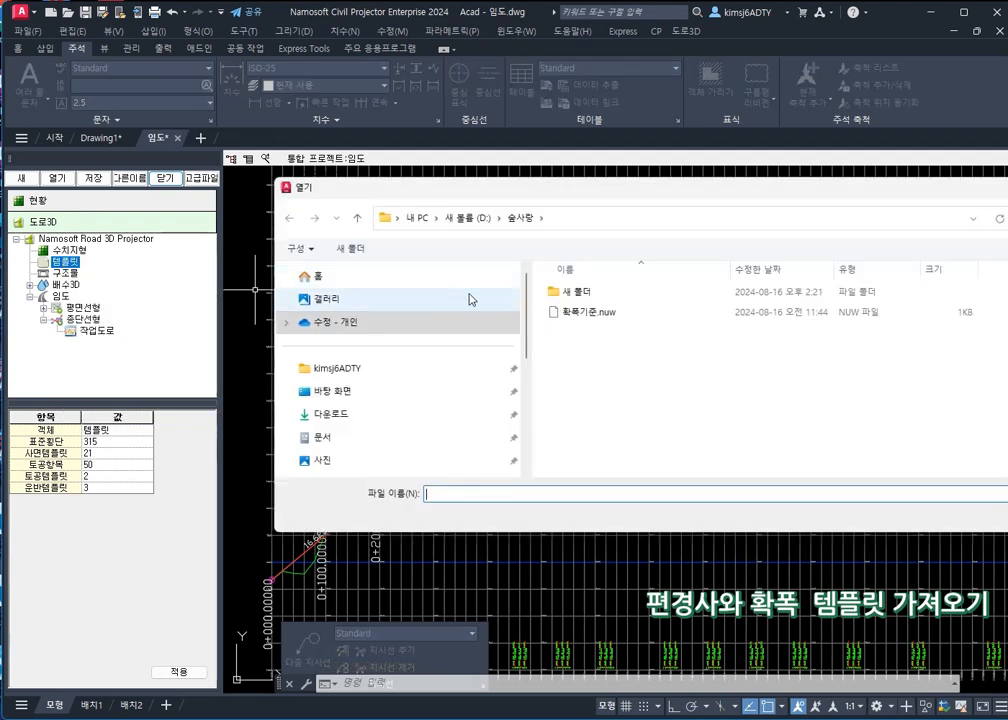
double_click(596, 312)
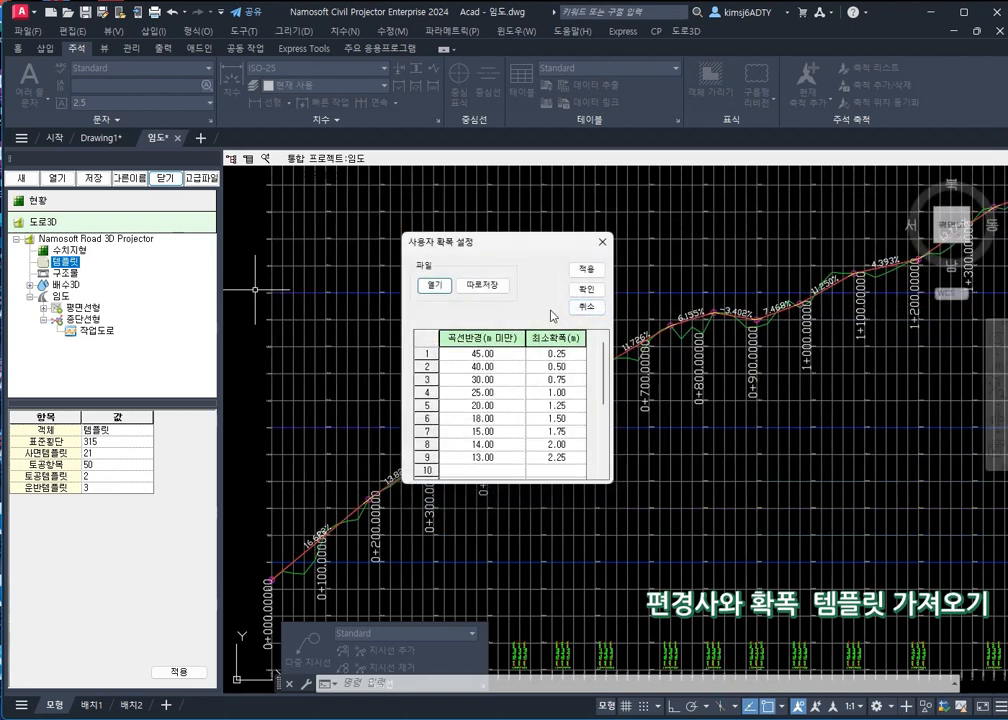
click(585, 290)
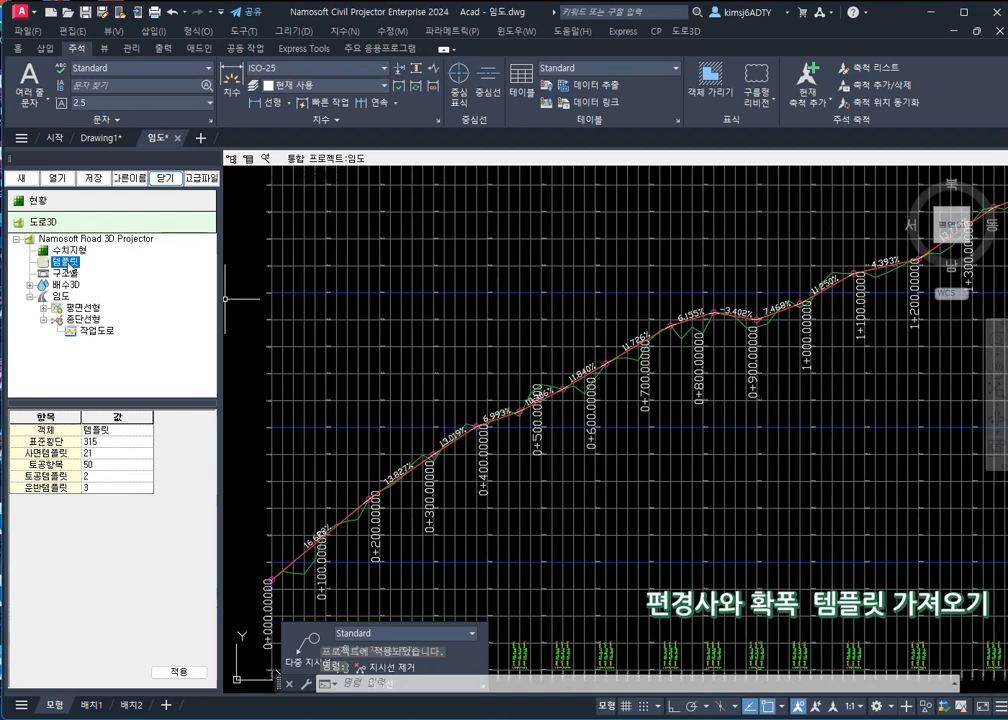
Replace the earthwork table (토공테이블) contents with the forest road table file and confirm, accepting the duplicate row codes
right_click(68, 264)
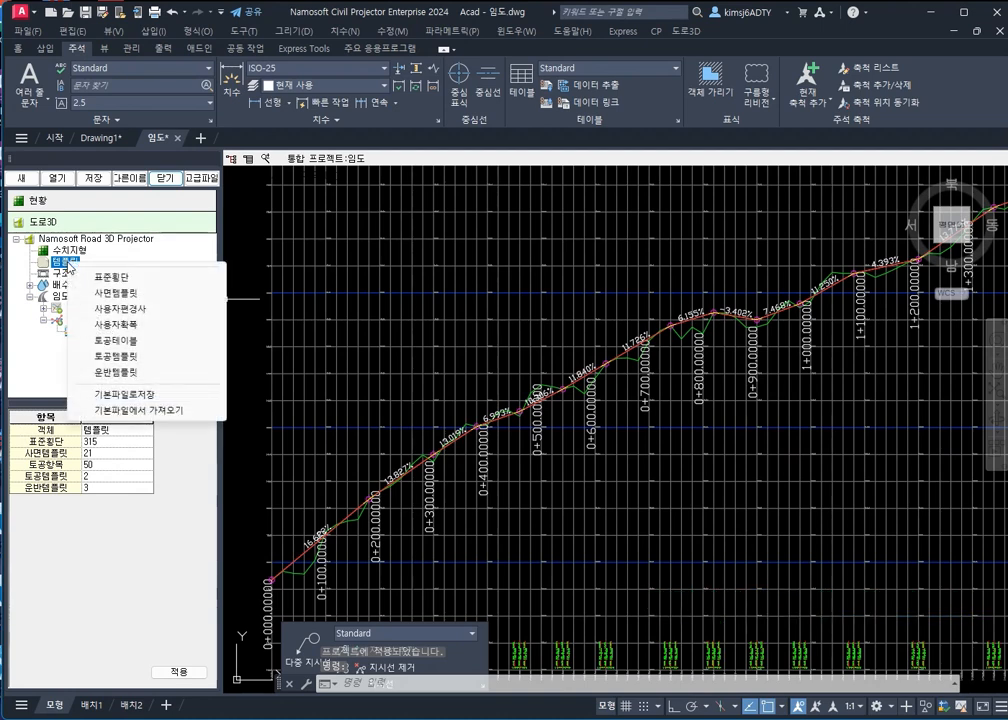
click(116, 342)
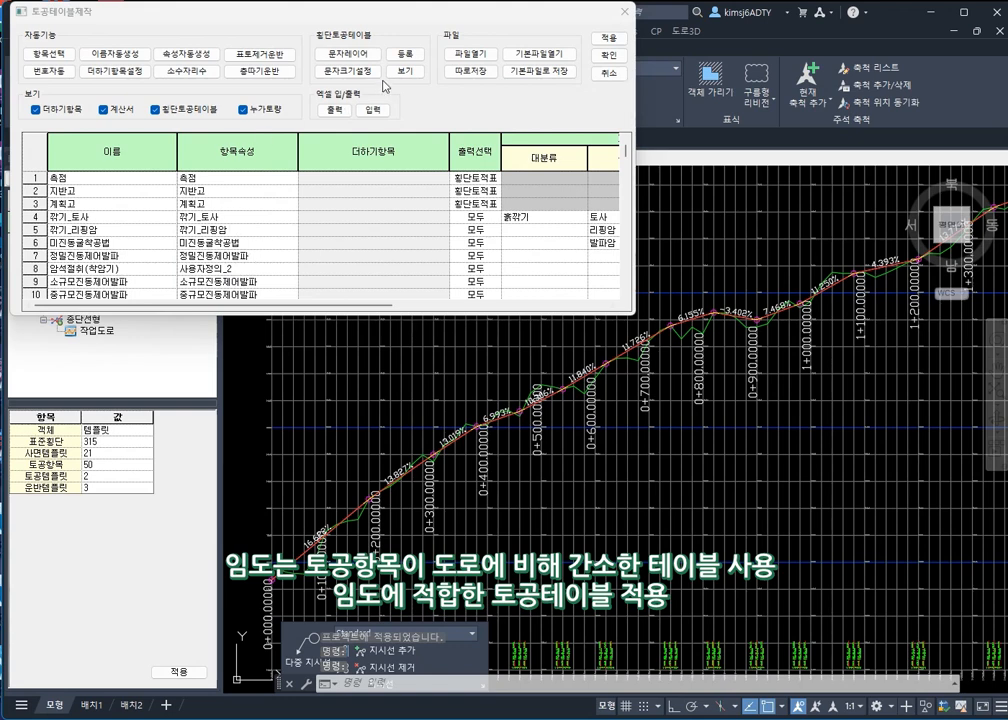
click(476, 55)
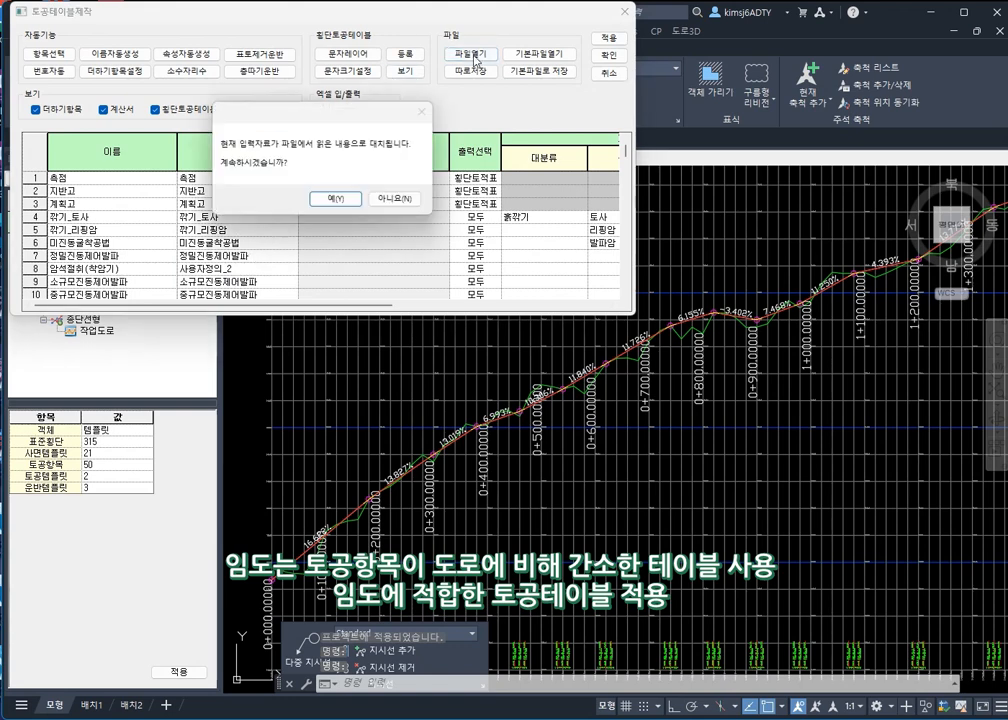
click(330, 197)
click(397, 130)
double_click(398, 132)
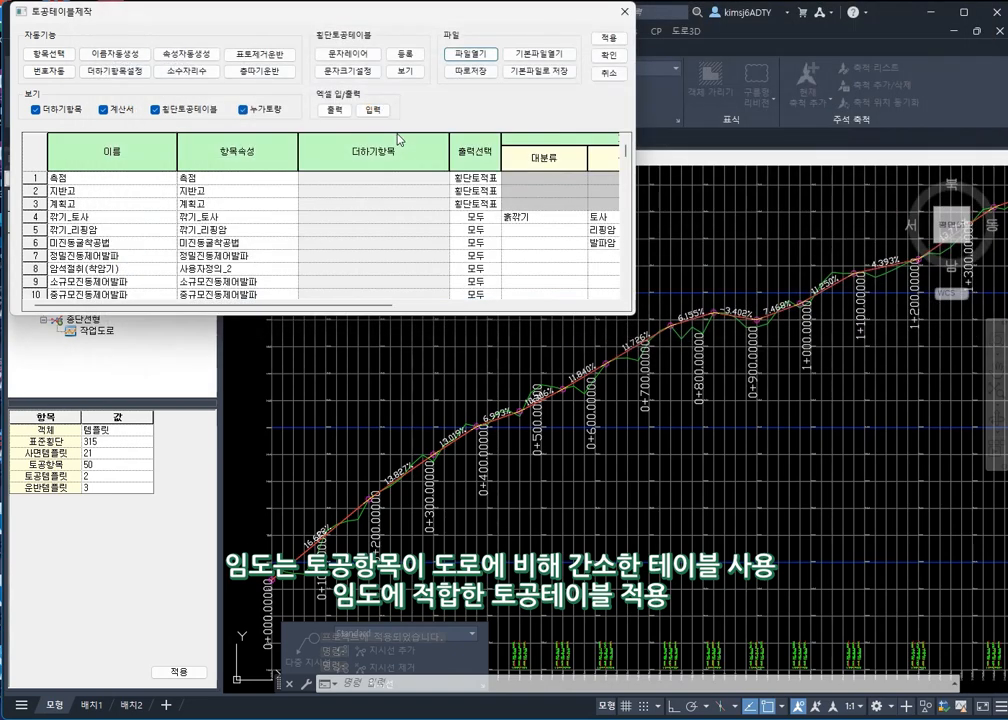
click(608, 55)
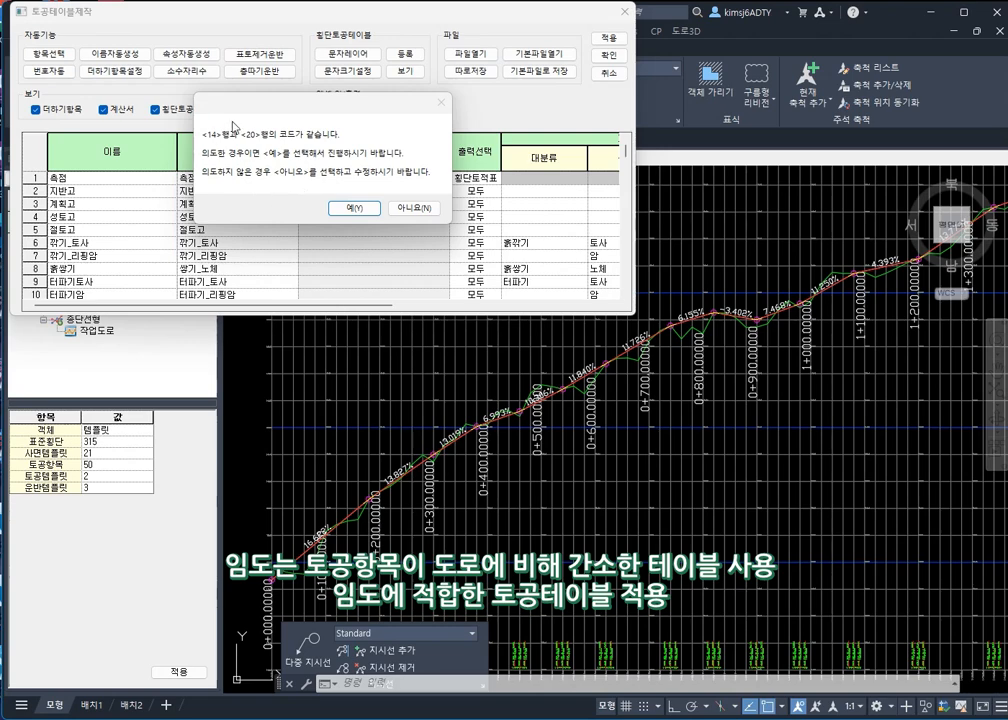
click(353, 207)
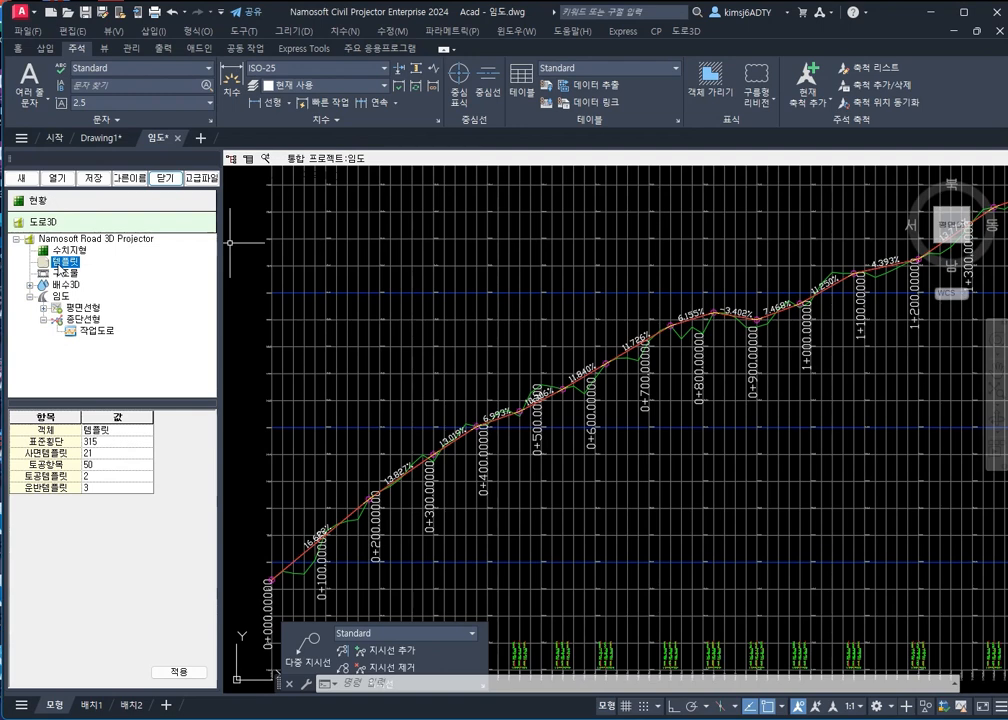
Merge the stone-pitching file 돌붙임.nrb into the project's fill retaining wall structures (쌓기부옹벽)
click(62, 272)
right_click(60, 276)
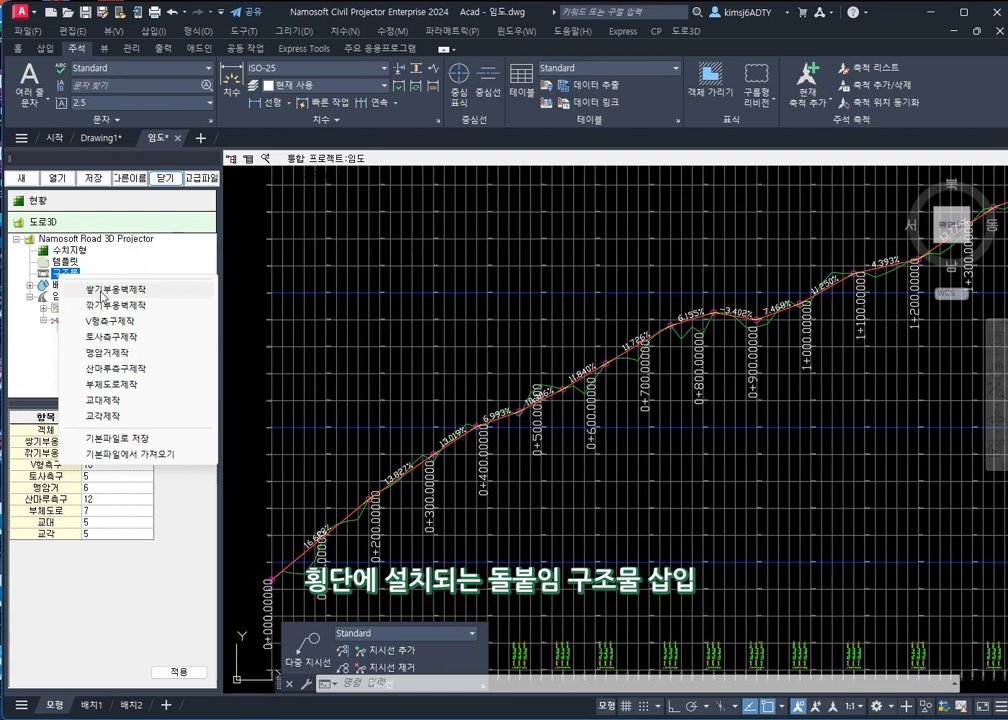
click(82, 292)
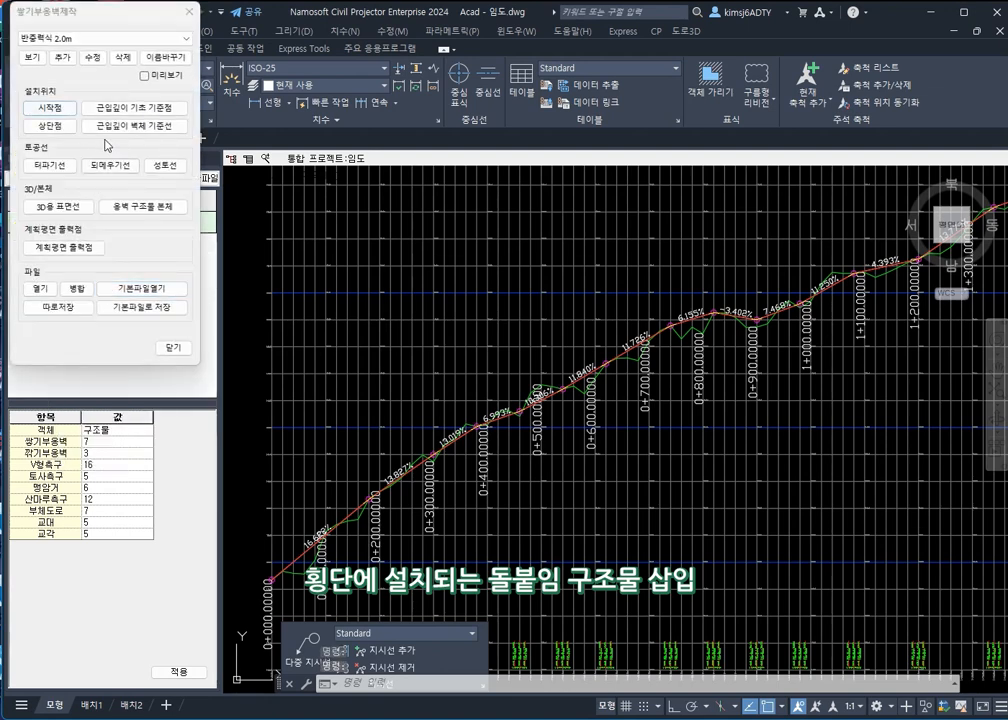
click(77, 288)
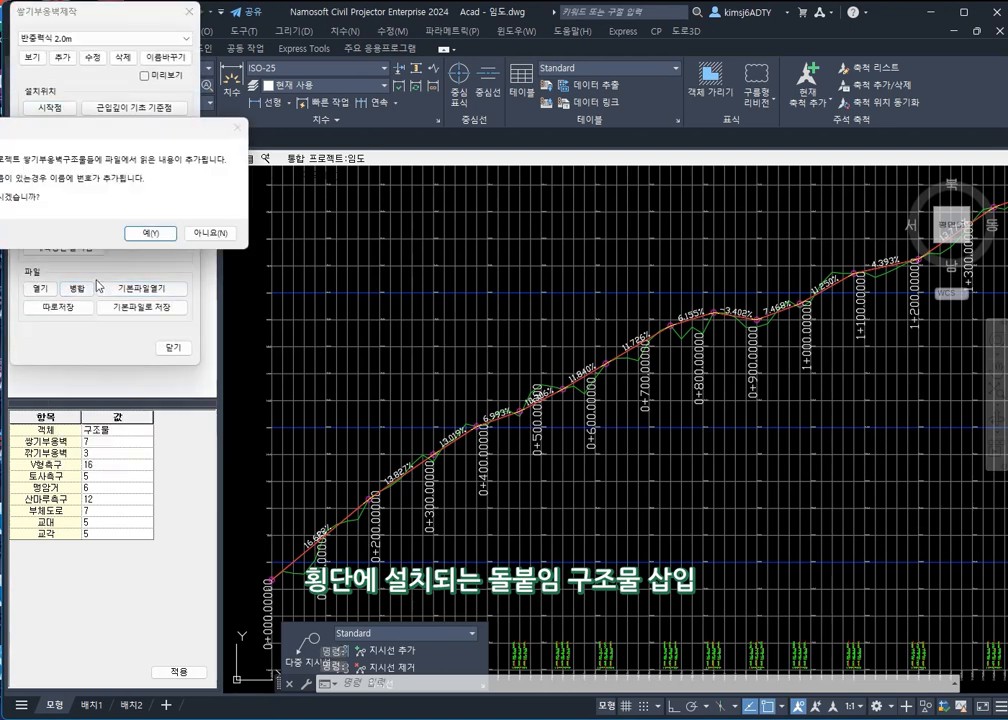
click(145, 232)
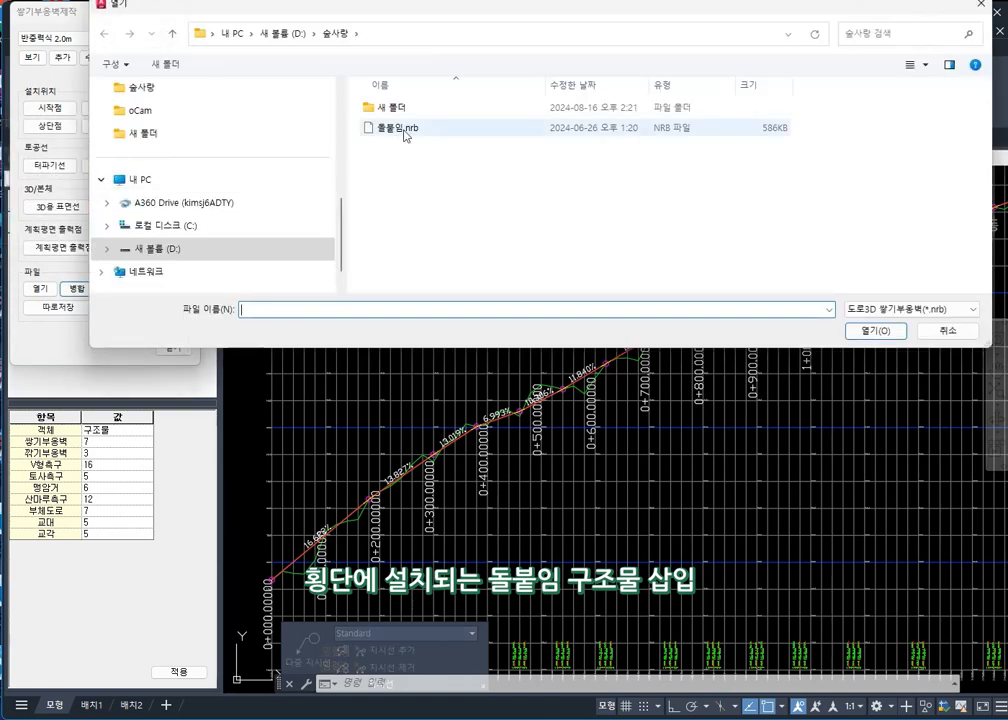
double_click(404, 132)
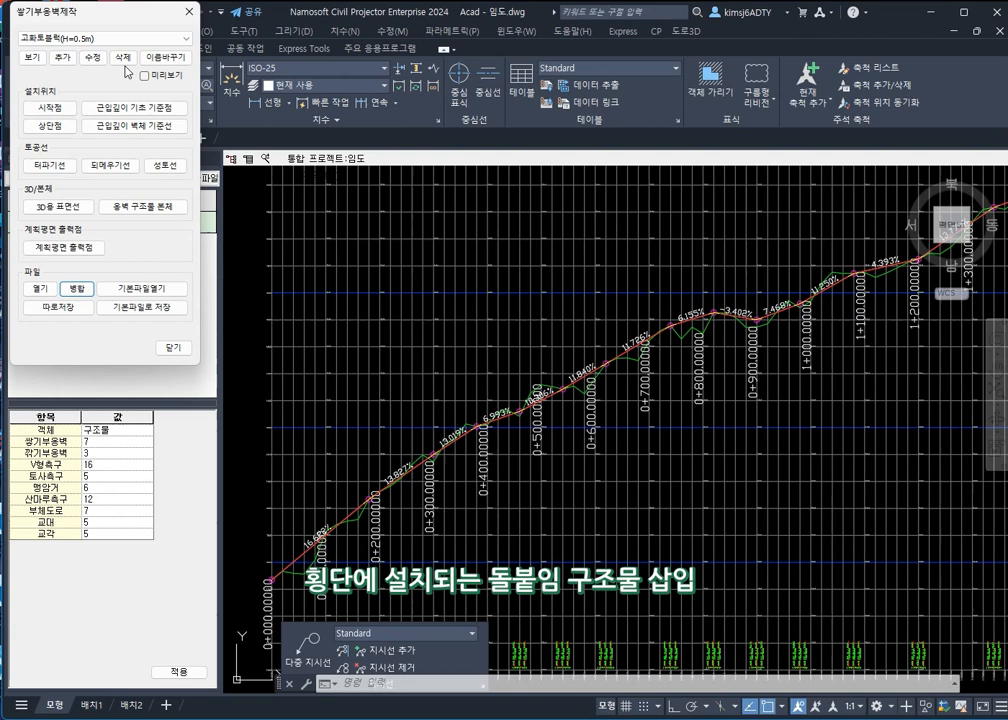
Preview the 돌붙임2.0 structure among the fill retaining walls and close the retaining wall settings
click(128, 40)
scroll(98, 148, down, 3)
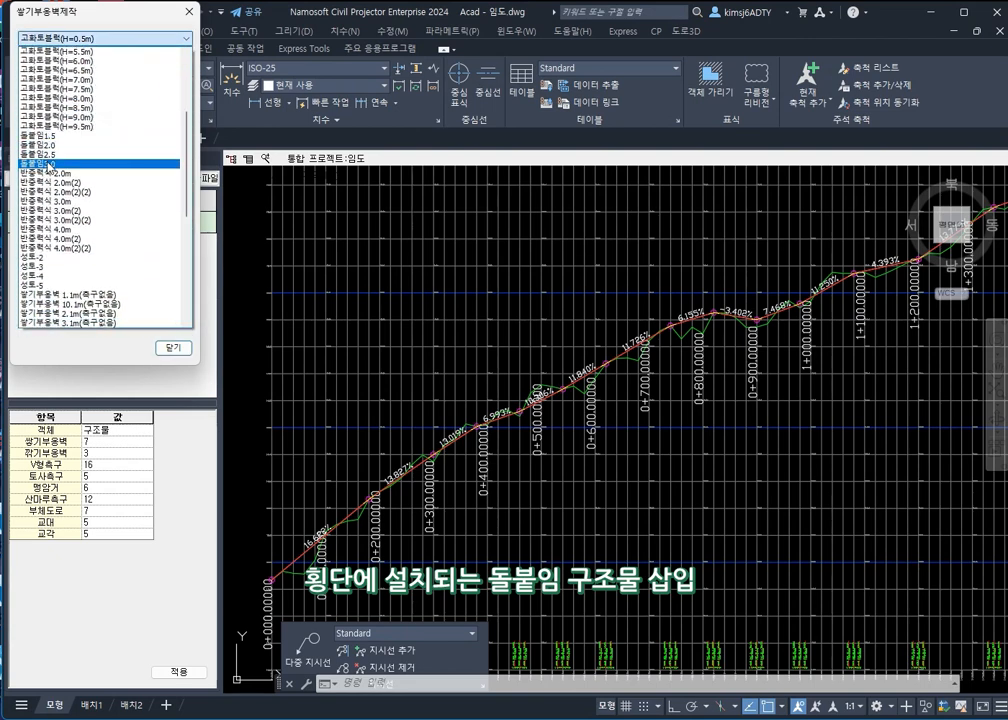
scroll(55, 143, down, 2)
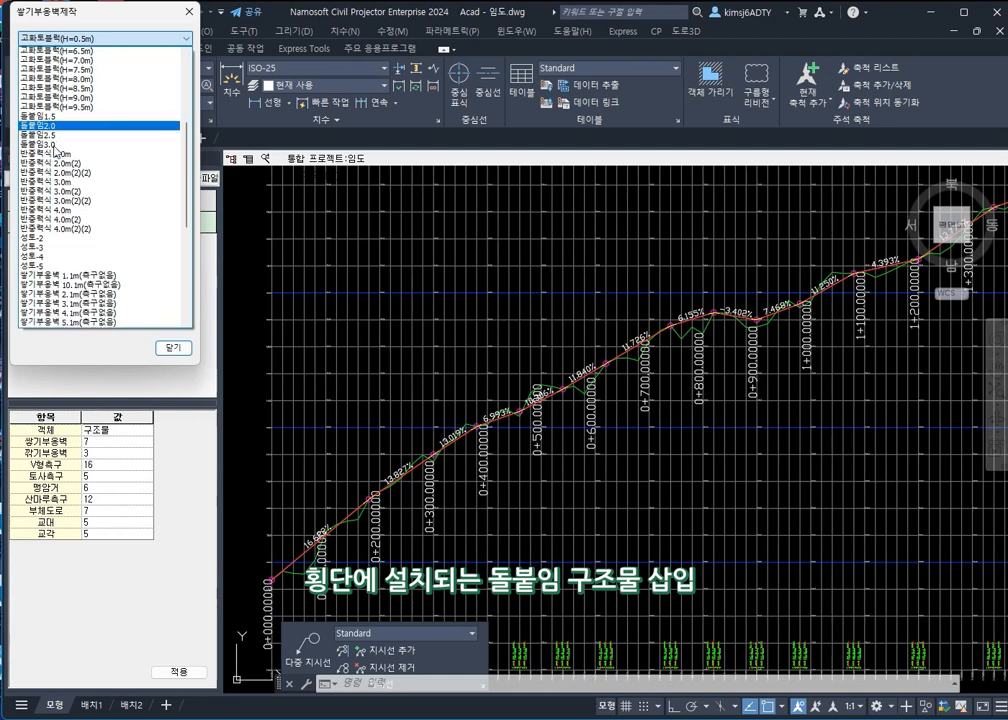
click(51, 92)
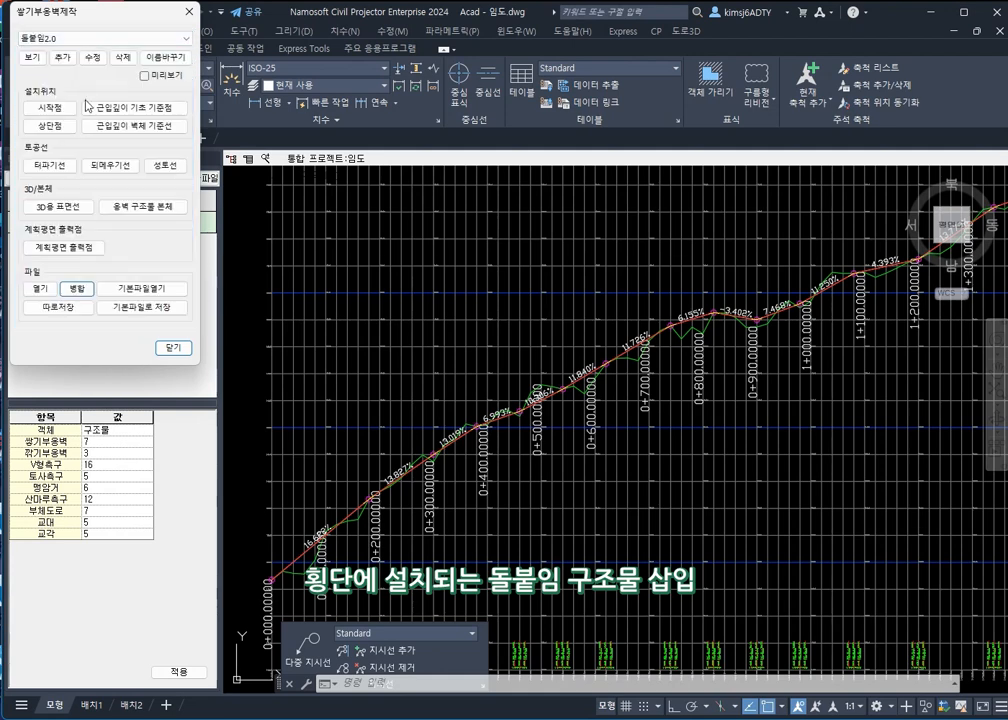
click(145, 76)
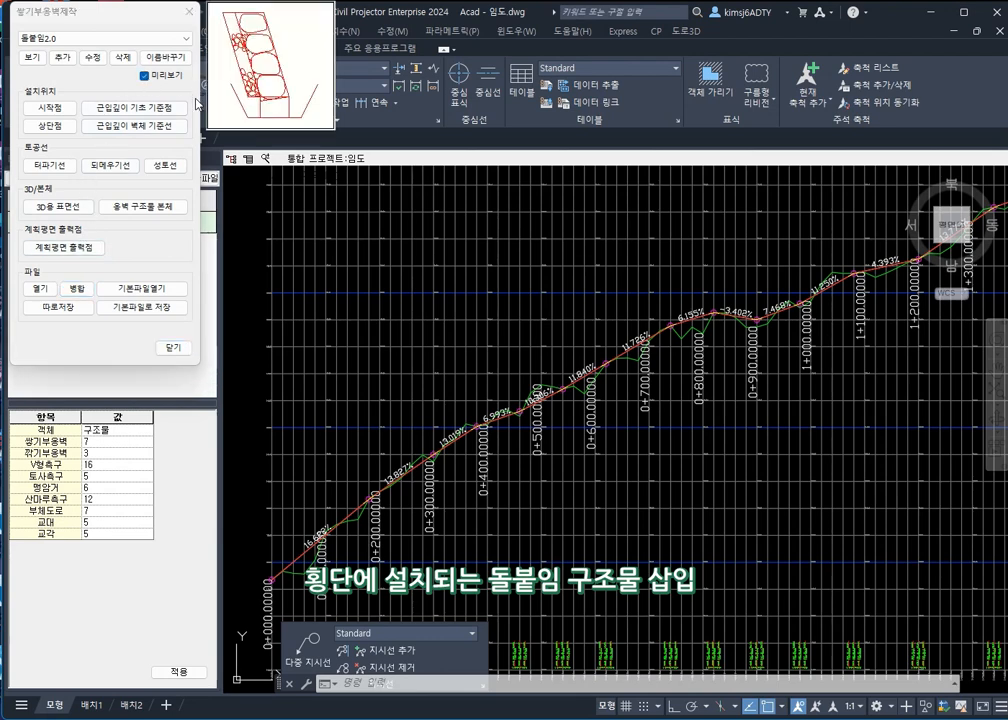
click(170, 348)
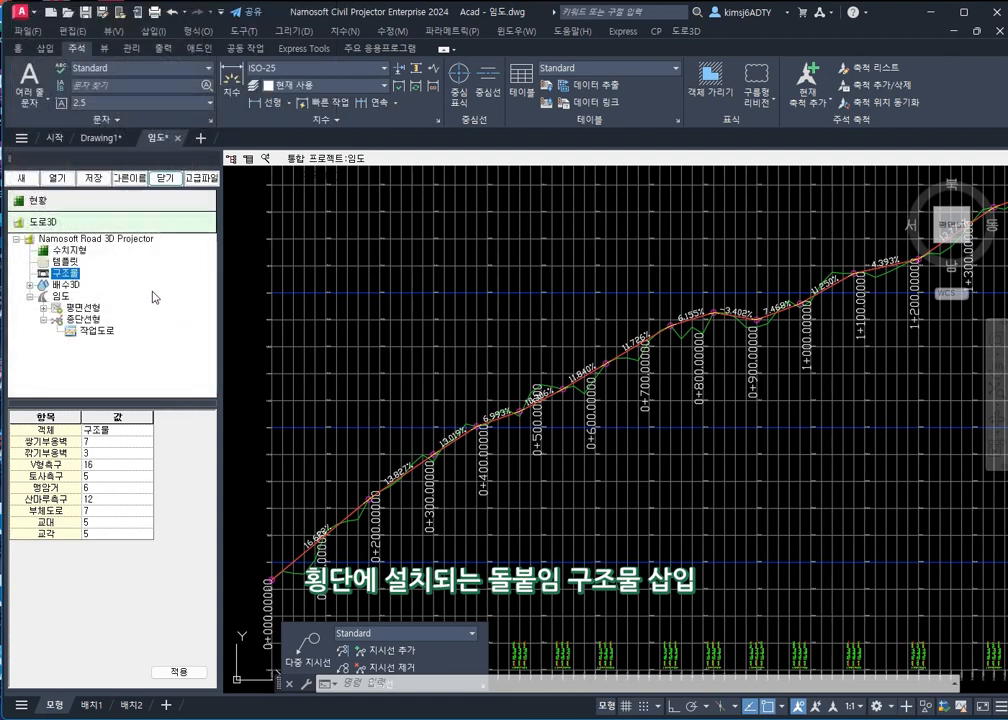
Merge the file 작업임도-토사.nsd into the soil side ditch structures (토사측구) and check the list of ditch types
right_click(66, 275)
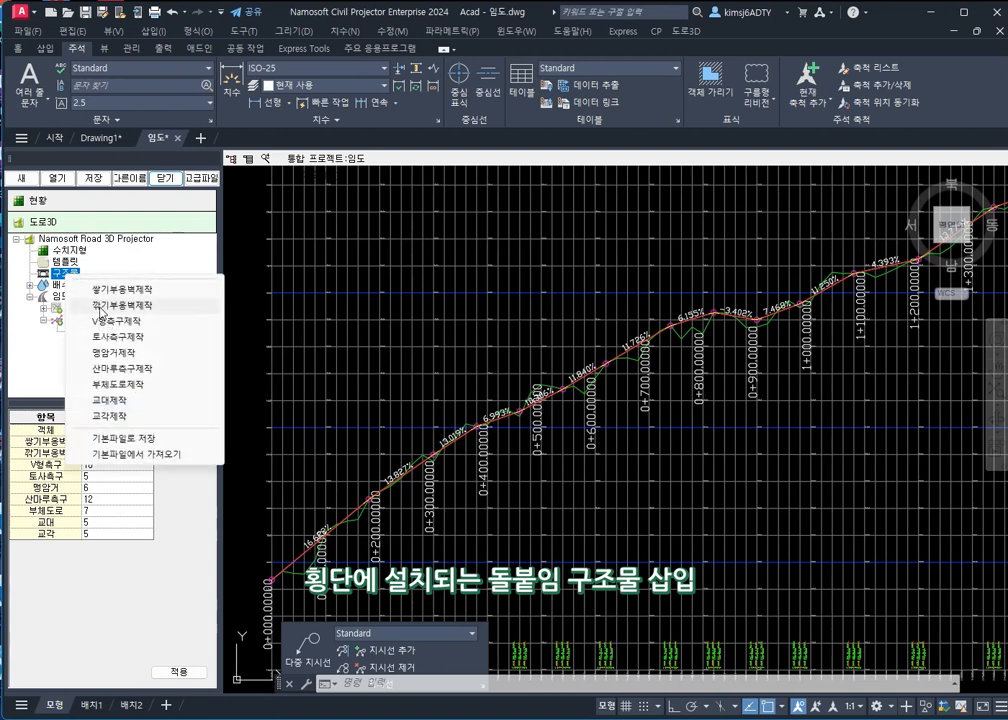
click(113, 338)
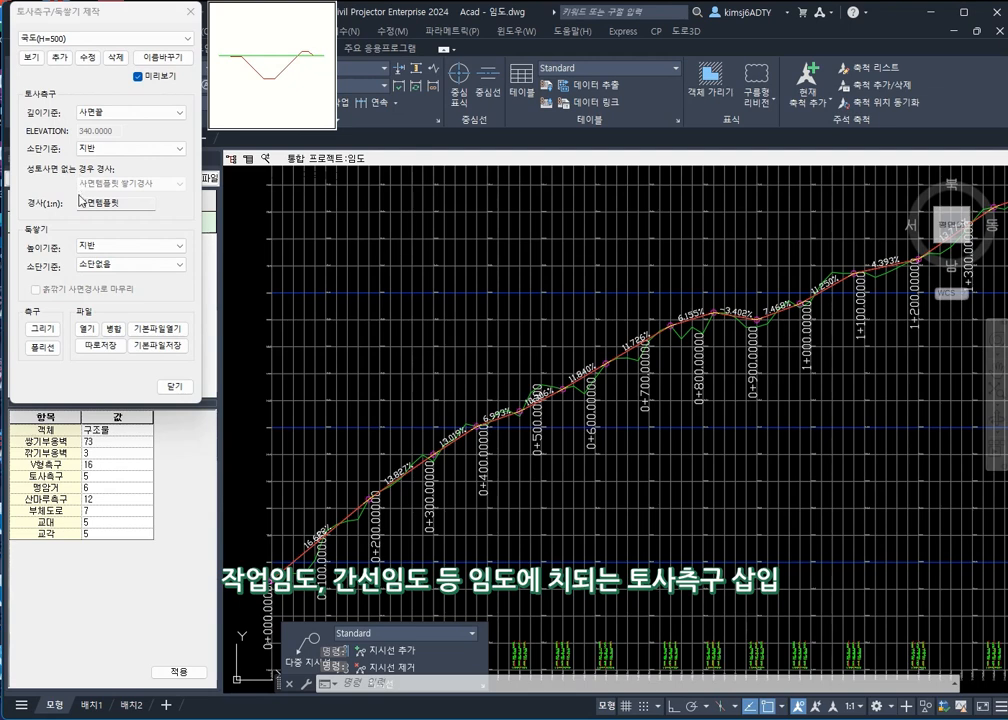
click(113, 329)
click(131, 251)
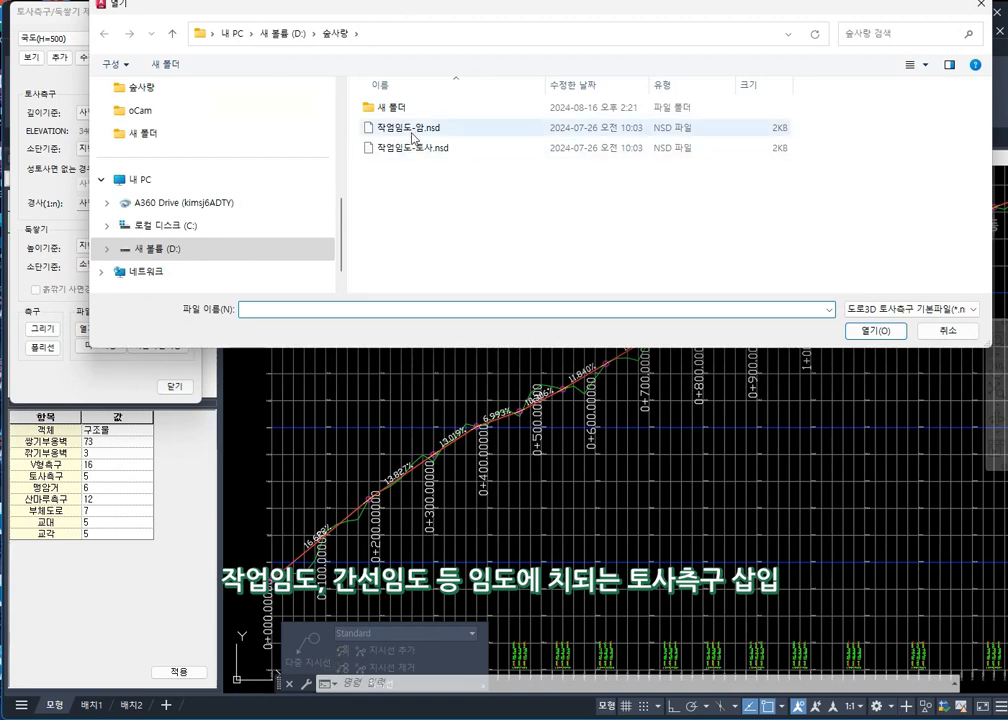
double_click(405, 148)
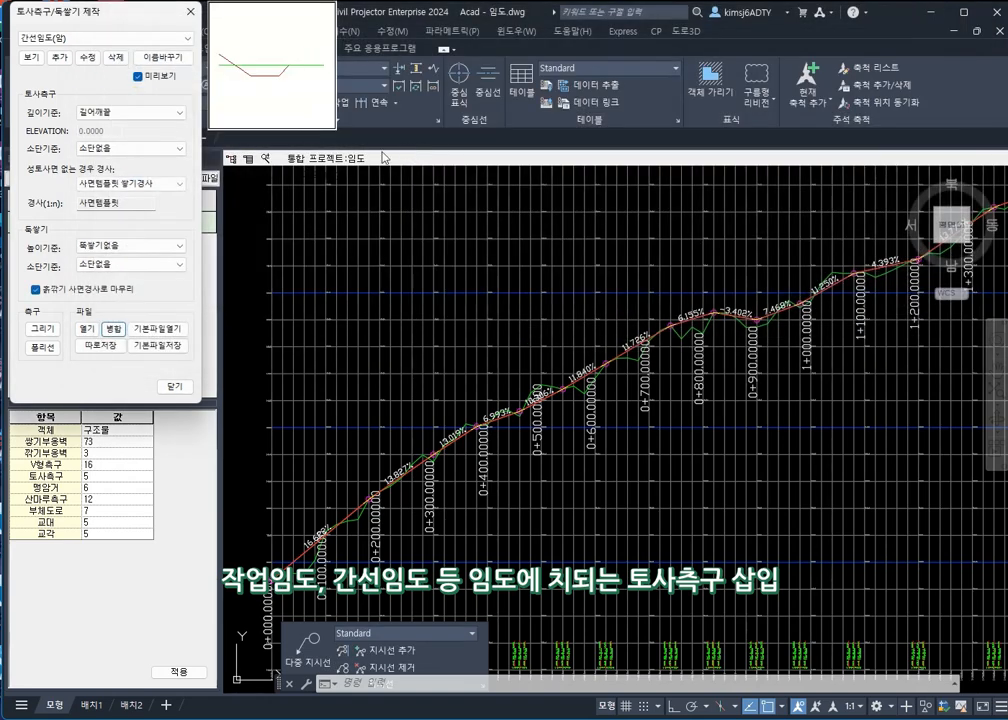
click(118, 40)
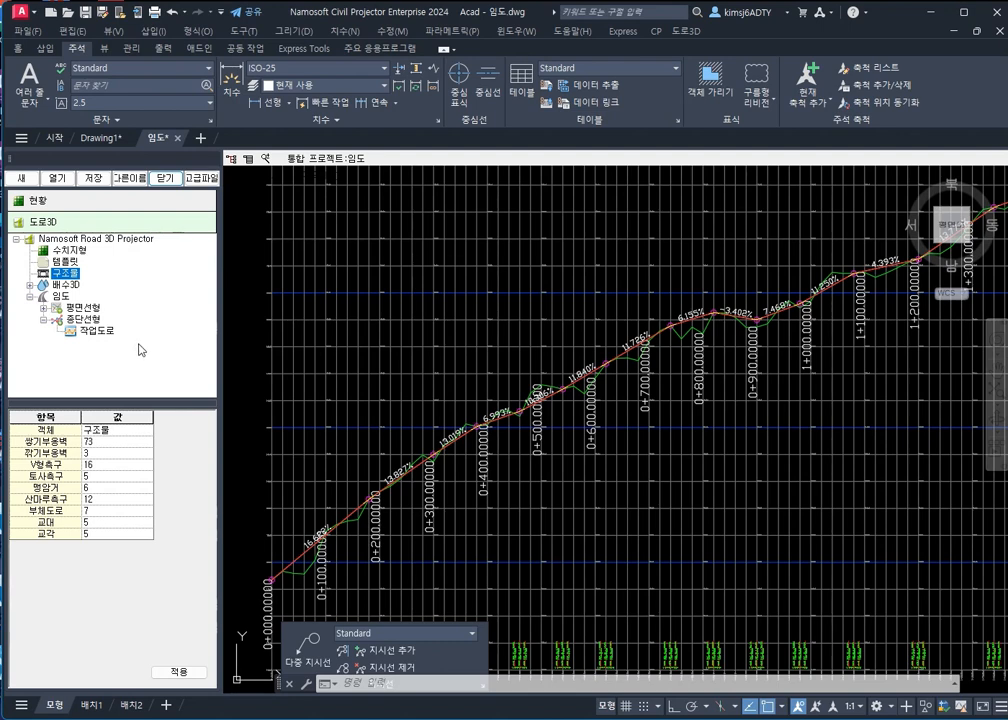
Start cross-section generation (횡단생성) for the 작업도로 vertical alignment and name it 작업도로 횡단
click(99, 331)
right_click(101, 333)
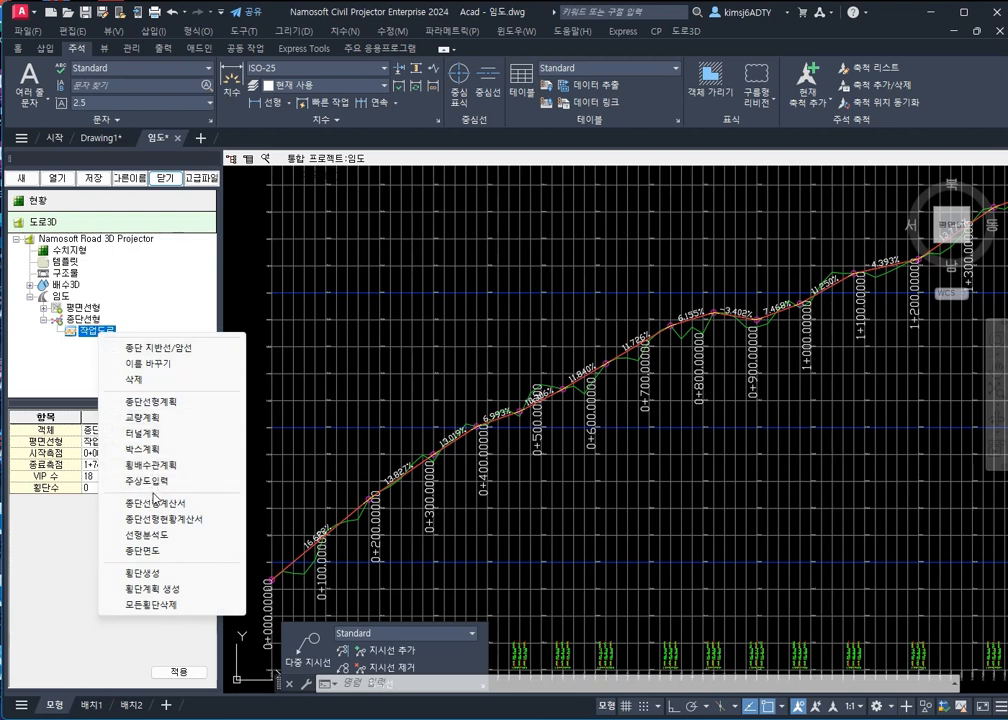
click(153, 574)
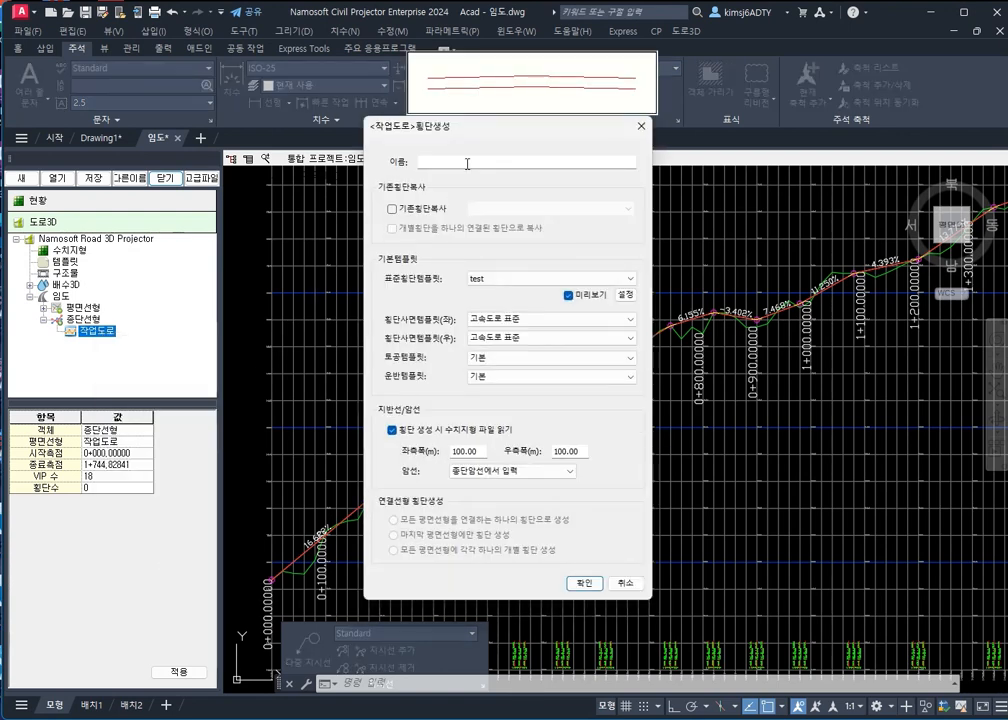
click(467, 163)
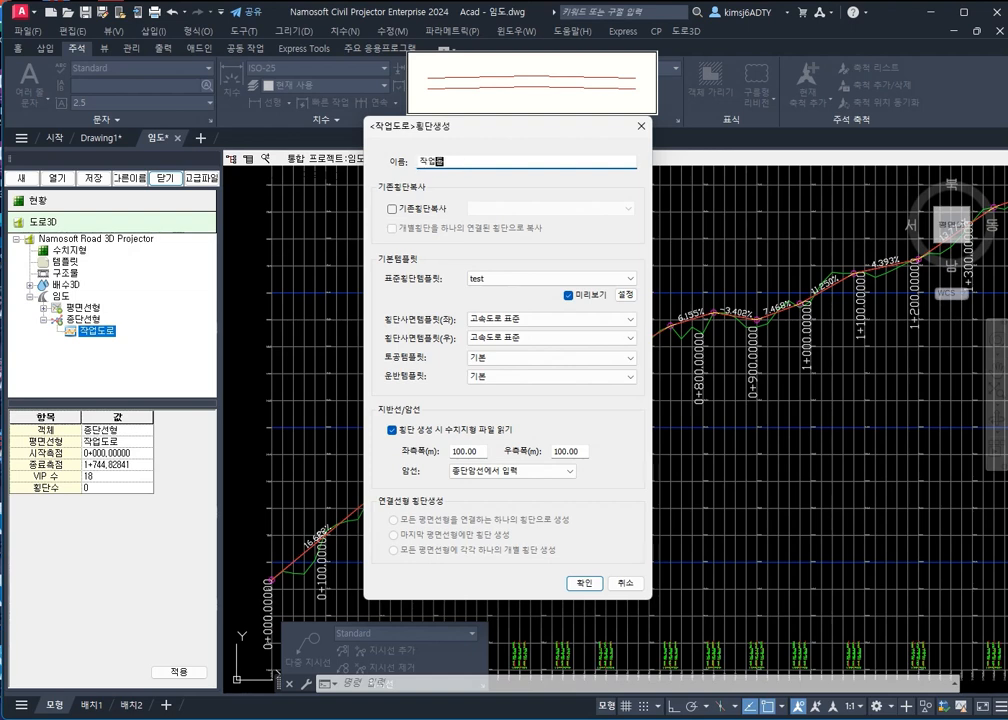
text(작업도로 횡단)
Set the new cross-section's standard cross-section template (표준횡단템플릿) to 작업임도
click(500, 279)
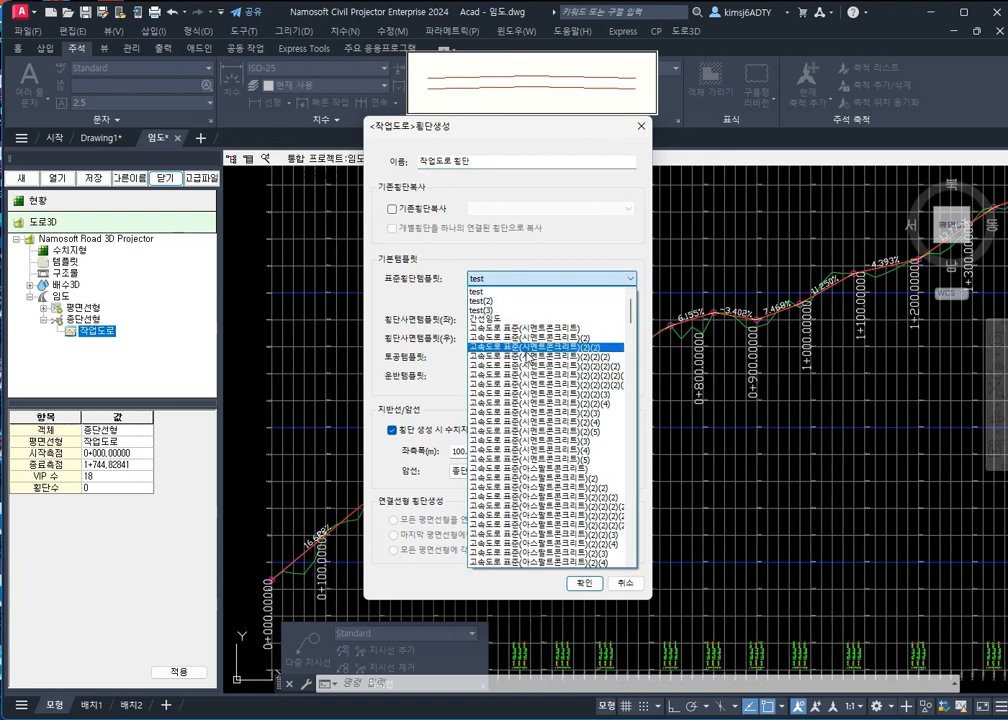
scroll(545, 379, down, 3)
scroll(556, 437, down, 12)
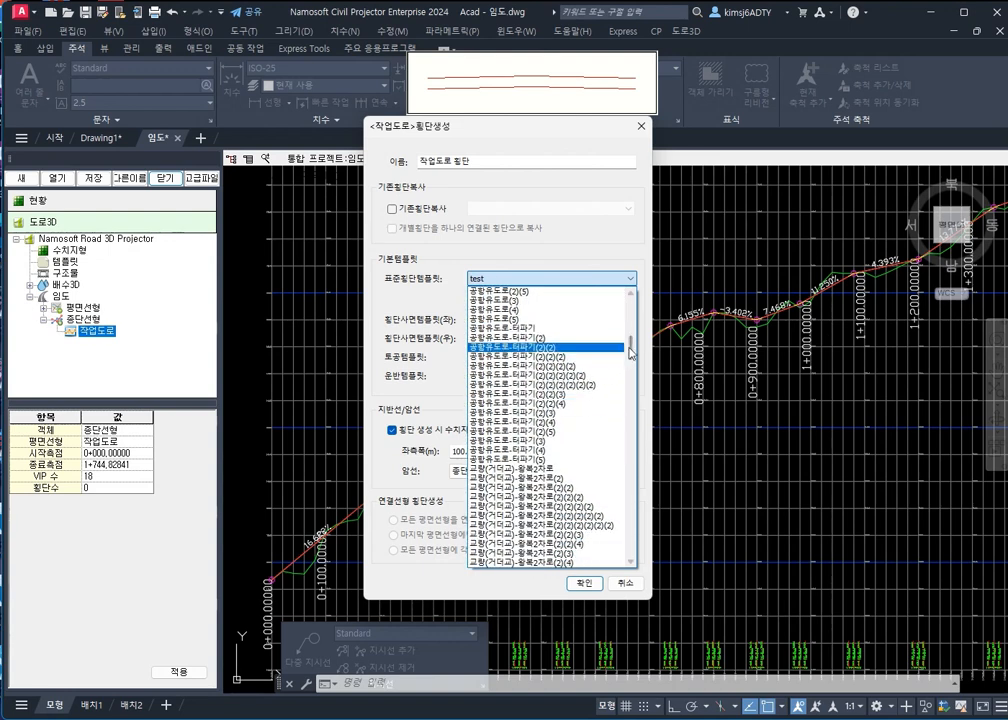
drag(632, 346, 653, 528)
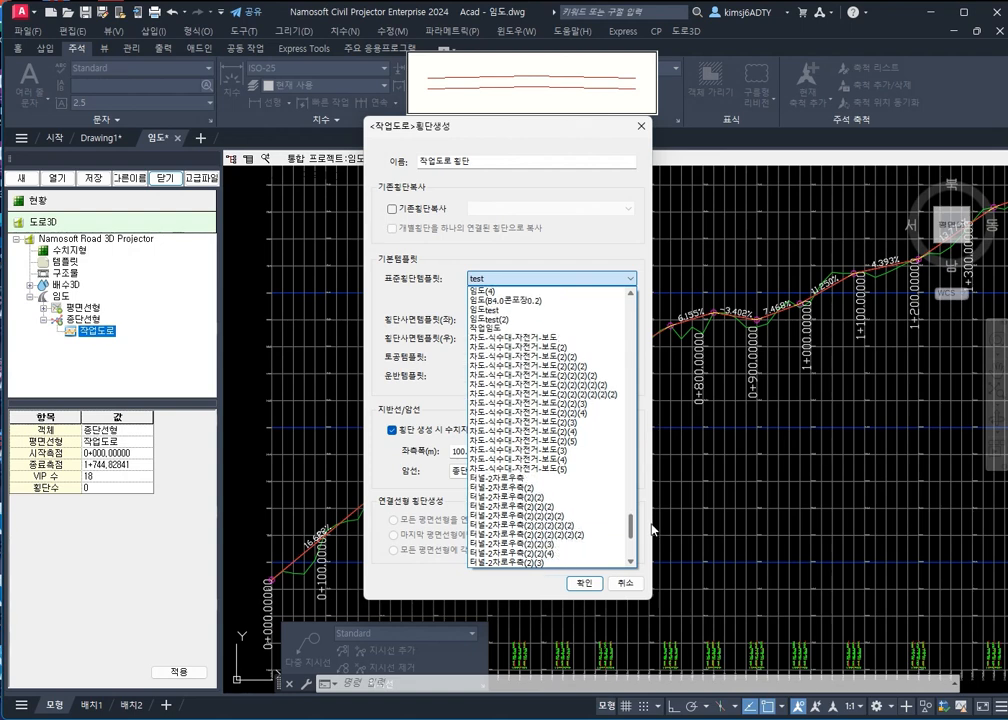
click(507, 329)
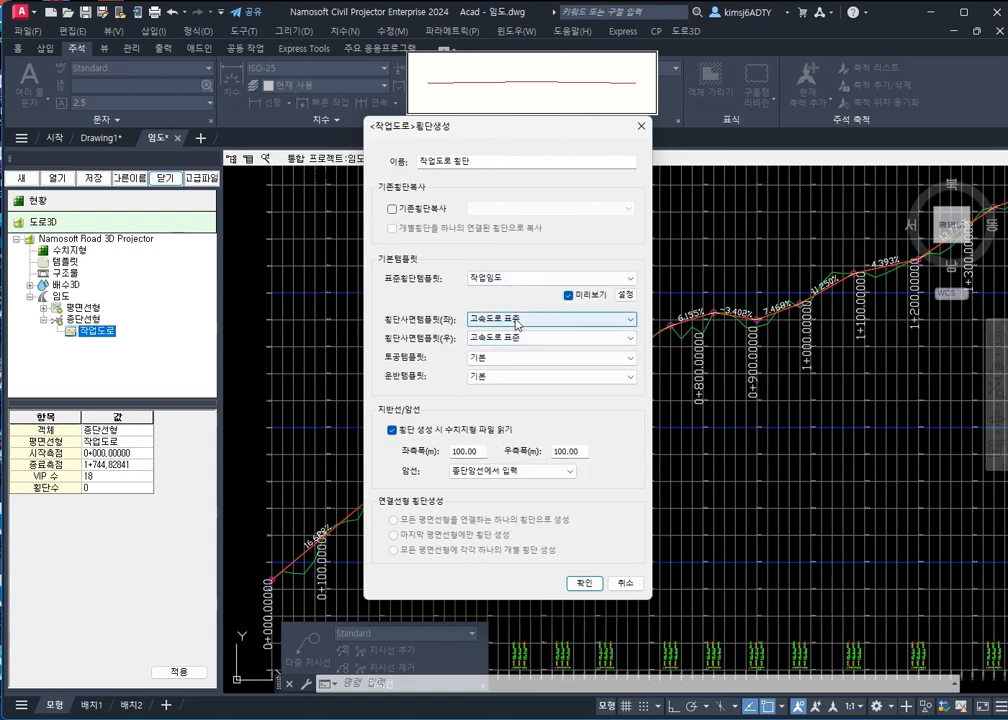
Set both the left and right cross-section slope templates (횡단사면템플릿) to 임도사면
click(516, 320)
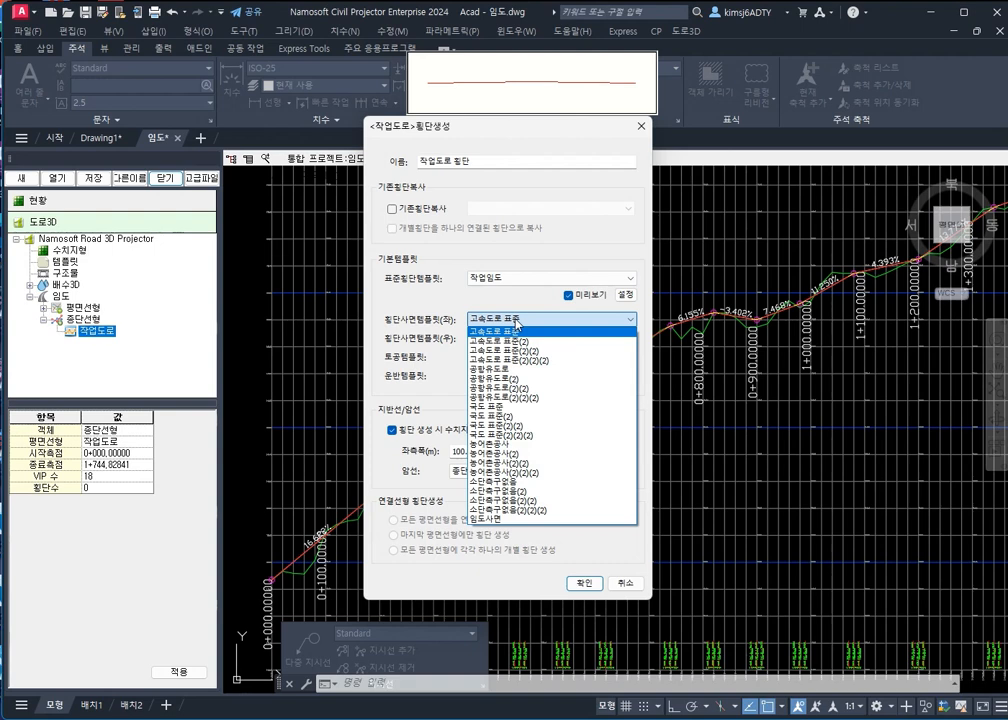
click(510, 519)
click(530, 338)
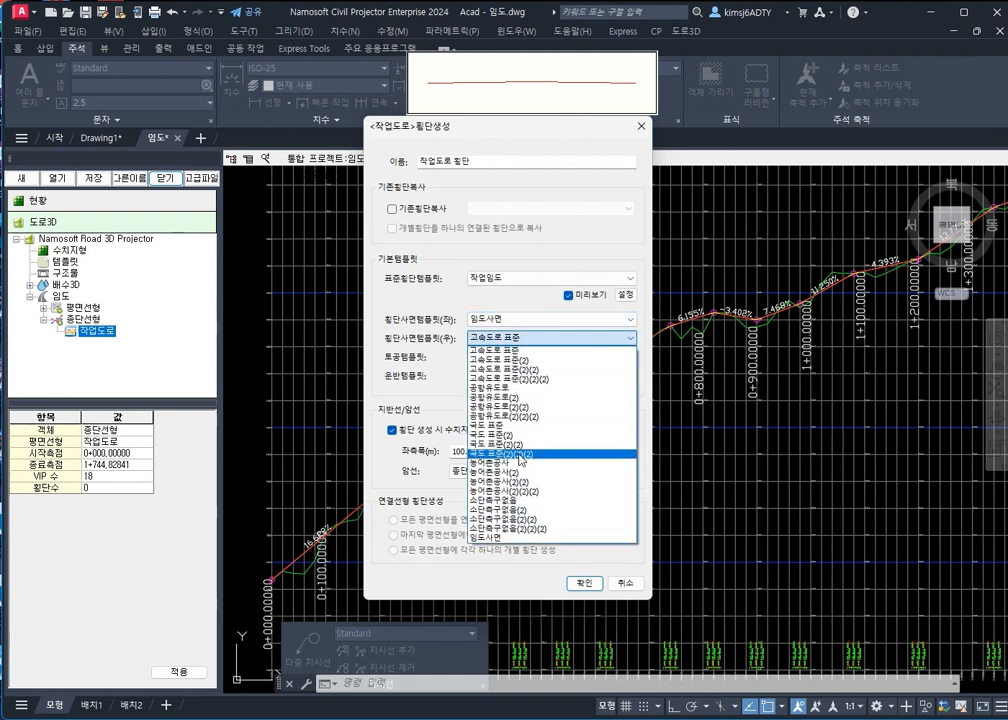
click(502, 541)
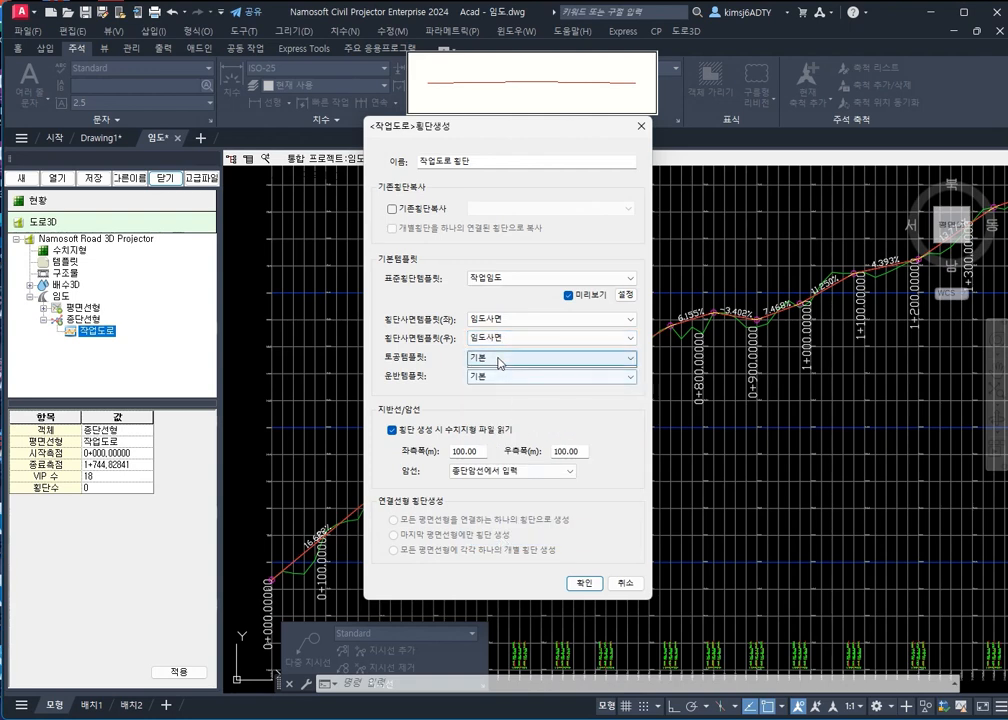
Set the left width (좌측폭) and right width (우측폭) to 20 m and generate the 작업도로 횡단 cross-sections
click(498, 358)
click(493, 366)
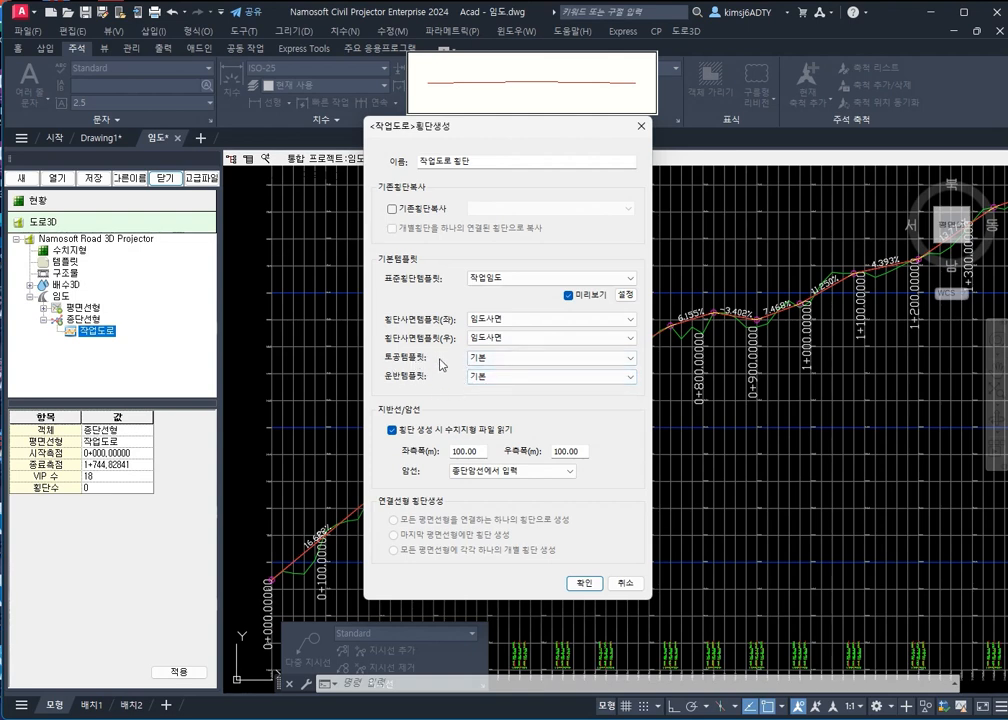
double_click(480, 452)
text(20)
double_click(576, 452)
text(20)
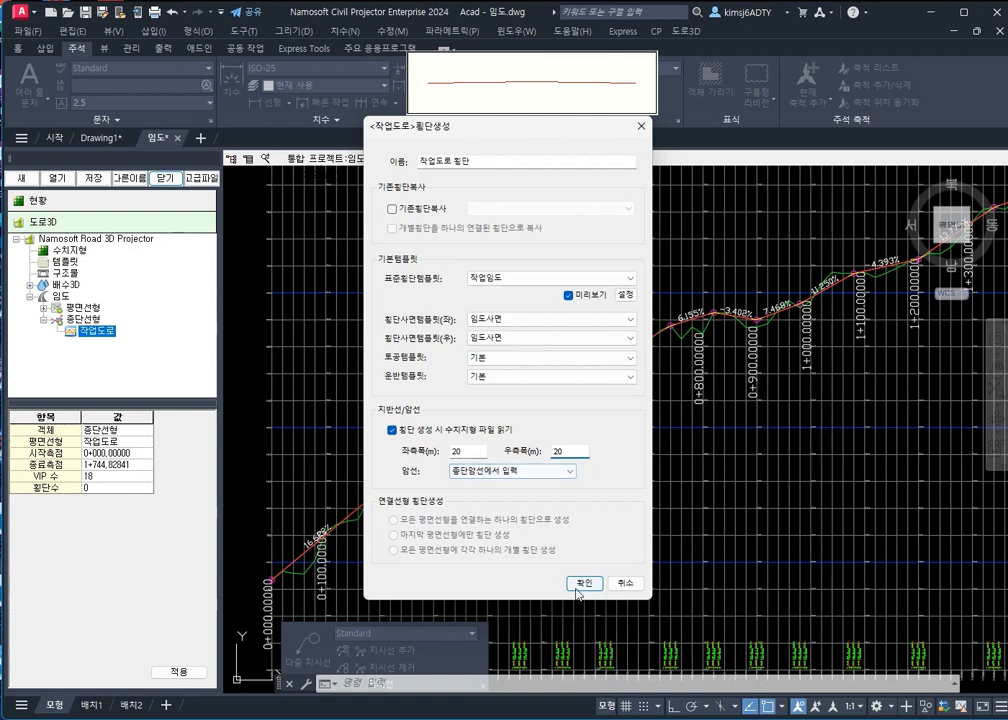
click(585, 587)
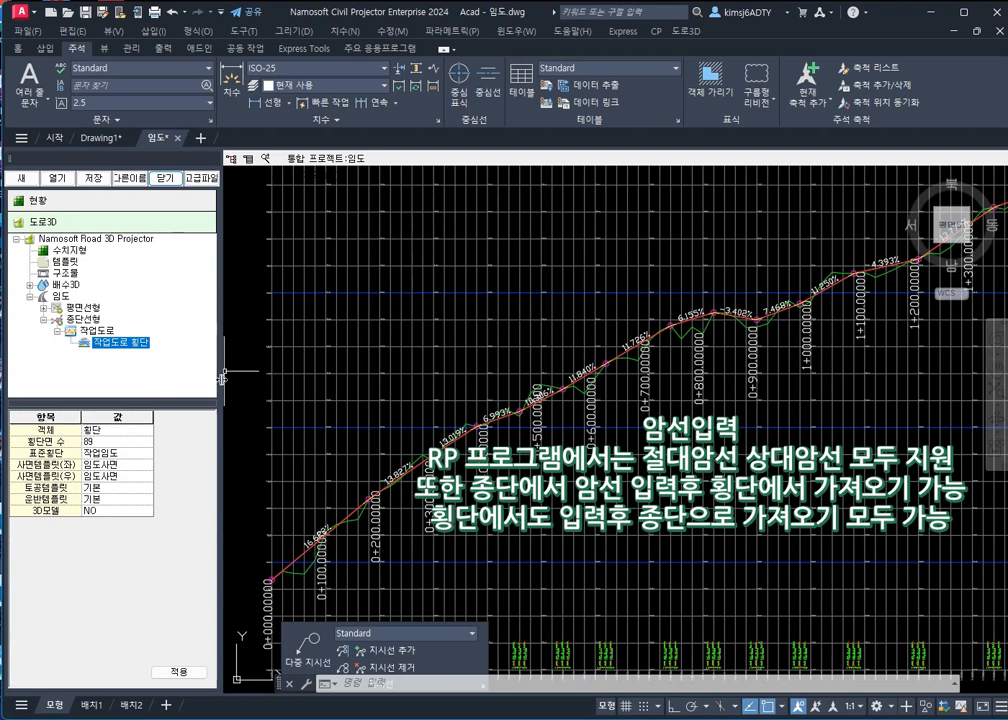
Open 횡단 지반선/암선 for 작업도로 횡단 and output the cross-section working drawing in 단면전환방식 for station 0+000
middle_drag(245, 414, 237, 395)
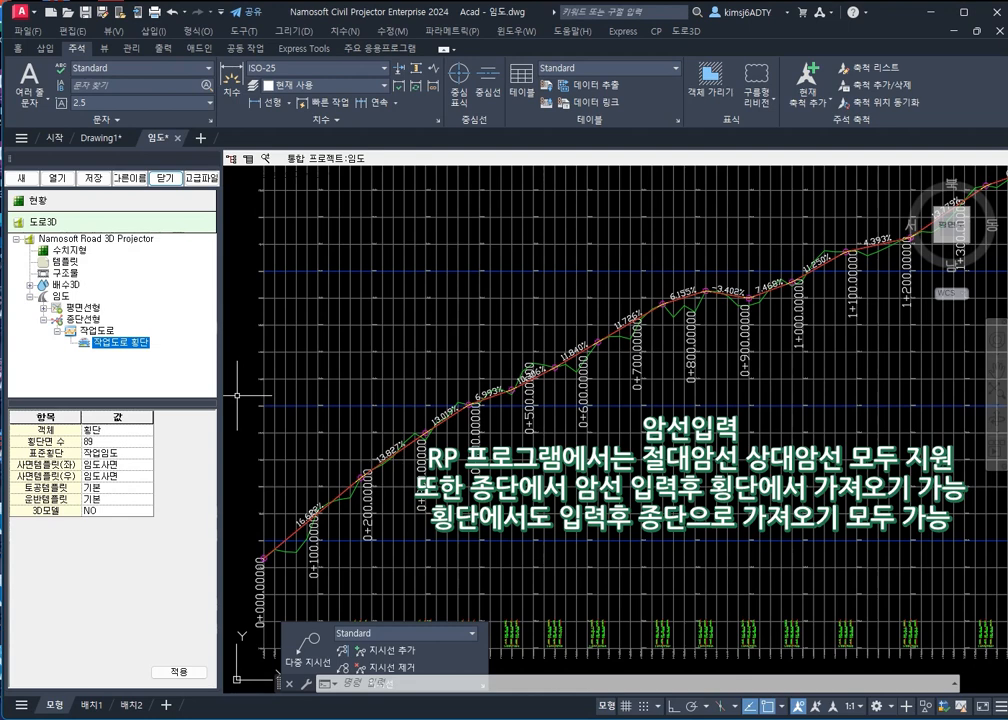
right_click(147, 347)
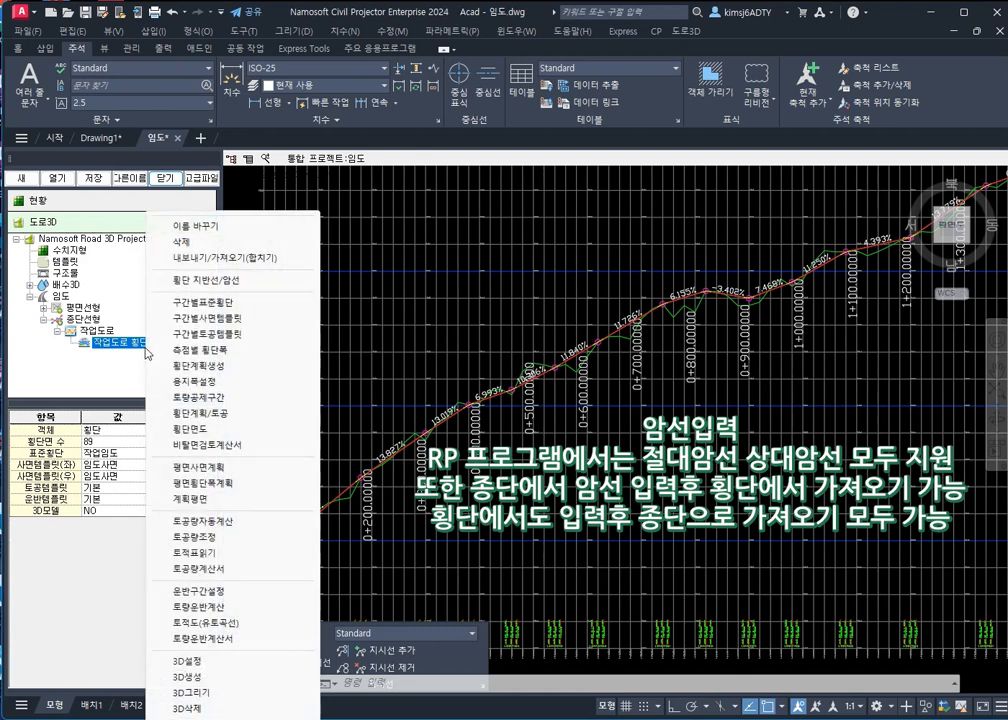
click(200, 280)
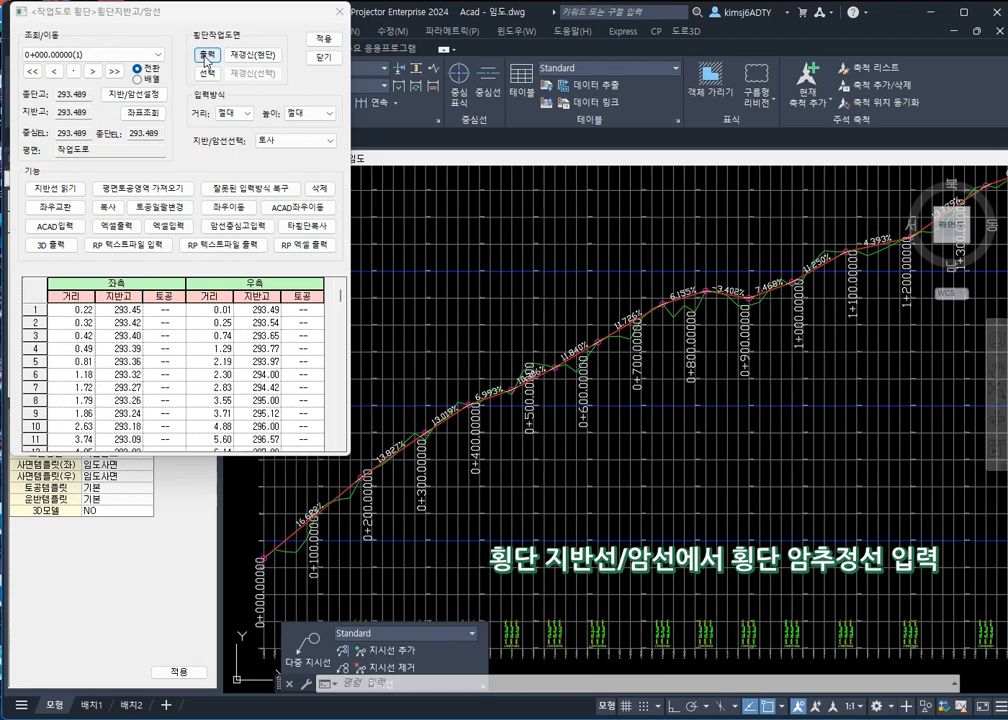
click(206, 55)
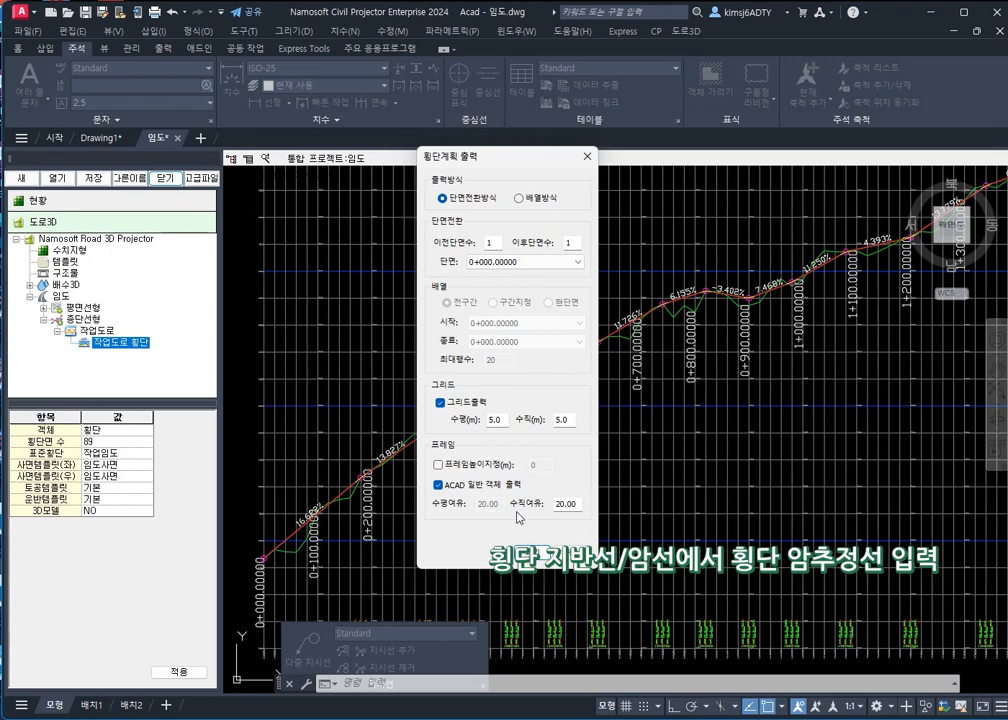
click(532, 555)
scroll(563, 436, down, 5)
middle_drag(614, 528, 517, 502)
click(607, 528)
scroll(611, 530, up, 10)
click(629, 515)
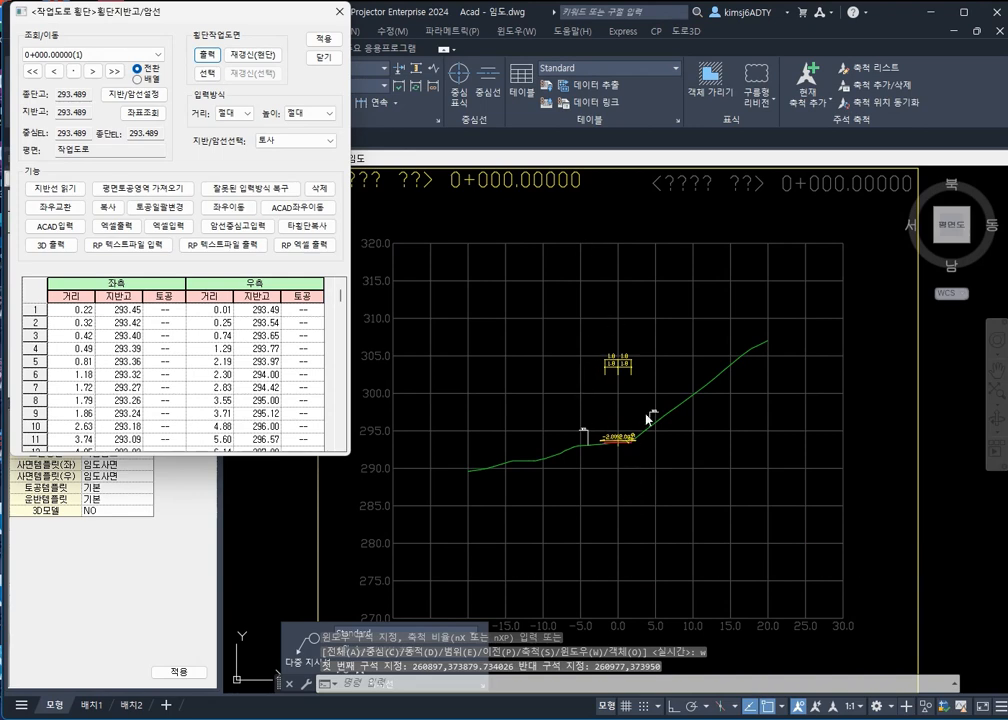
scroll(627, 427, up, 6)
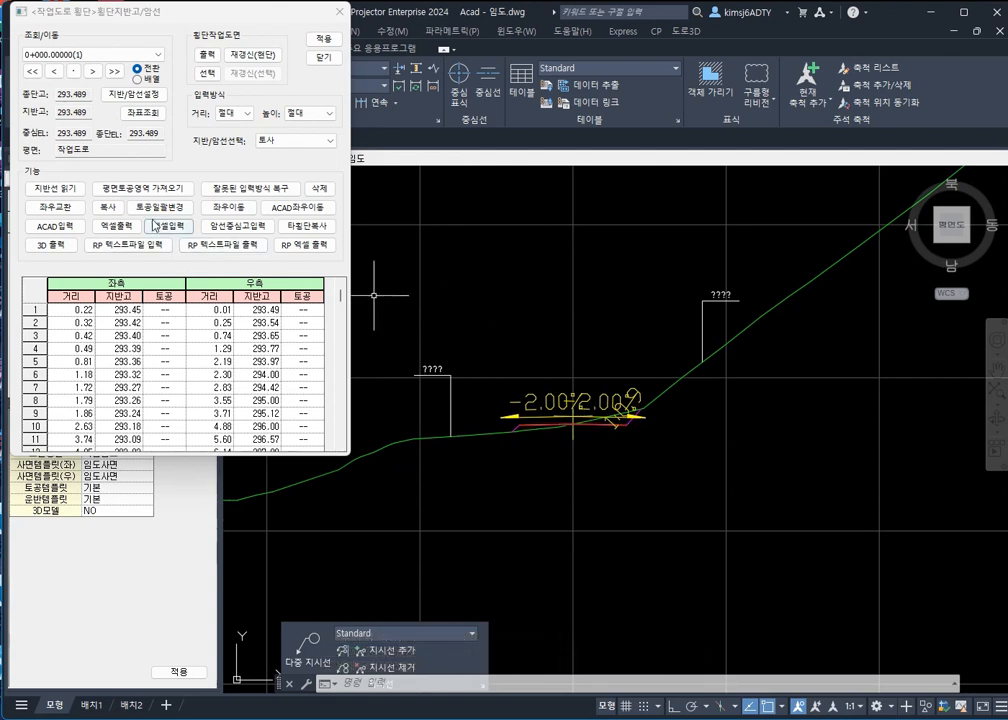
Enter the 리핑암 rock line centre height for the current section (현단면) as a relative depth (상대깊이(차상위)) of 2 m
click(249, 228)
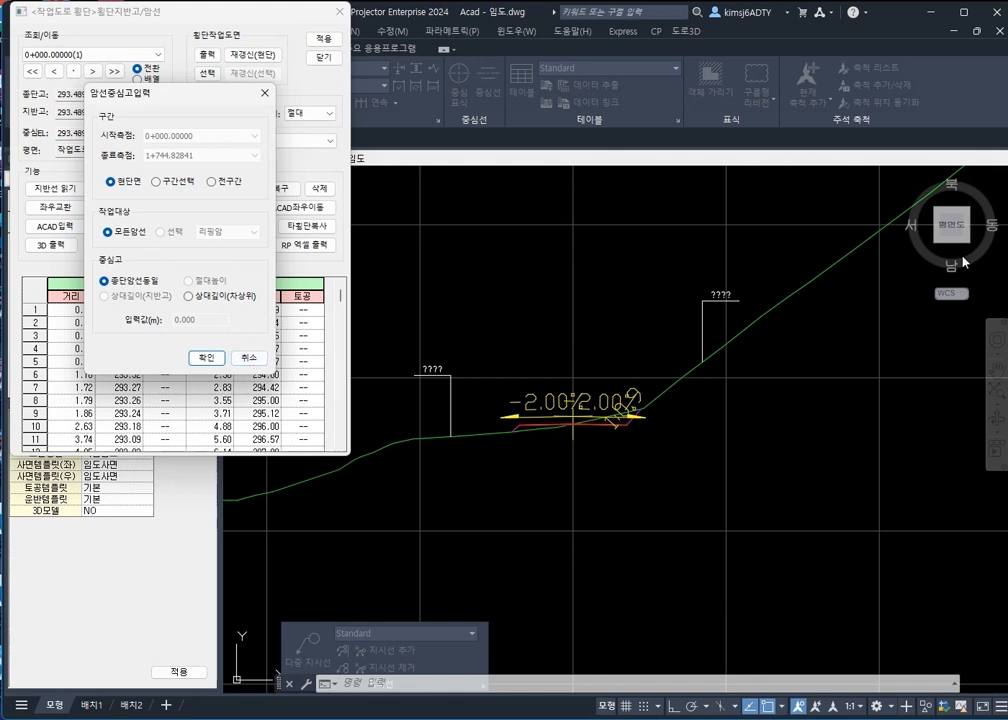
click(228, 297)
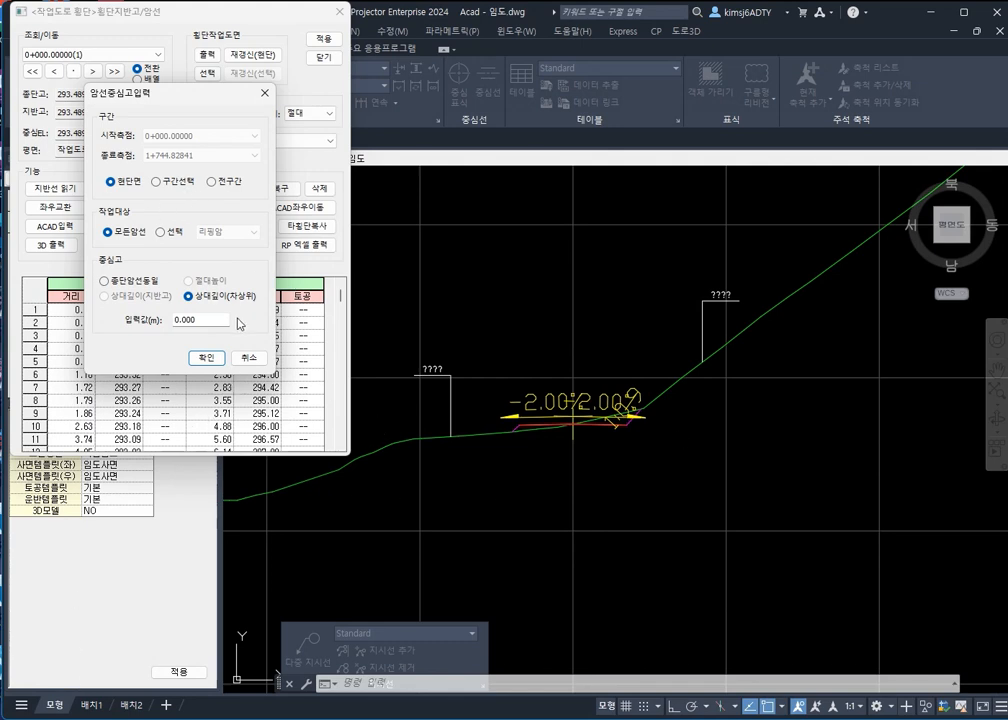
drag(210, 321, 156, 322)
text(2)
click(175, 233)
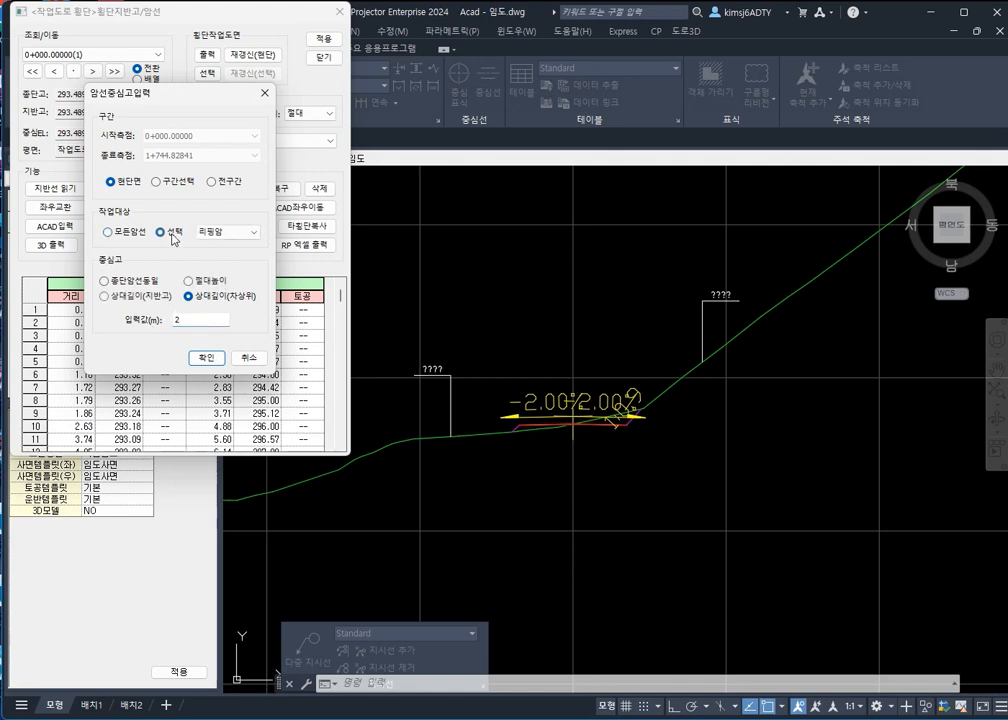
click(230, 233)
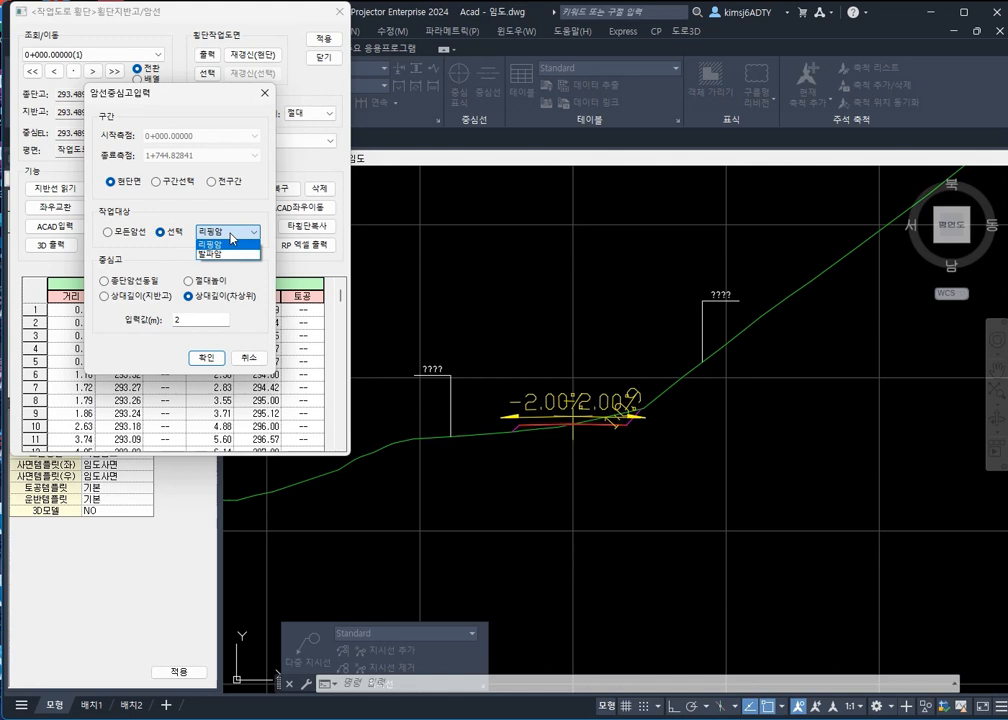
click(228, 244)
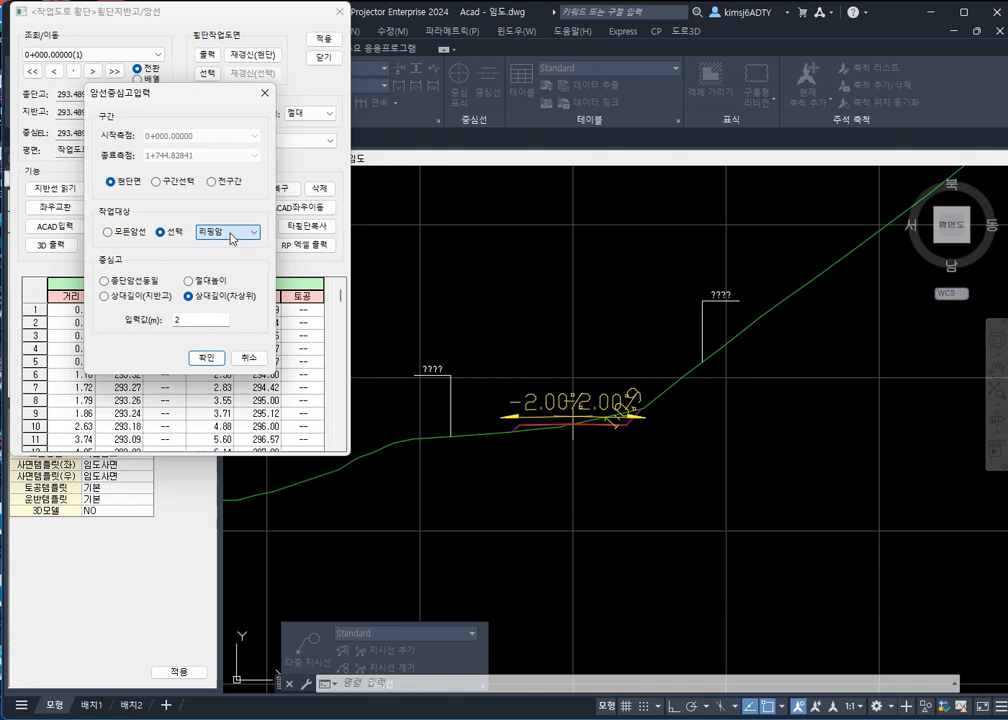
click(209, 359)
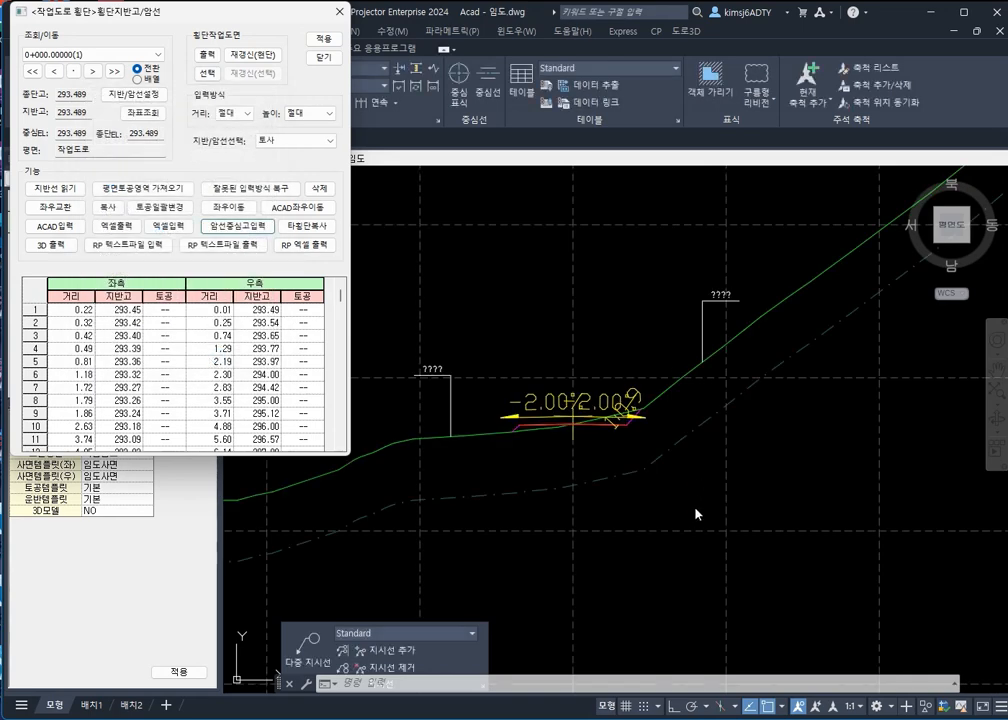
scroll(573, 470, down, 3)
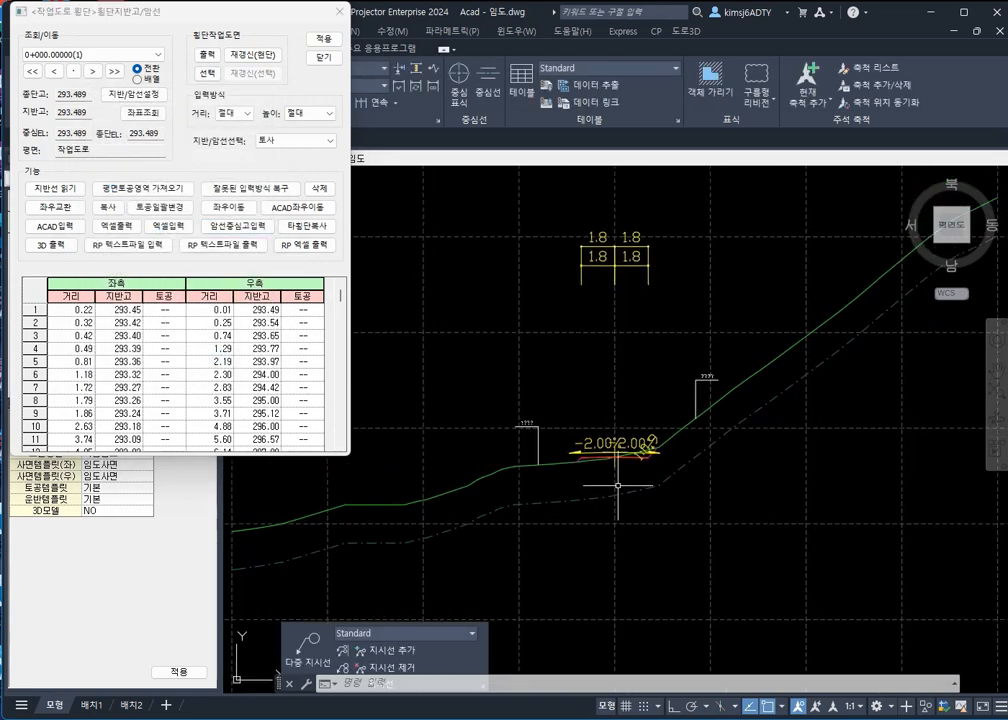
scroll(711, 472, down, 2)
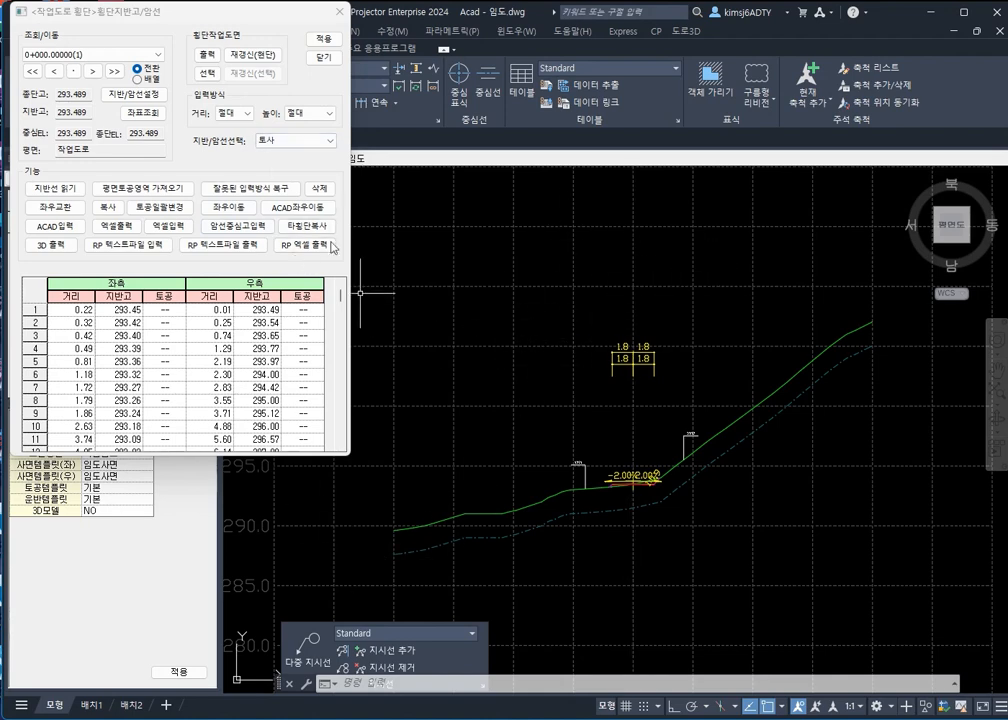
scroll(520, 470, down, 2)
scroll(602, 485, up, 2)
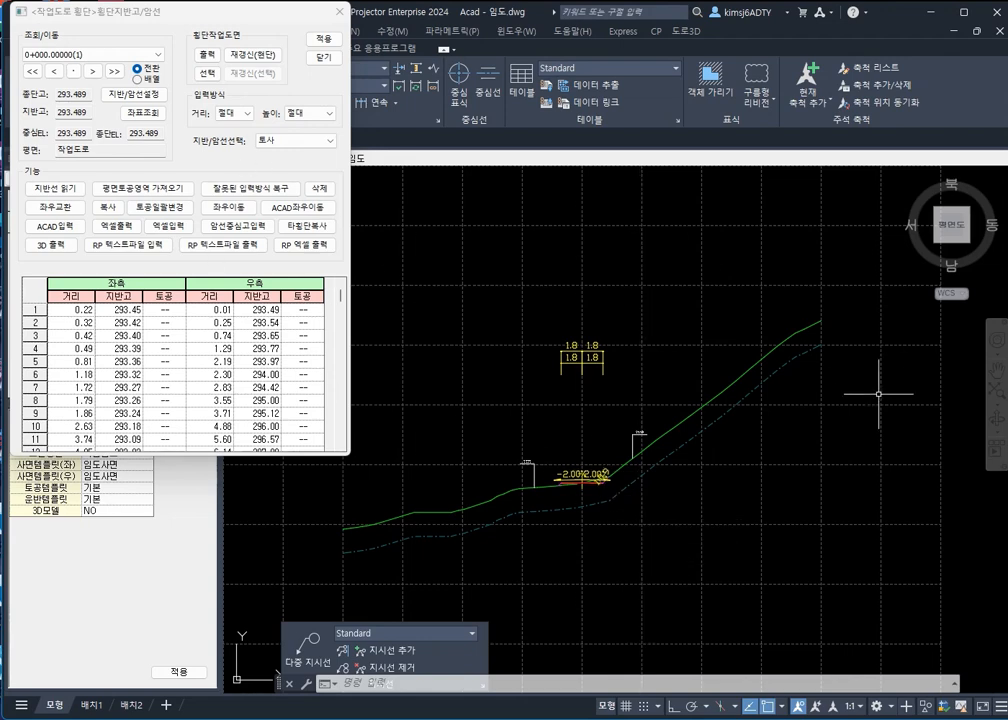
Keep the ground/rock line dialog open and set both the distance (거리) and height (높이) input methods to 상대
click(330, 61)
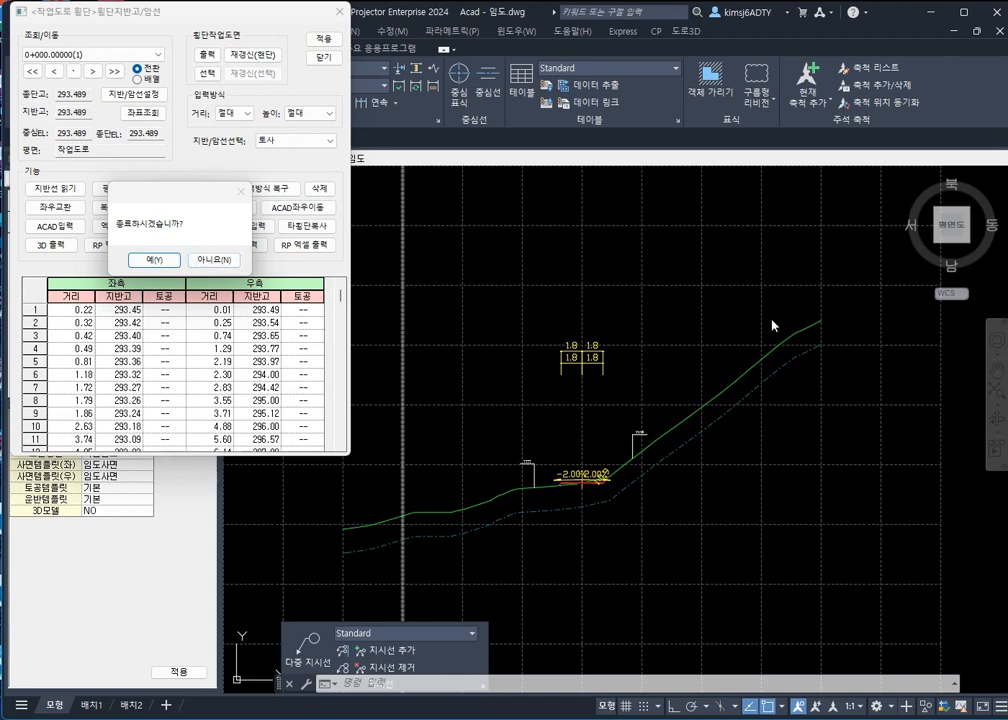
click(212, 259)
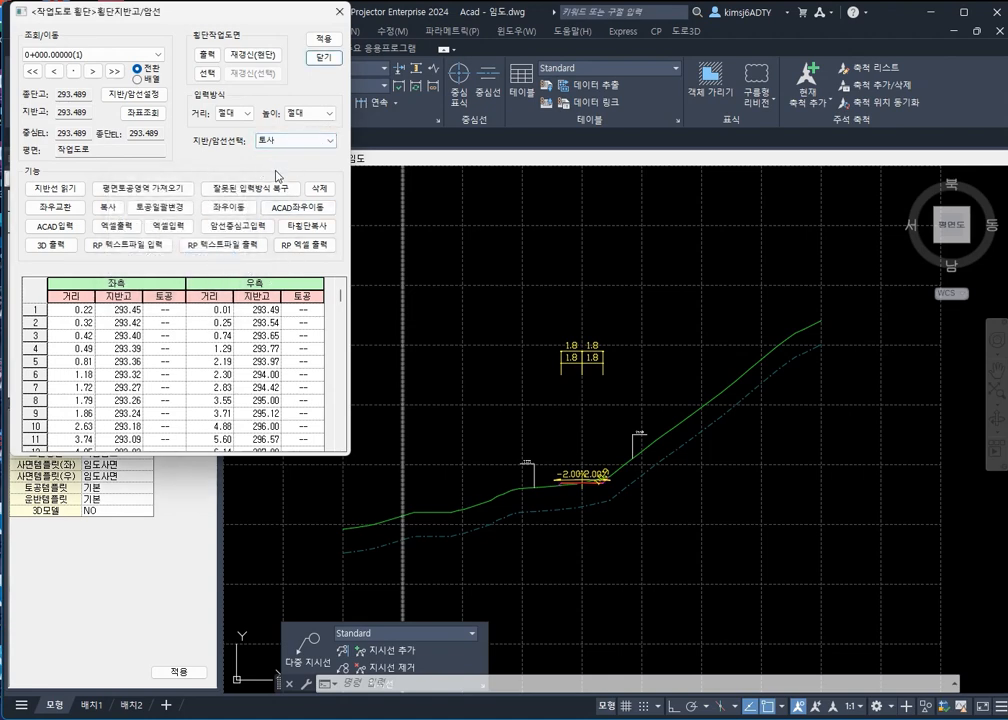
click(250, 114)
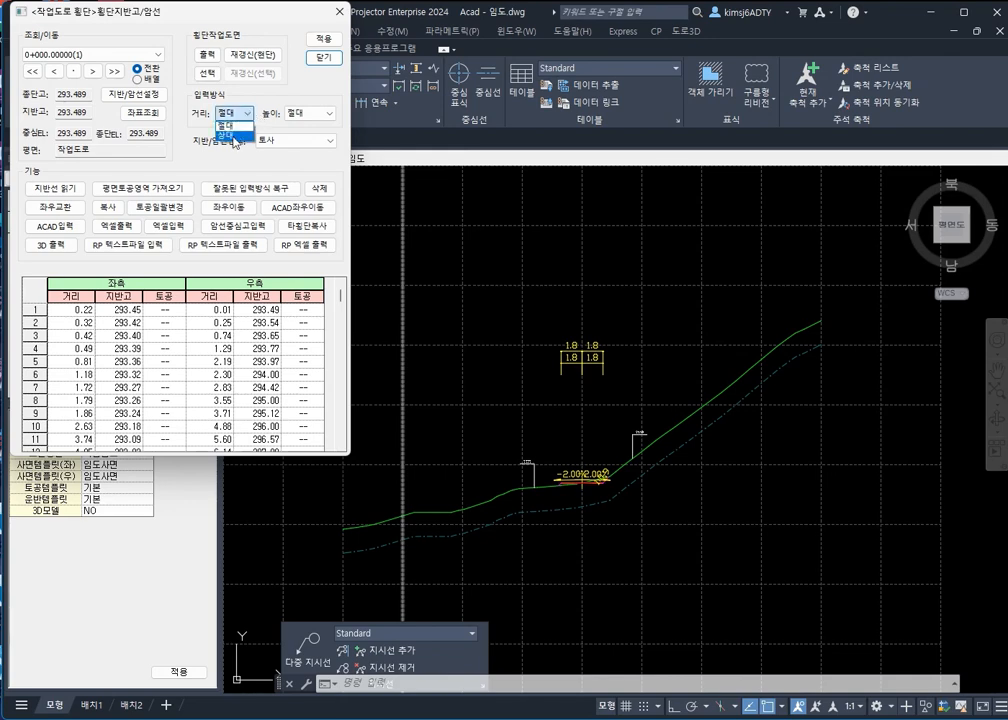
click(232, 136)
click(310, 113)
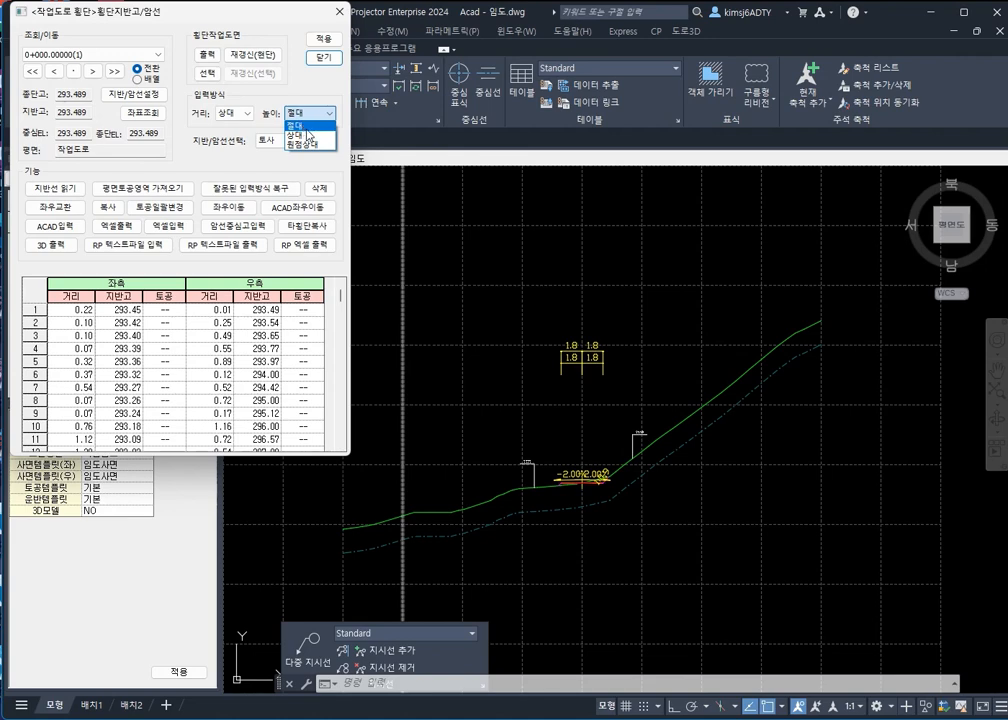
click(306, 136)
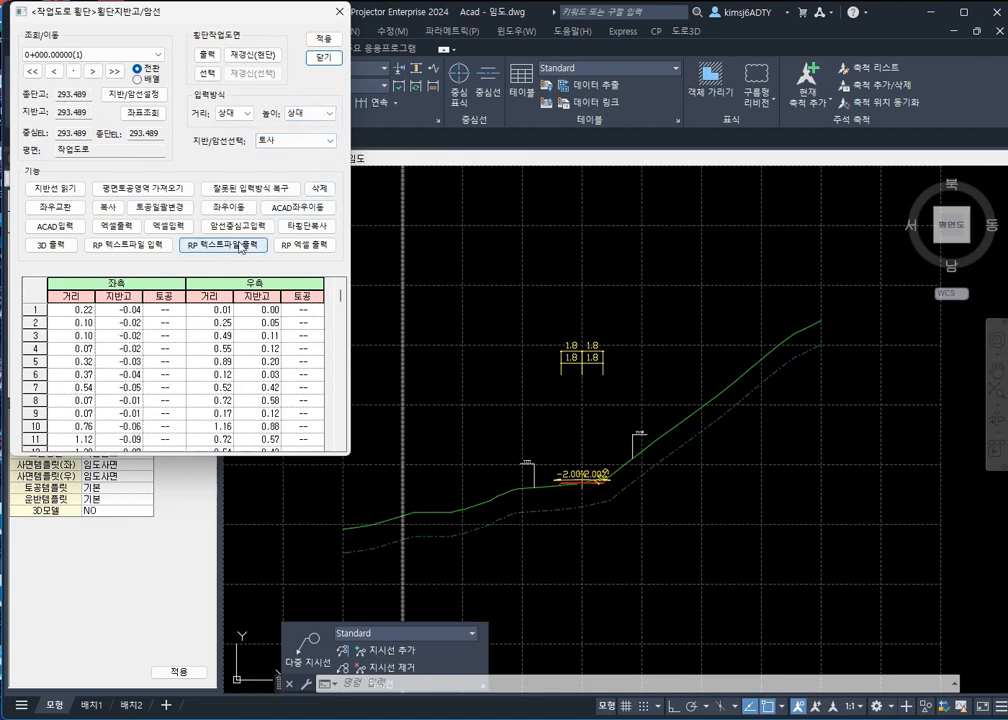
Apply a 2 m relative depth (상대깊이(차상위)) to the 리핑암 rock line for the section range 0+000 to 1+340
click(239, 229)
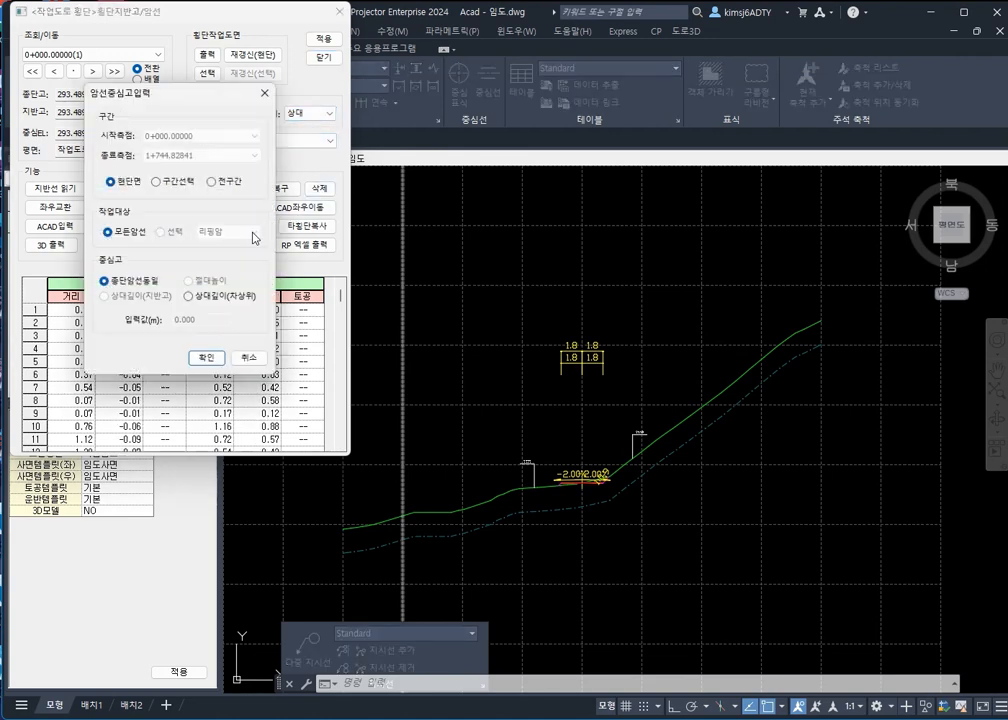
click(178, 184)
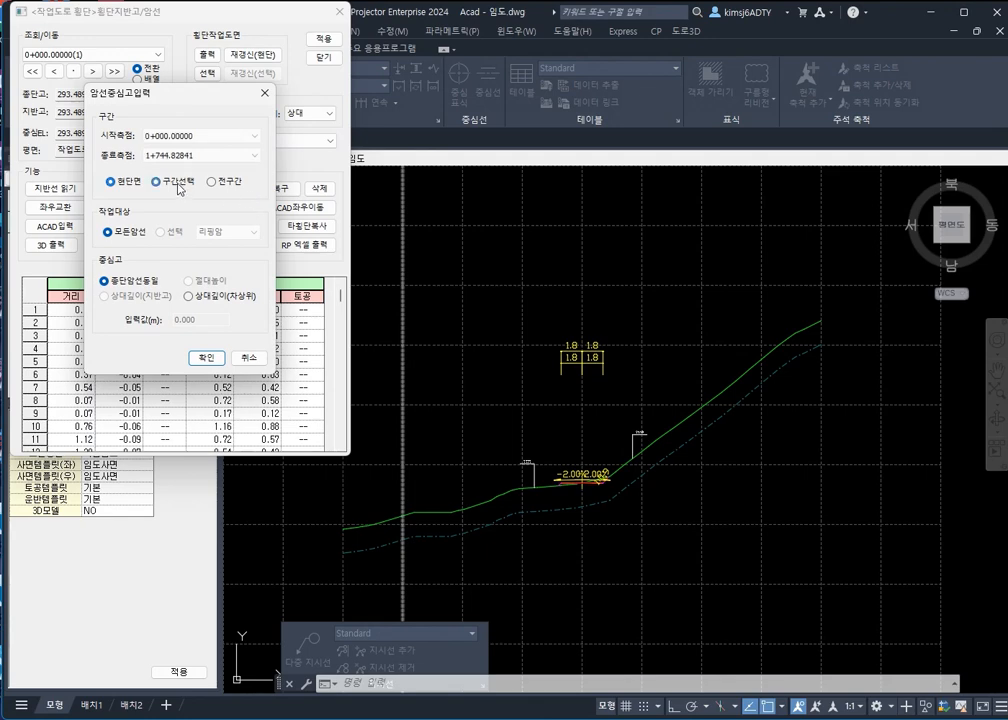
click(211, 157)
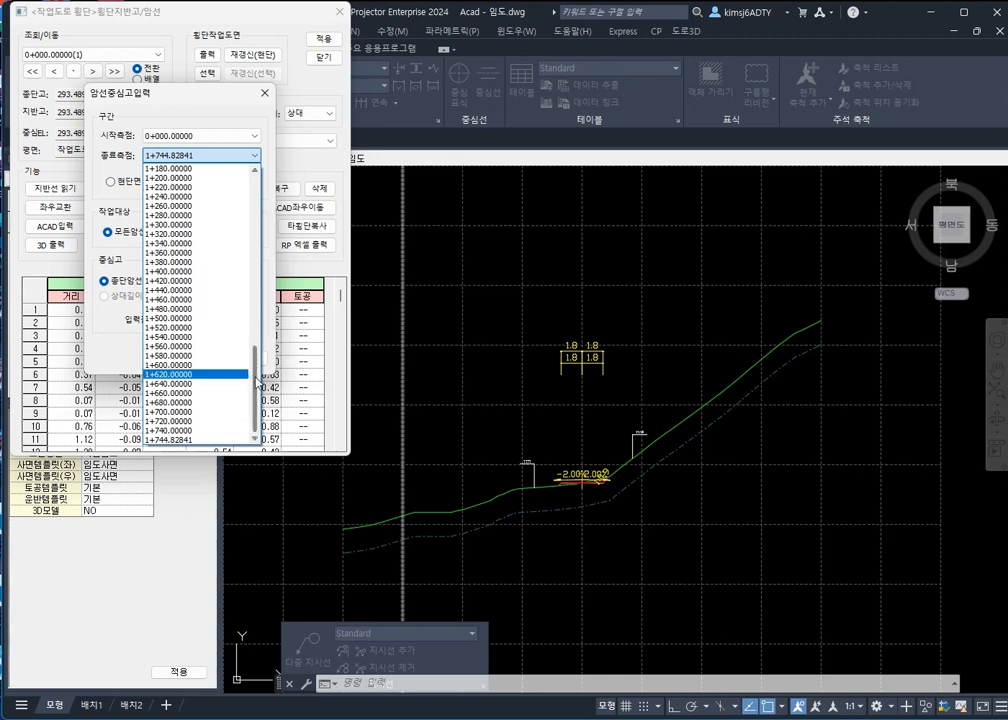
click(211, 244)
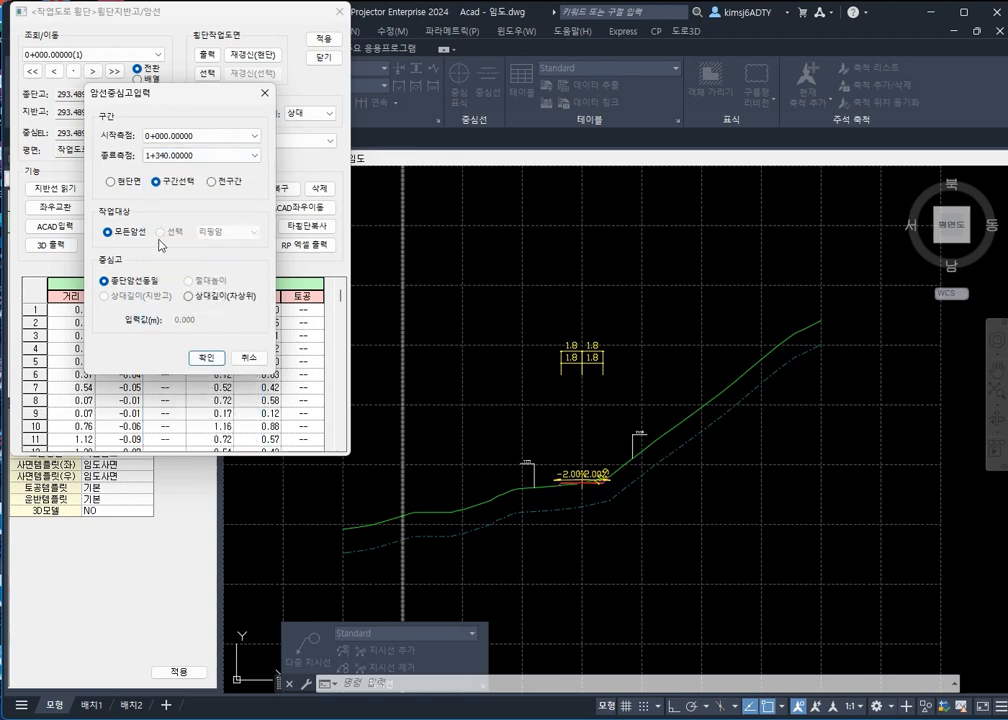
click(205, 296)
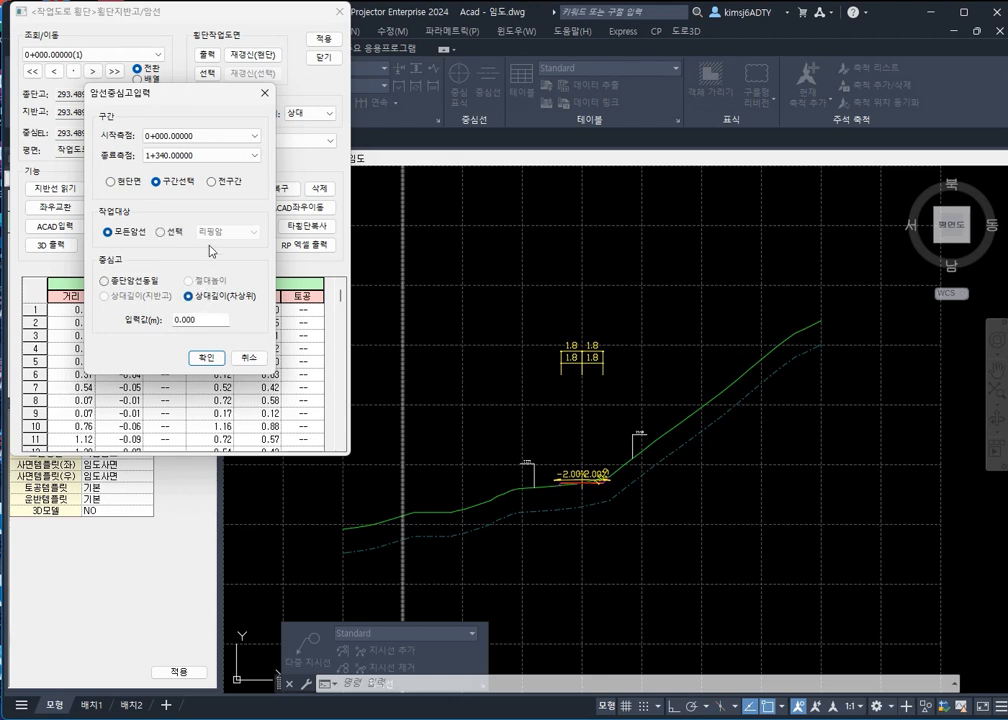
click(161, 232)
click(230, 233)
click(231, 235)
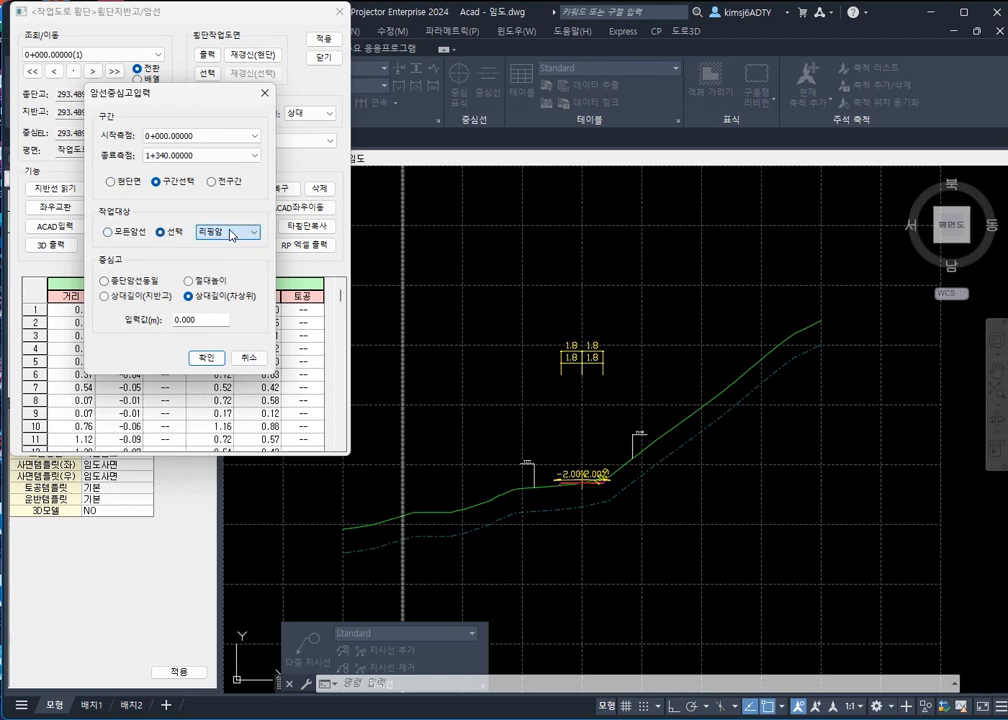
drag(201, 321, 157, 325)
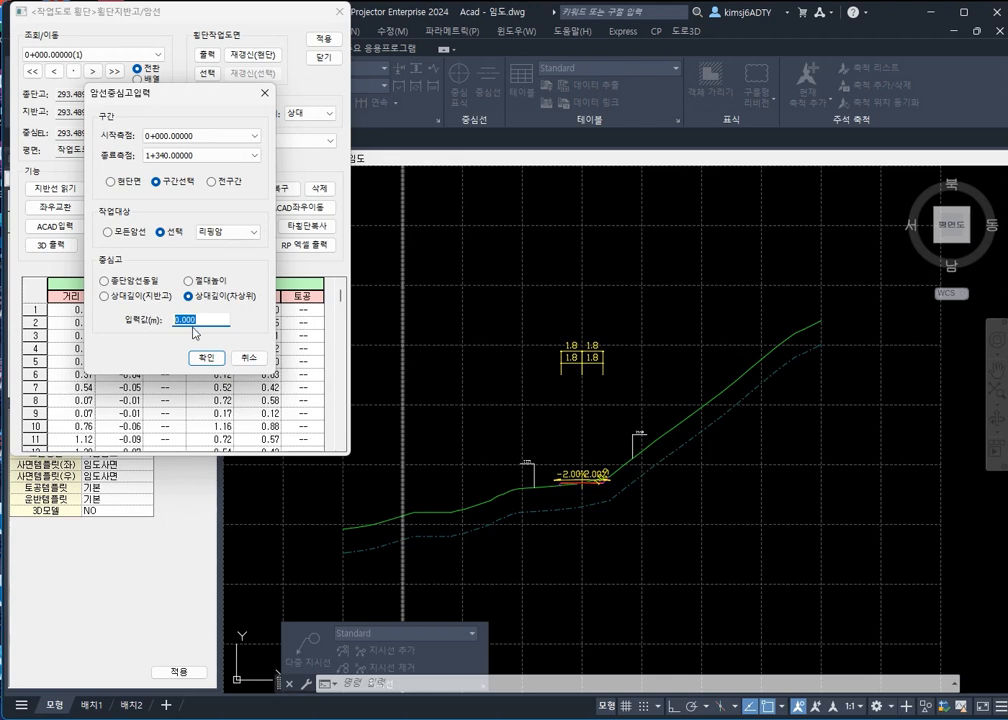
text(2)
click(225, 364)
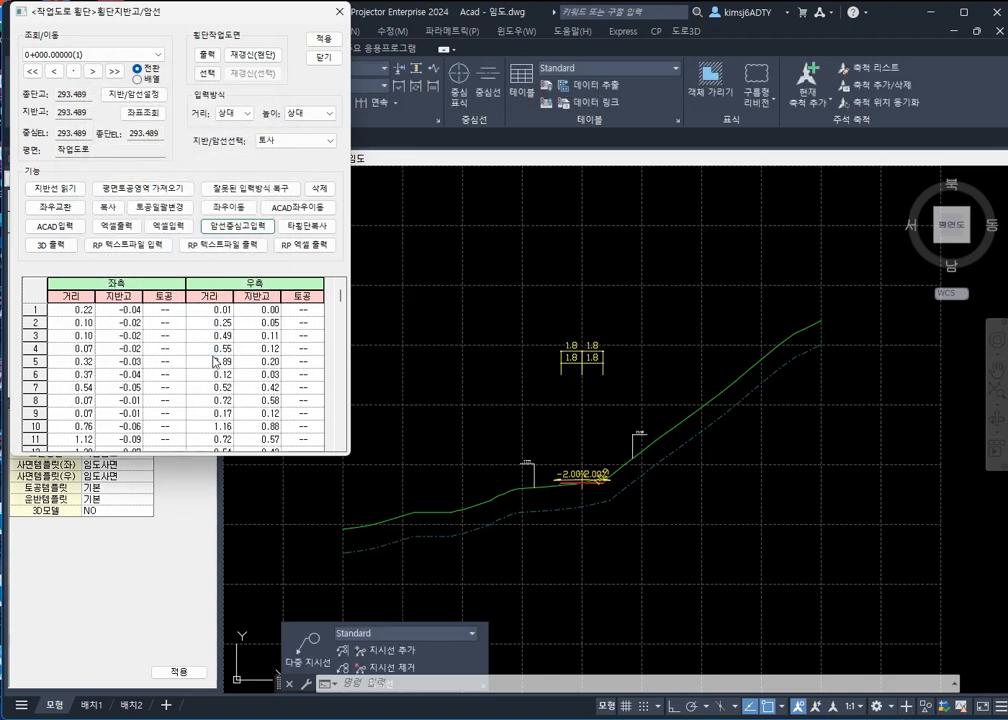
Switch to station 0+060 and display its 리핑암 rock line data for checking
click(80, 54)
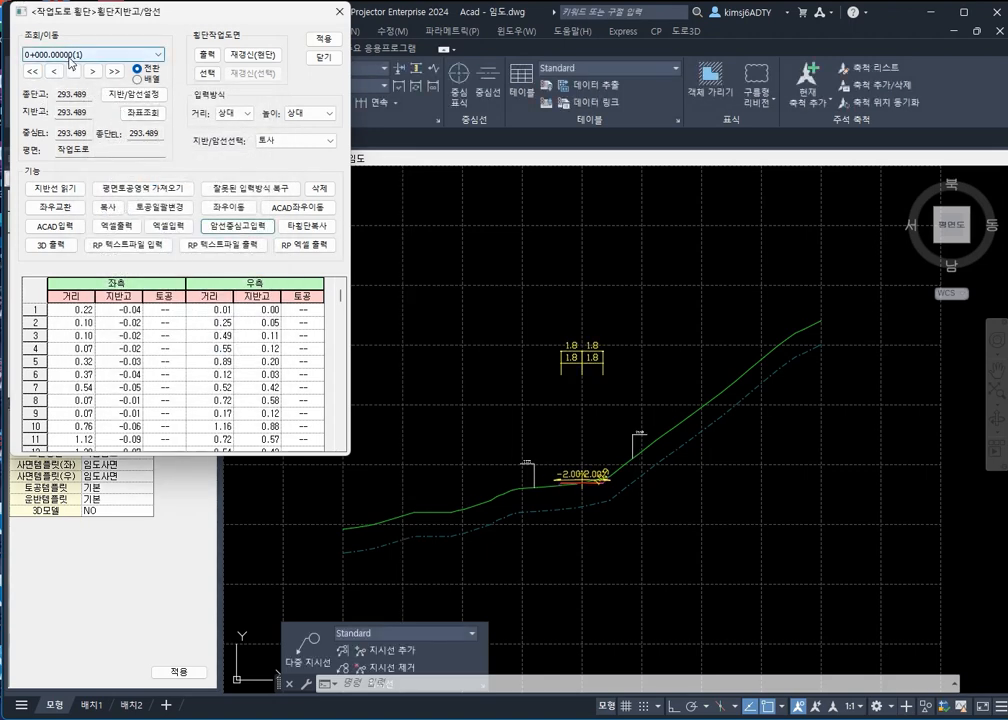
click(68, 96)
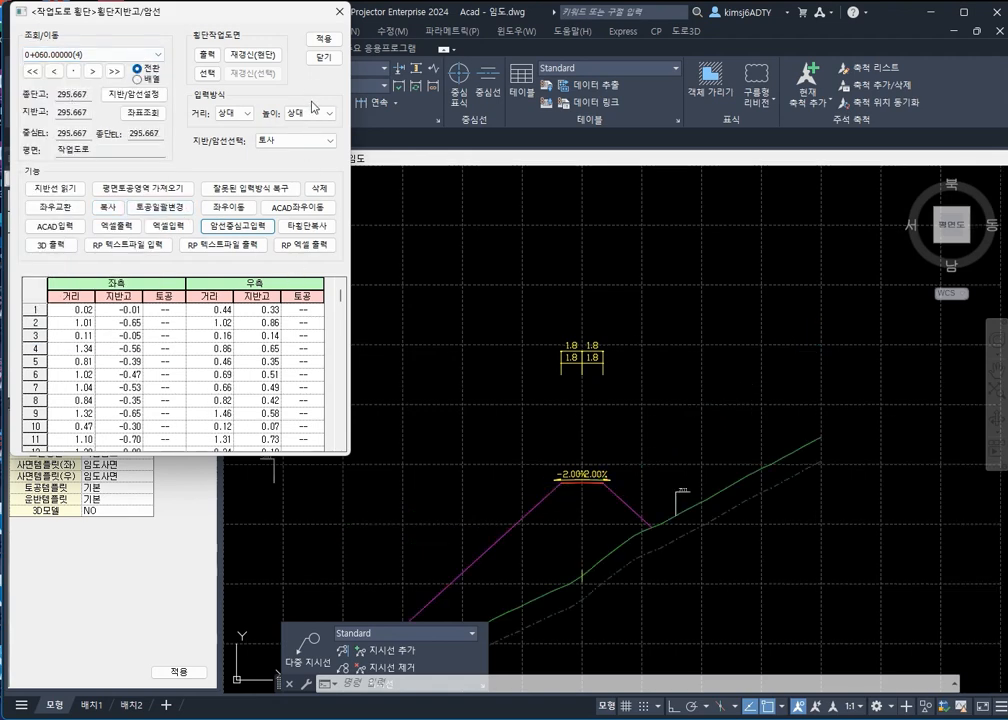
click(300, 140)
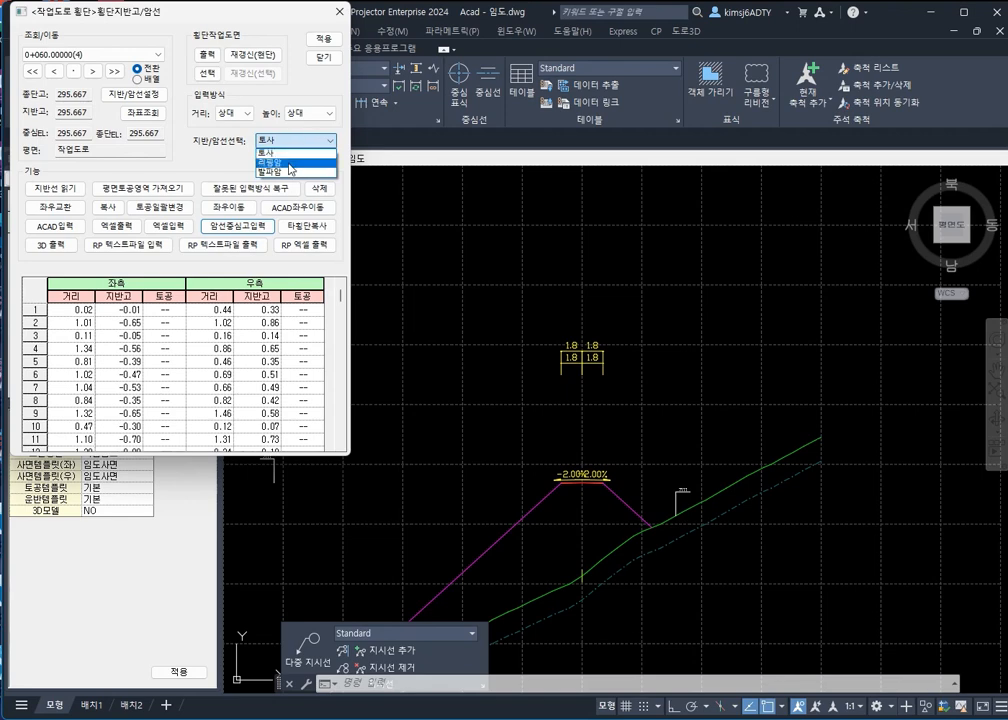
click(290, 164)
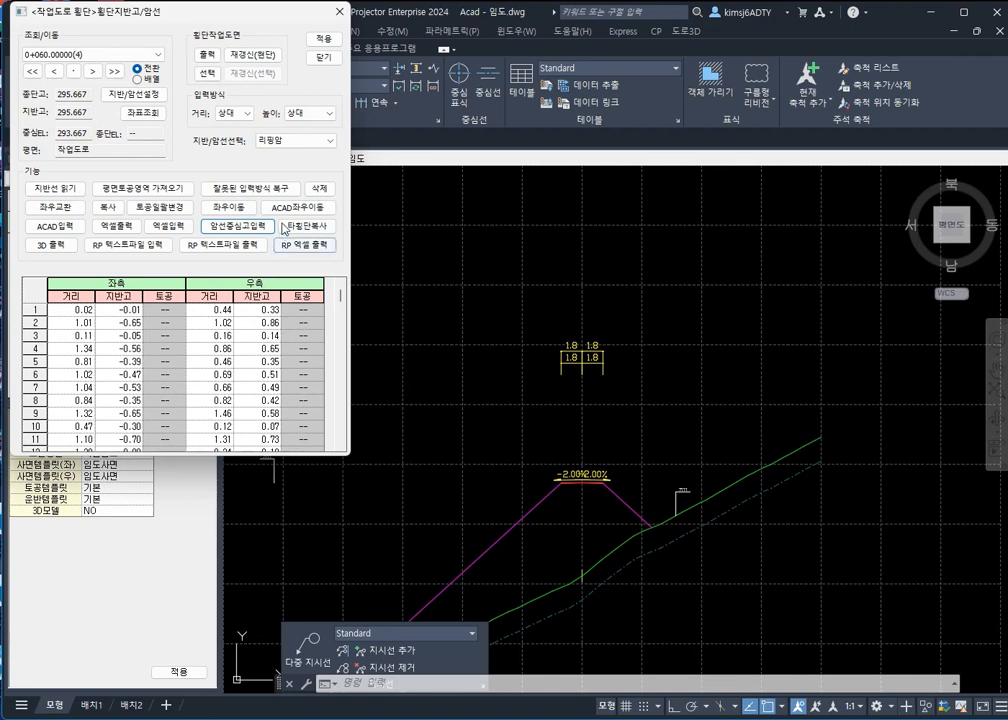
Set both the distance (거리) and height (높이) input methods to 절대, and exit the ground/rock line dialog
click(245, 113)
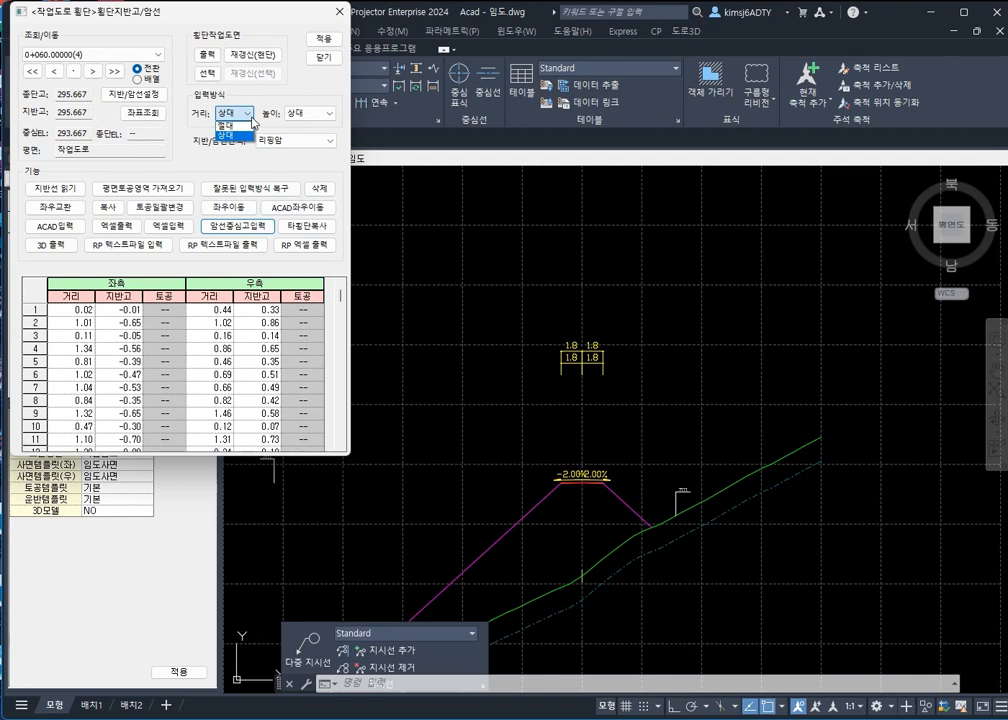
click(254, 125)
click(306, 114)
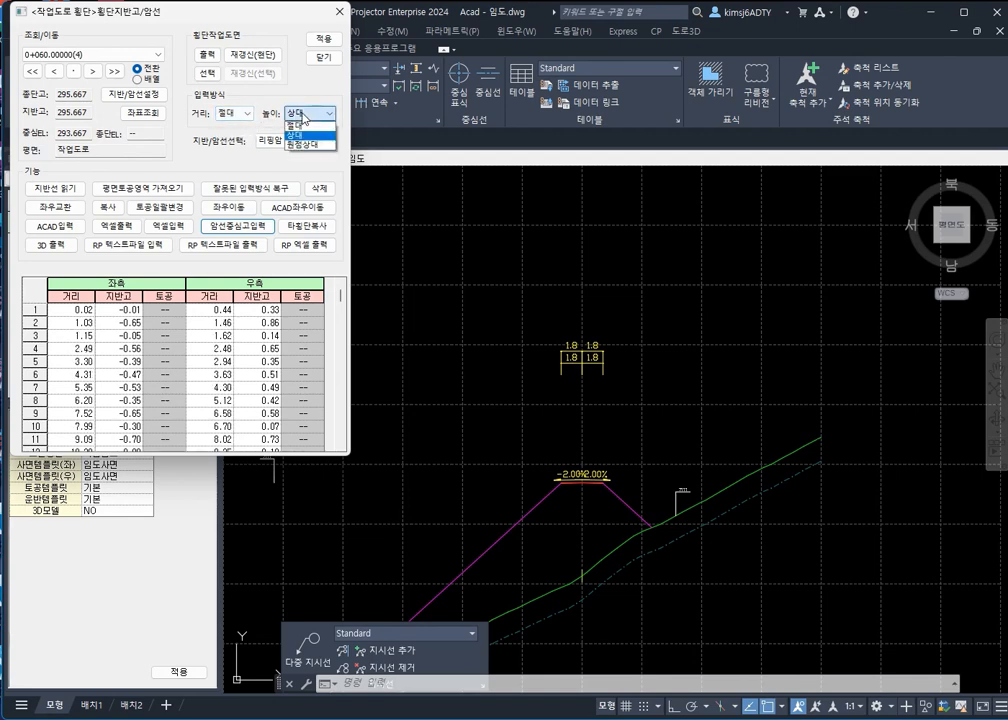
click(304, 125)
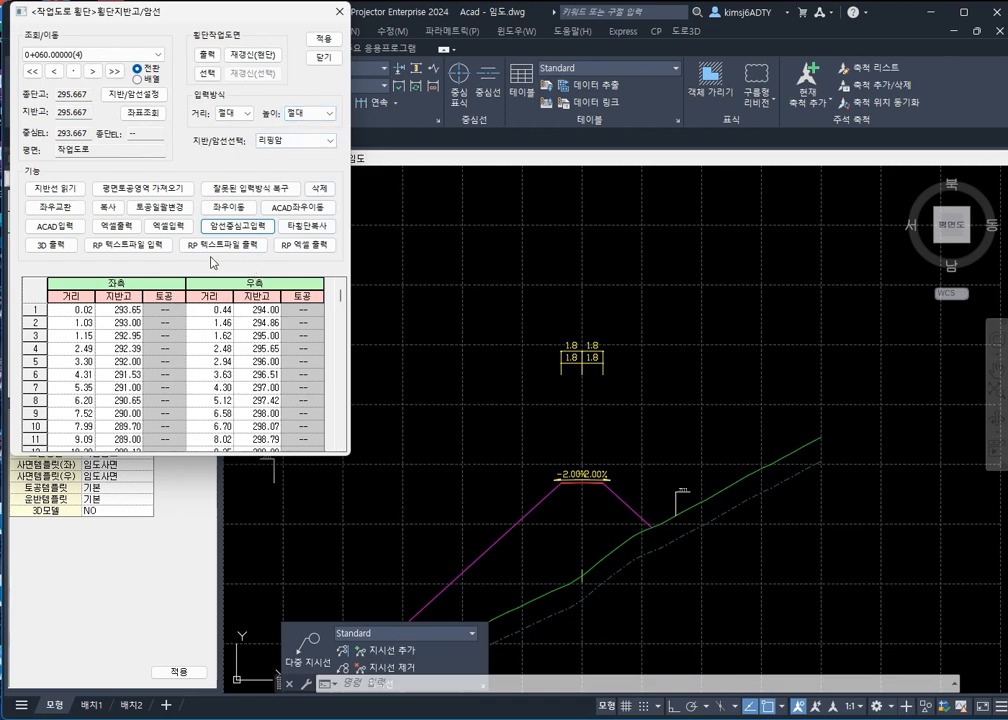
click(324, 58)
click(155, 260)
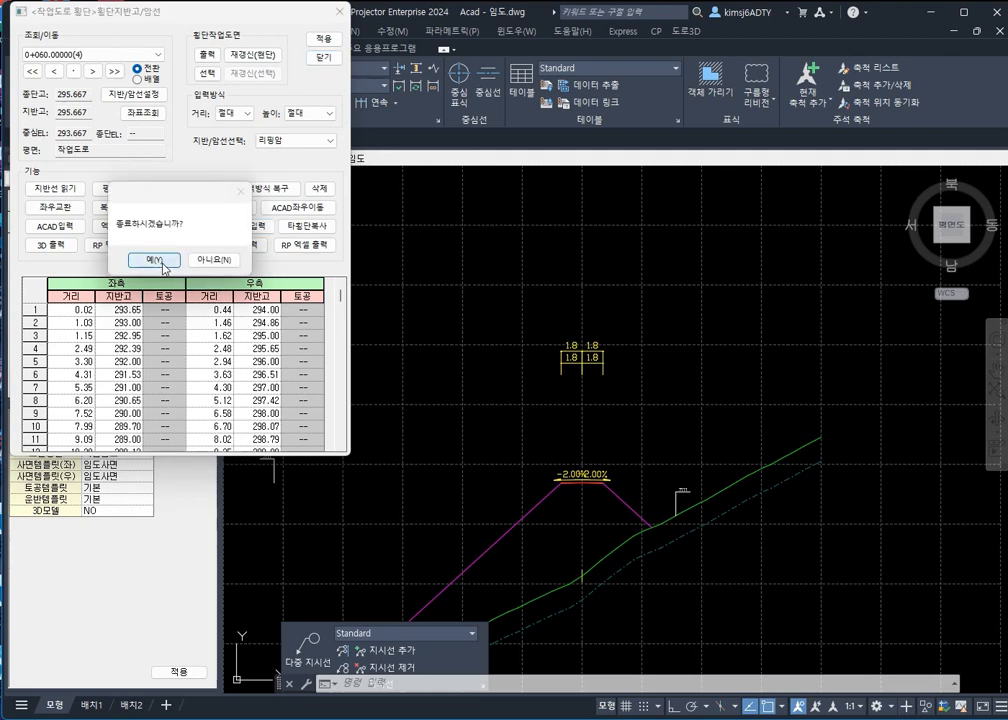
middle_drag(627, 439, 578, 376)
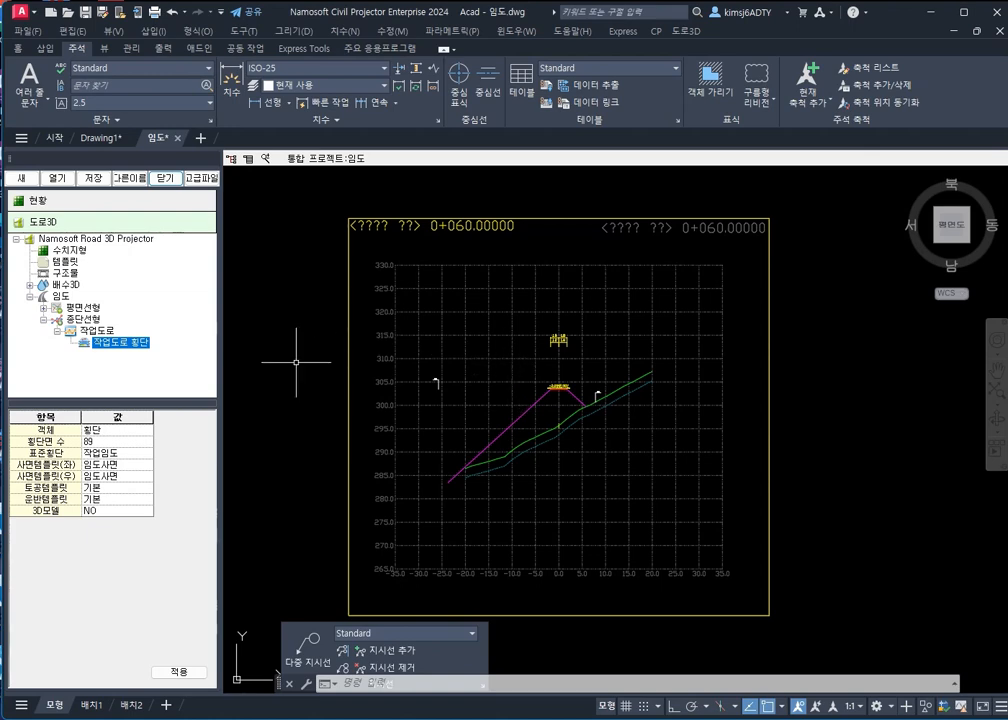
Open 횡단계획/토공 for the 작업도로 cross-sections and display station 0+100
right_click(118, 344)
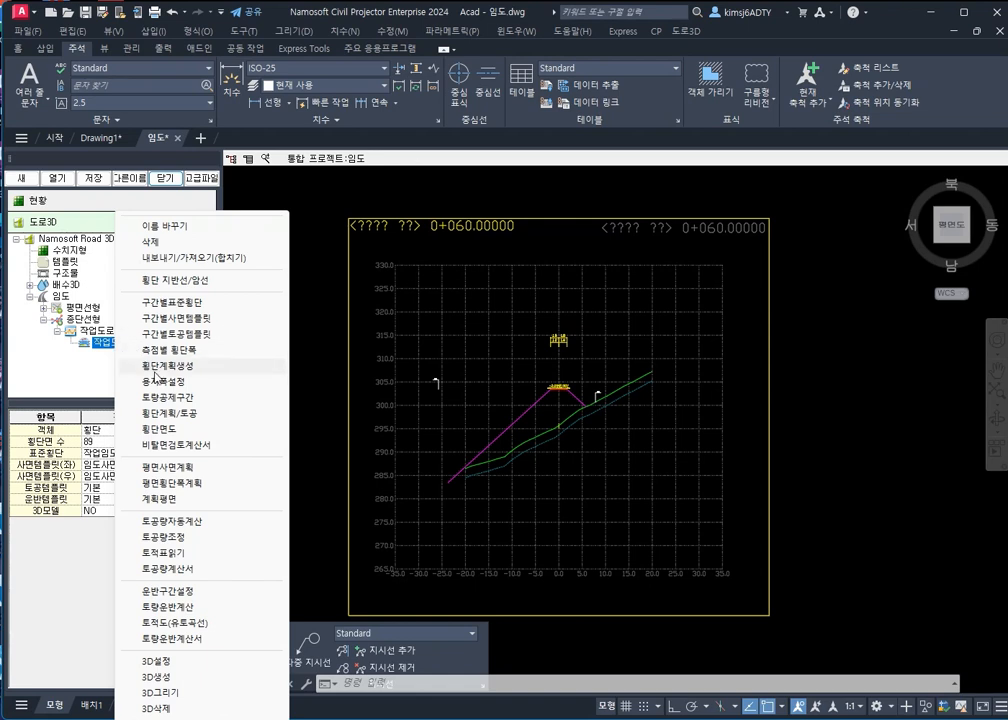
click(189, 414)
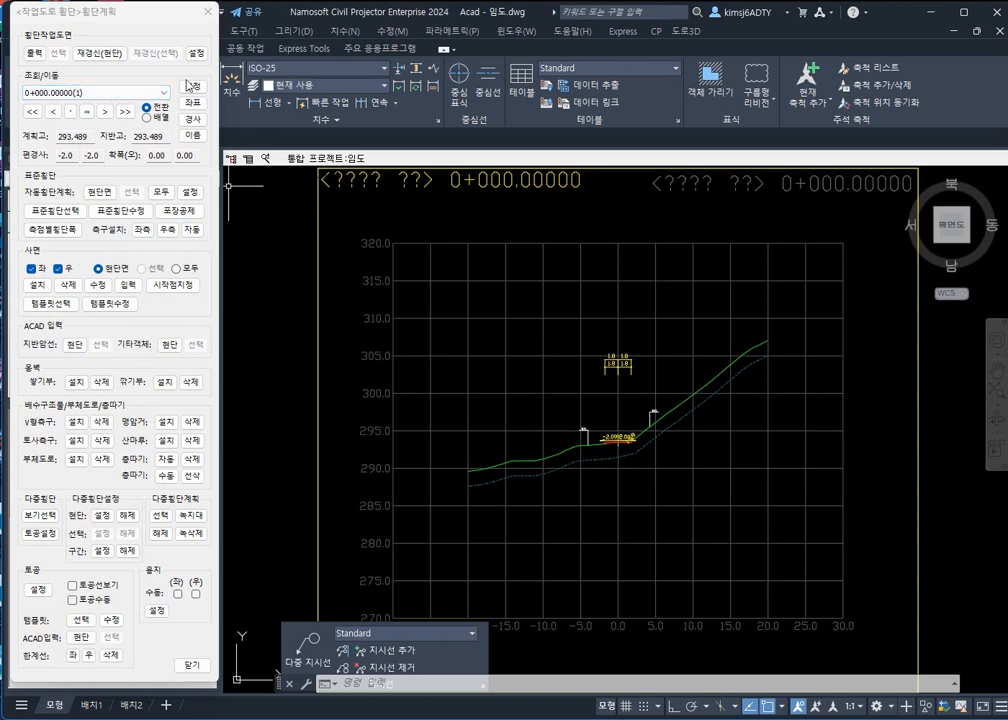
click(125, 97)
click(70, 152)
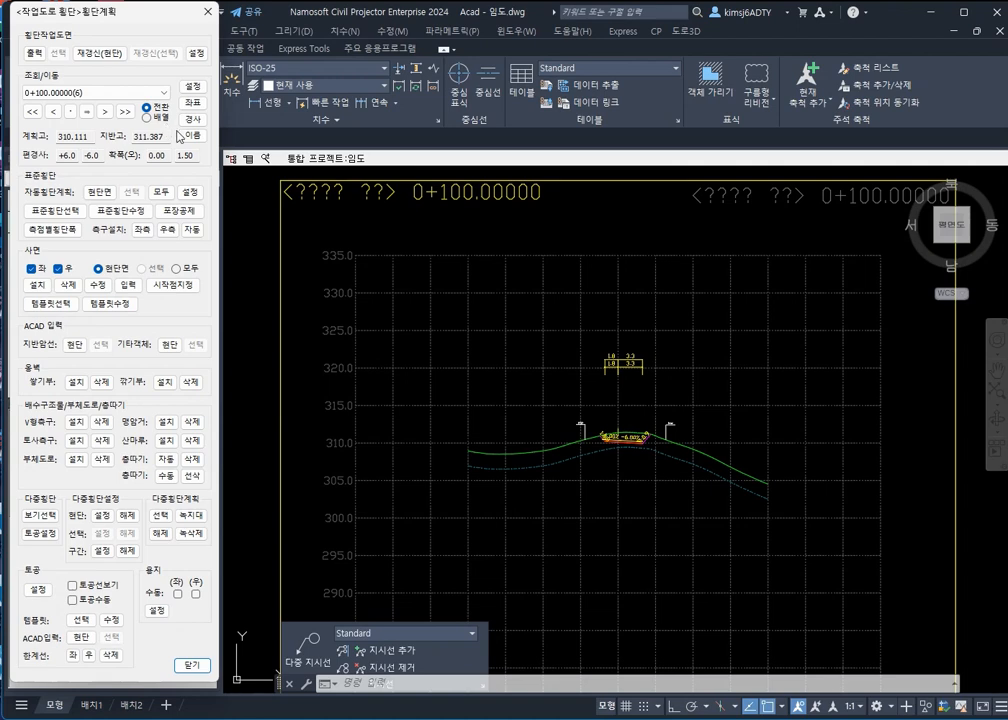
click(117, 92)
click(68, 107)
Switch the section display to 배열 and output the whole range (전구간) with at most 20 rows in empty drawing space beside the profile
click(150, 118)
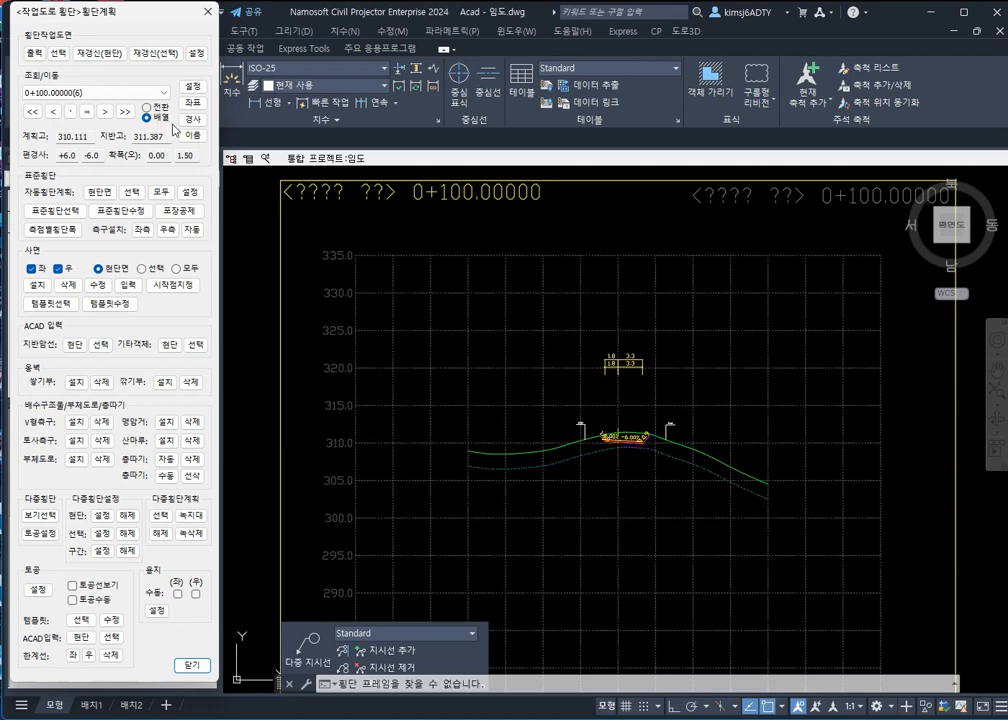
scroll(490, 410, down, 10)
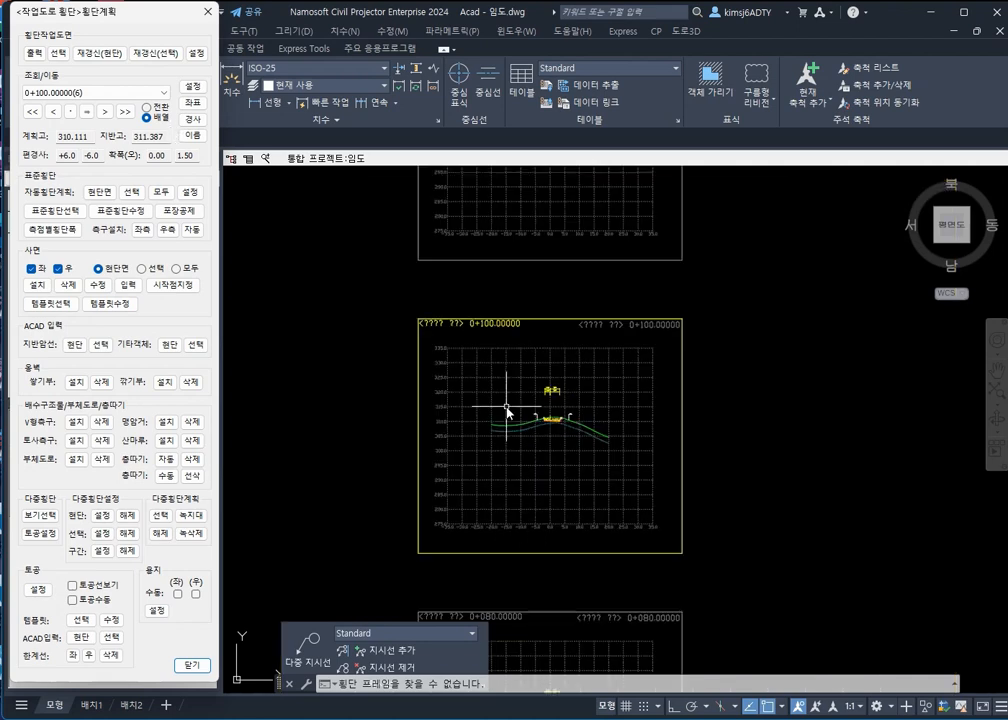
scroll(737, 455, down, 2)
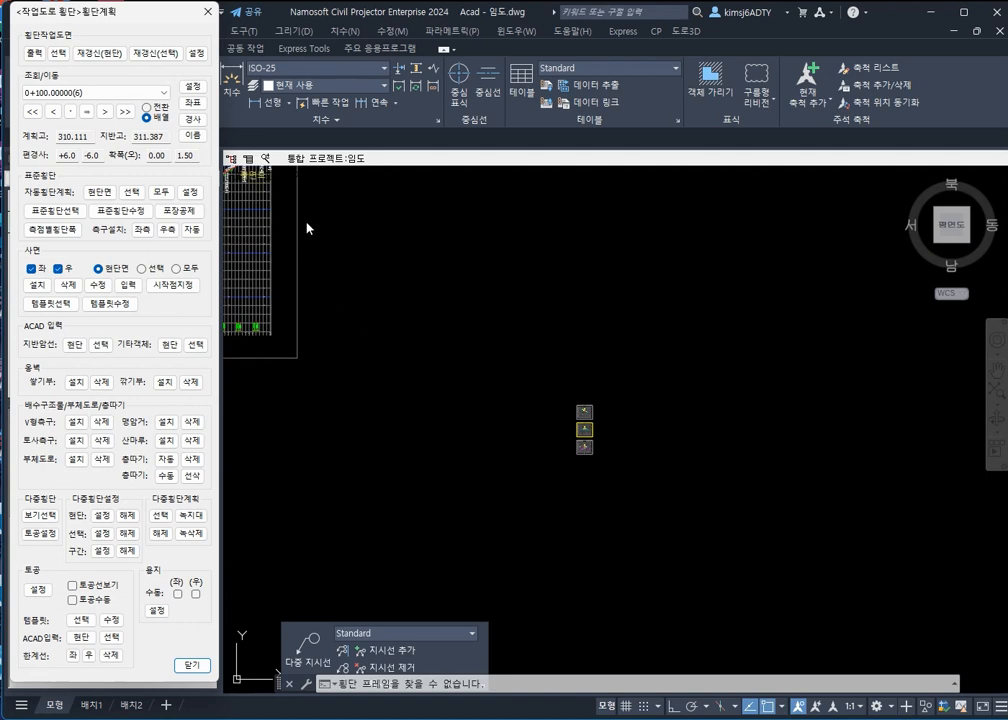
scroll(473, 420, down, 2)
scroll(440, 416, down, 2)
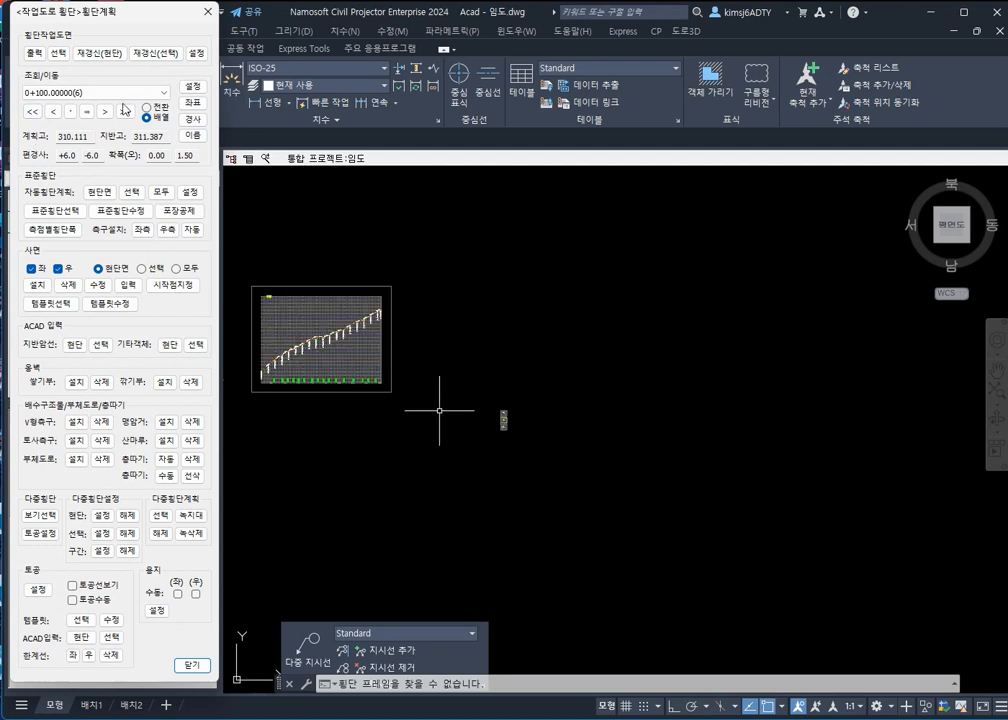
click(35, 54)
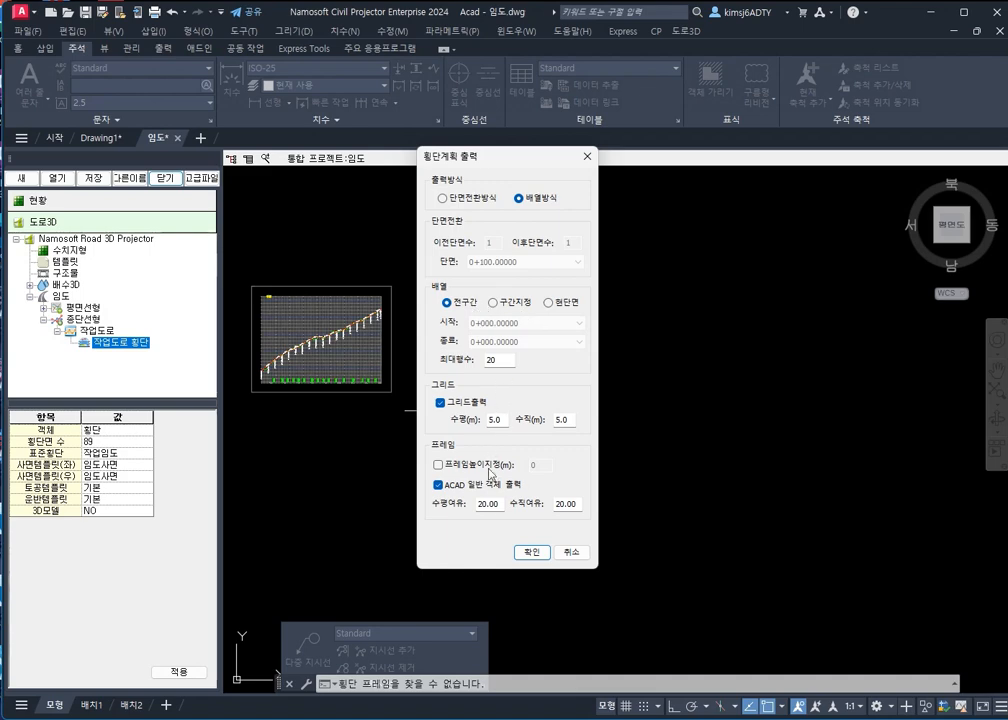
click(532, 552)
scroll(492, 460, down, 2)
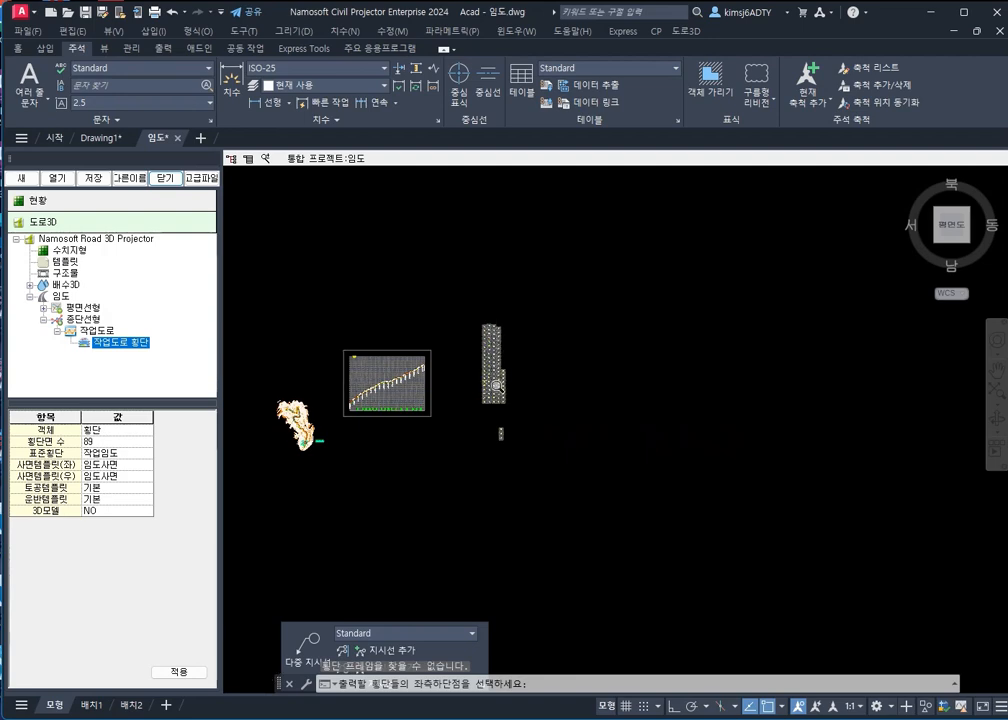
click(499, 436)
scroll(462, 428, down, 5)
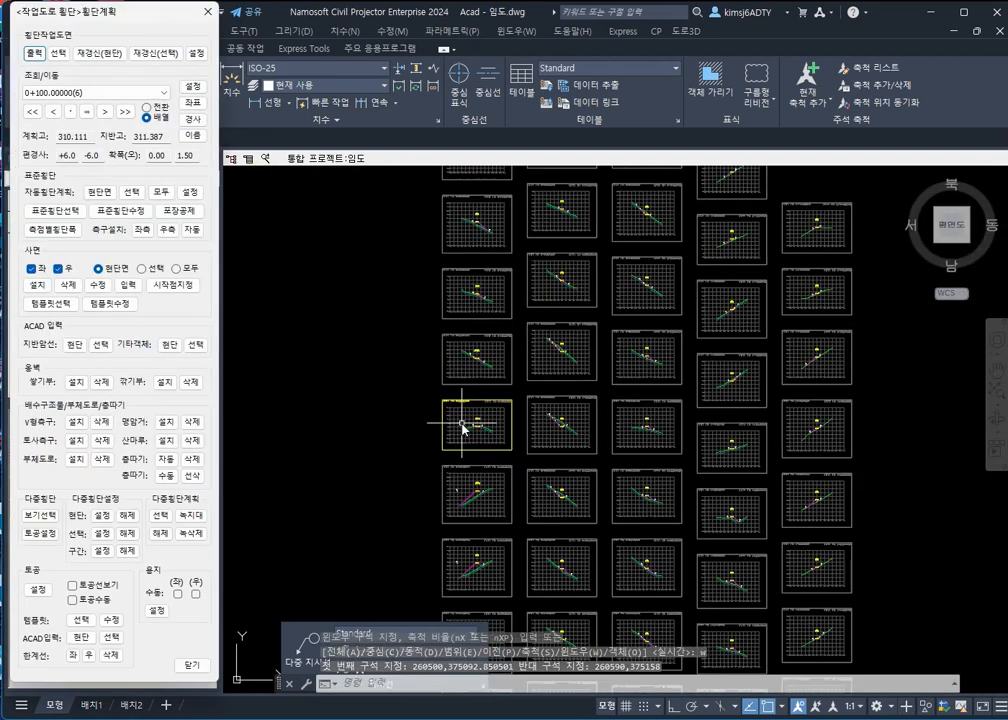
Display the cross-section at station 0+140, followed by the one at station 0+000
click(80, 92)
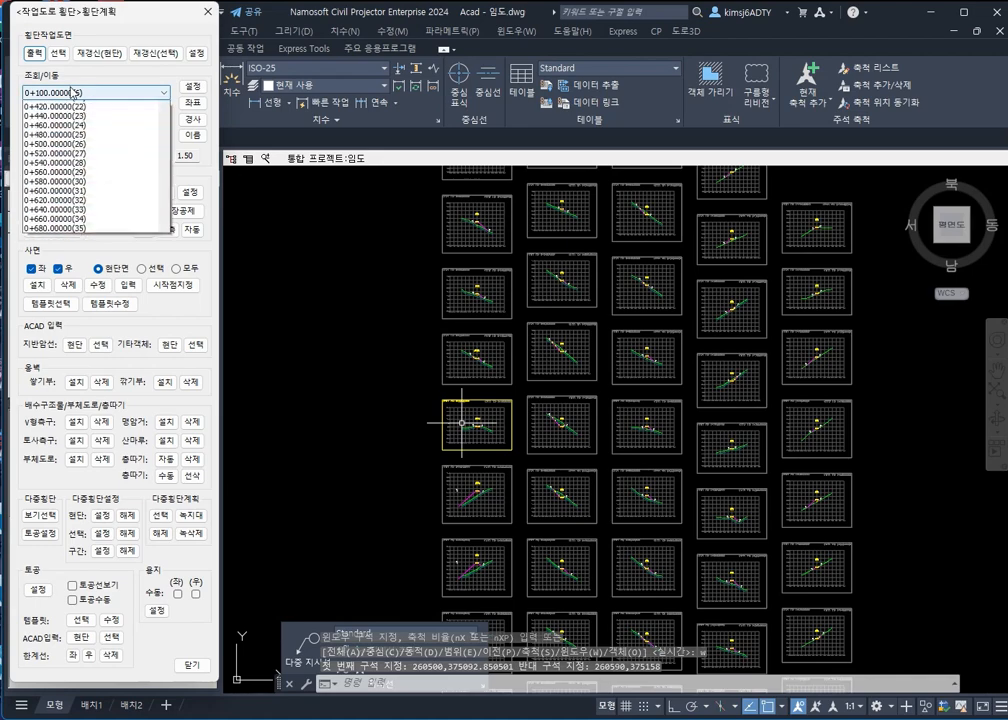
click(63, 124)
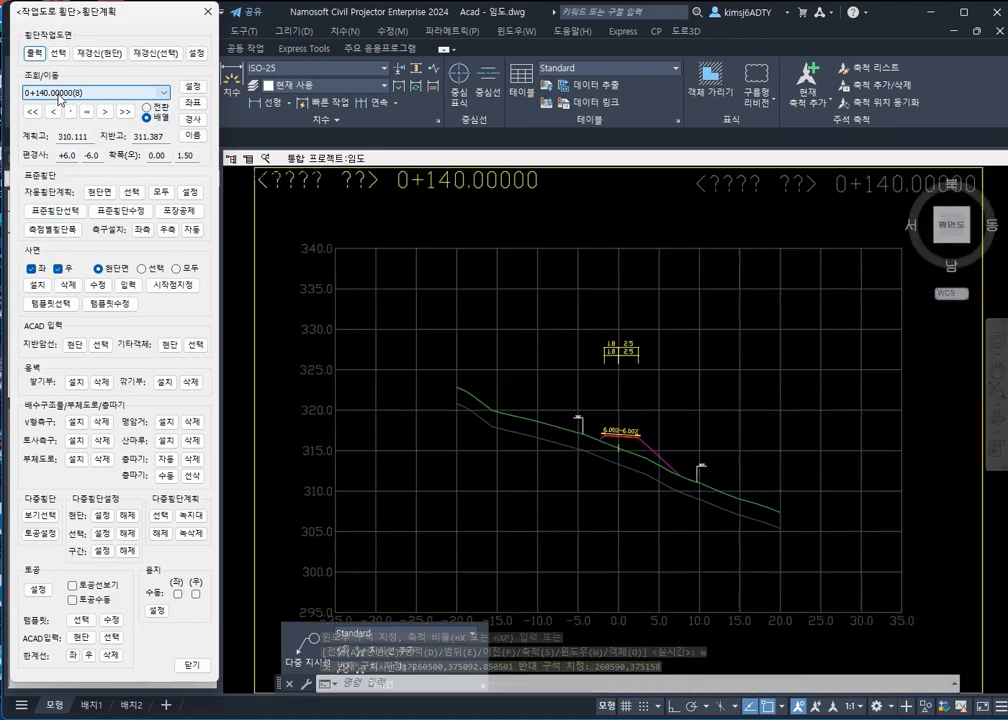
click(80, 92)
scroll(100, 198, up, 3)
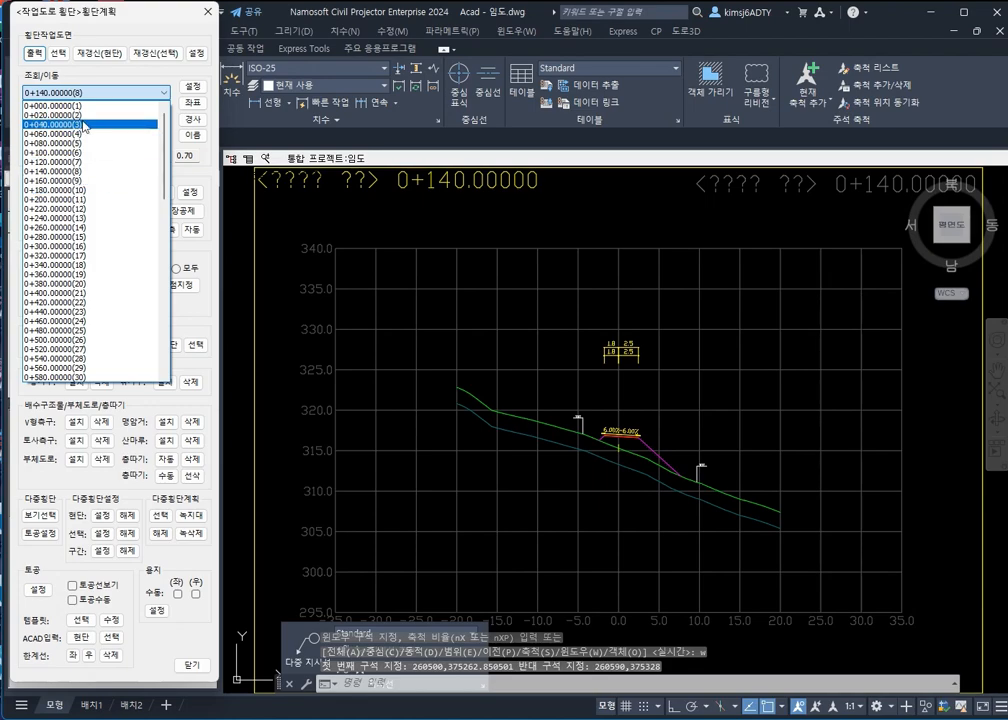
click(67, 105)
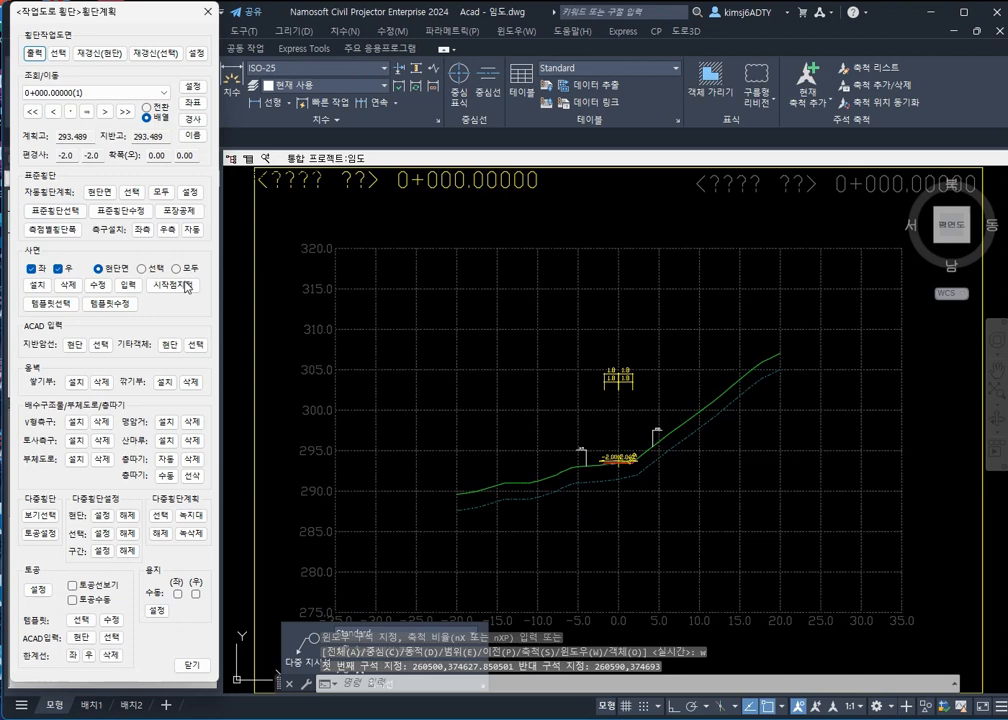
Examine the road surface and slopes at 0+000 and browse the arrayed sections up to 0+460 for a fill slope
scroll(370, 370, up, 2)
scroll(862, 472, up, 6)
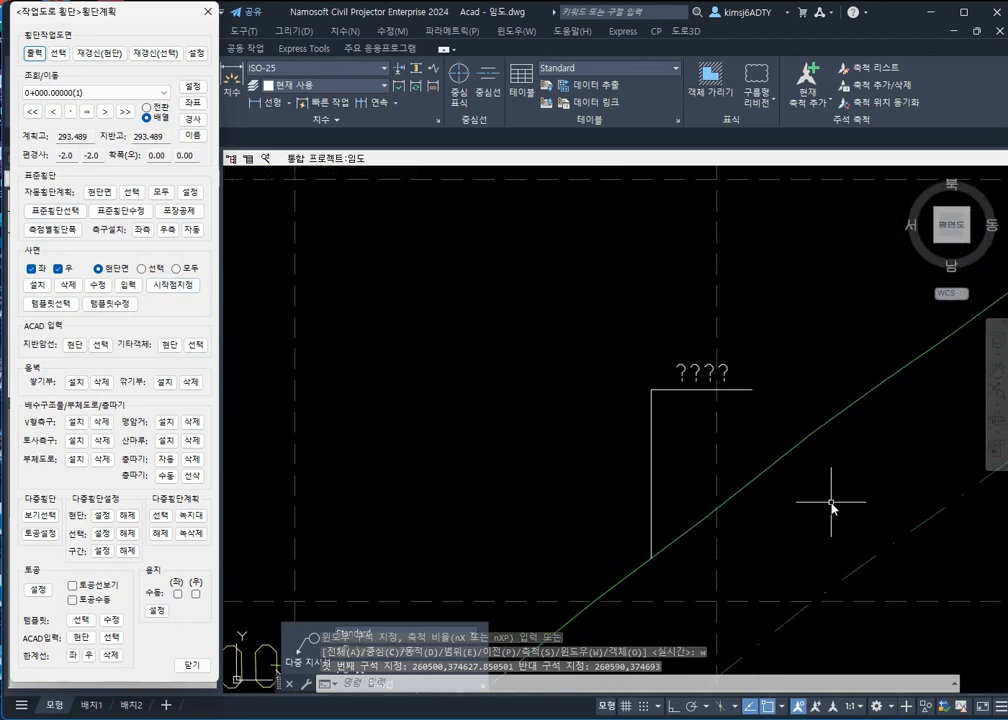
scroll(756, 427, down, 5)
scroll(800, 460, down, 2)
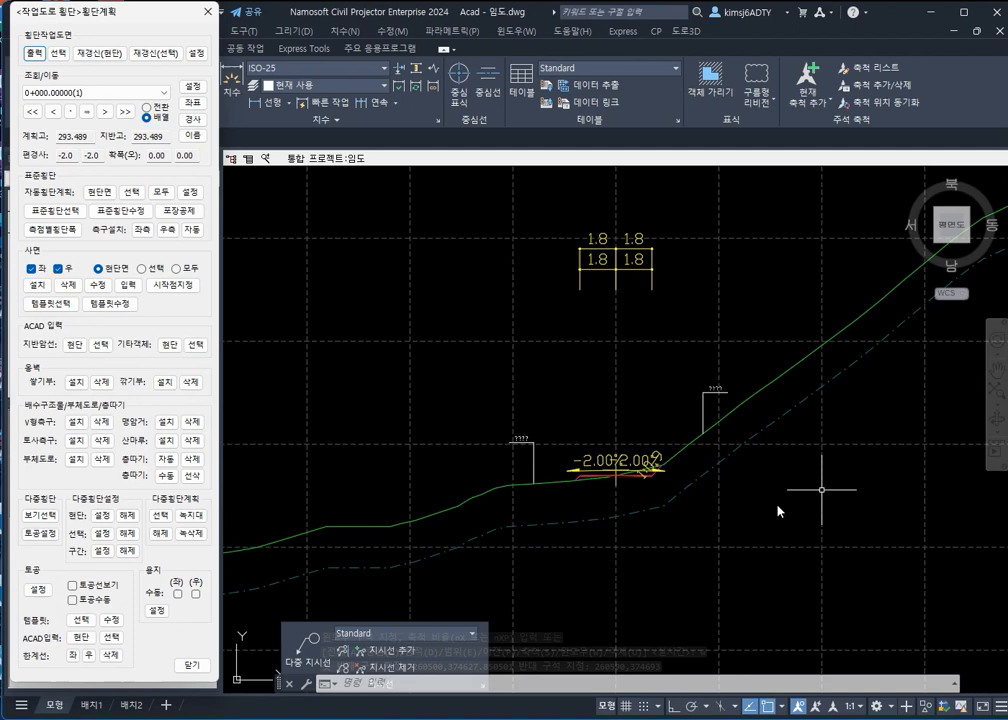
scroll(826, 488, up, 5)
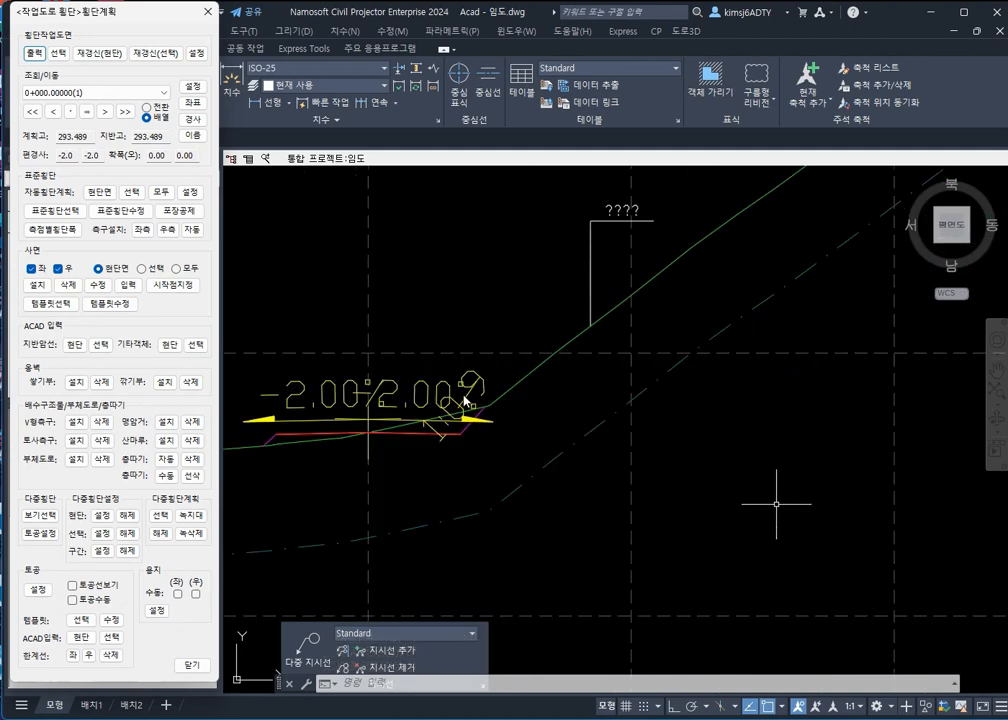
scroll(405, 304, down, 10)
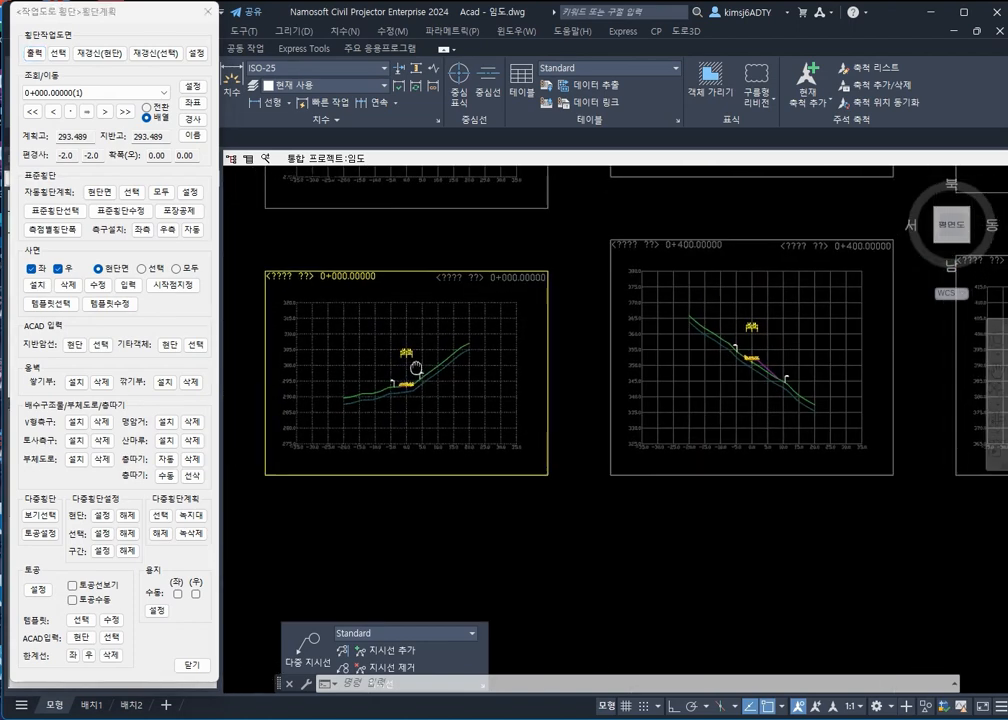
middle_drag(500, 248, 508, 407)
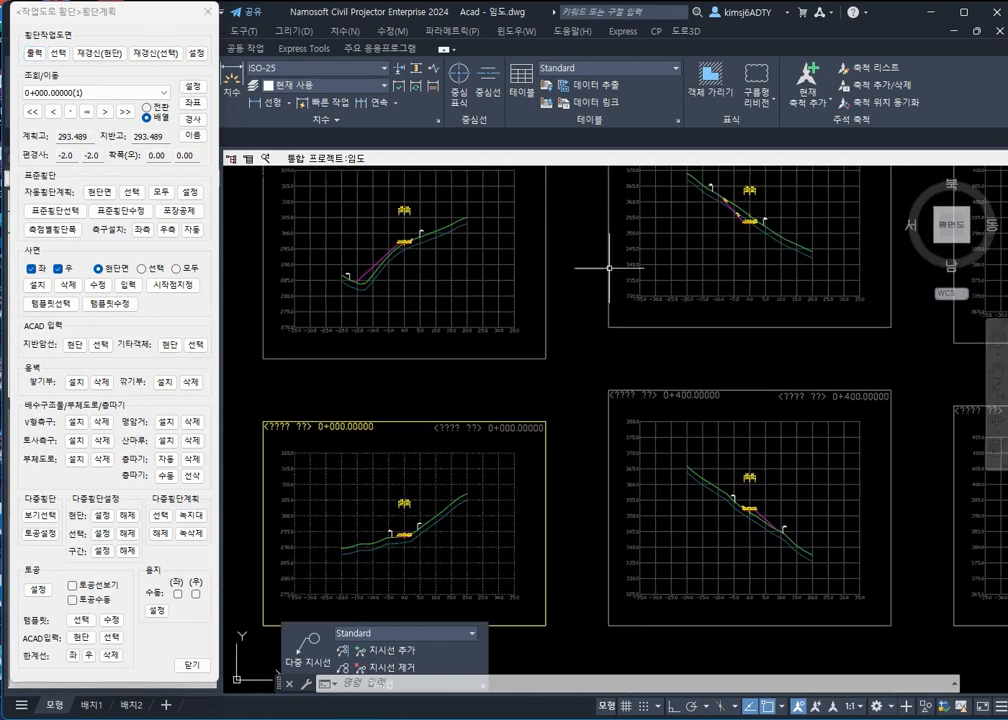
middle_drag(615, 267, 527, 353)
middle_drag(687, 285, 673, 512)
middle_drag(668, 327, 695, 437)
middle_drag(646, 291, 504, 585)
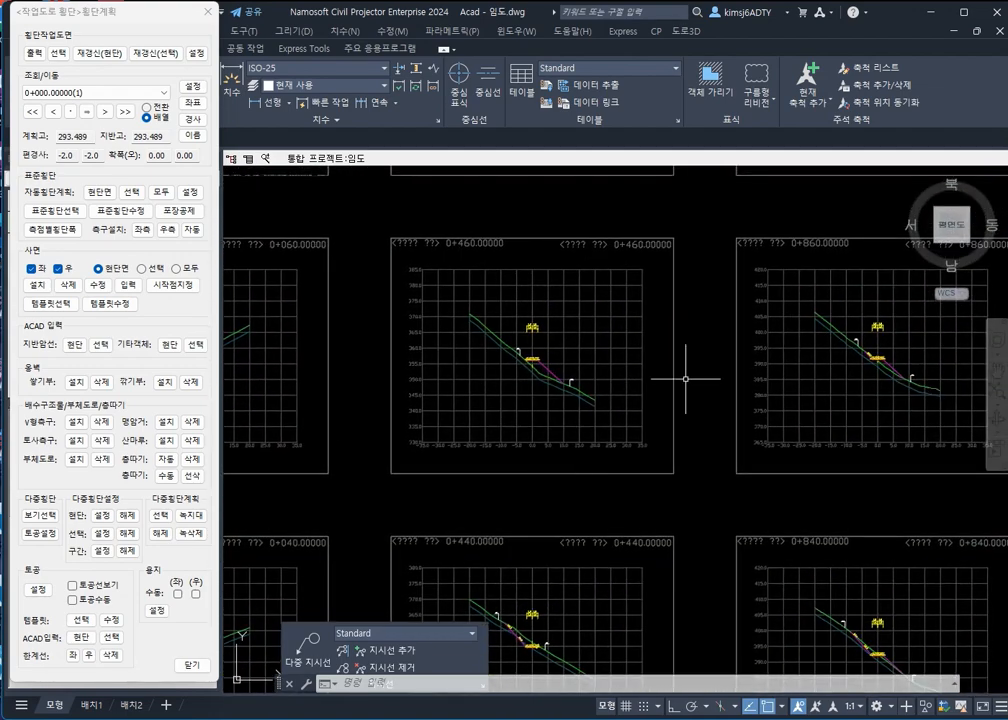
scroll(560, 355, up, 2)
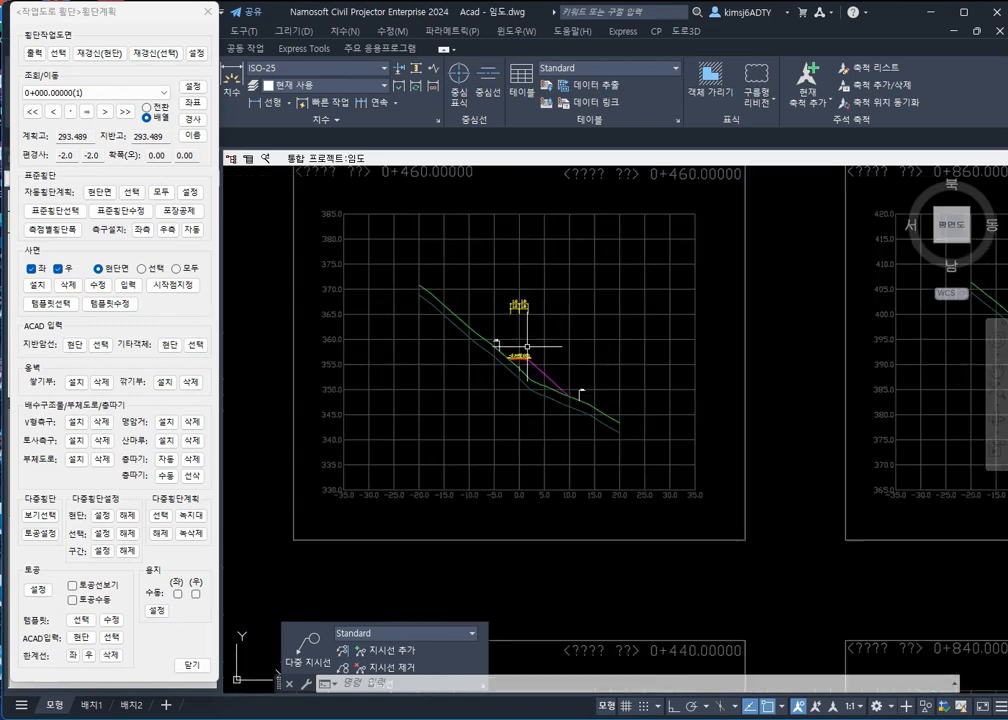
middle_drag(527, 346, 527, 428)
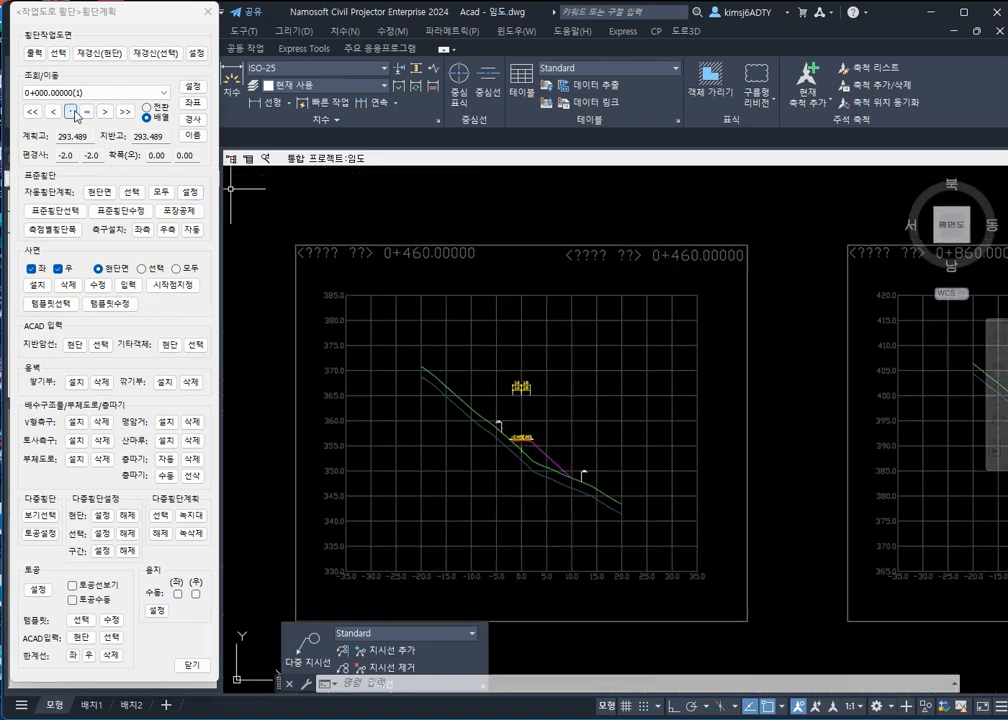
Make the 0+460 cross-section current by picking its frame in the drawing
click(57, 55)
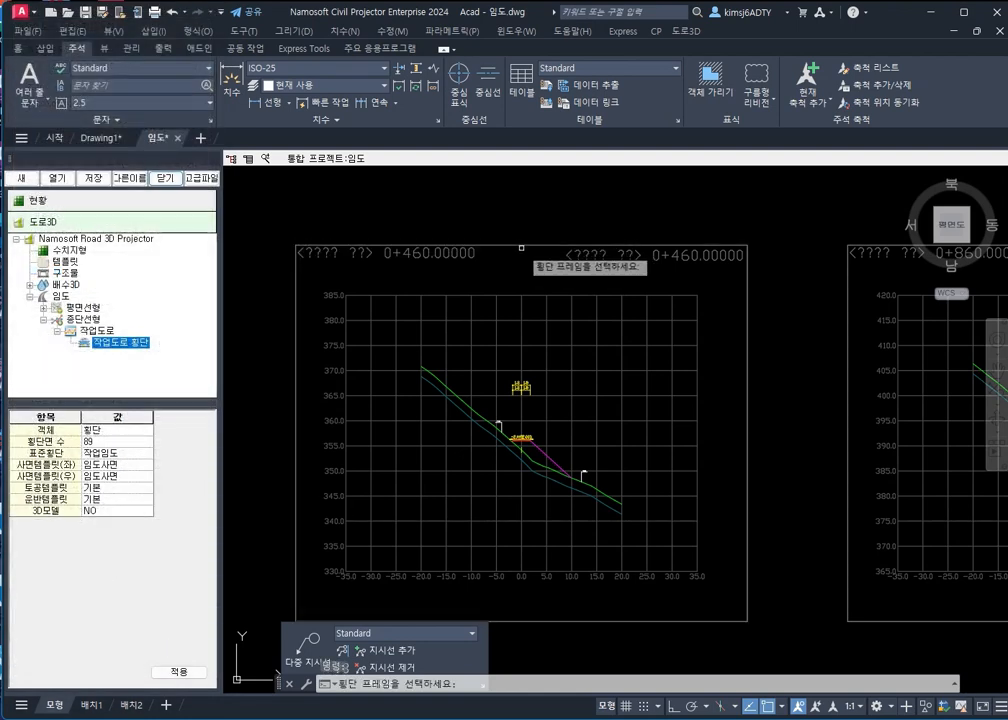
click(521, 246)
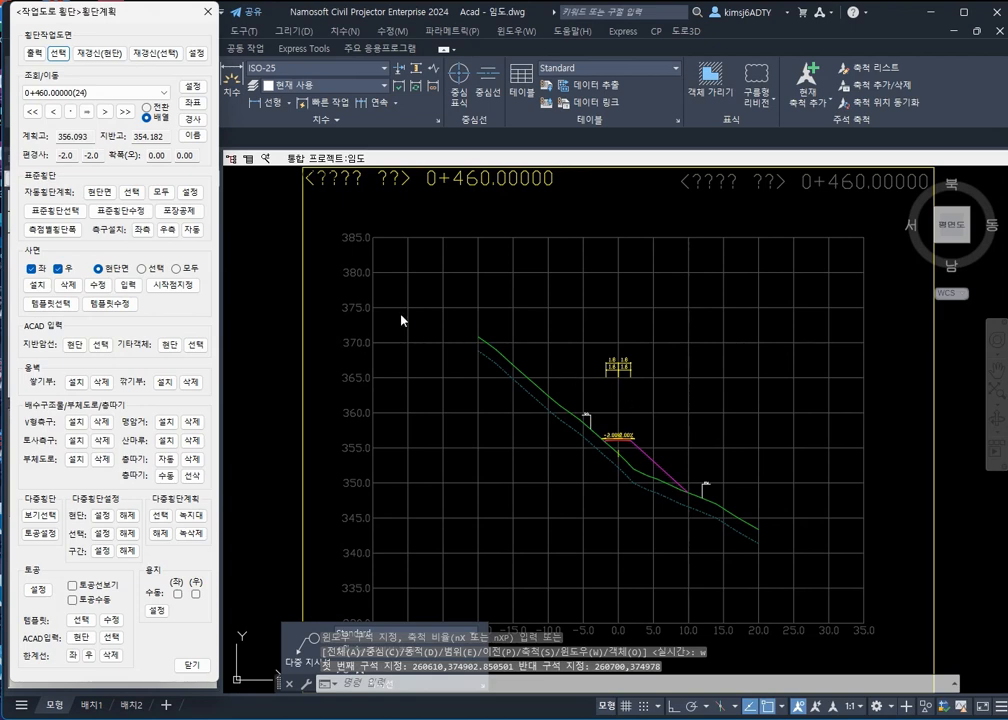
click(688, 433)
middle_drag(685, 423, 577, 406)
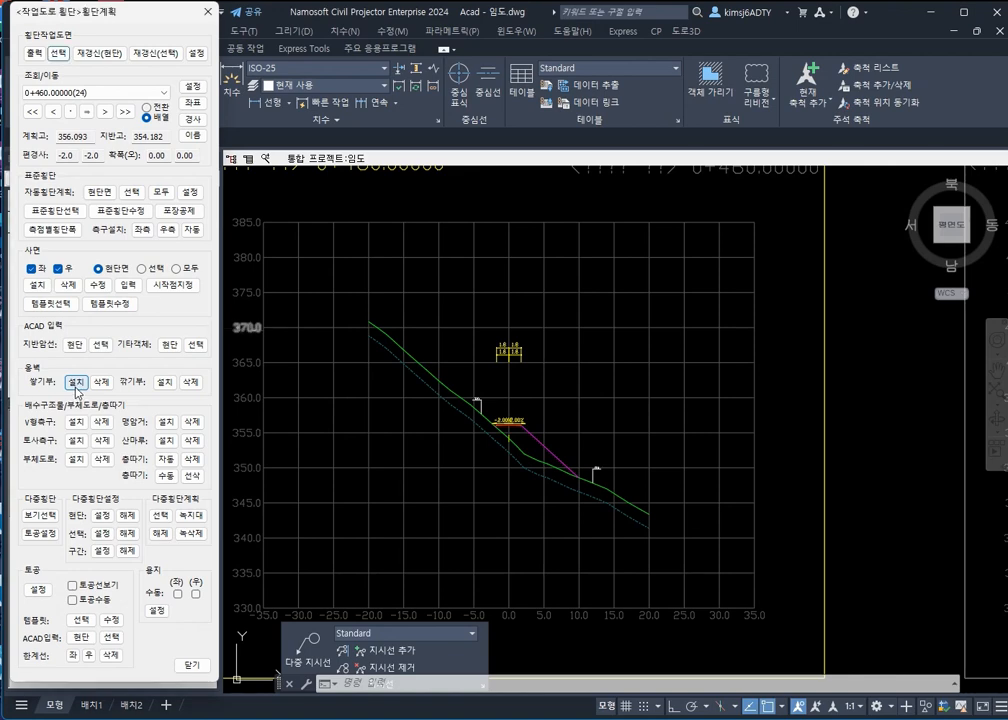
Install a 돌붙임2.0 fill retaining wall (쌓기부) on the right side (우측) of the current section with a 1 m 근입깊이
click(76, 383)
click(90, 216)
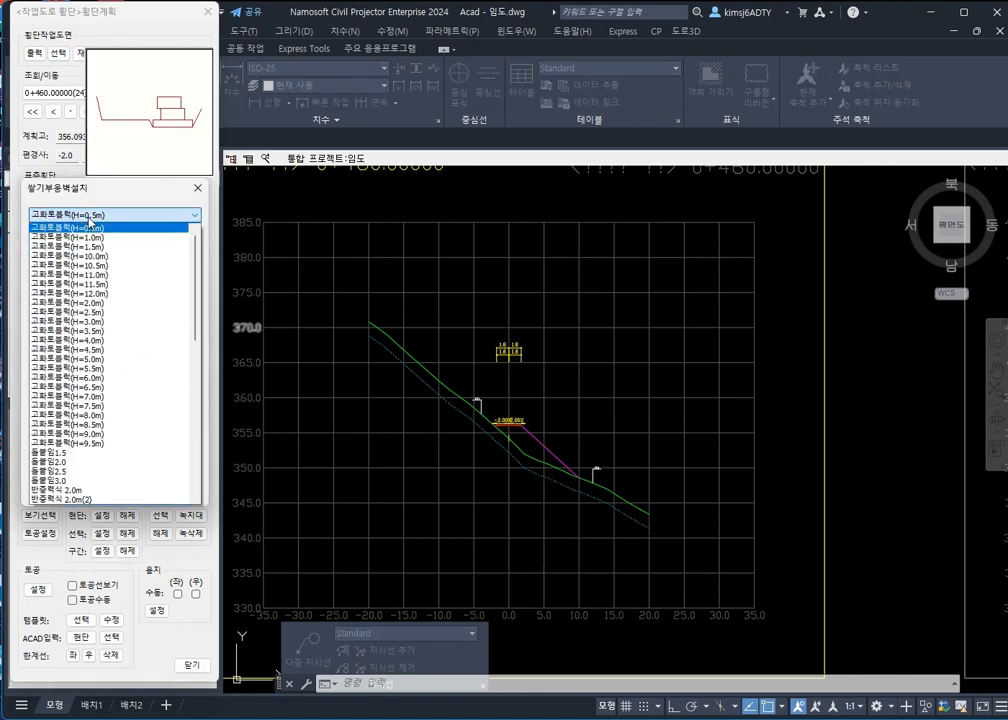
scroll(90, 390, down, 2)
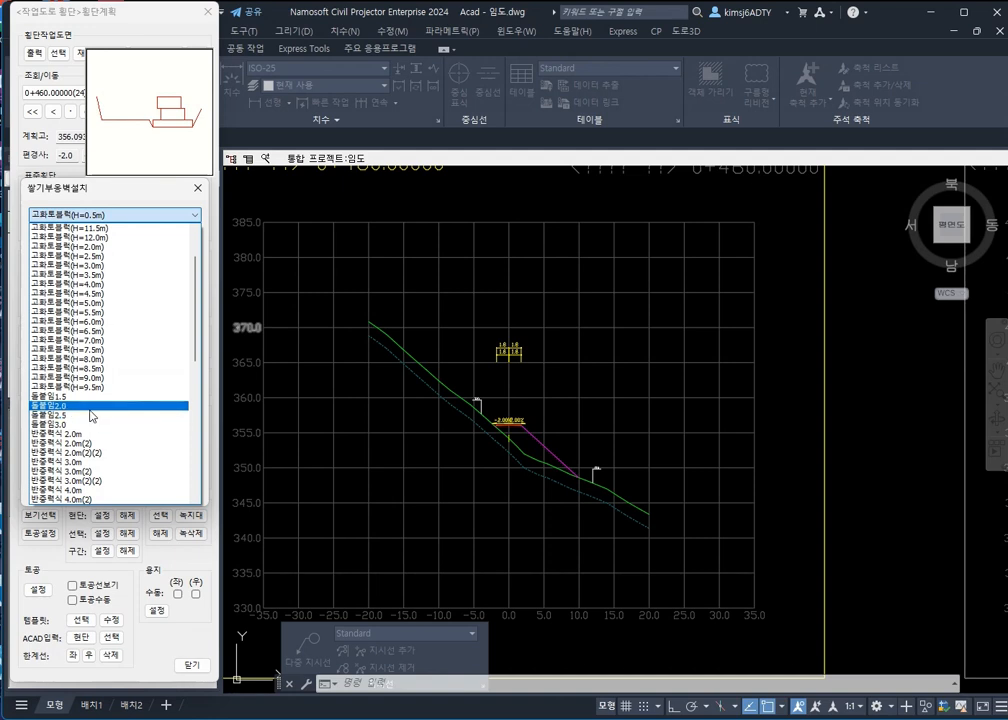
click(91, 406)
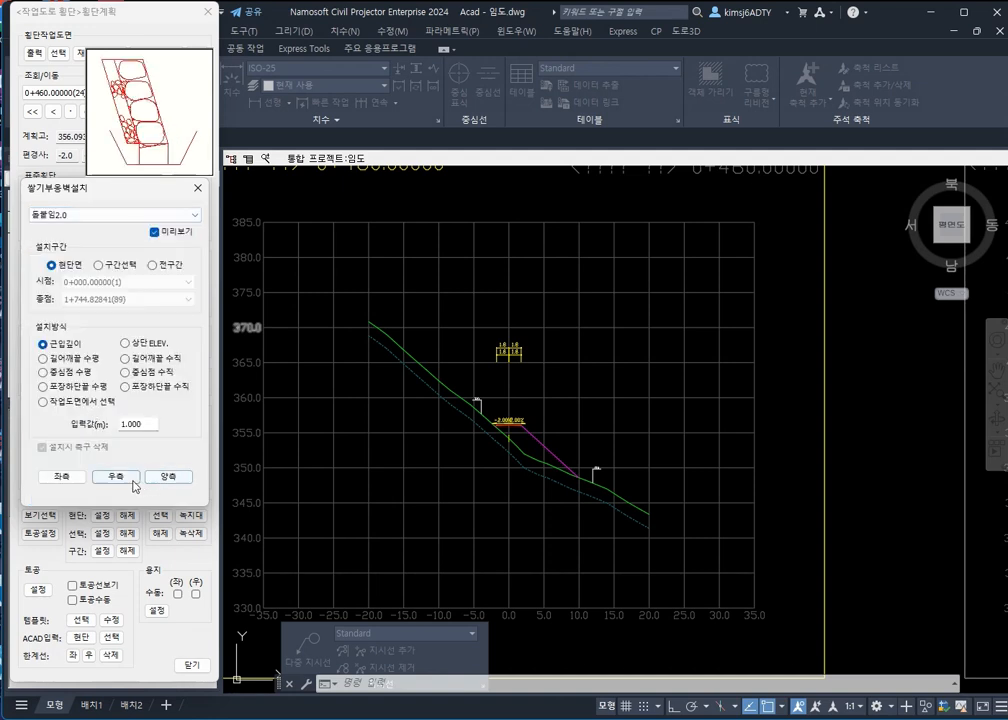
click(168, 480)
click(129, 481)
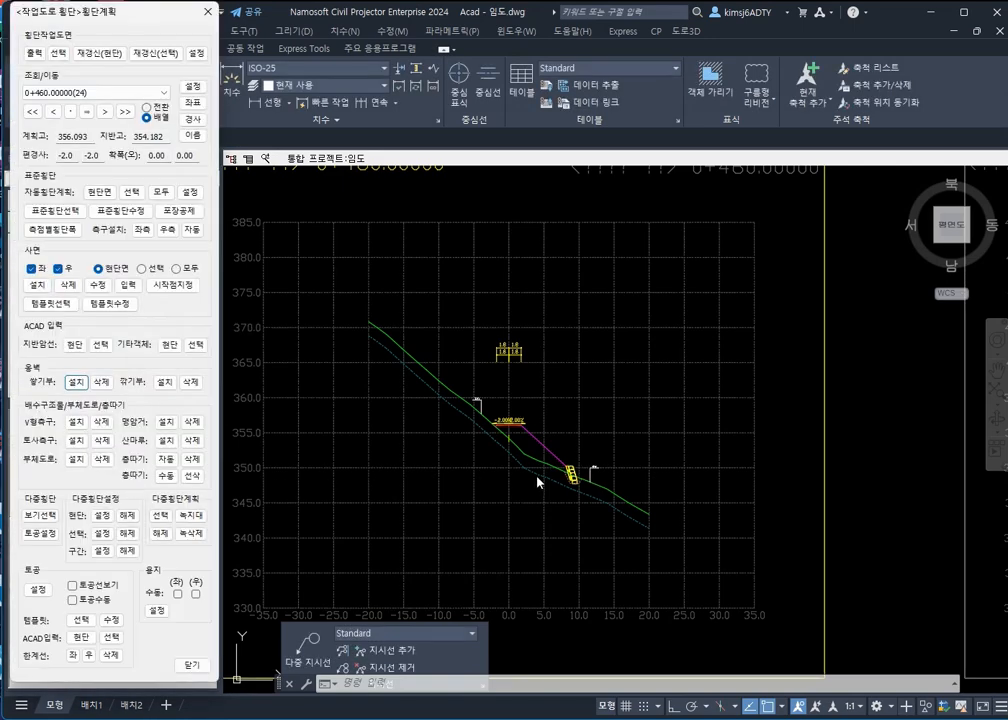
scroll(580, 475, up, 3)
scroll(596, 485, up, 2)
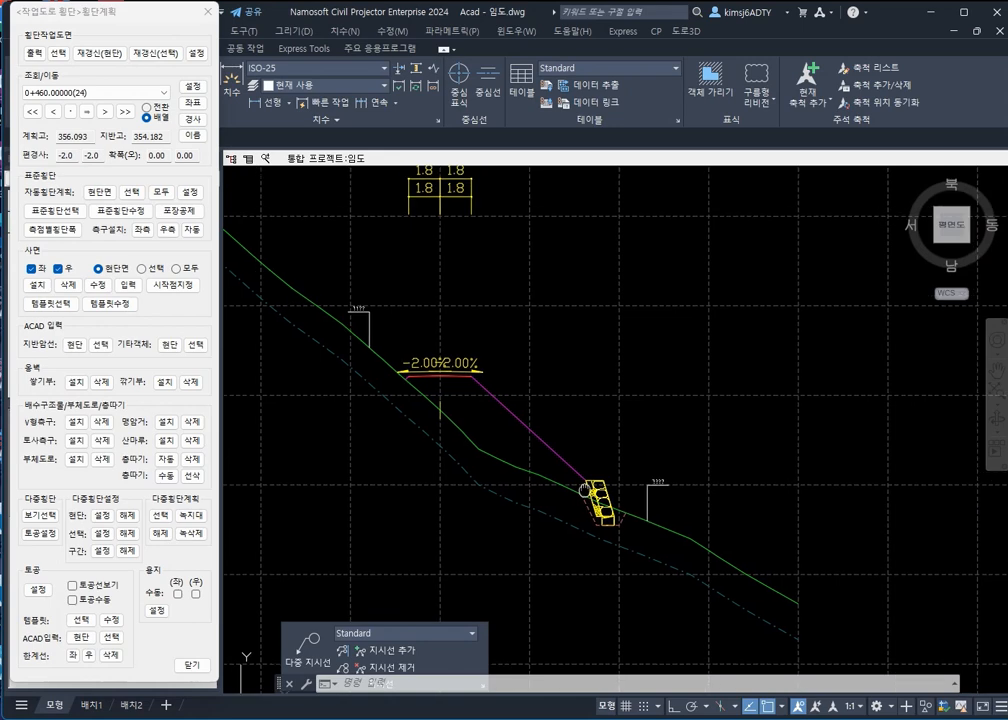
Turn on the earthwork line display (토공선보기) for the 0+460 section and bring its quantity table into view
click(71, 586)
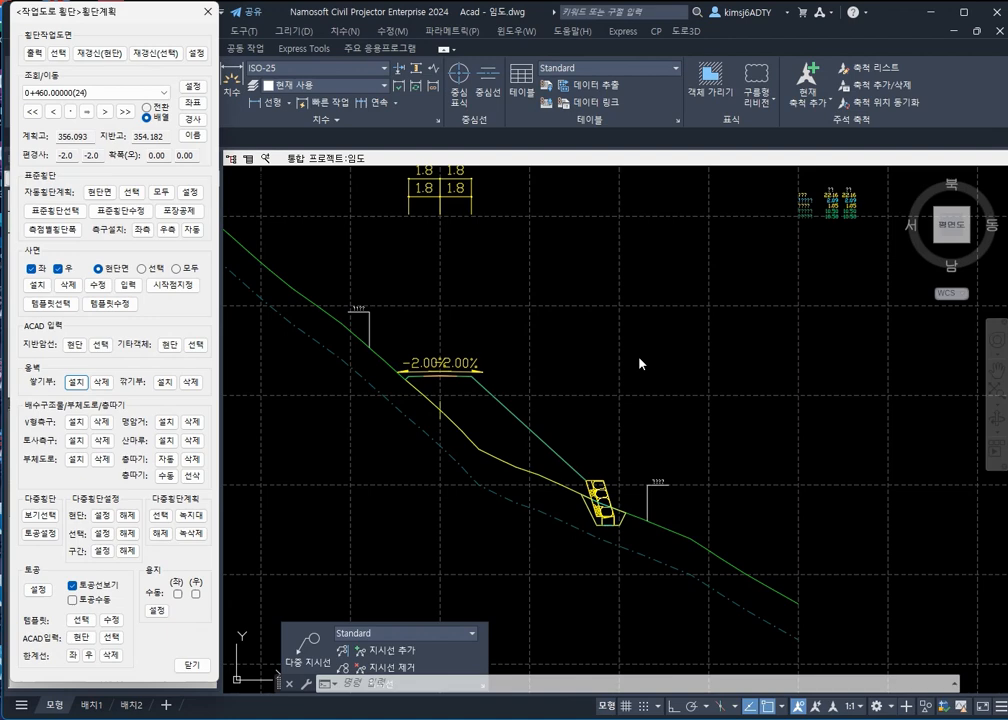
middle_drag(807, 219, 681, 366)
scroll(752, 292, up, 2)
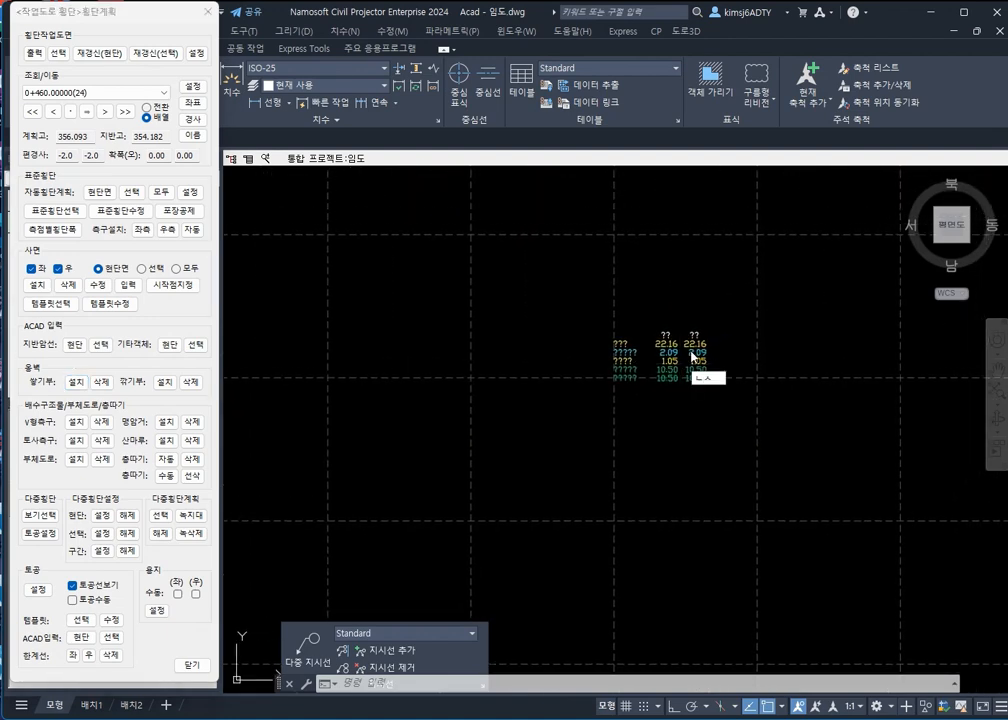
Change the Standard text style's font to 굴림 with the STYLE command and apply it
key(BackSpace)
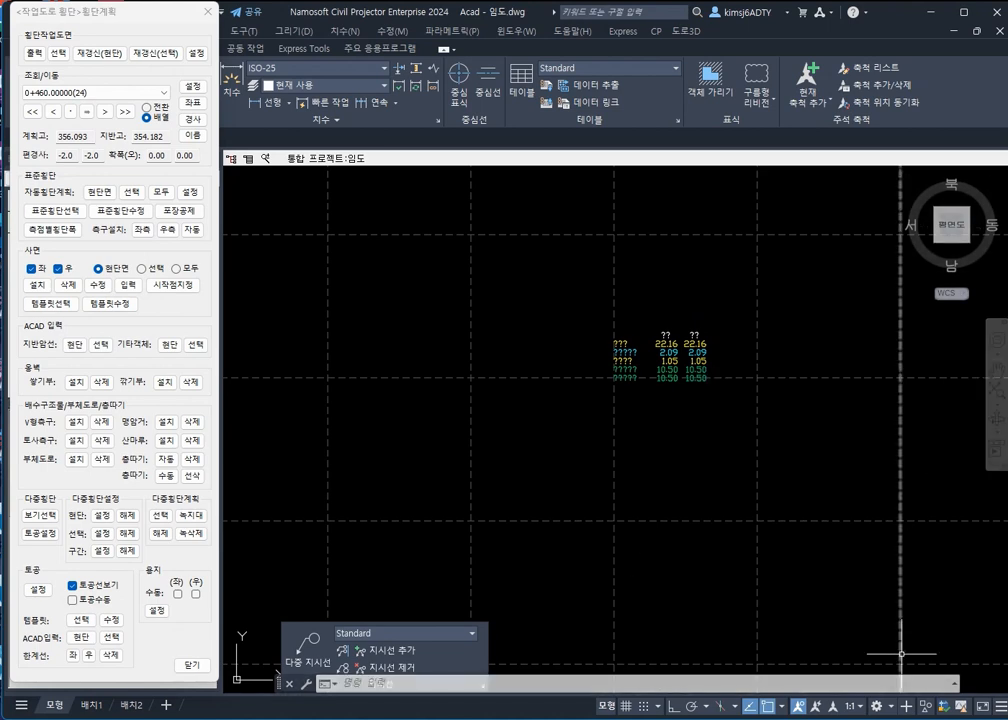
text(sty)
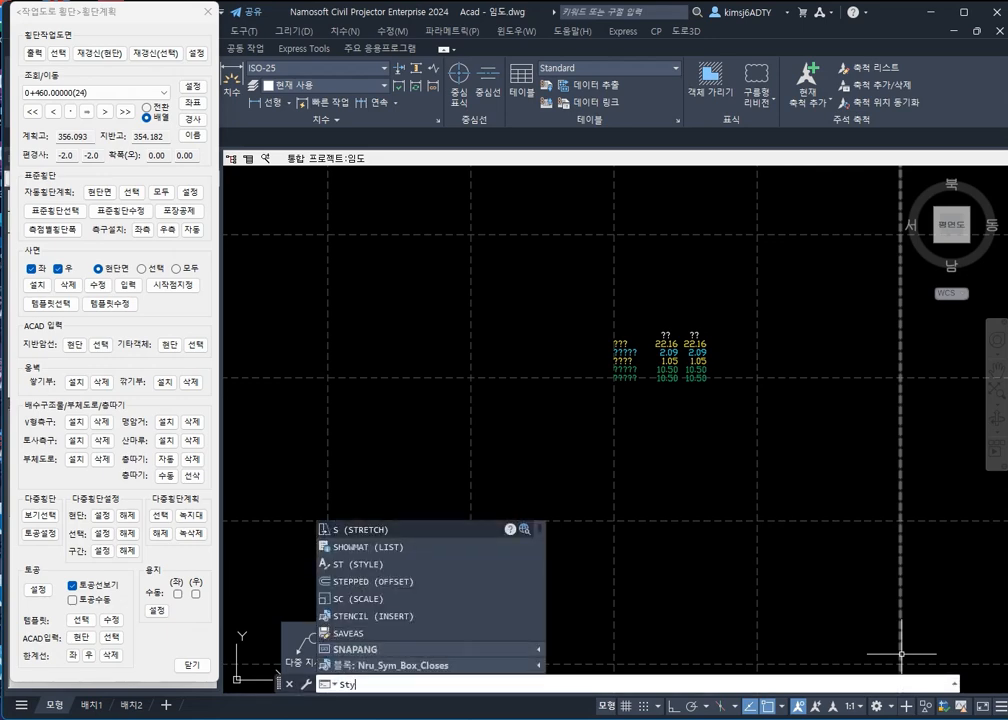
text(le)
key(Return)
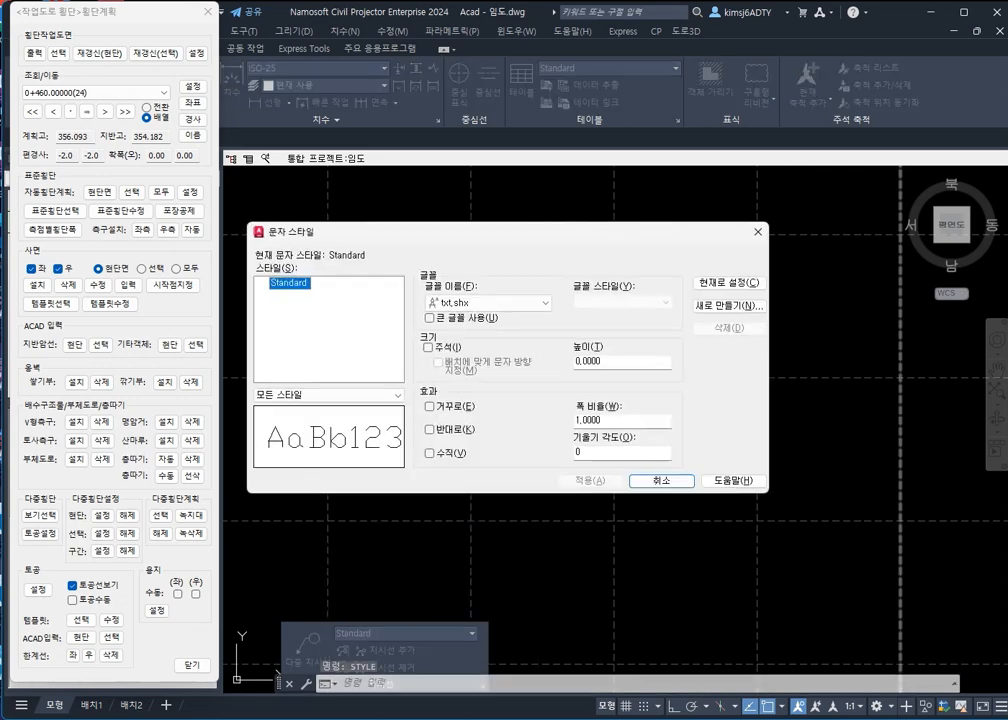
click(481, 301)
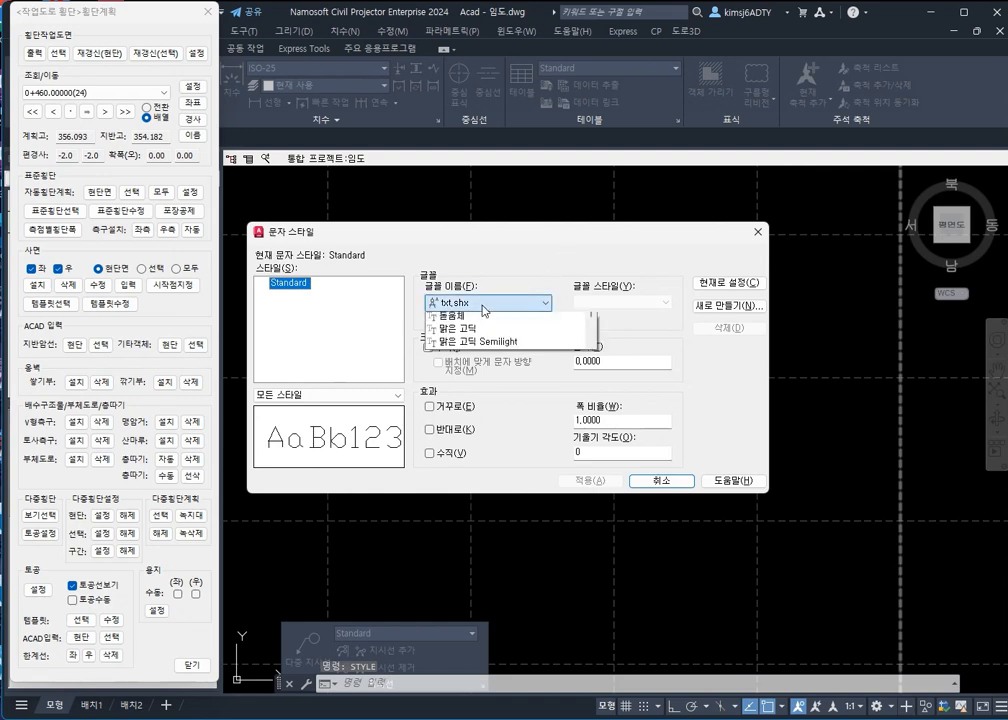
click(460, 604)
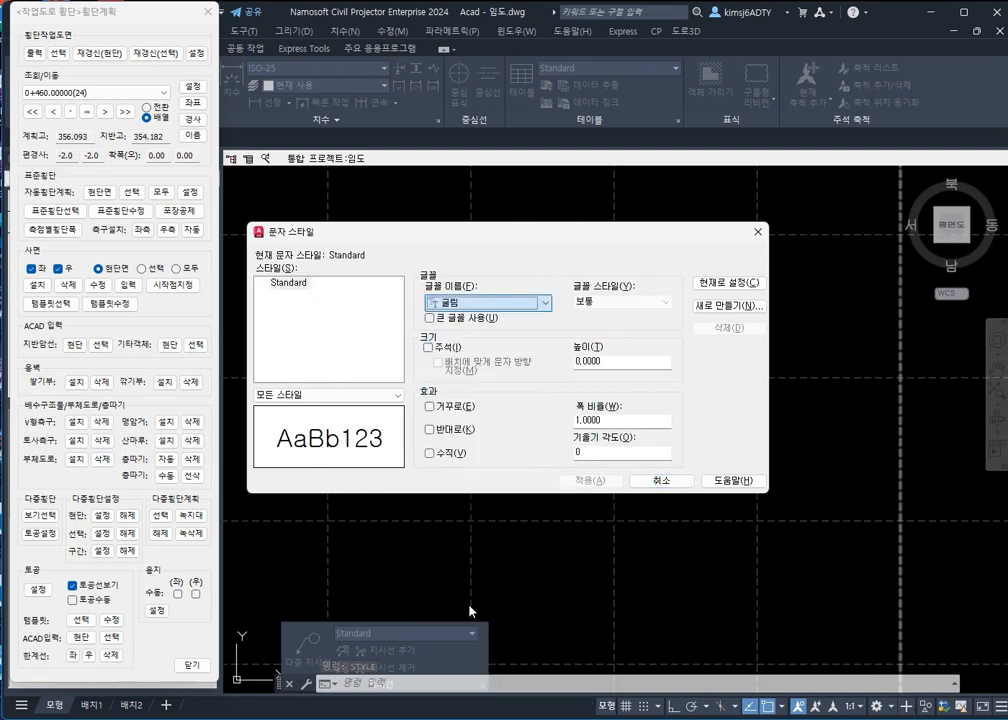
click(585, 480)
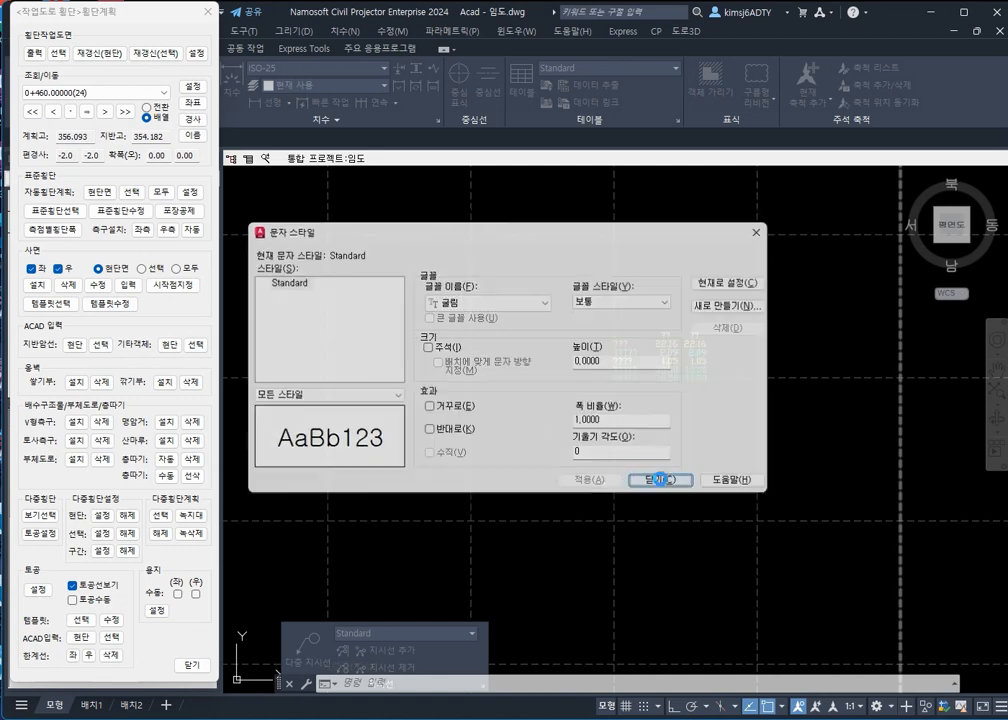
click(640, 480)
Examine the quantity table, the 용지경계 labels, the retaining wall and the road surface of the 0+460 section
scroll(624, 420, up, 4)
scroll(625, 408, down, 5)
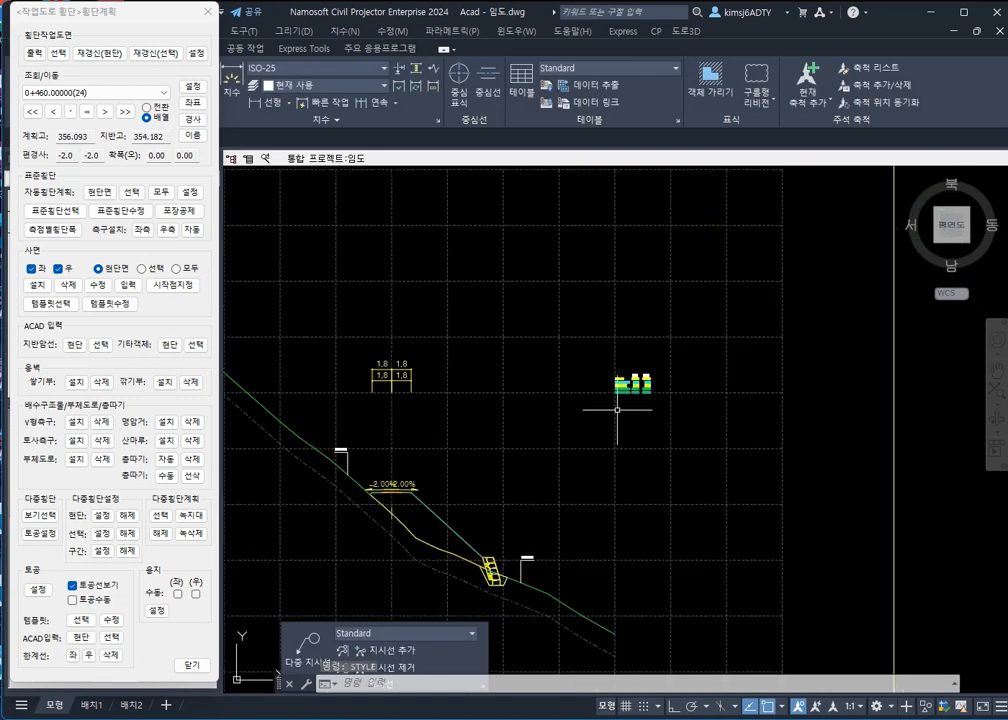
scroll(470, 492, up, 4)
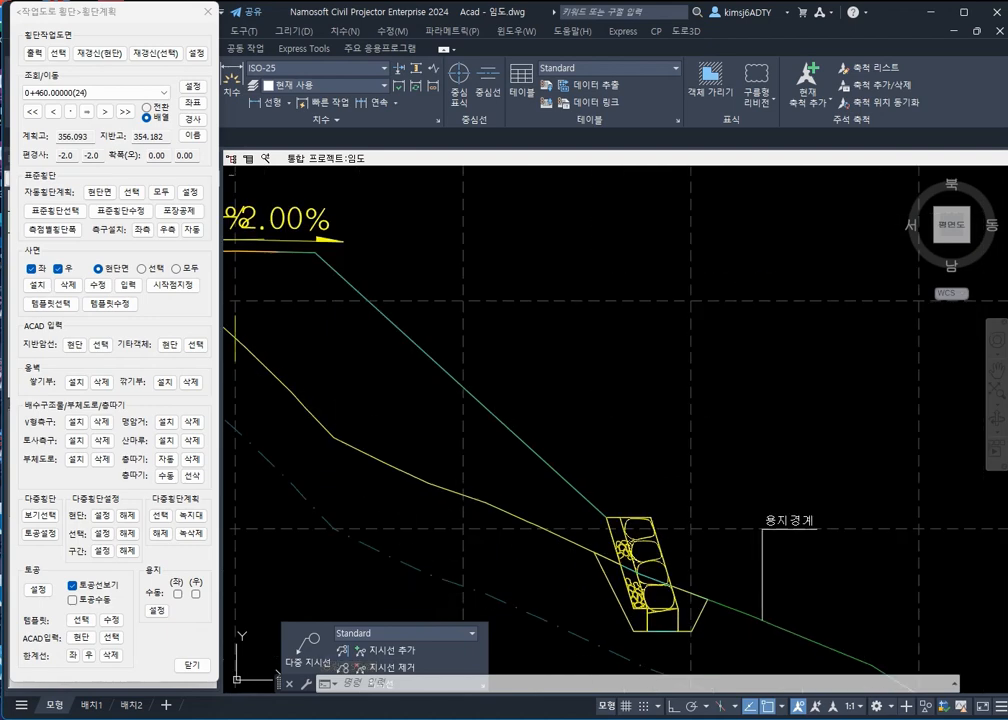
scroll(515, 477, down, 4)
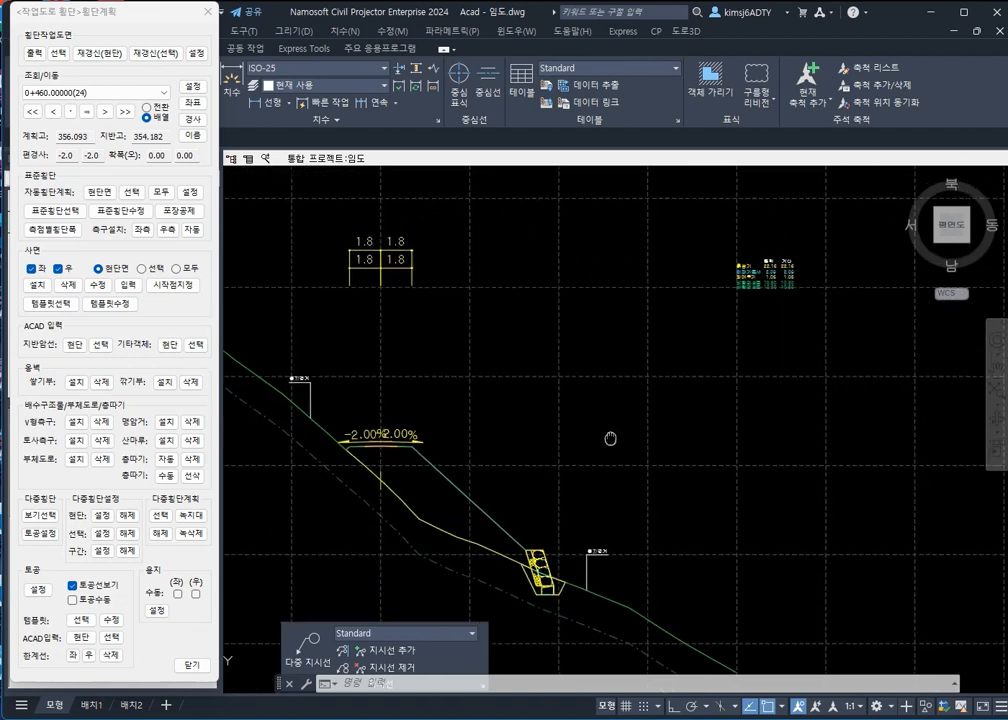
scroll(785, 279, up, 2)
mouse_move(412, 409)
middle_down()
mouse_move(648, 353)
mouse_move(694, 281)
middle_up()
middle_drag(500, 412, 697, 398)
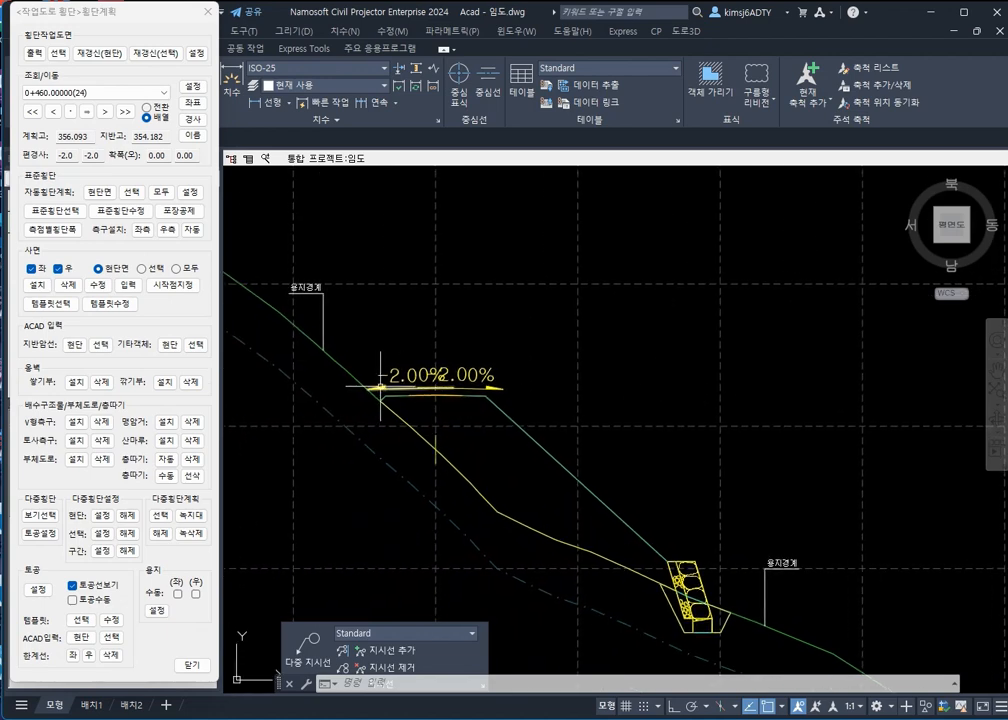
scroll(381, 394, up, 2)
middle_drag(355, 371, 367, 448)
scroll(390, 440, down, 2)
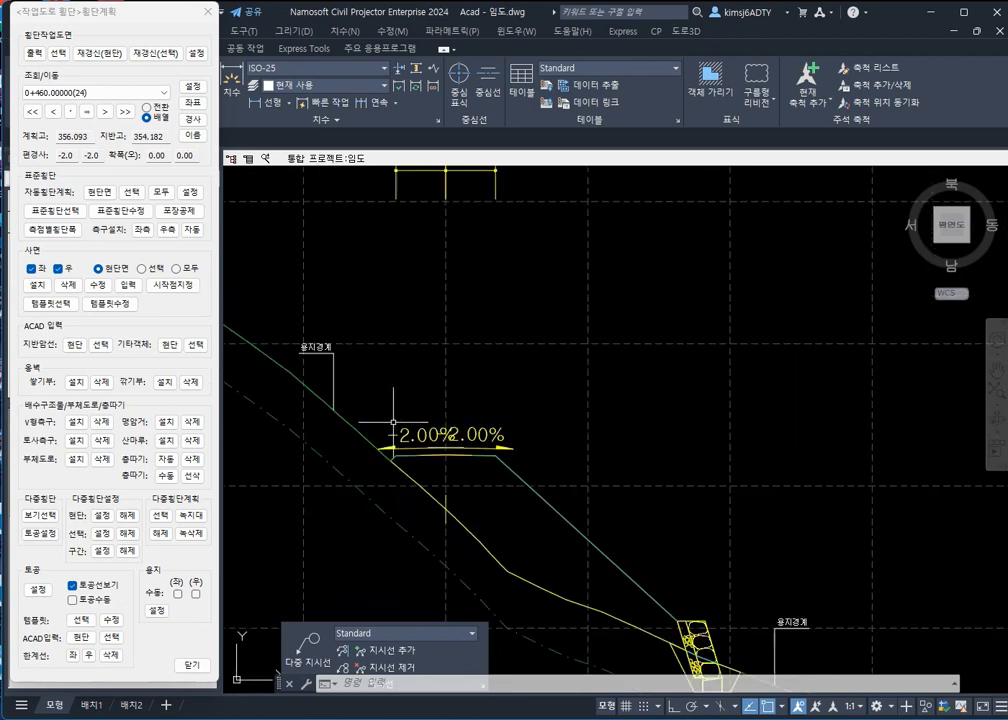
Inspect the cut slopes of the neighbouring 0+480 cross-section and make that section current
scroll(485, 421, down, 3)
middle_drag(484, 422, 493, 533)
scroll(486, 463, down, 4)
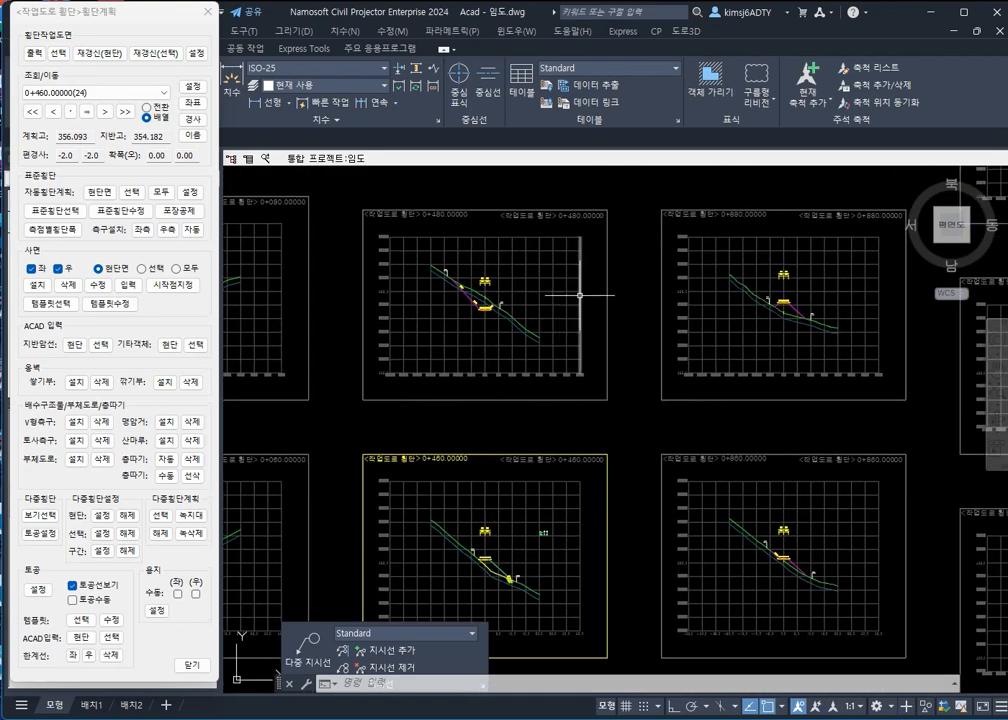
middle_drag(580, 292, 555, 349)
scroll(461, 342, up, 5)
scroll(461, 342, down, 1)
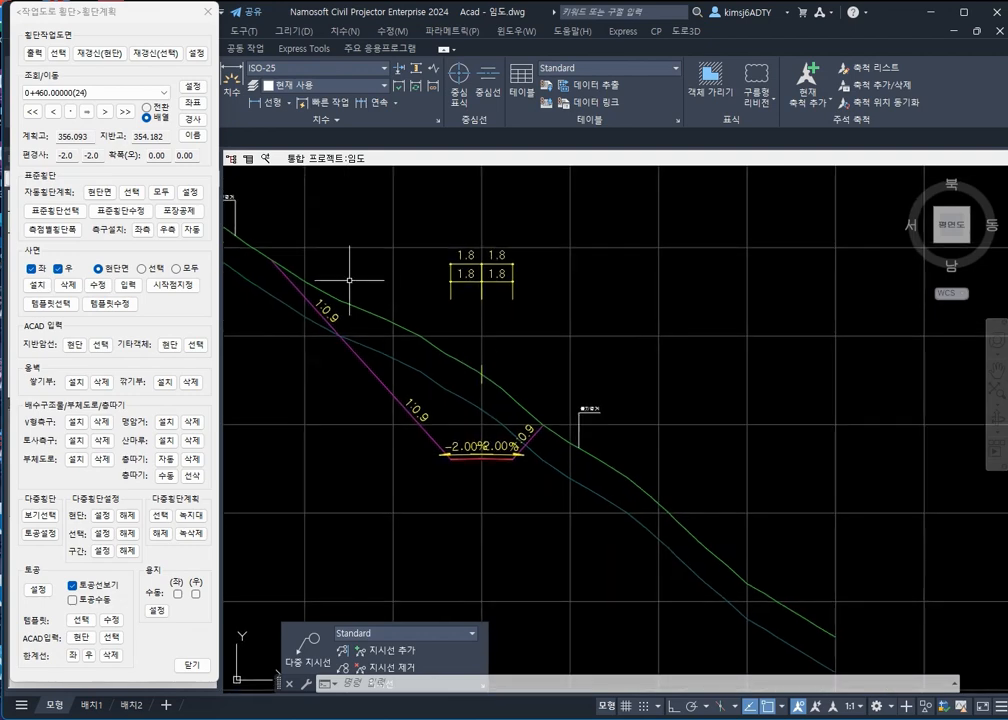
click(104, 111)
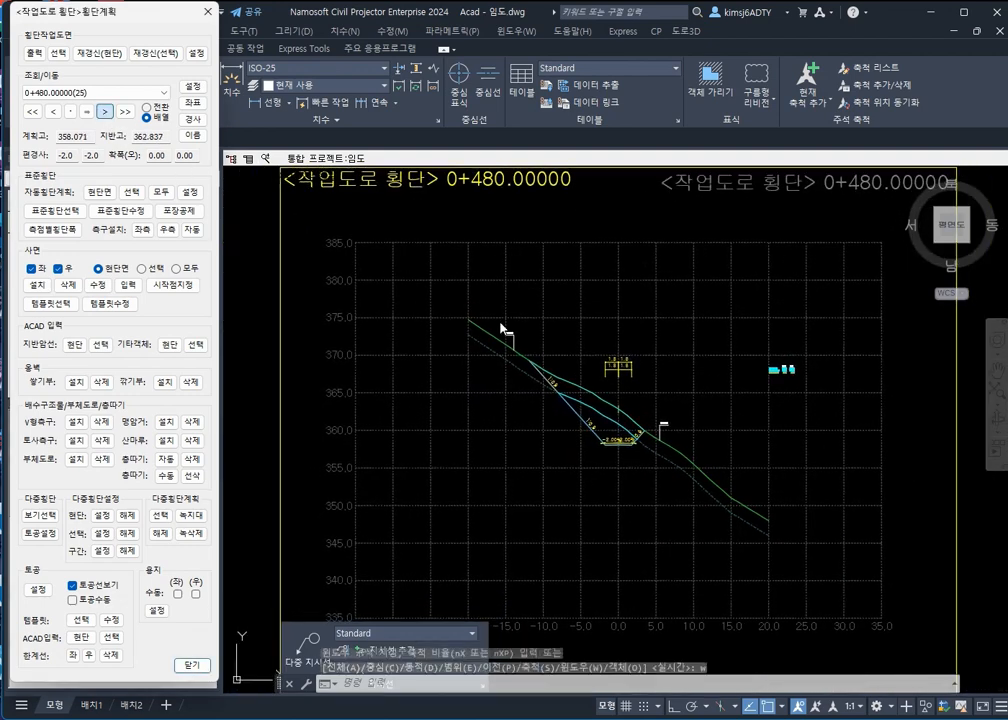
scroll(630, 393, up, 2)
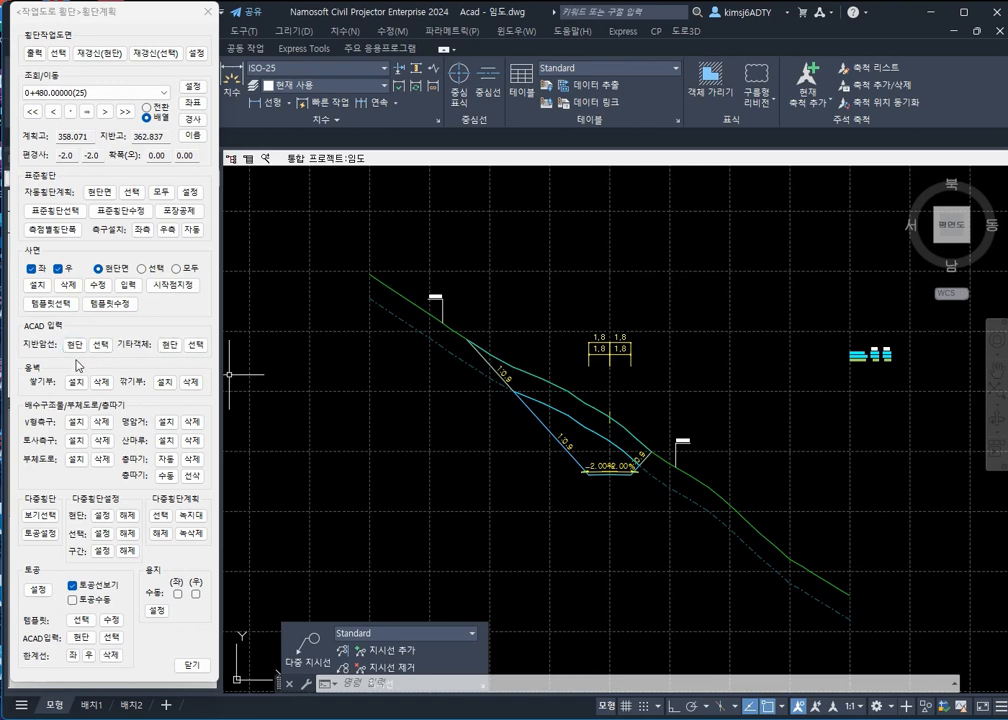
Install a 작업임도(토사) earth side ditch (토사측구) on the left side (좌측) of the current section and inspect the resulting cut slope
click(78, 442)
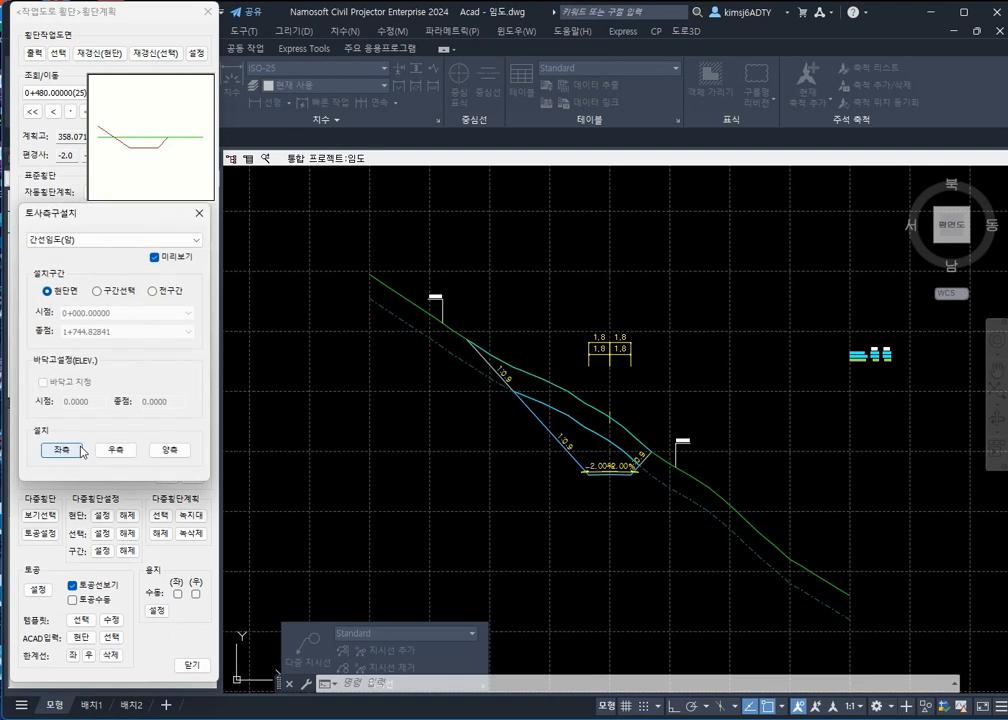
click(100, 240)
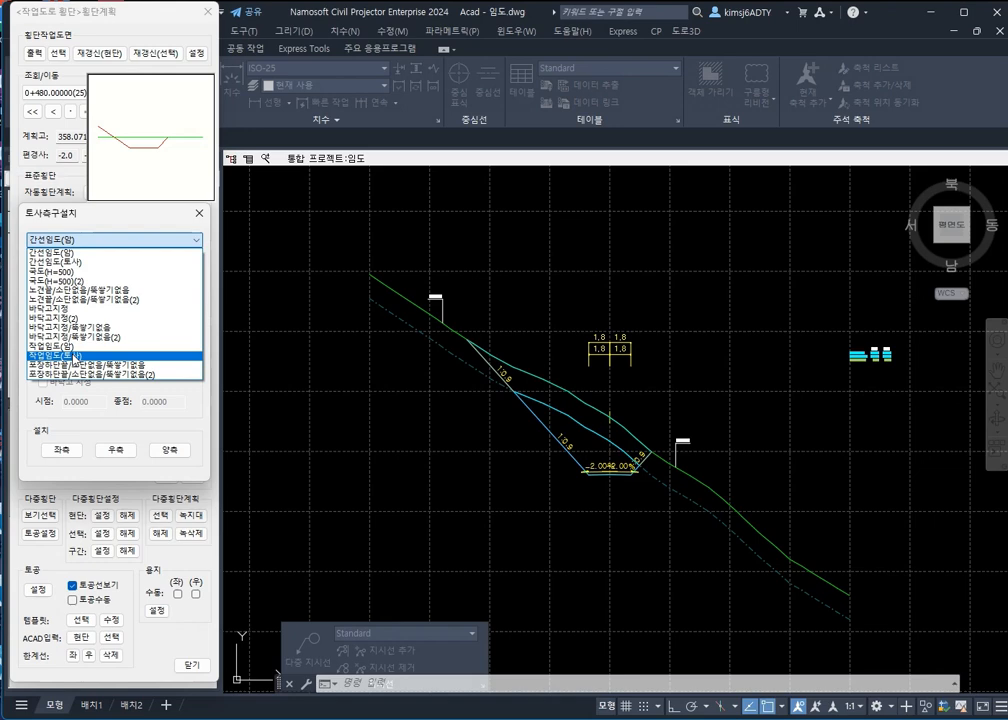
click(75, 356)
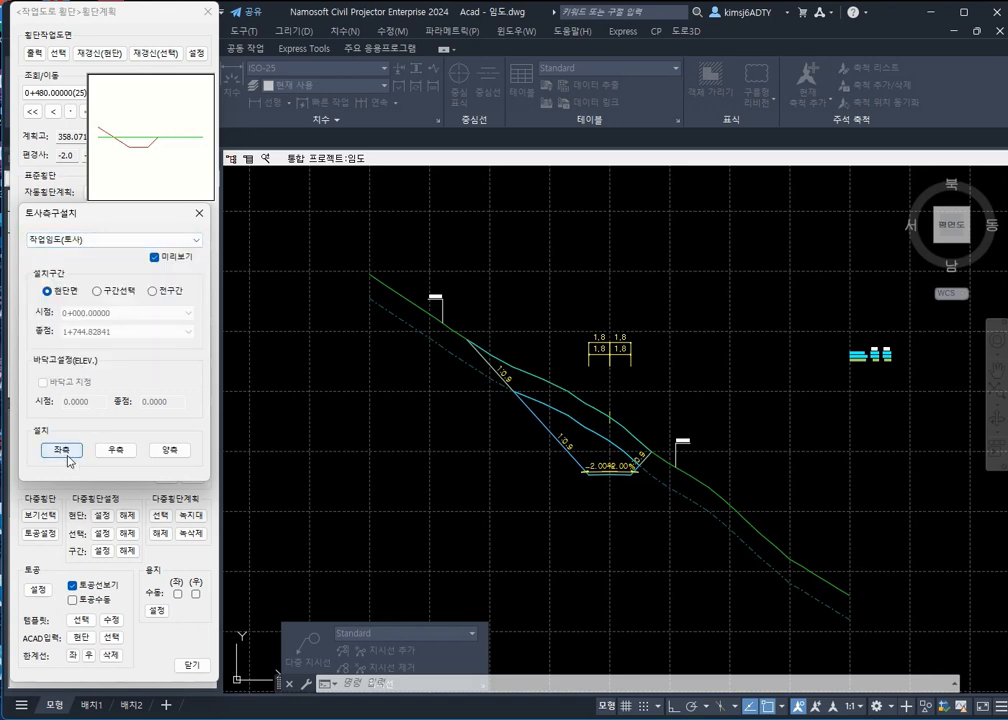
click(62, 450)
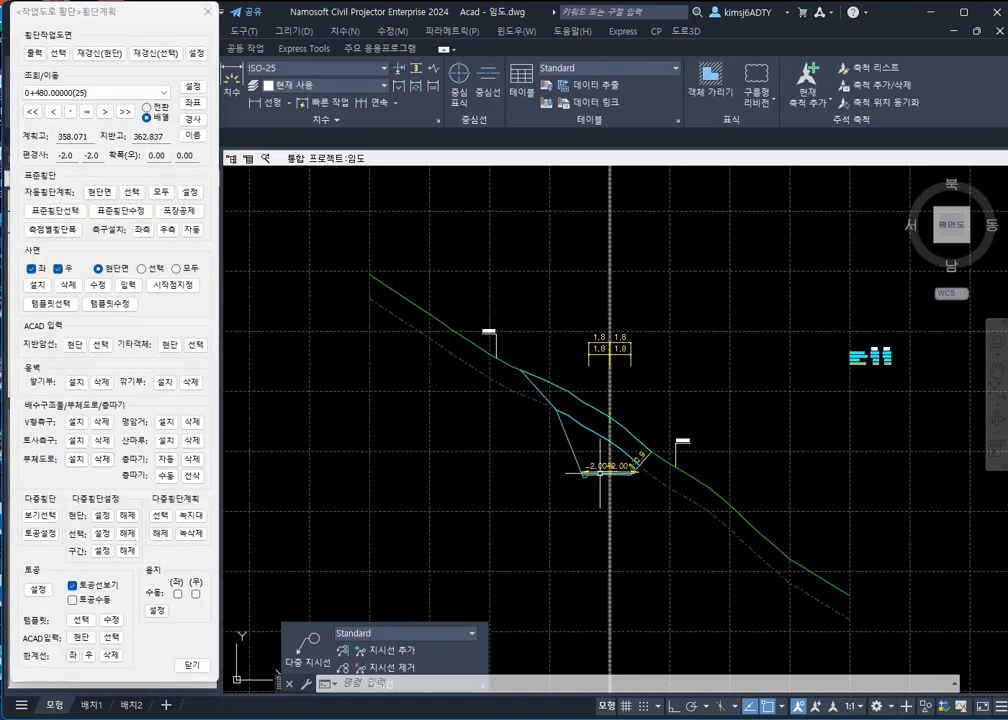
scroll(607, 430, up, 3)
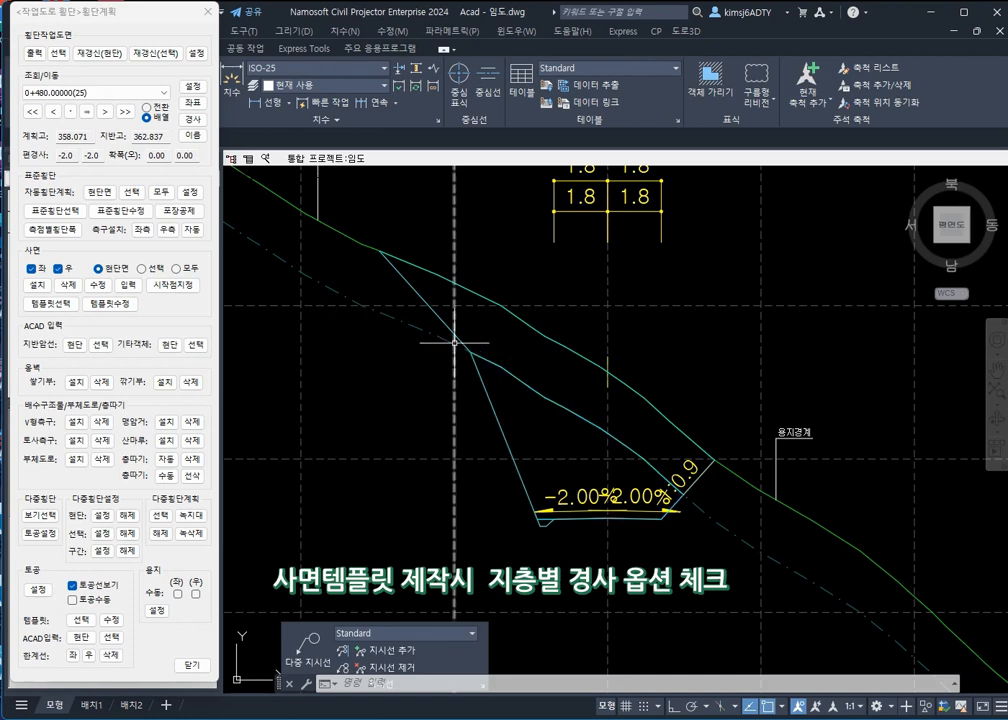
middle_drag(421, 285, 426, 327)
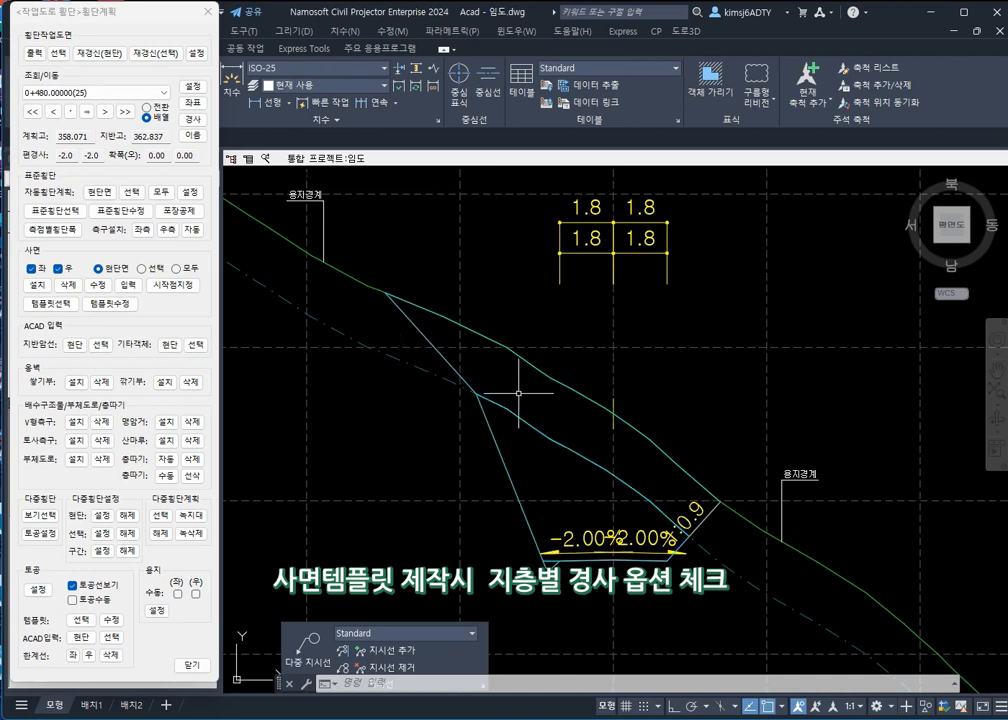
scroll(480, 445, down, 2)
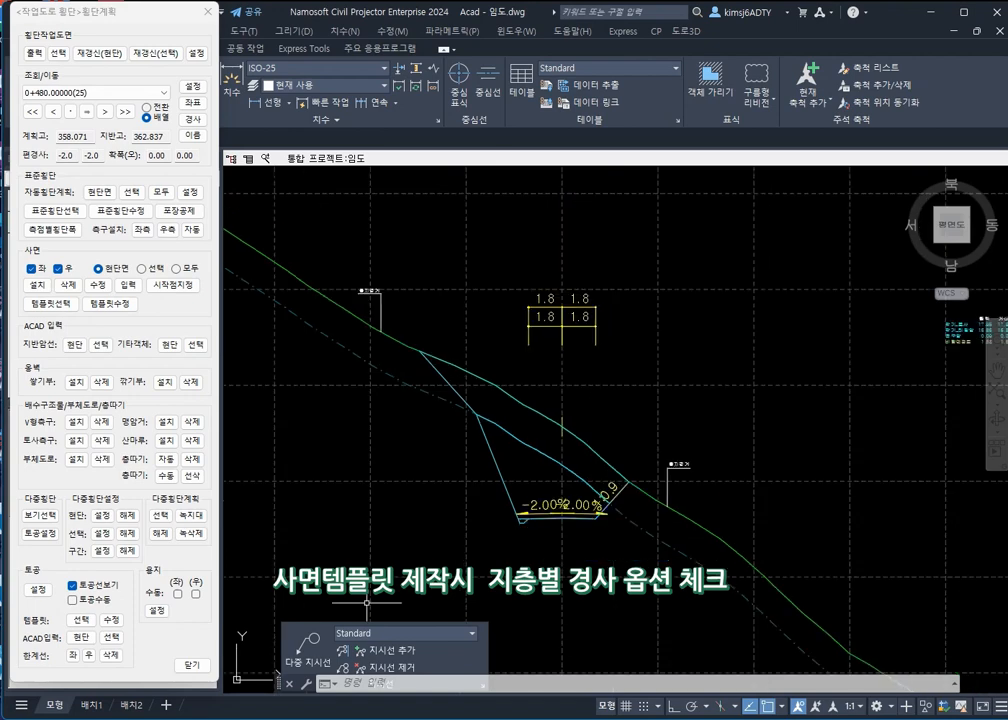
Close the cross-section planning dialog and open the project's slope templates (사면템플릿)
click(190, 665)
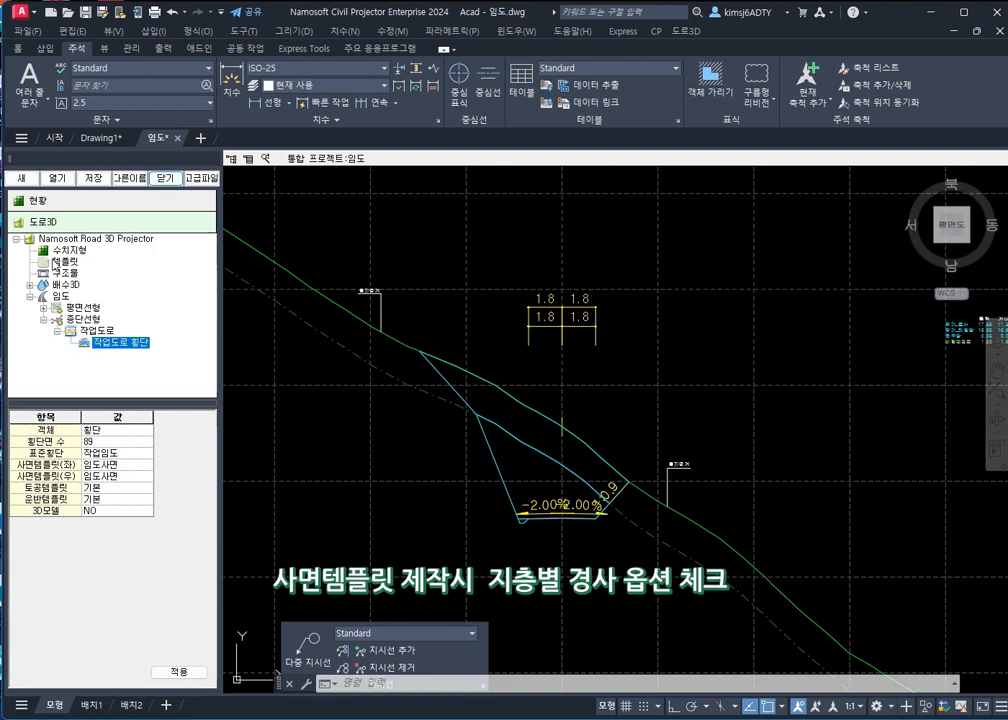
click(56, 262)
right_click(56, 263)
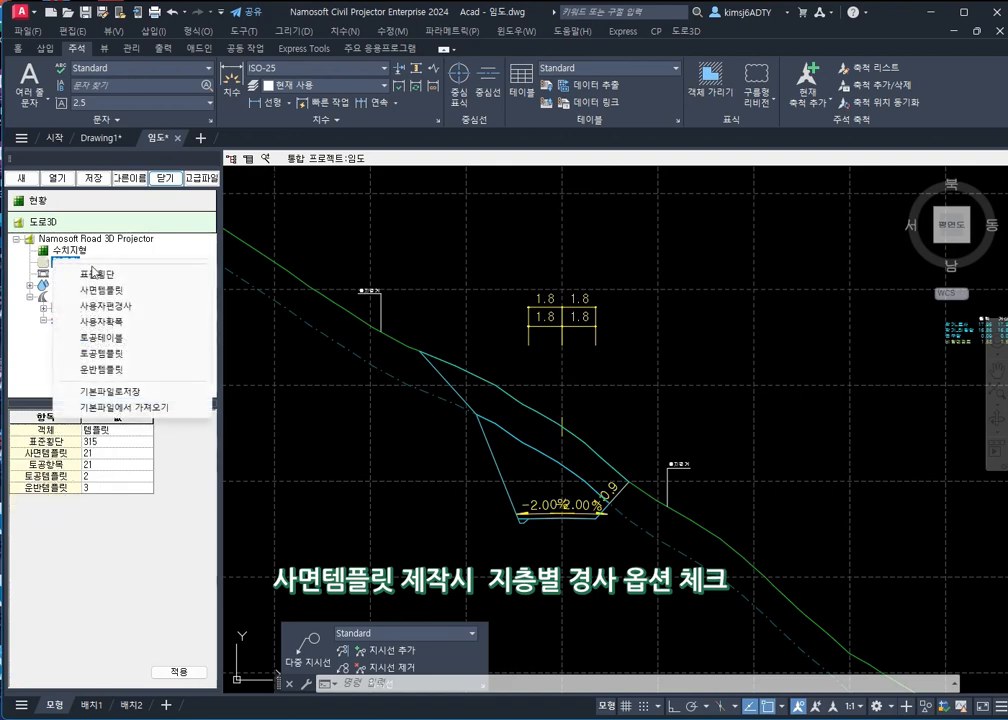
click(121, 292)
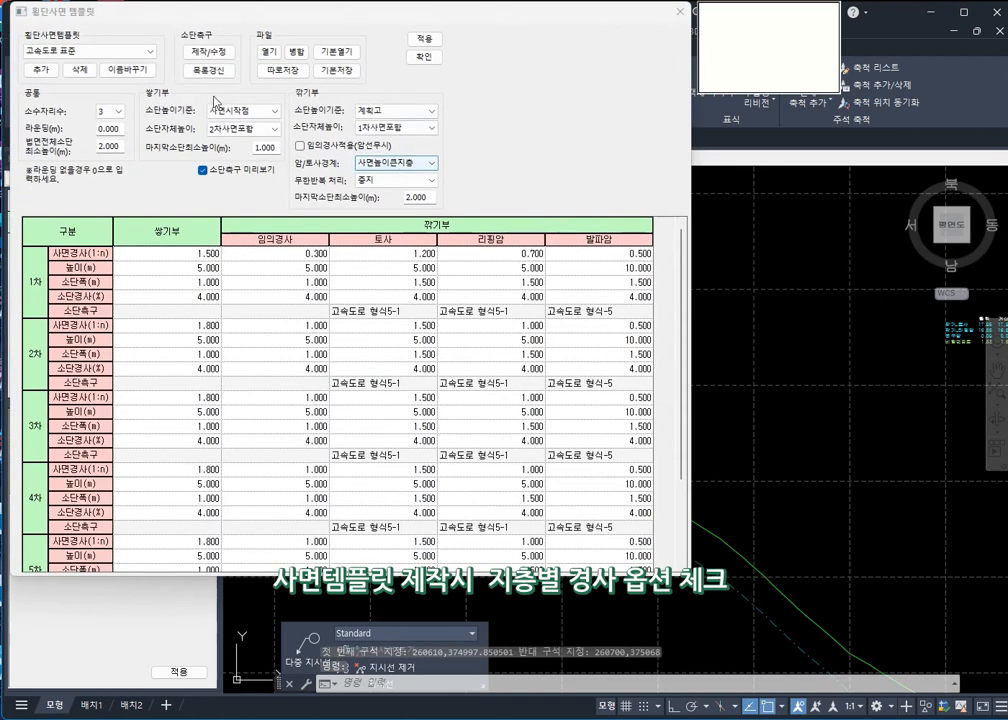
Check the 암/토사경계 option and the slope values of the 임도사면 template, and close the template dialog
click(37, 50)
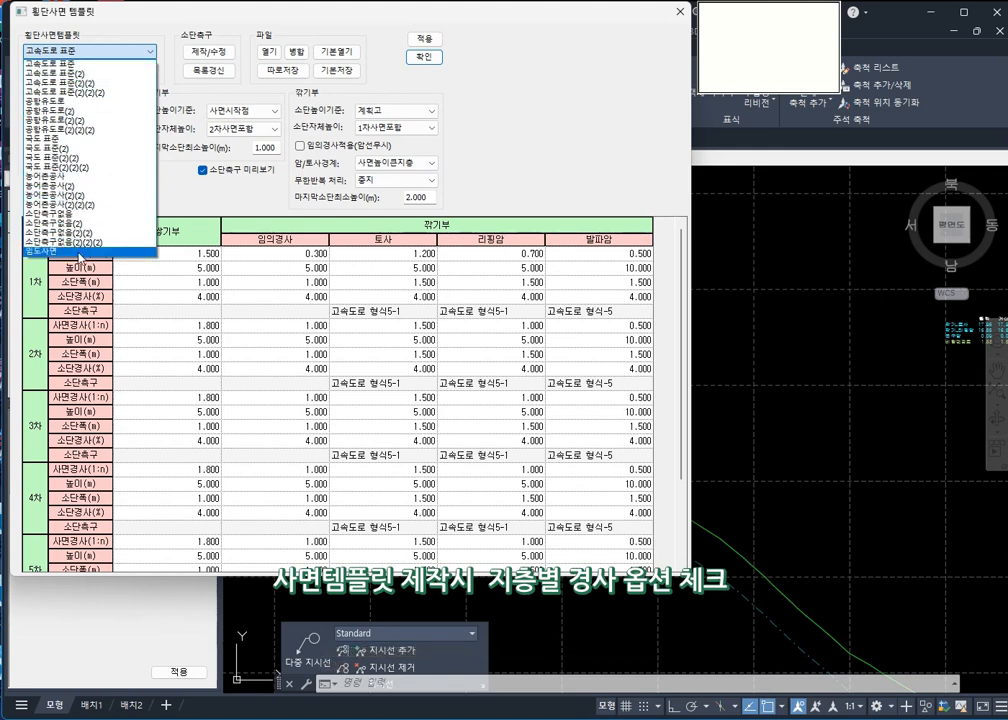
click(80, 257)
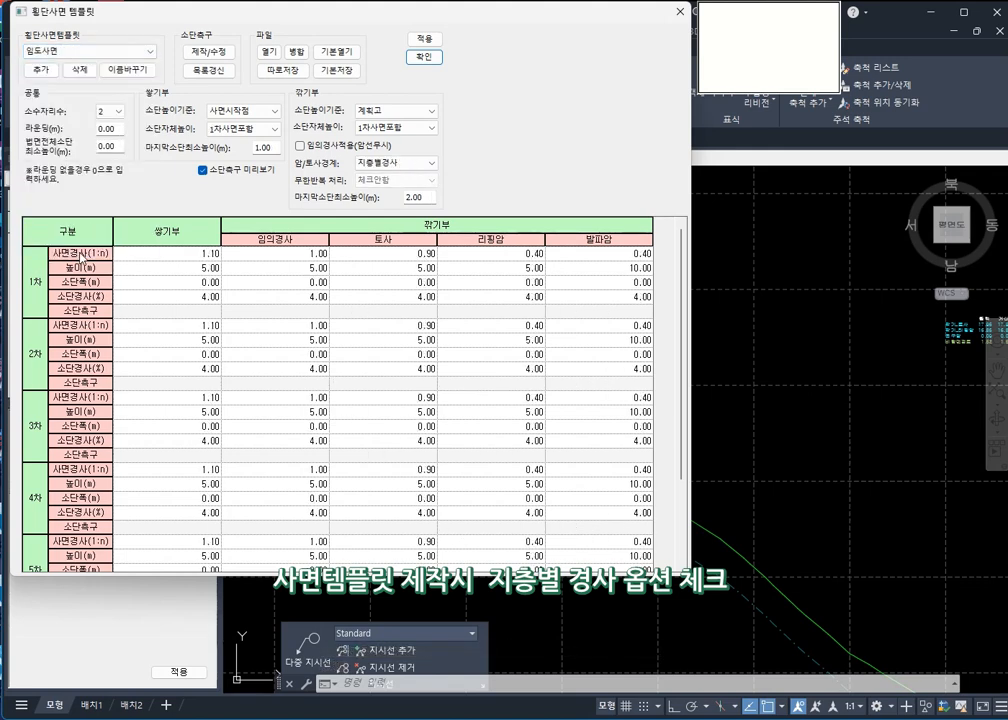
click(432, 301)
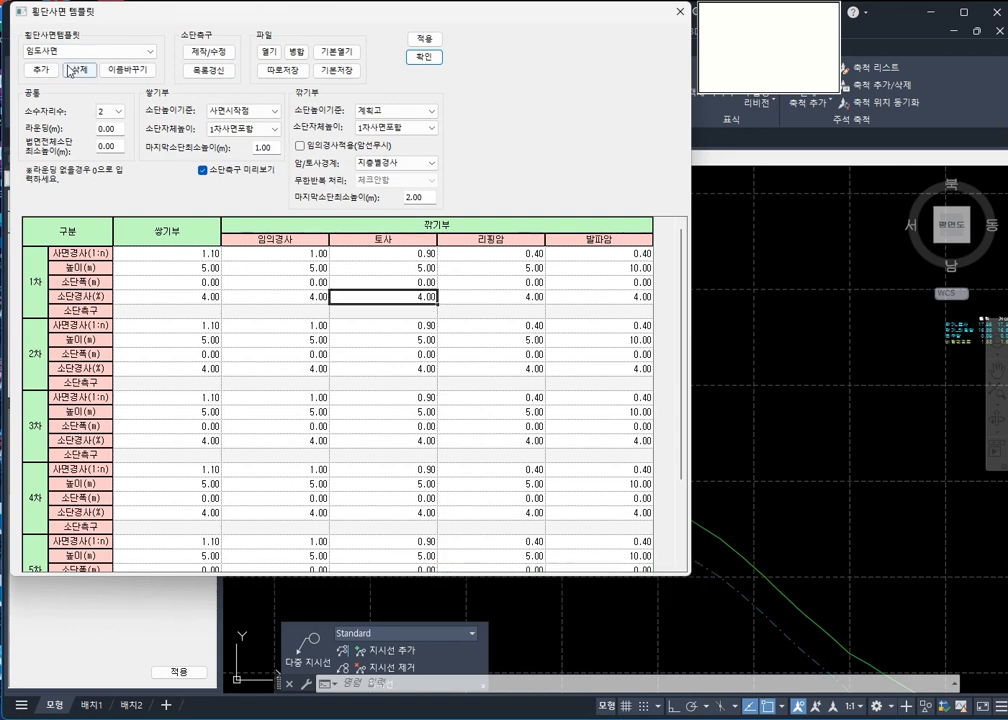
click(392, 162)
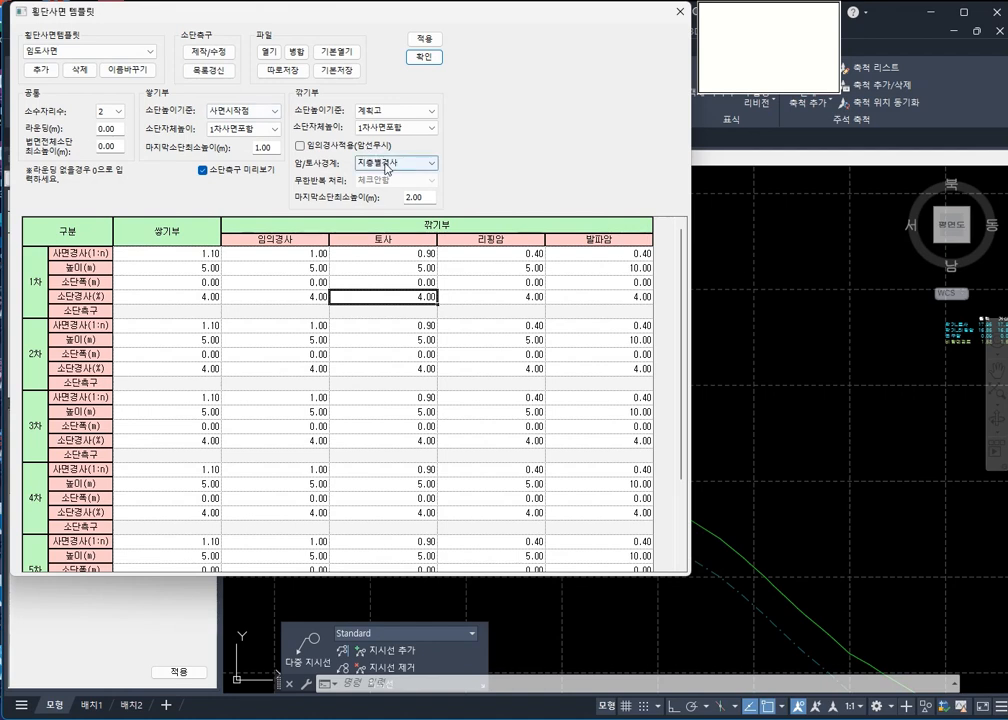
click(388, 171)
click(680, 12)
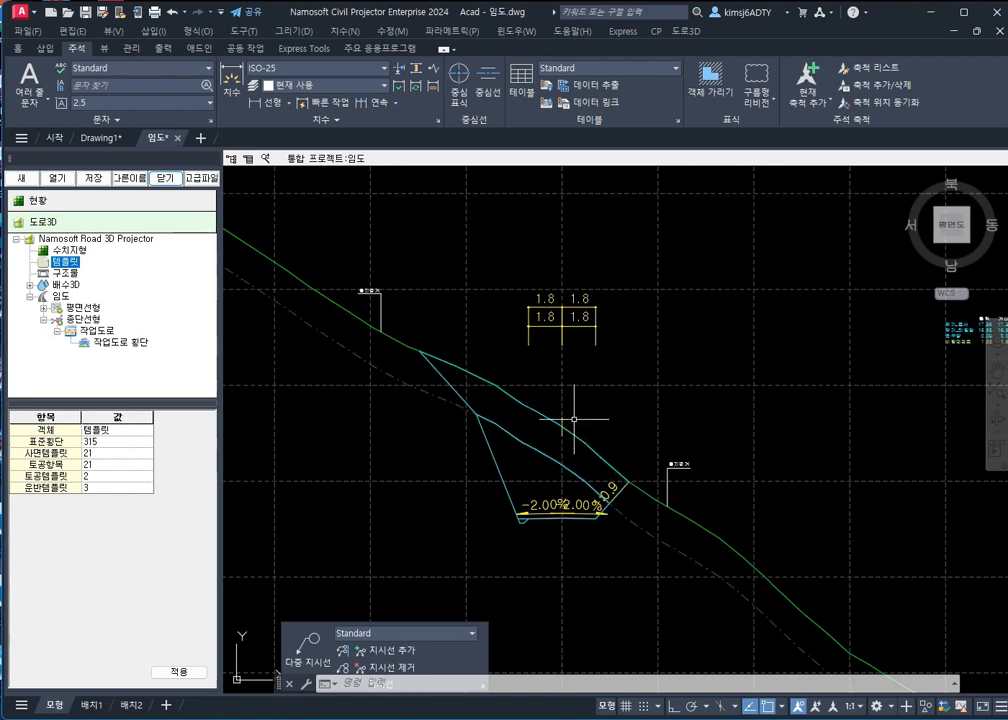
Reopen 횡단계획/토공 for the 작업도로 횡단 cross-sections
scroll(574, 418, down, 2)
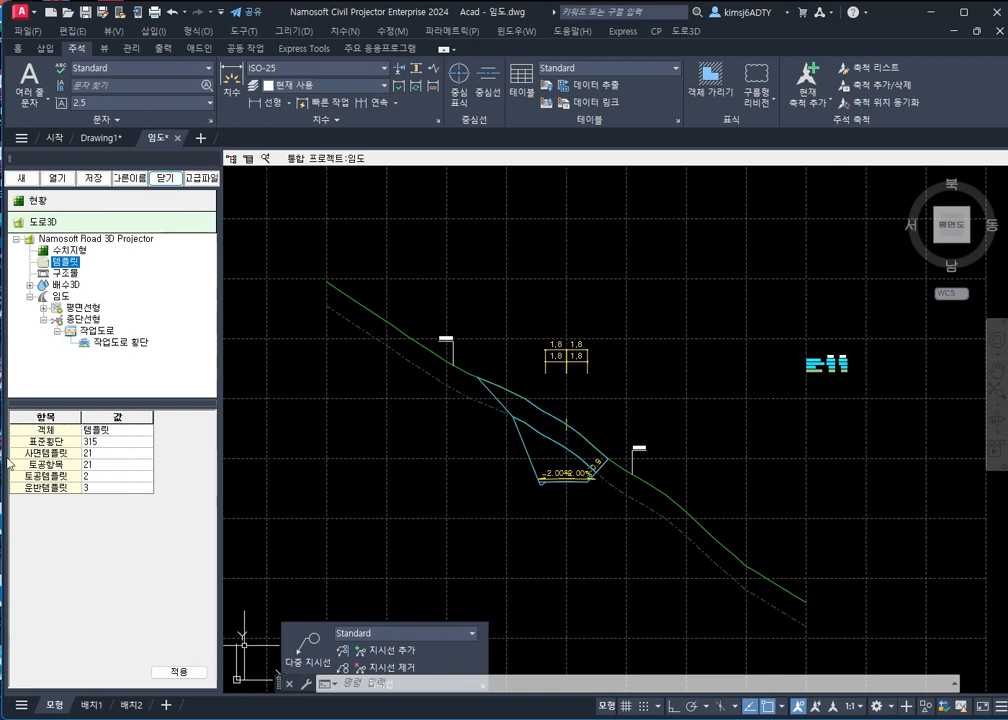
click(122, 342)
right_click(122, 342)
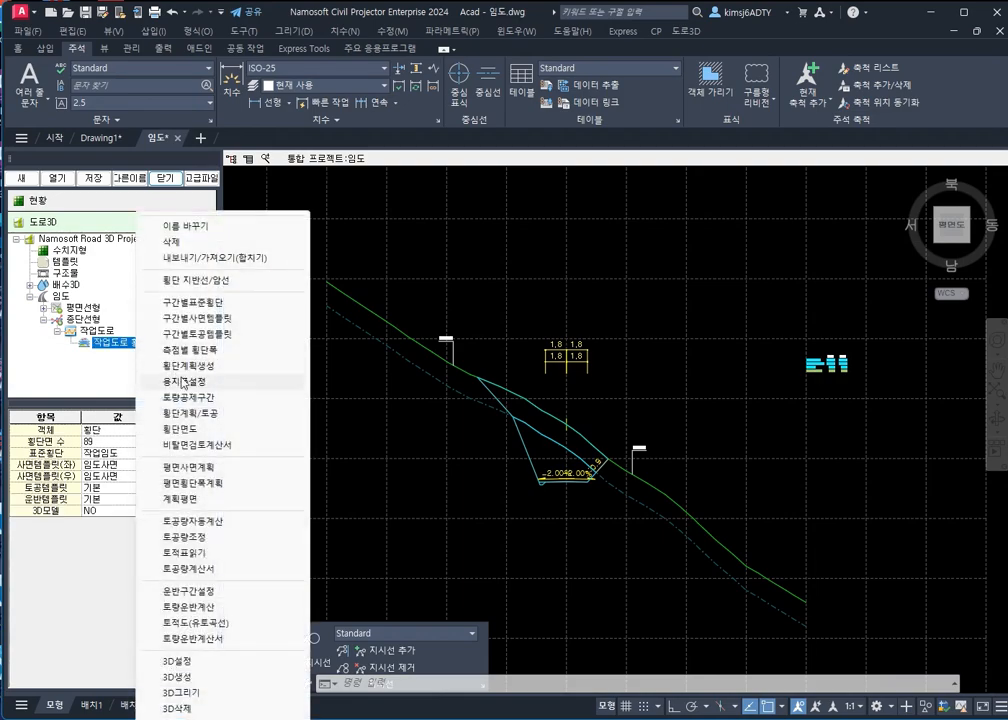
click(213, 413)
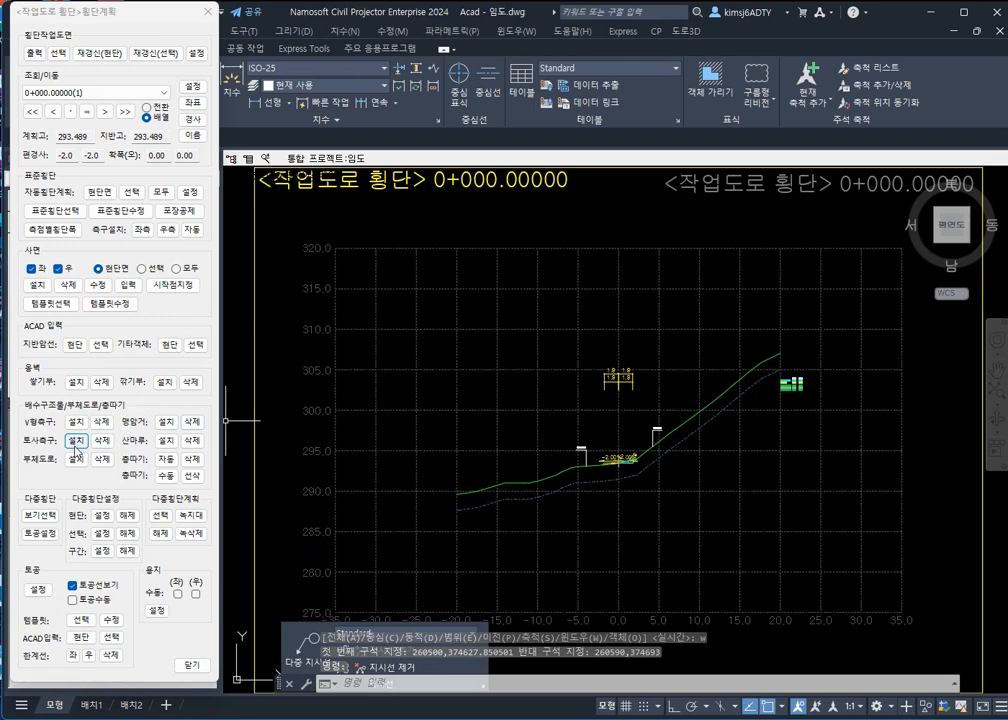
click(75, 446)
drag(70, 222, 297, 165)
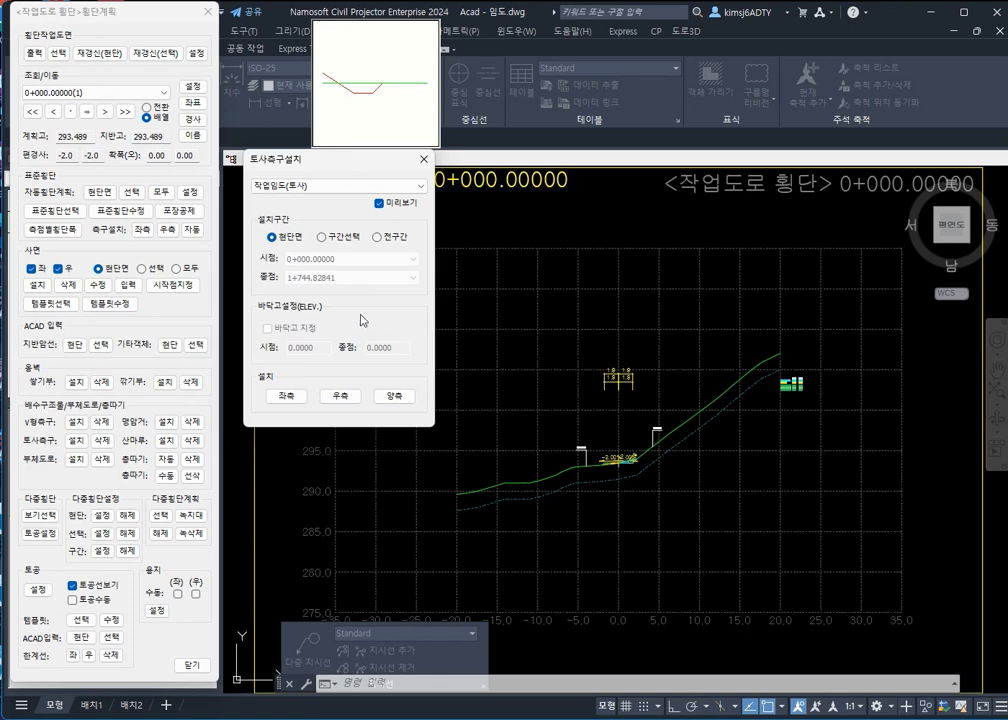
click(346, 238)
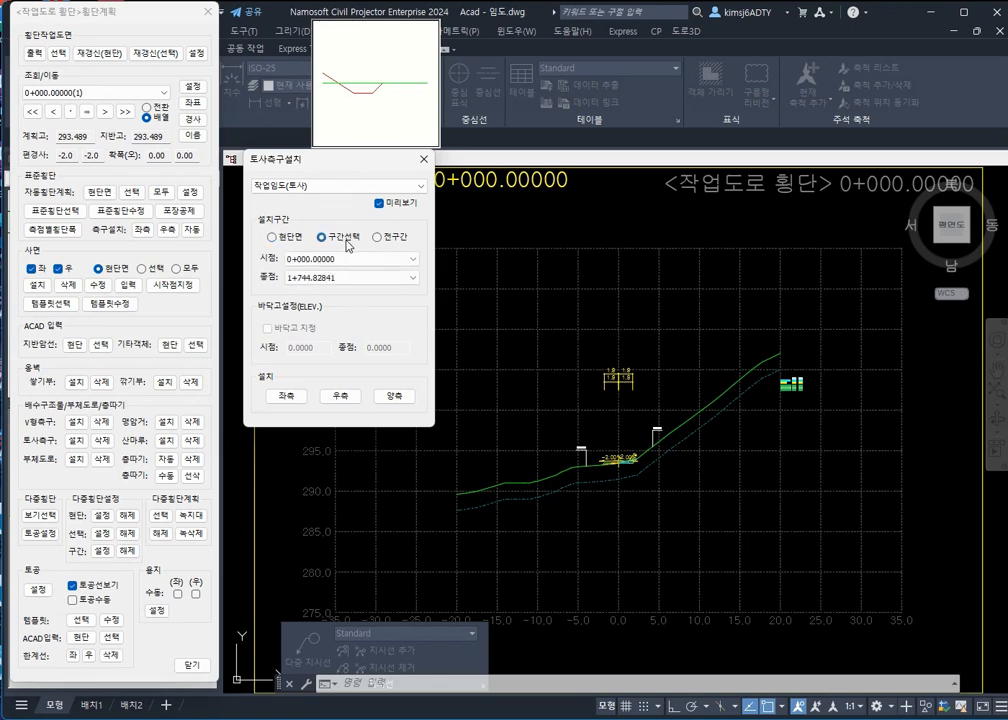
click(355, 277)
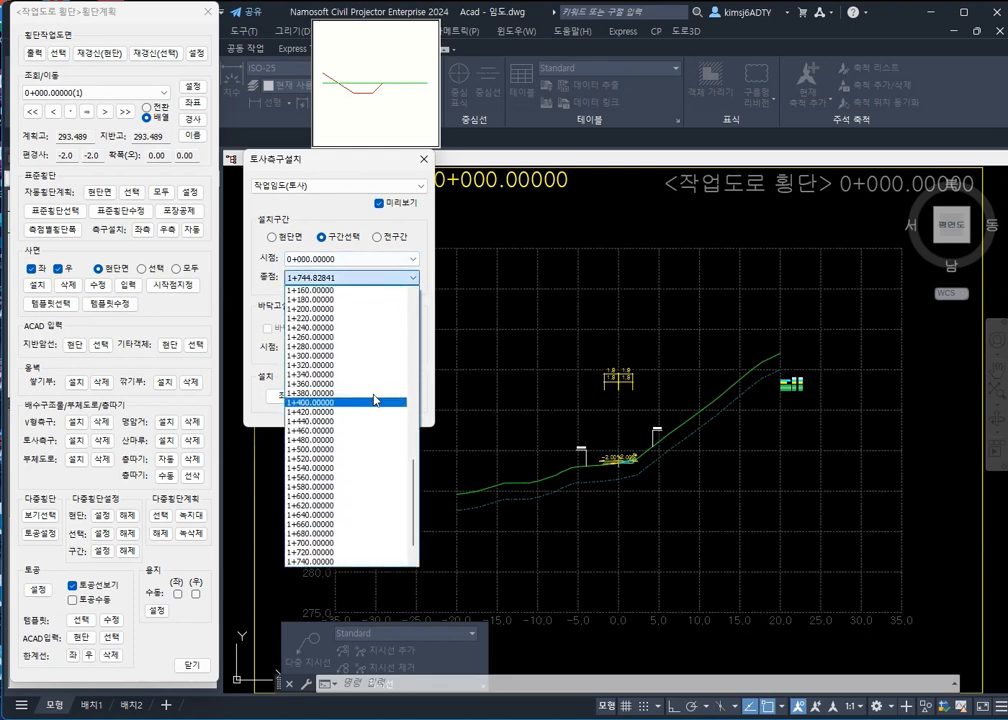
scroll(380, 390, up, 8)
scroll(376, 363, up, 3)
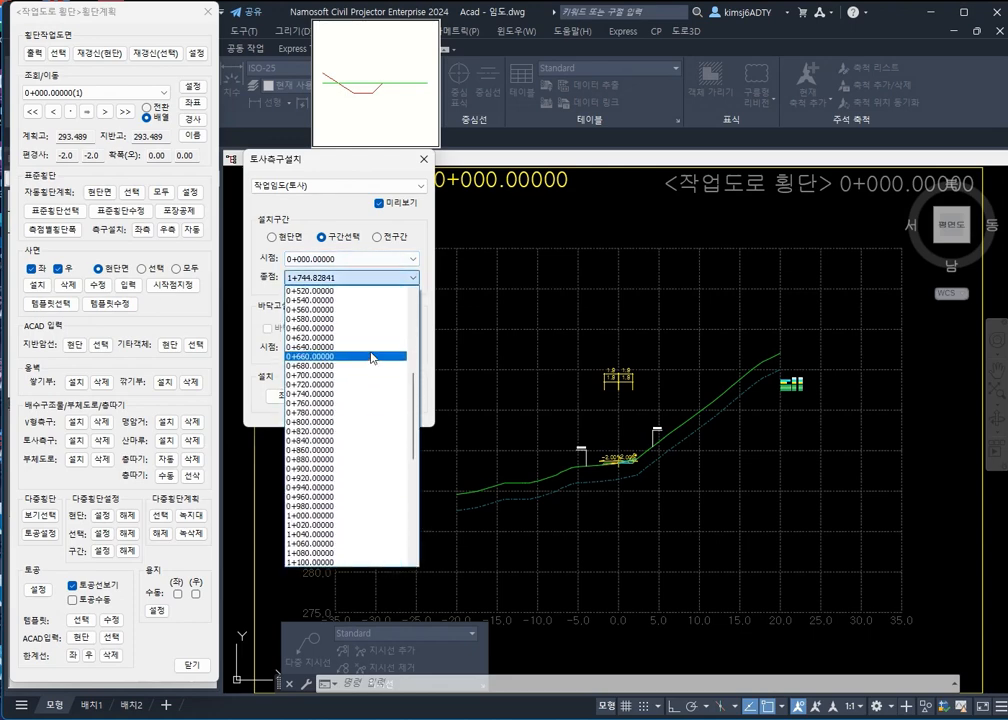
click(373, 357)
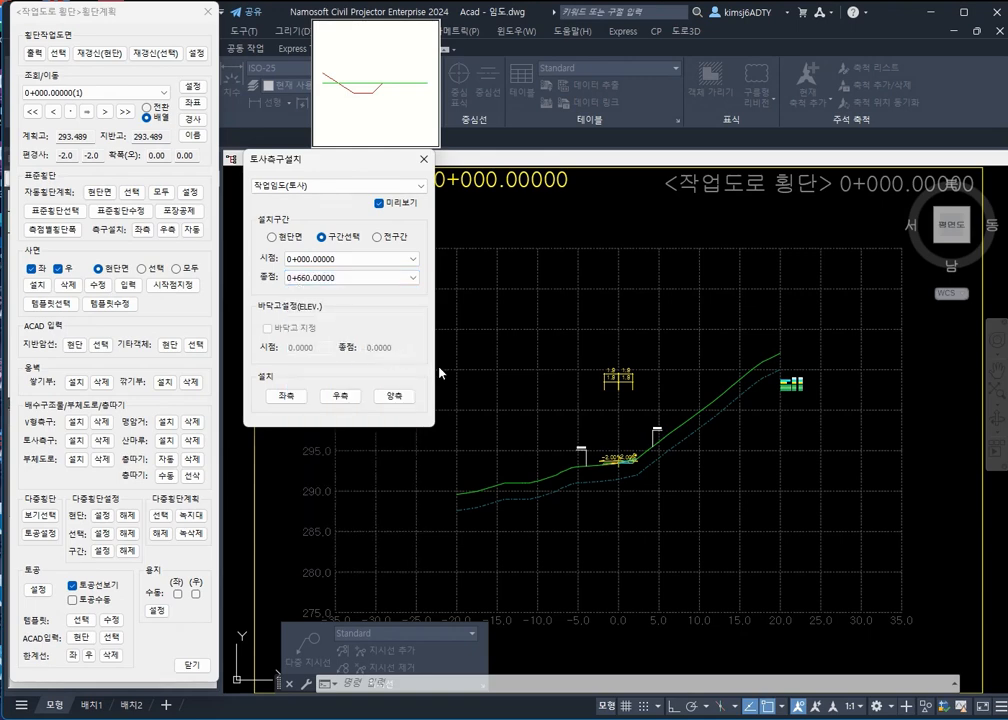
click(423, 159)
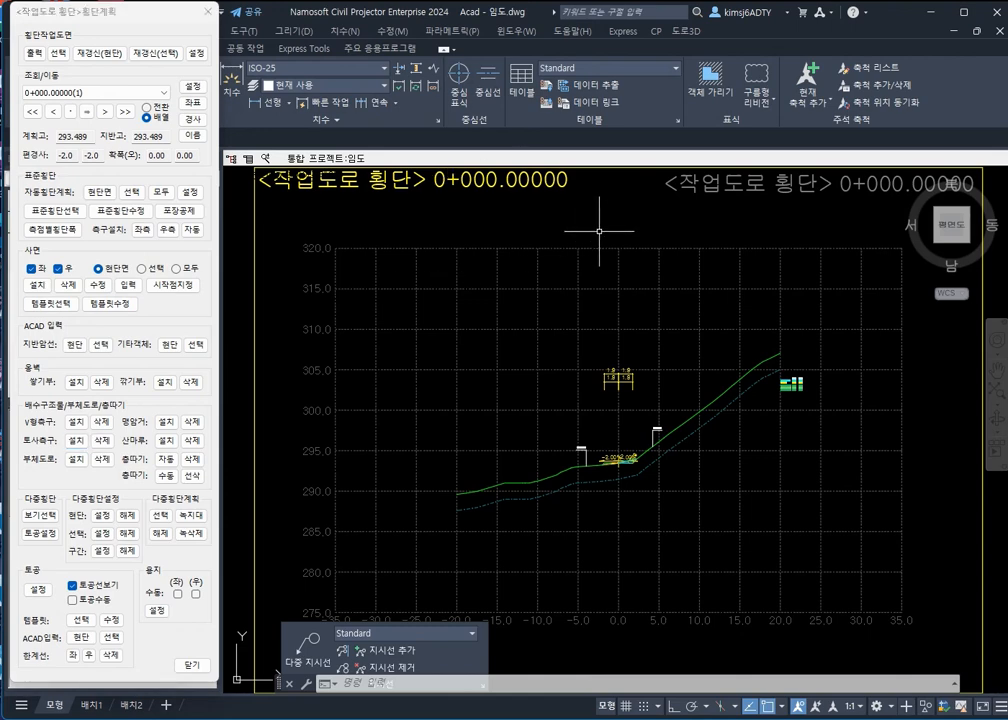
Close the 작업도로 횡단 cross-section planning dialog and expand the 평면선형 branch of the 임도 project tree
scroll(596, 229, down, 3)
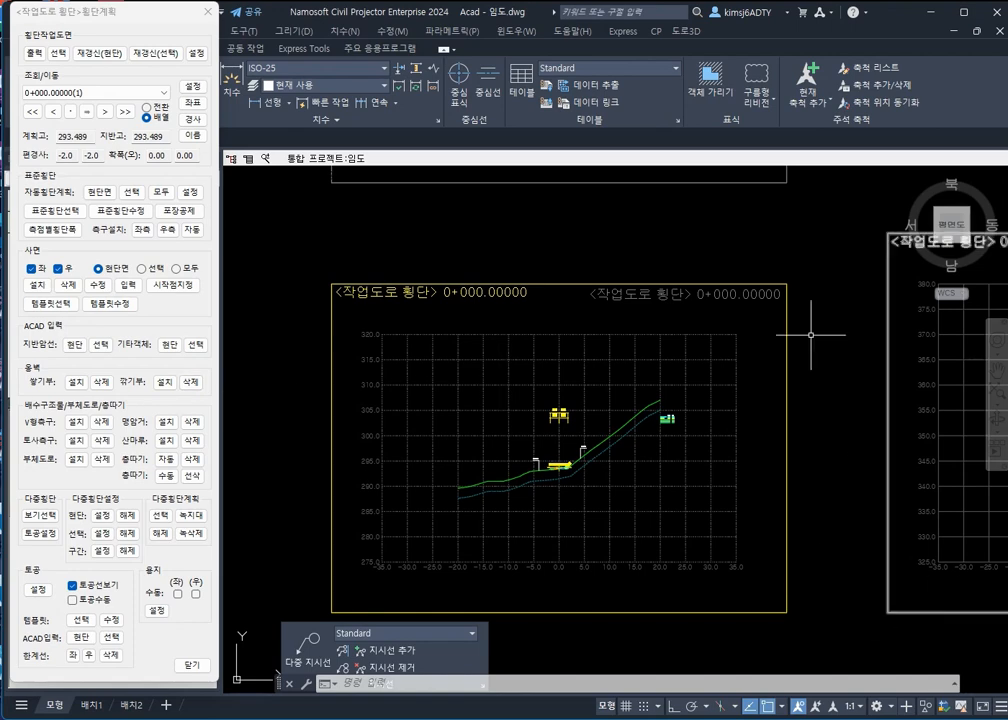
scroll(503, 468, up, 5)
scroll(675, 452, up, 4)
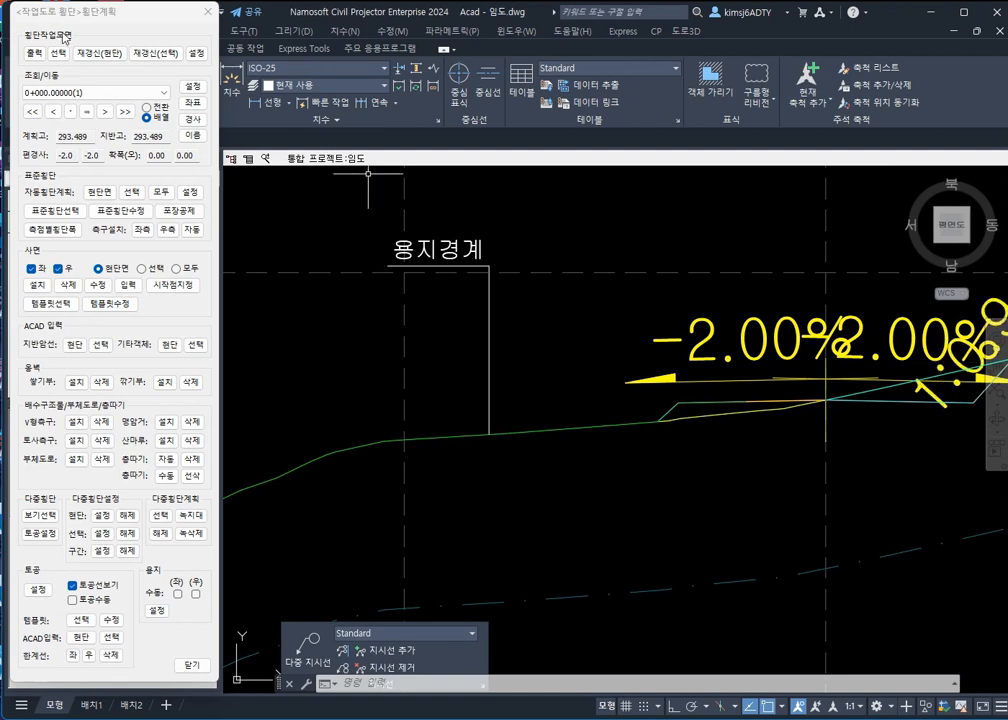
click(208, 11)
click(72, 298)
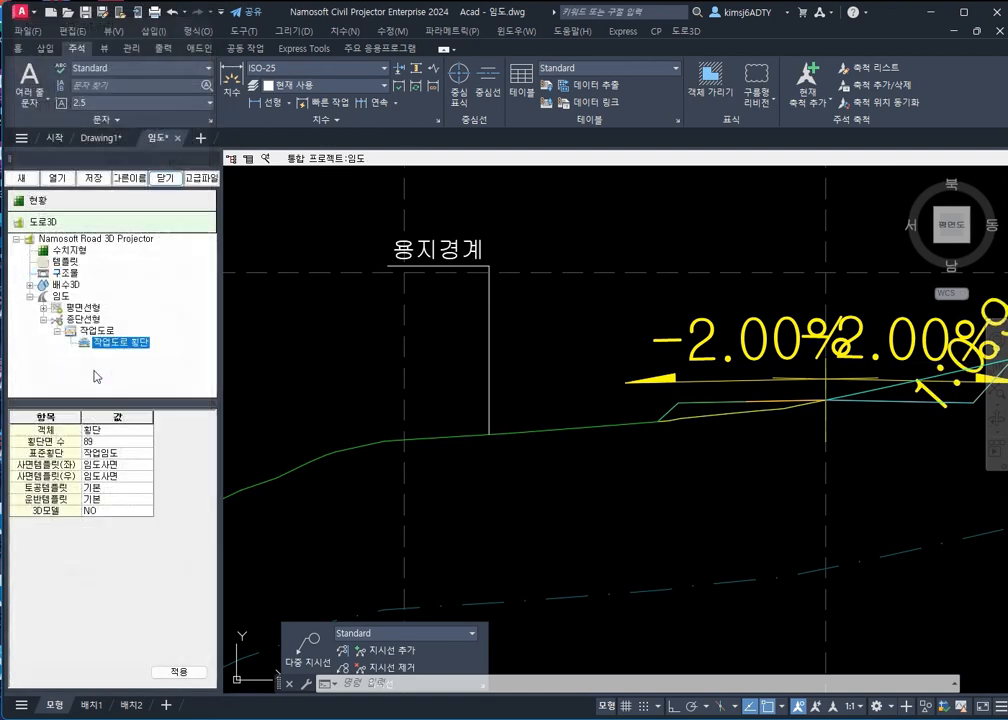
click(68, 262)
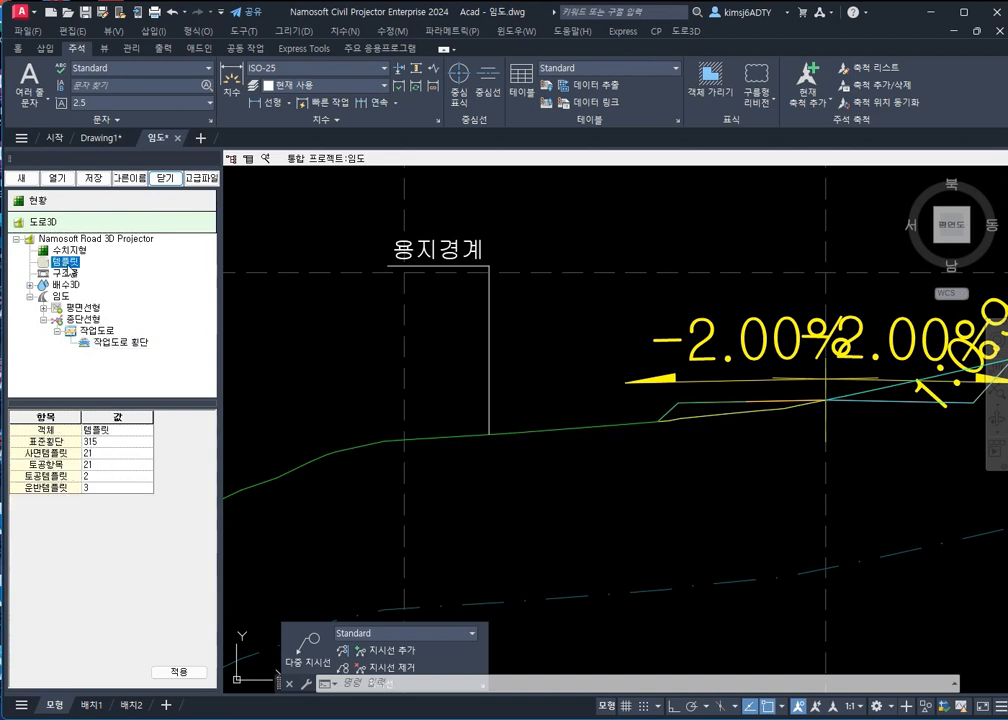
click(44, 308)
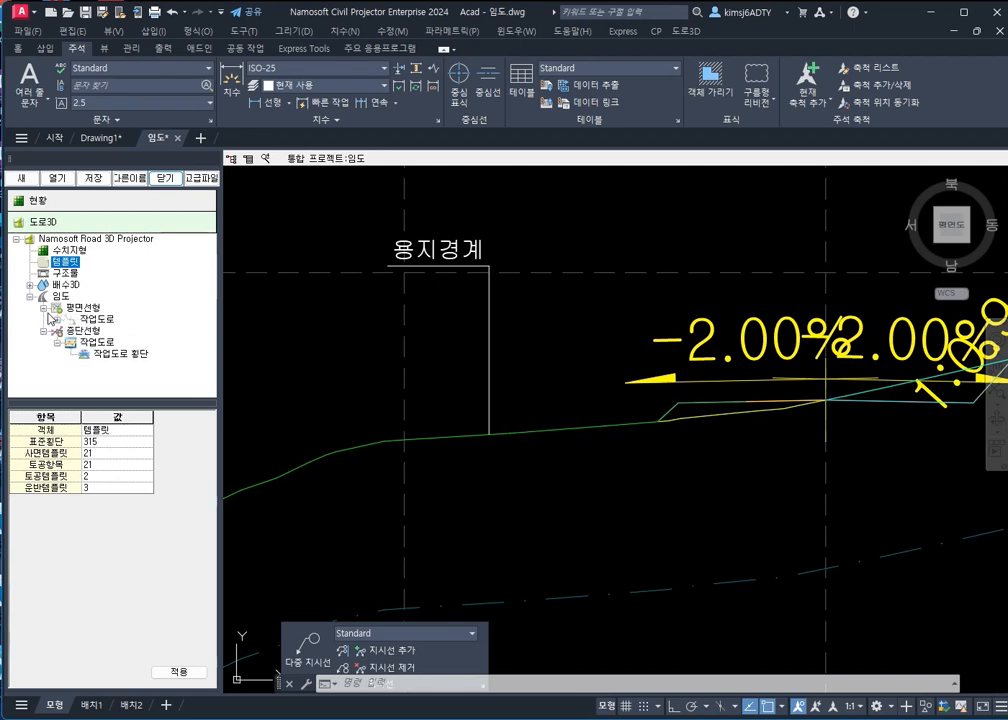
Review the superelevation/widening plan (편경사/확폭 계획) of the 작업도로 horizontal alignment
click(97, 318)
right_click(97, 318)
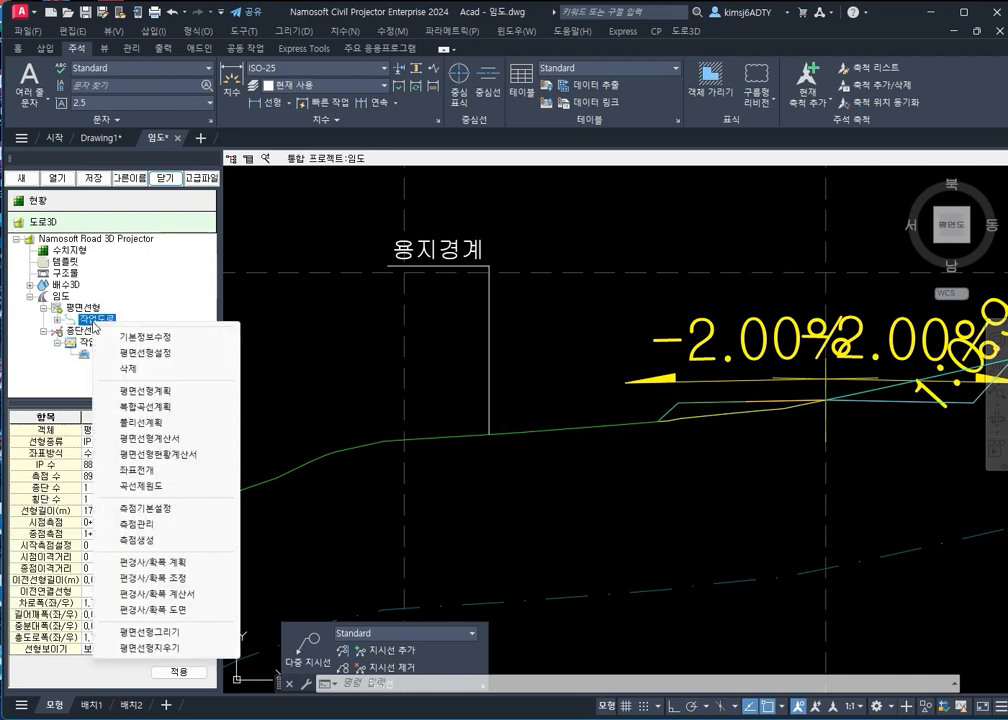
click(175, 566)
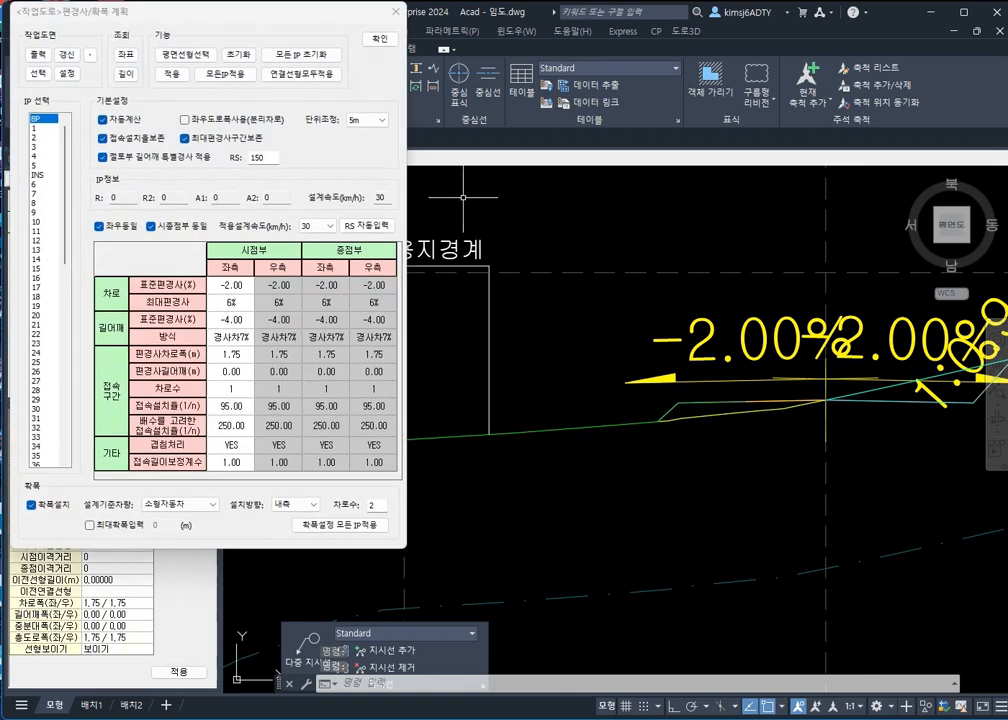
click(389, 42)
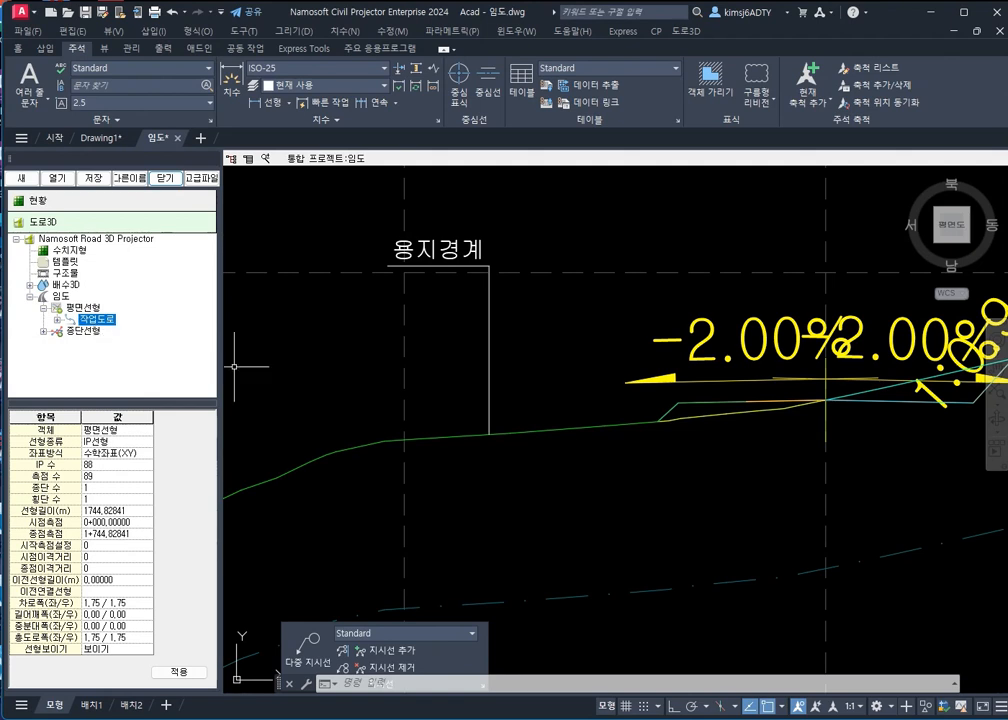
Check the template's user-defined superelevation table (사용자편경사) for maximum superelevation by curve radius
right_click(70, 261)
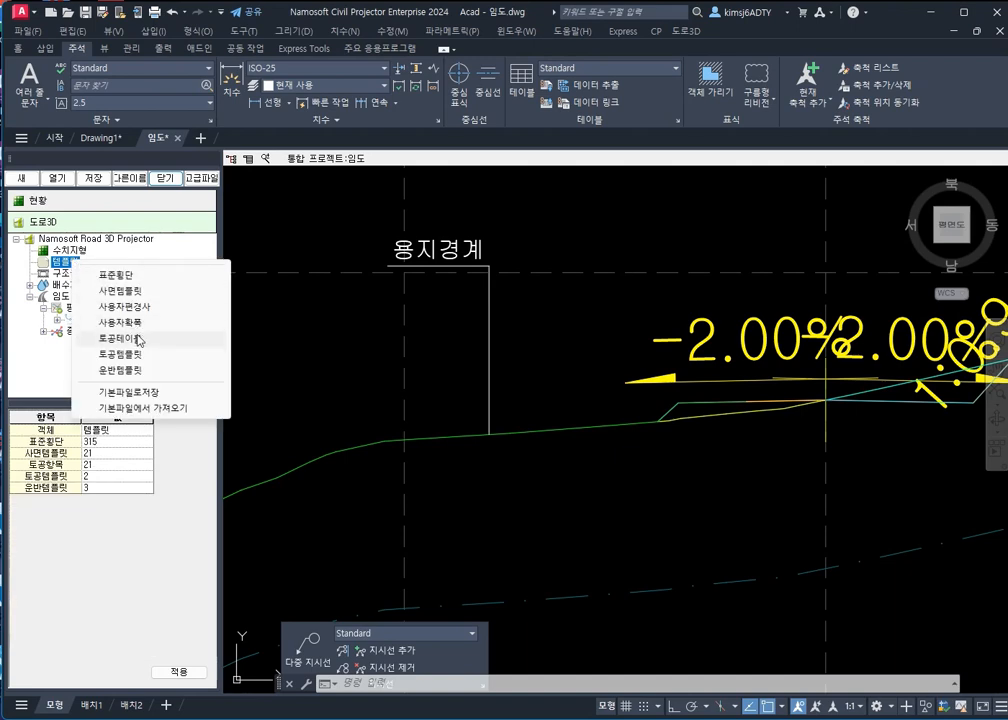
click(130, 306)
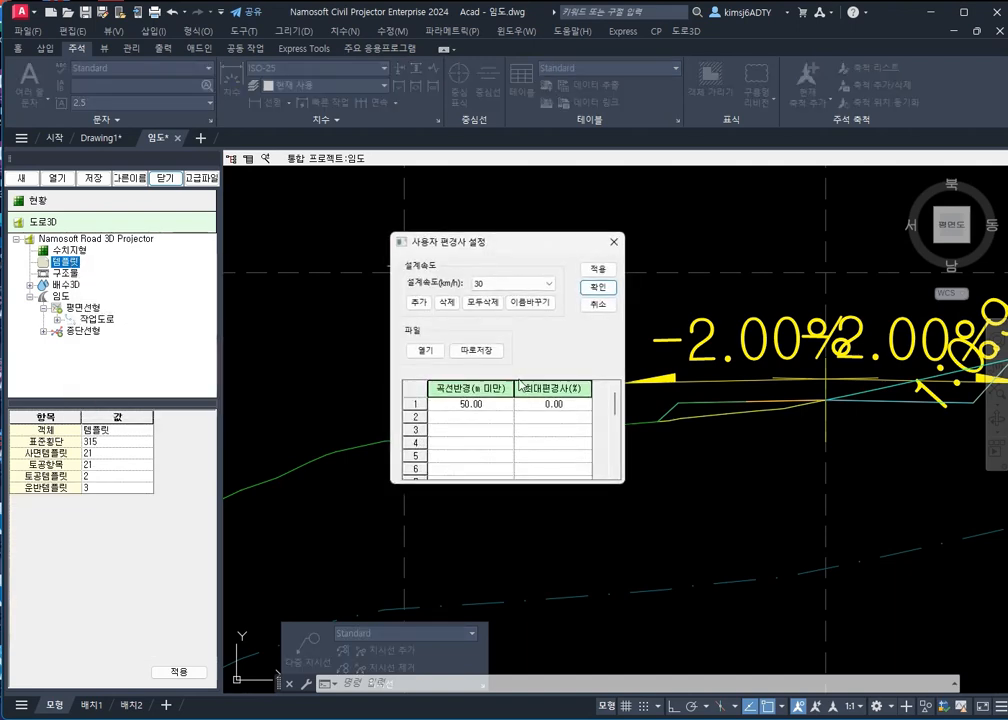
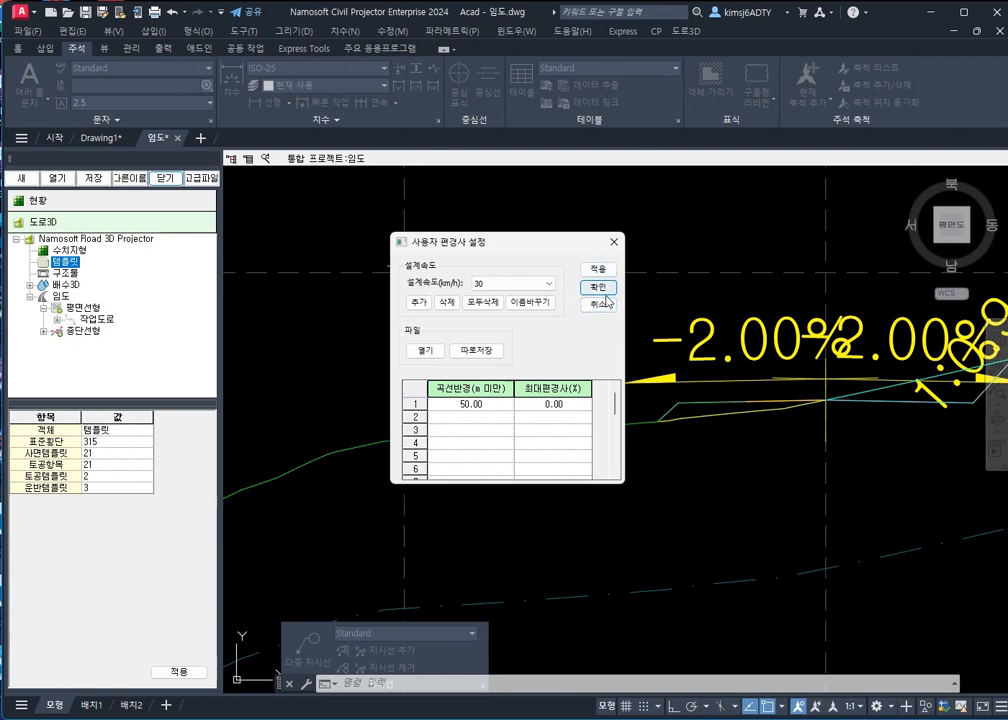
click(599, 287)
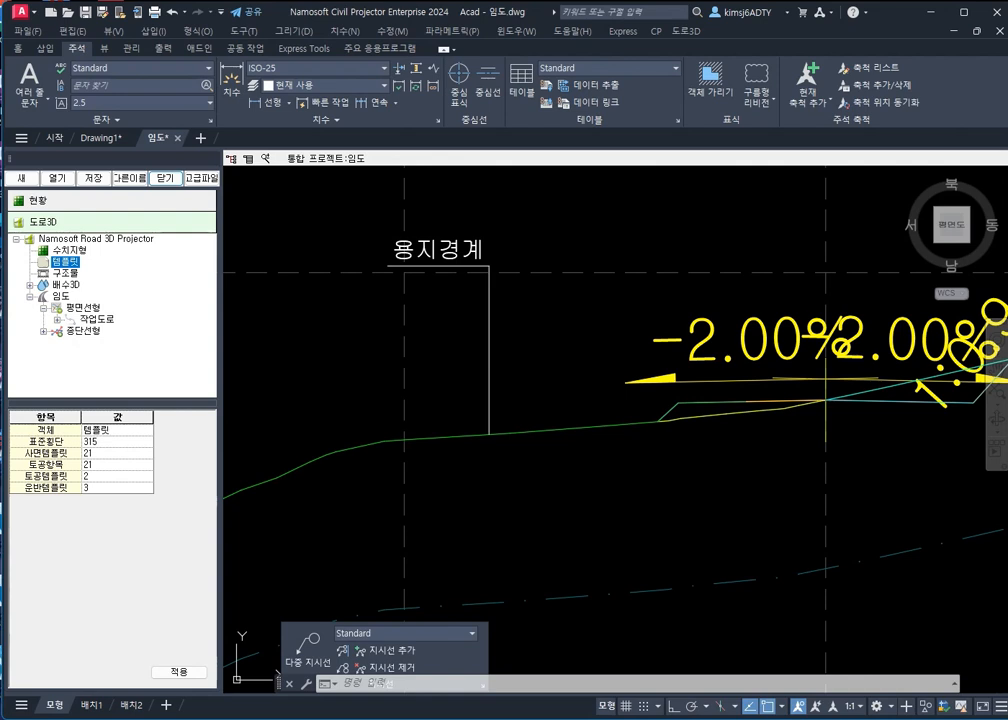
right_click(65, 270)
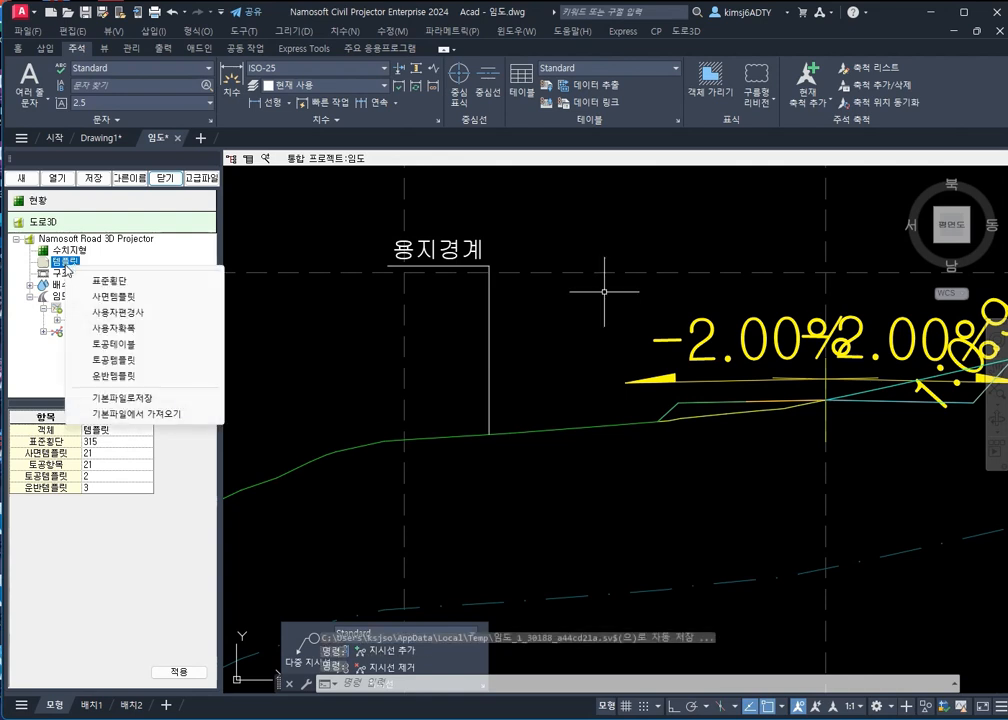
click(138, 314)
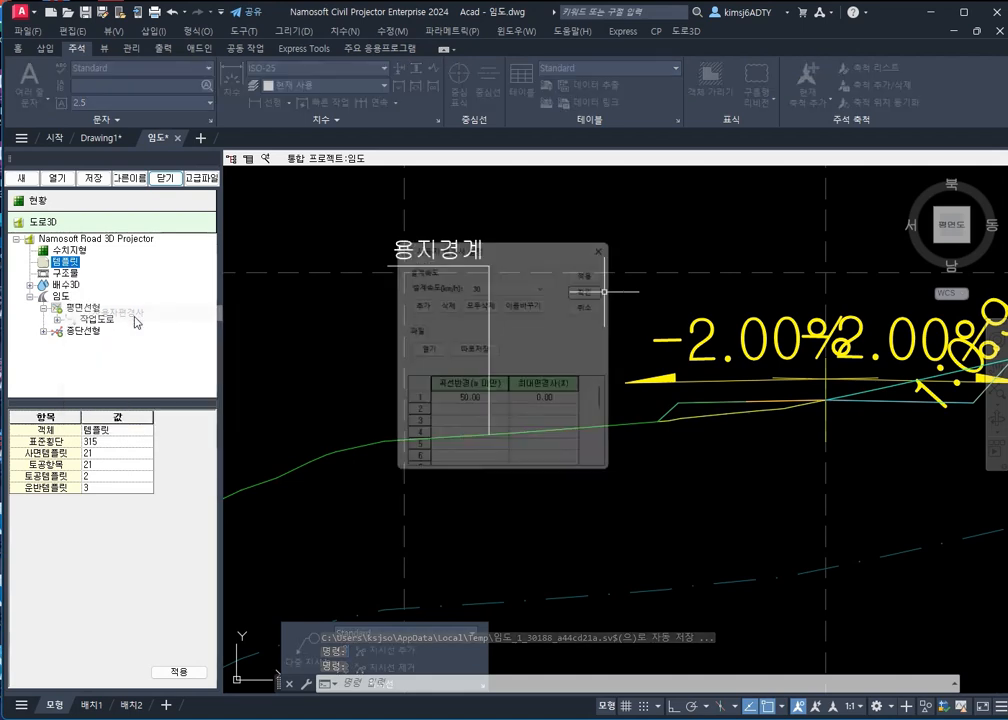
click(598, 304)
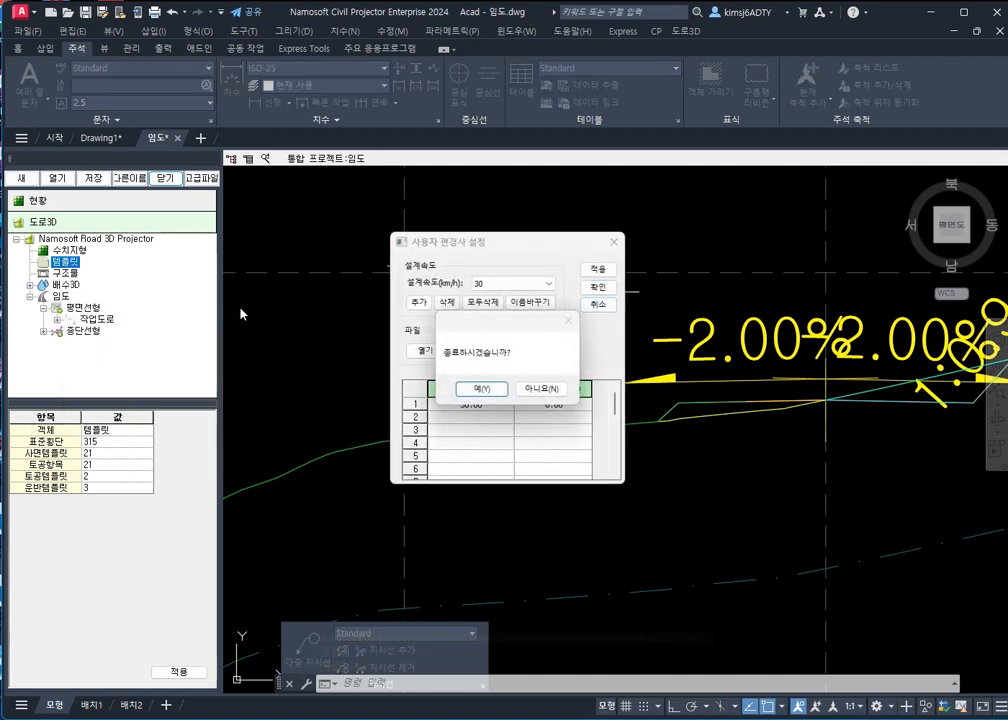
click(480, 389)
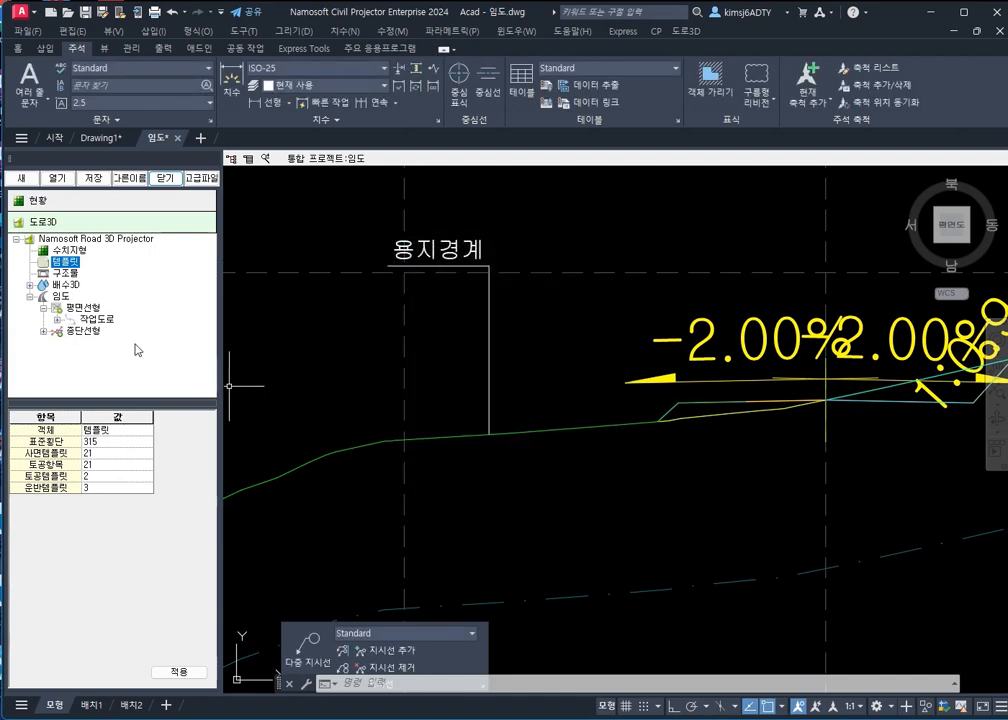
In the superelevation/widening plan of 작업도로, set the maximum superelevation (최대편경사) of IP 3 to 사용자정의
click(105, 320)
right_click(108, 322)
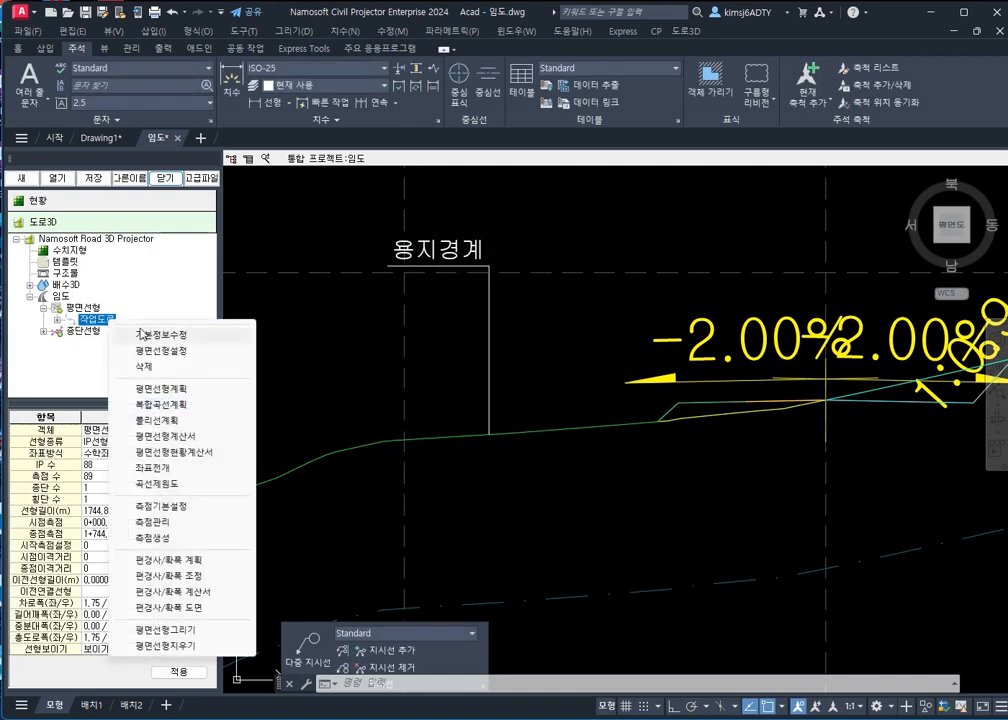
click(186, 560)
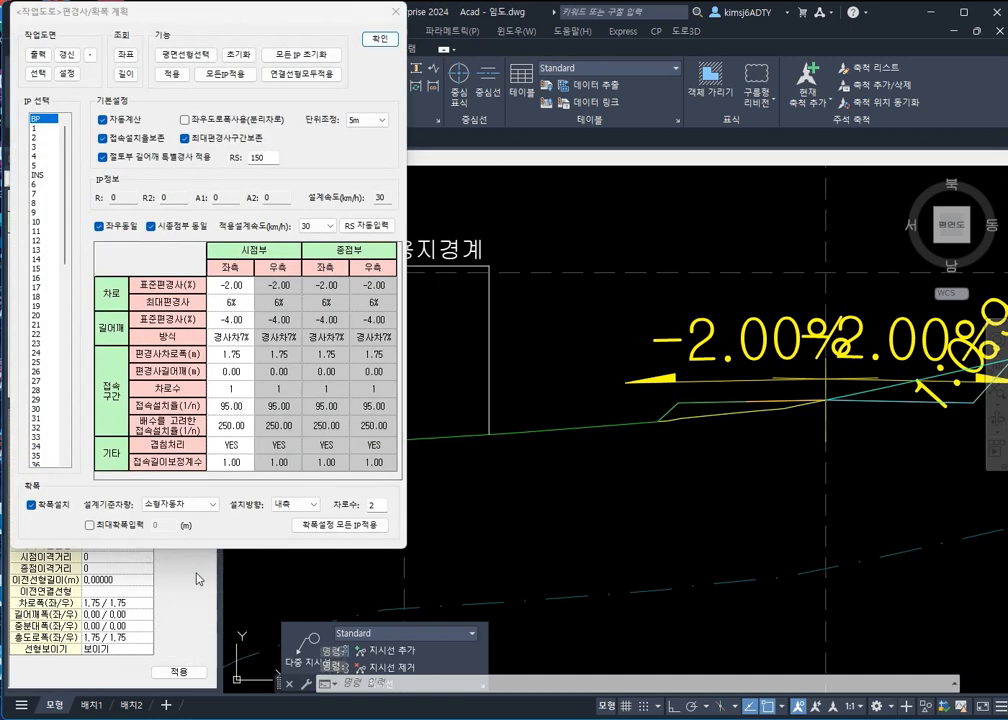
click(232, 306)
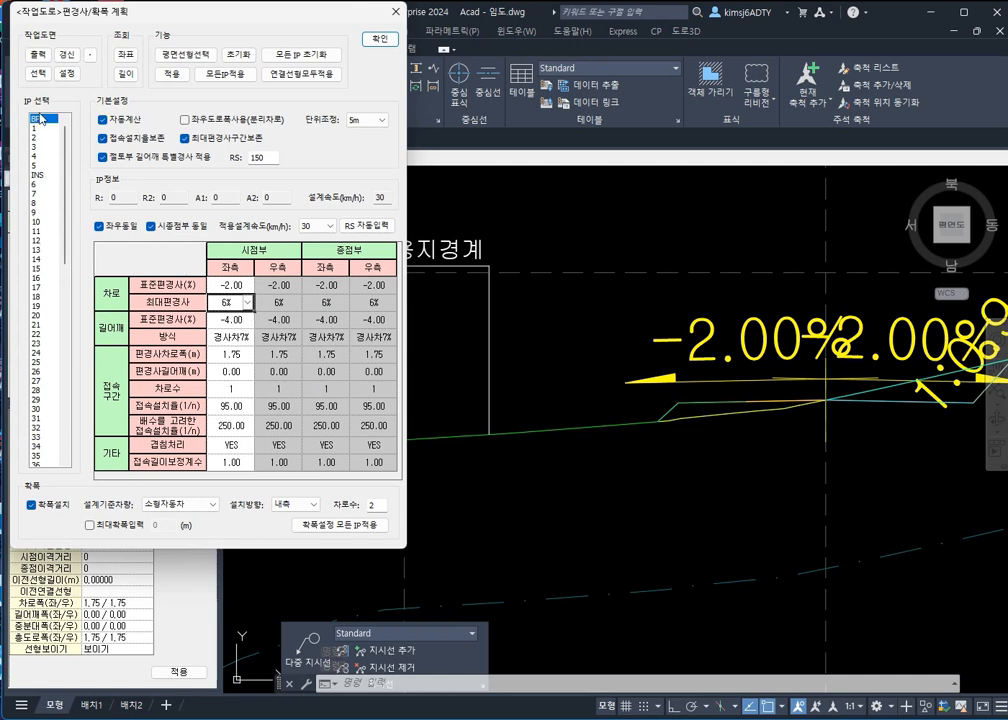
click(42, 147)
click(249, 308)
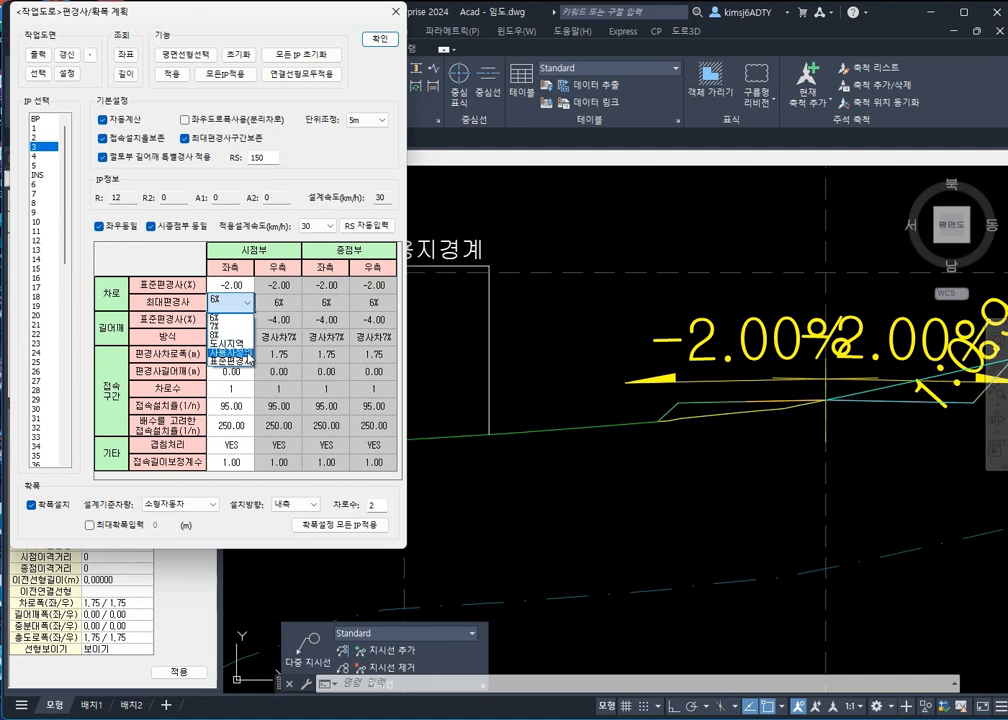
click(240, 353)
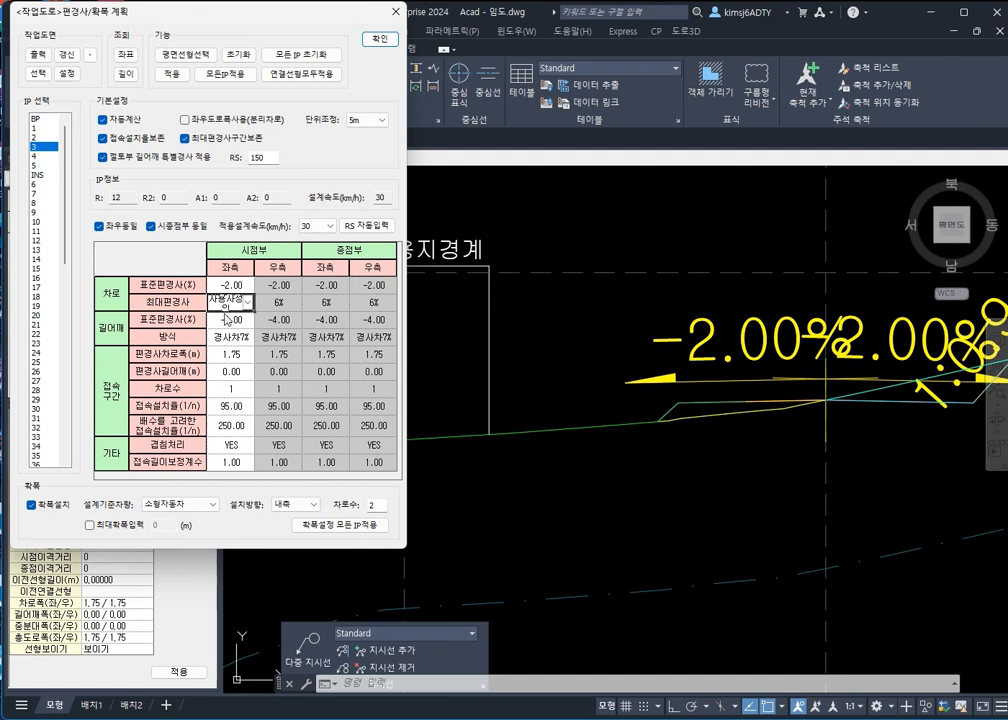
Apply IP 3's superelevation plan to all IPs of 작업도로 and accept the plan
click(205, 73)
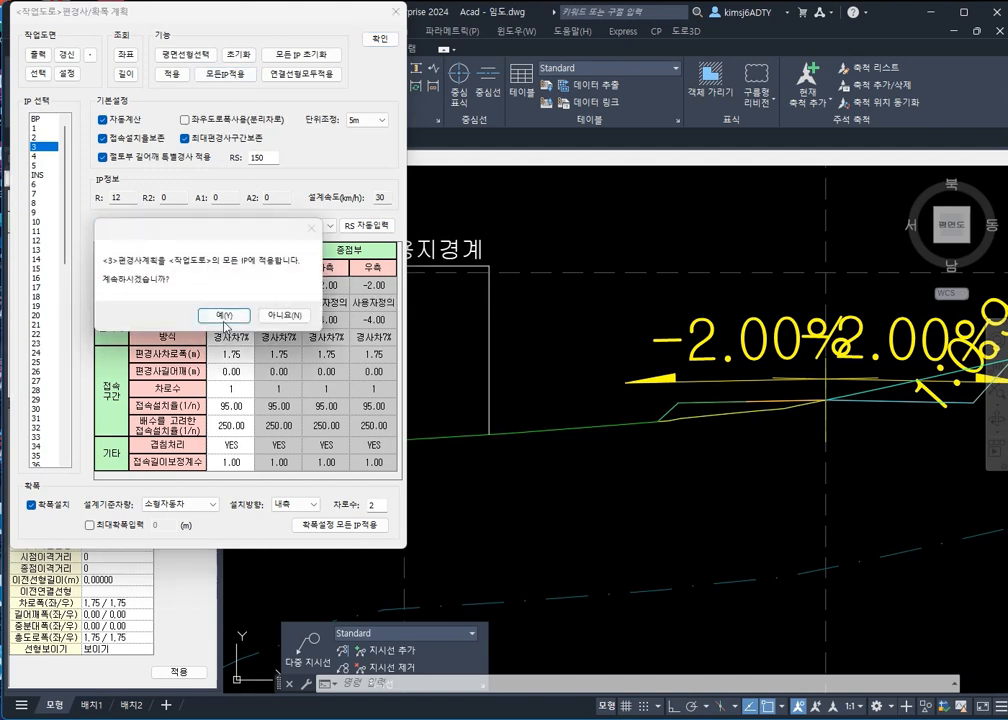
click(225, 316)
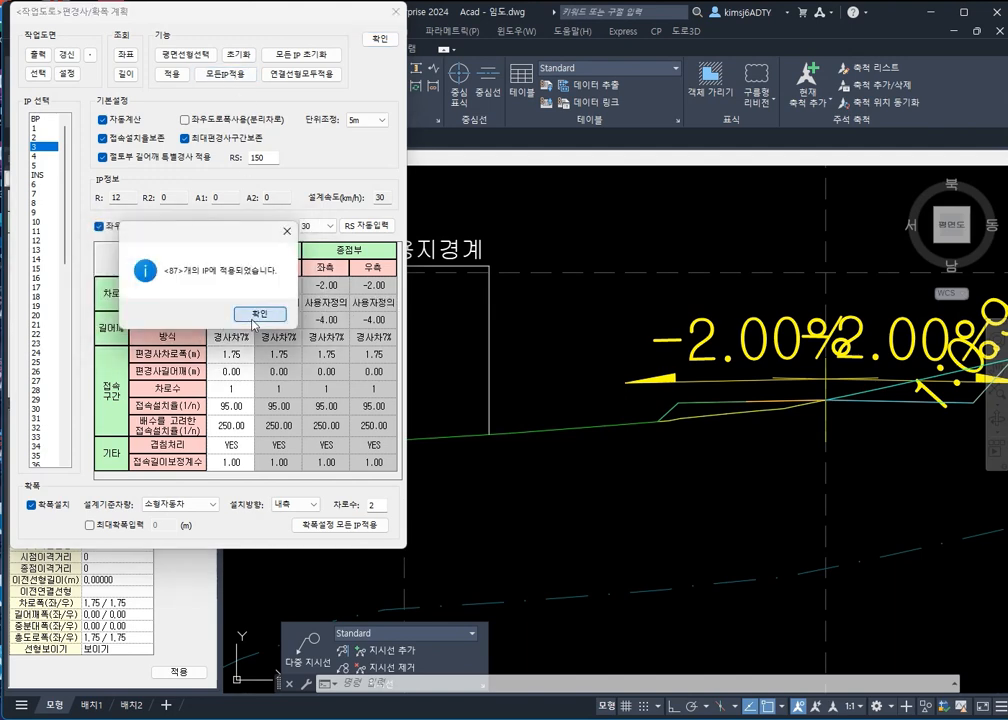
click(258, 314)
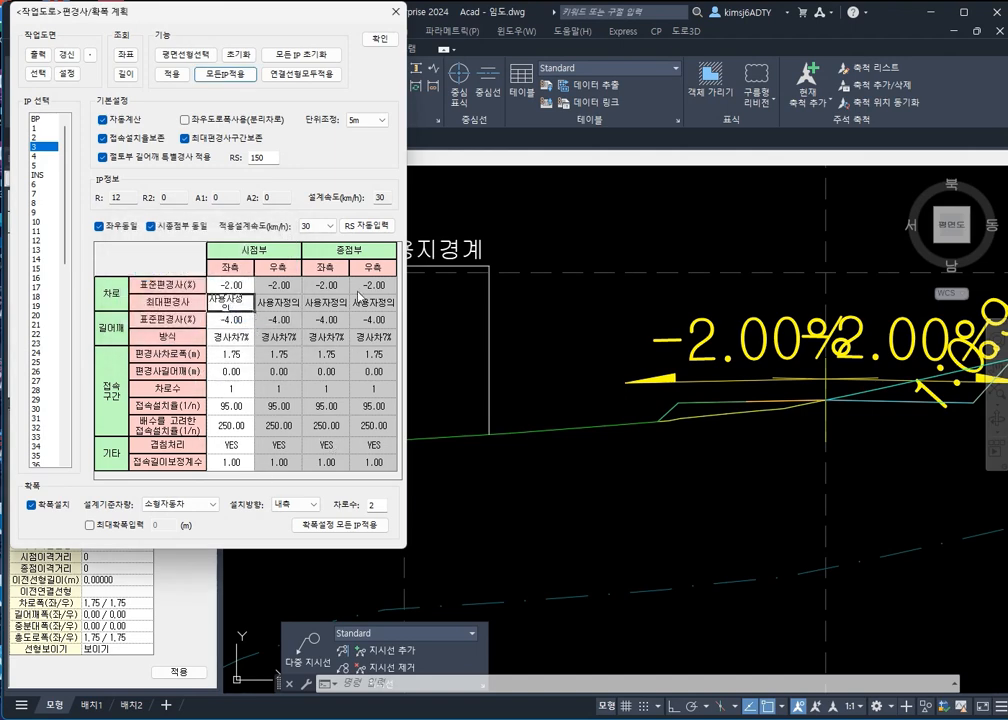
click(379, 39)
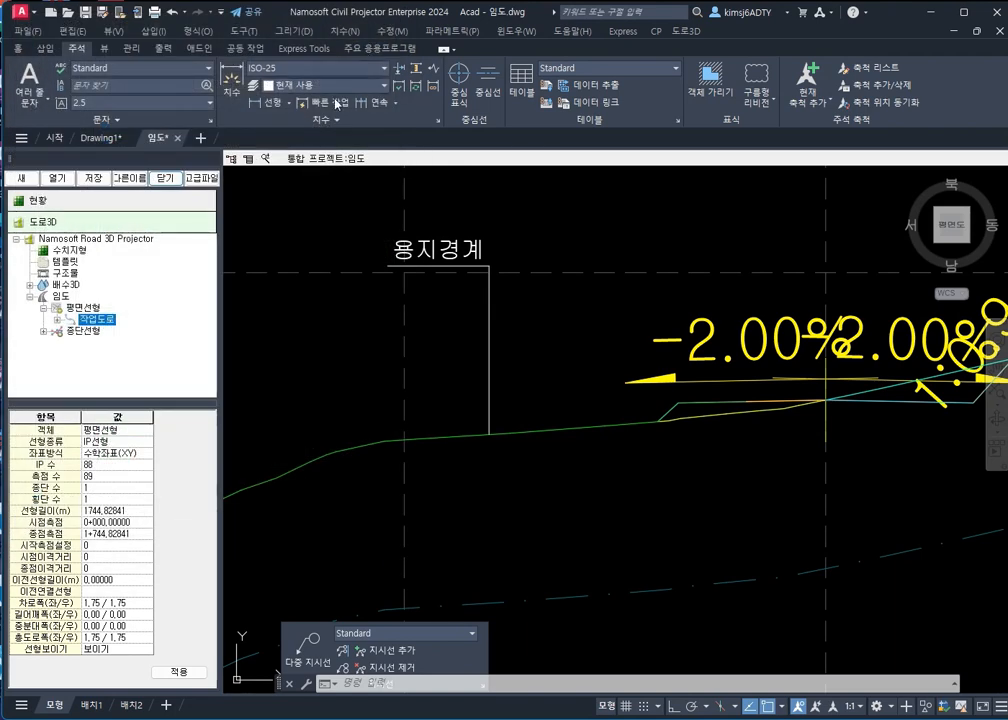
Start the superelevation/widening adjustment (편경사/확폭 조정) for 작업도로 and output its working drawing just above the longitudinal profile
right_click(111, 323)
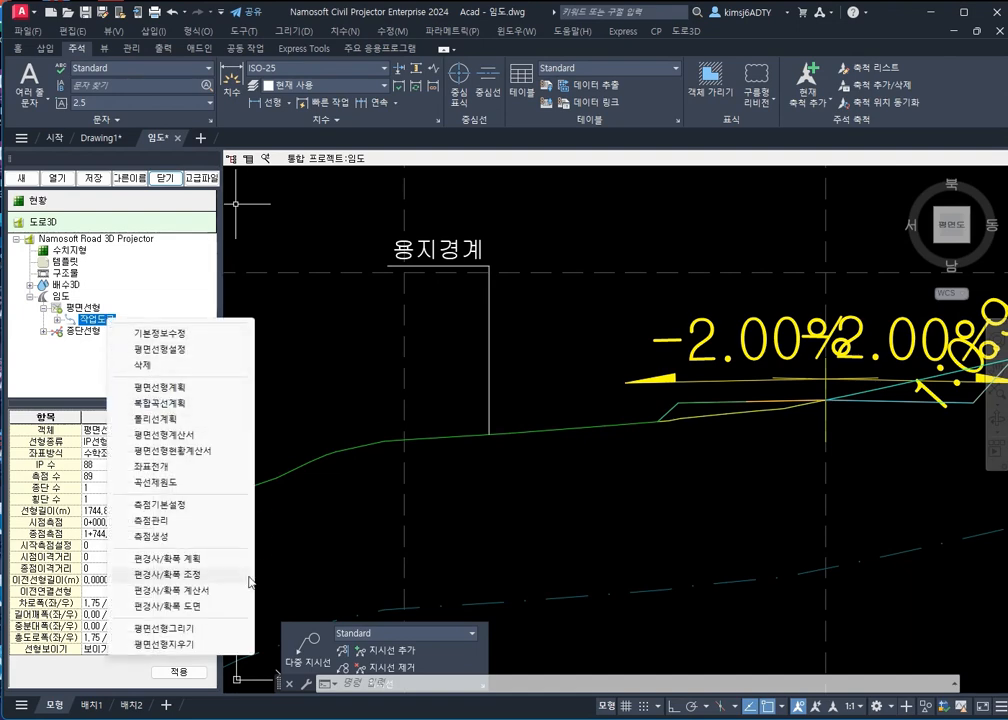
click(194, 575)
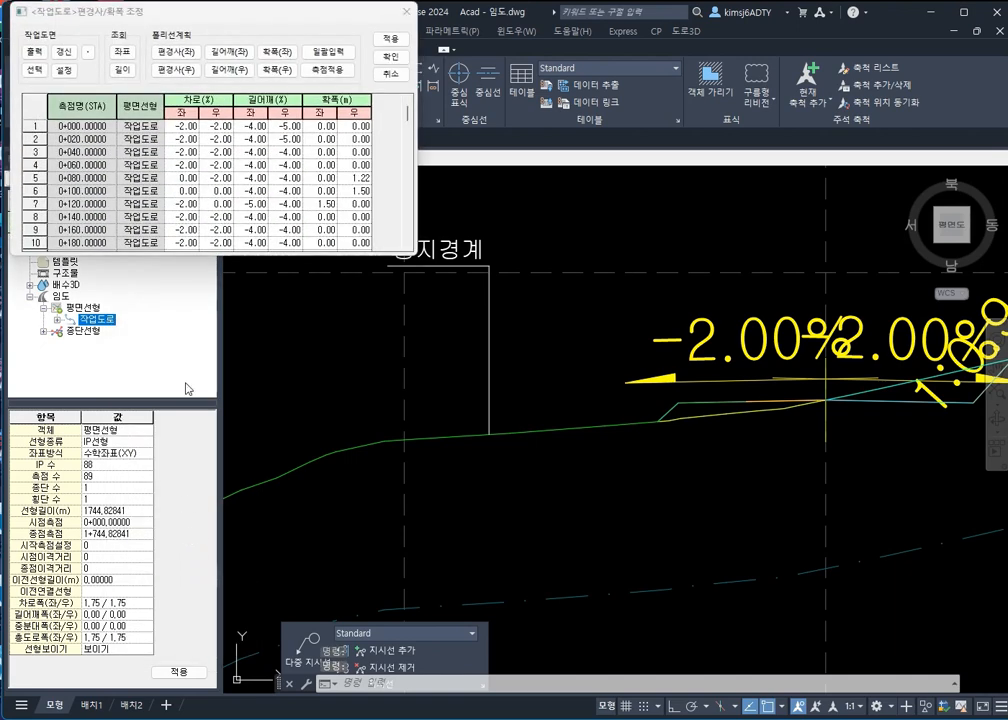
click(35, 52)
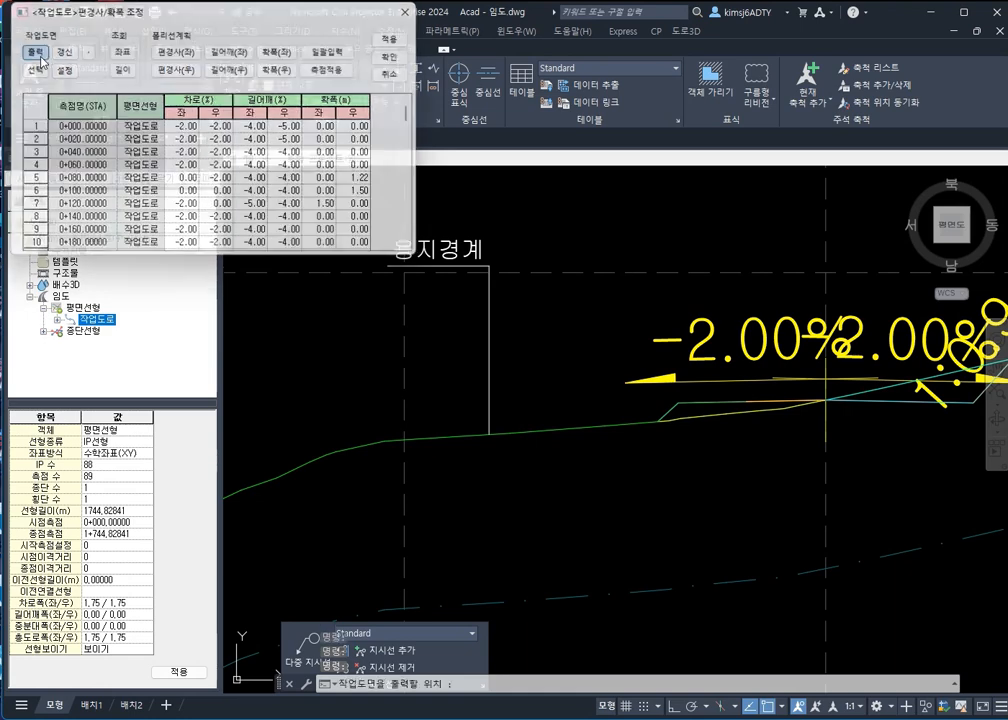
scroll(380, 352, down, 10)
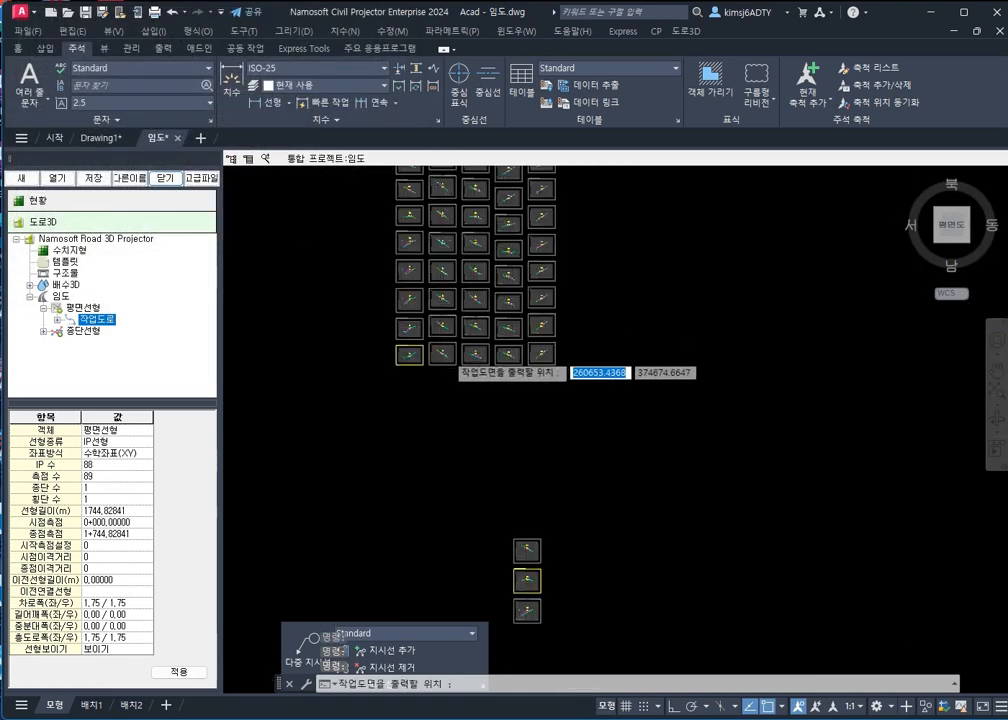
scroll(480, 385, down, 6)
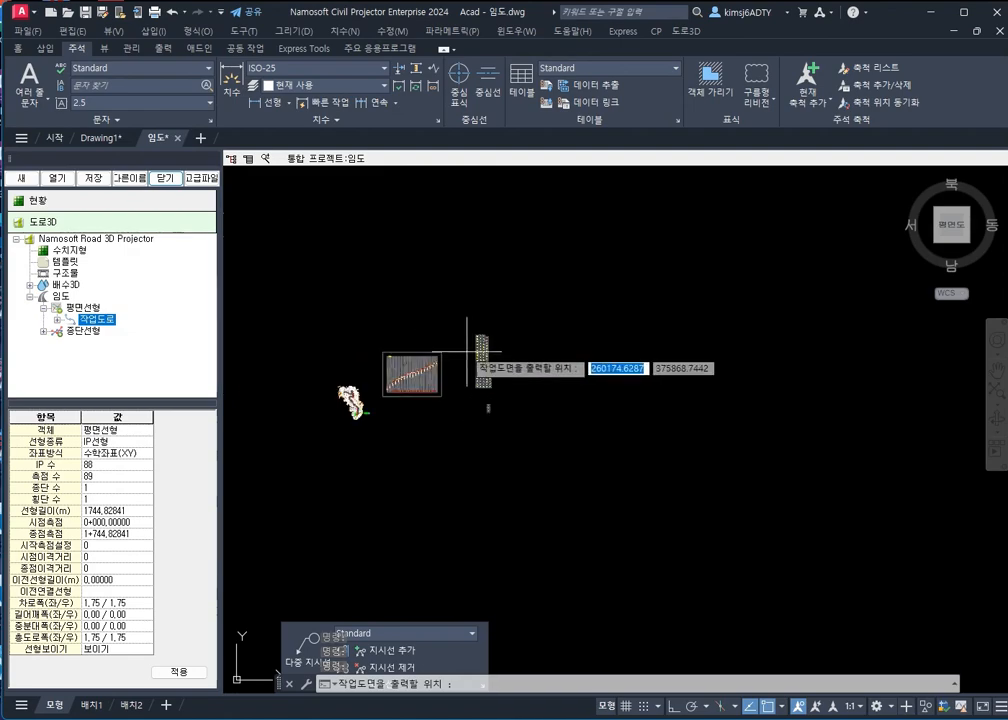
click(382, 331)
Examine the superelevation working drawing, comparing the lane superelevation lines with the 0% baseline from station 0+000 onward
scroll(408, 307, up, 9)
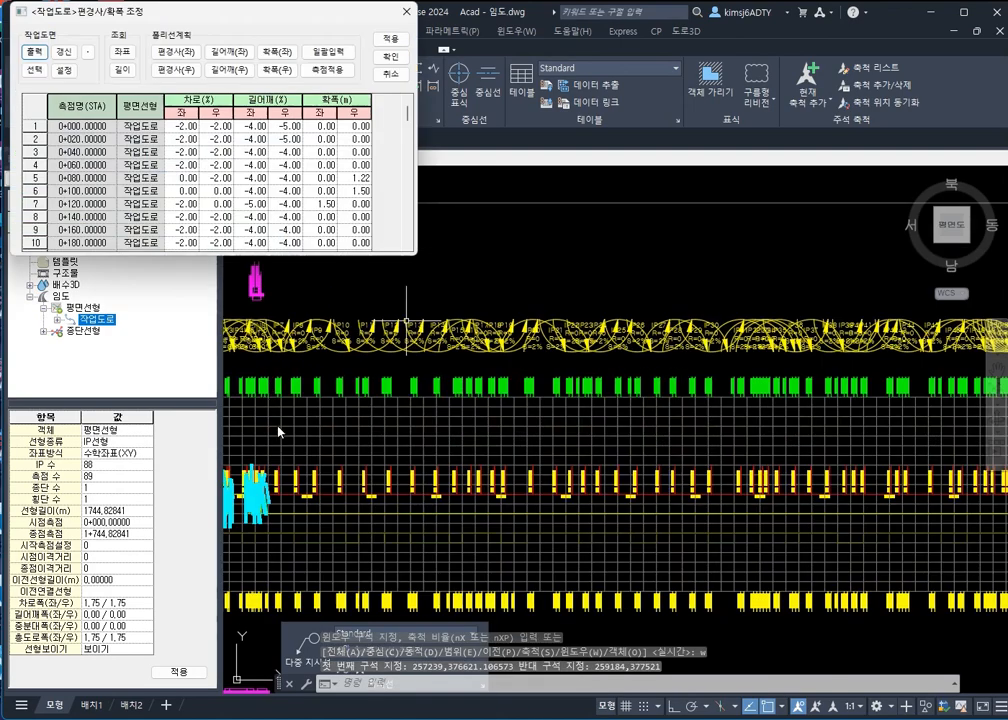
scroll(437, 356, down, 4)
scroll(385, 441, up, 6)
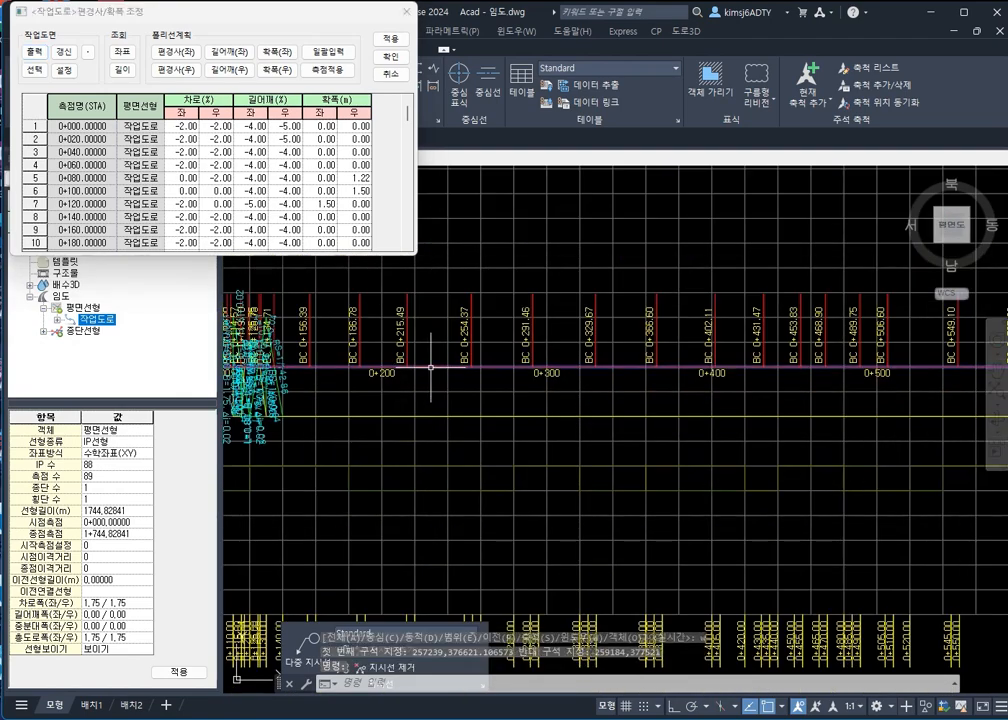
scroll(430, 390, down, 5)
scroll(425, 405, up, 5)
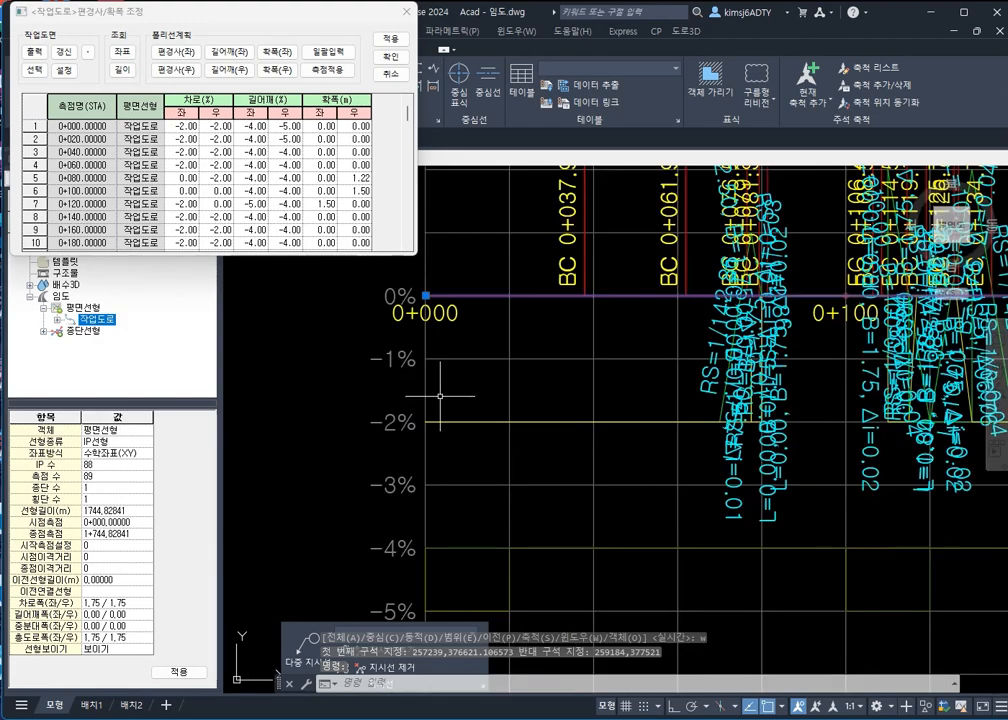
scroll(380, 388, down, 2)
scroll(383, 383, down, 4)
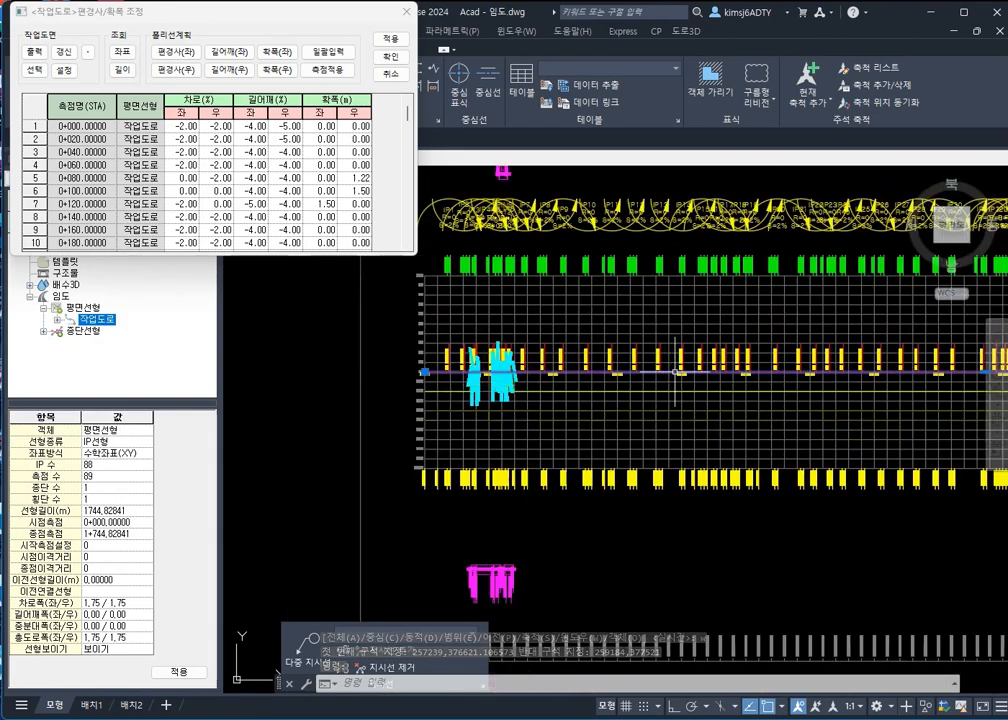
scroll(560, 380, up, 4)
scroll(610, 380, up, 2)
scroll(628, 380, down, 5)
scroll(338, 376, up, 8)
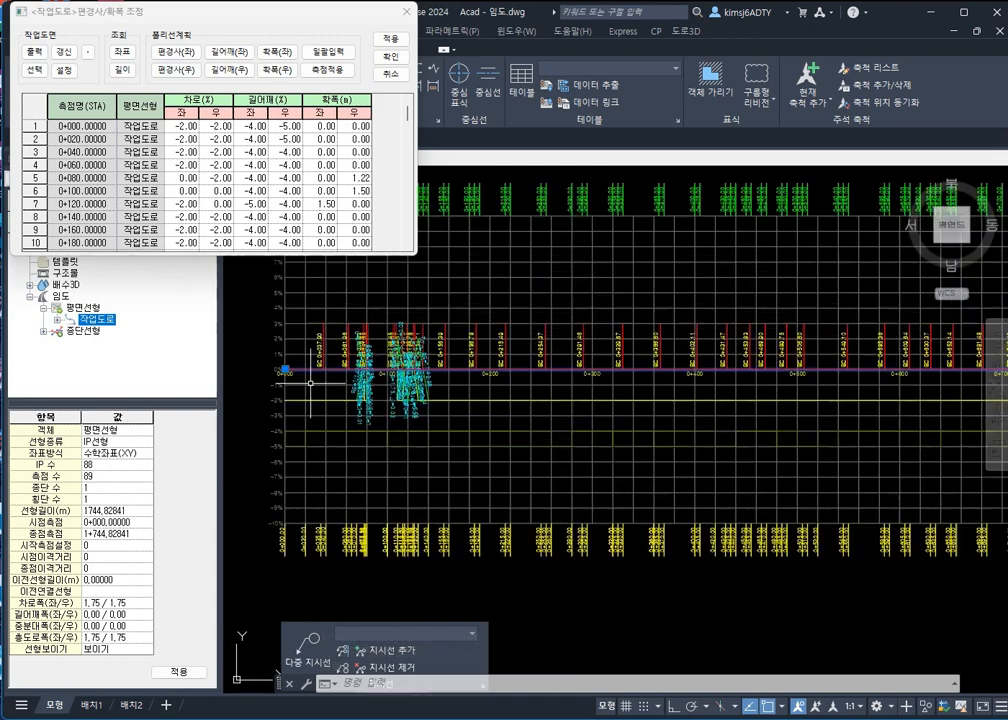
scroll(440, 410, down, 3)
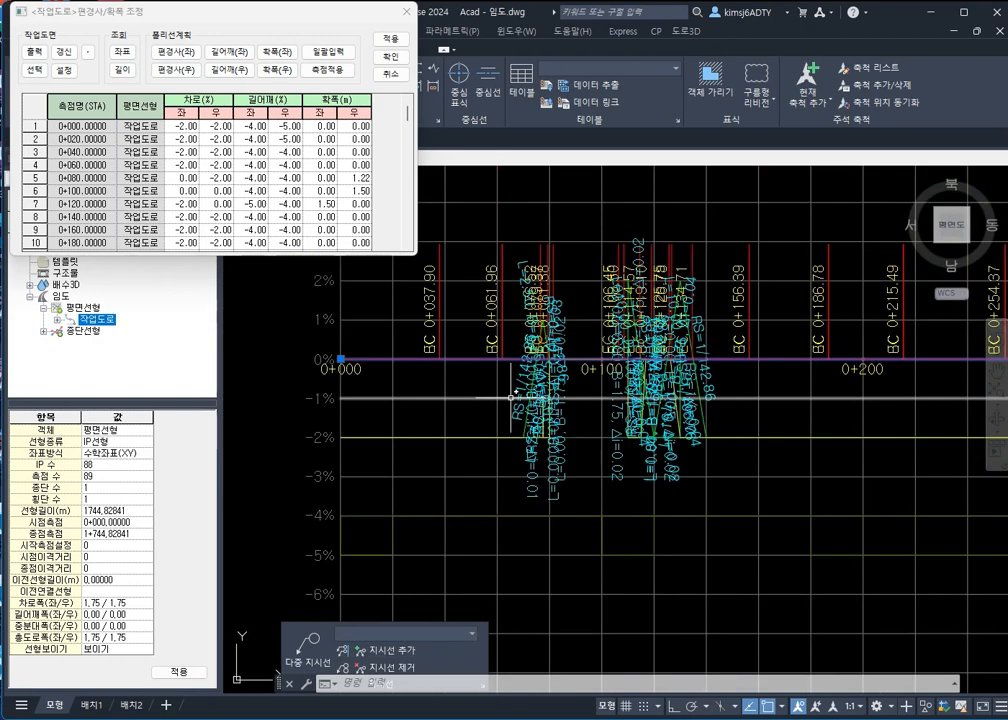
Assign the 0% baseline polyline as both the left and right lane superelevation of 작업도로
click(175, 51)
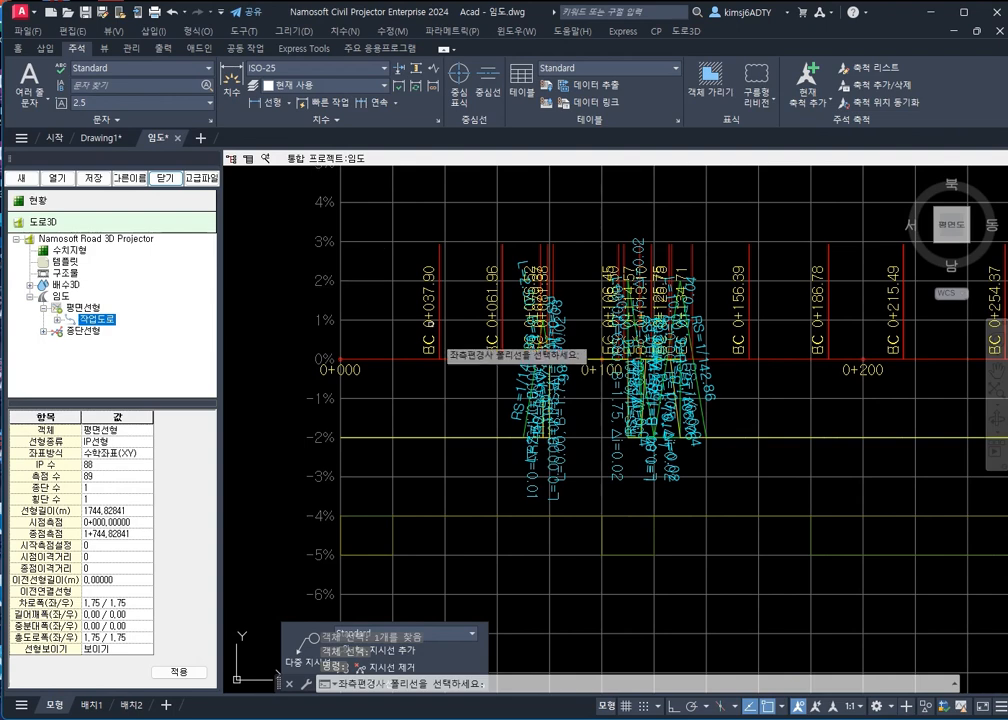
click(383, 360)
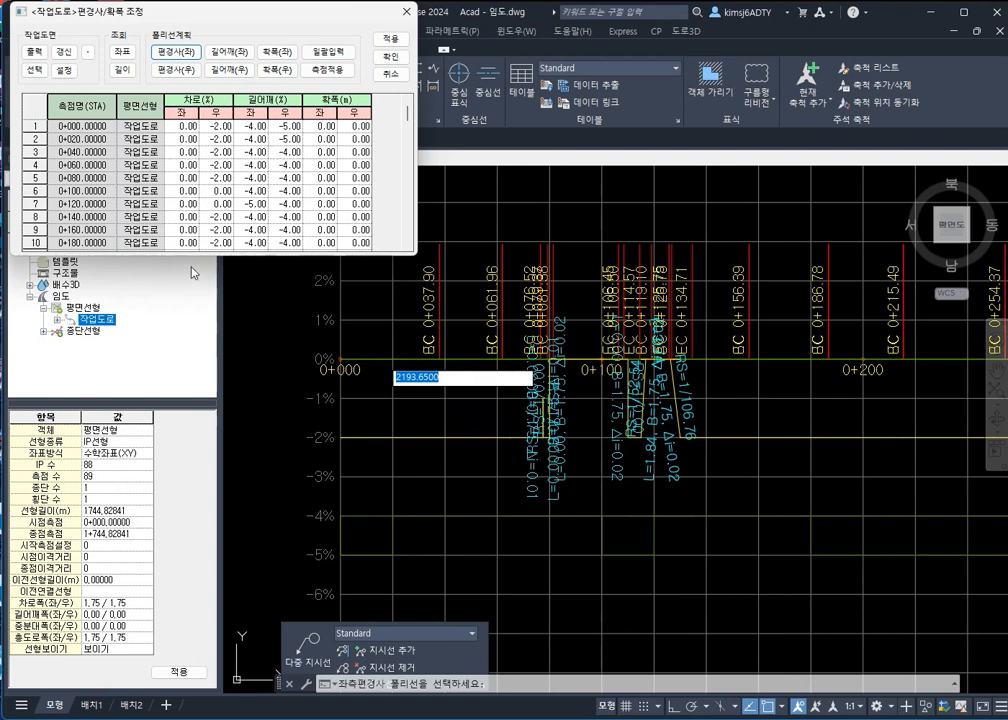
click(176, 70)
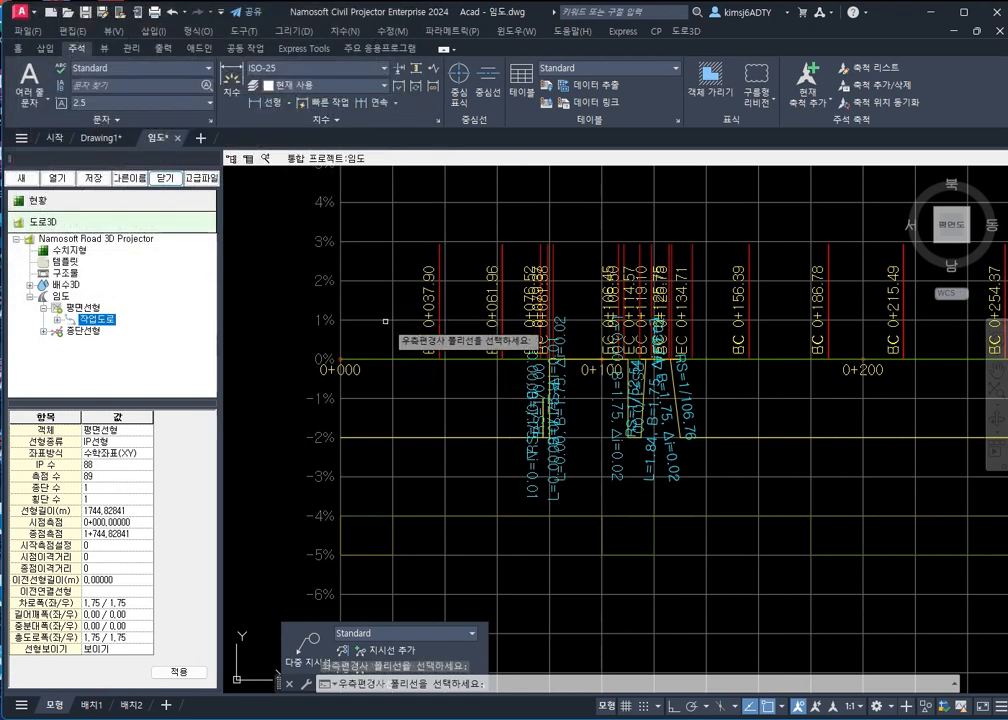
click(370, 358)
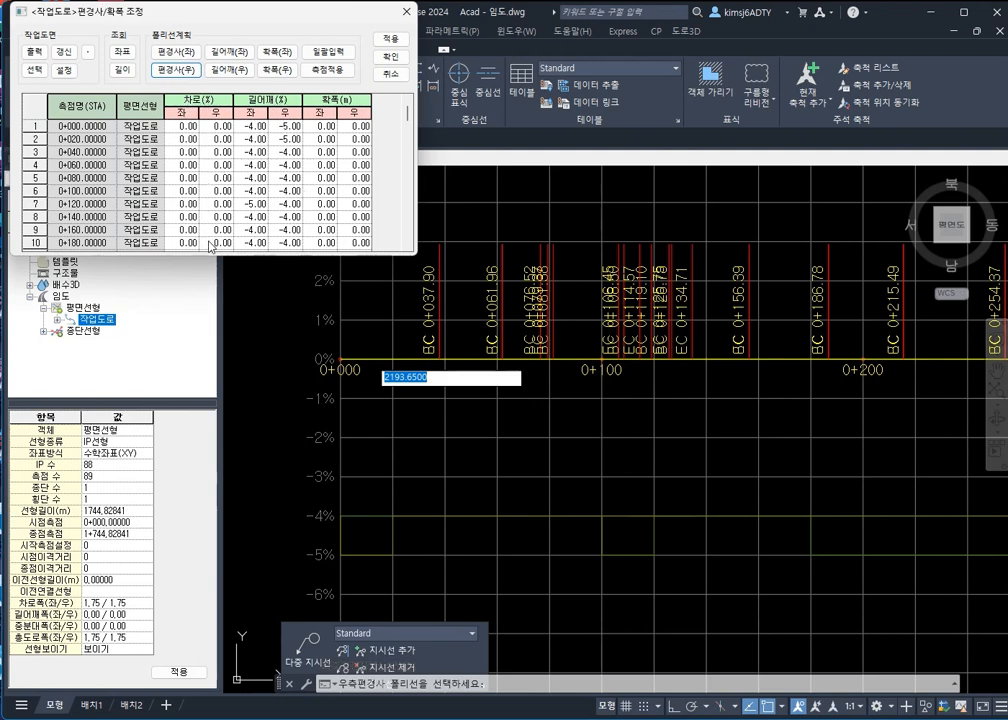
Accept the superelevation/widening adjustment (편경사/확폭 조정) of 작업도로 and redraw the cross-section working drawings that use it
scroll(204, 204, down, 8)
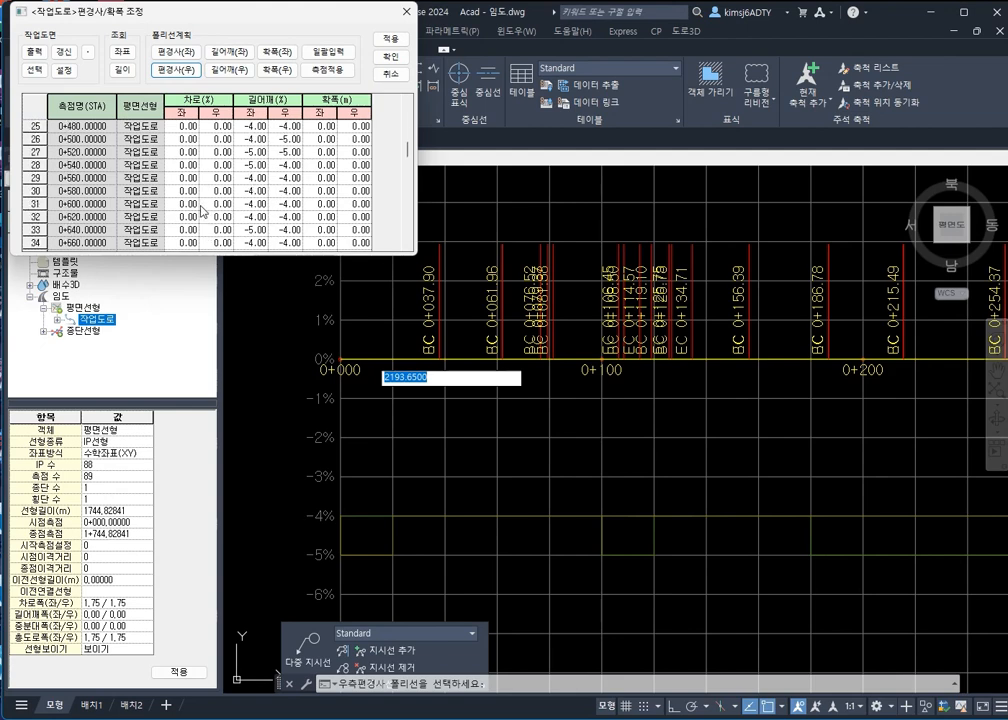
click(394, 58)
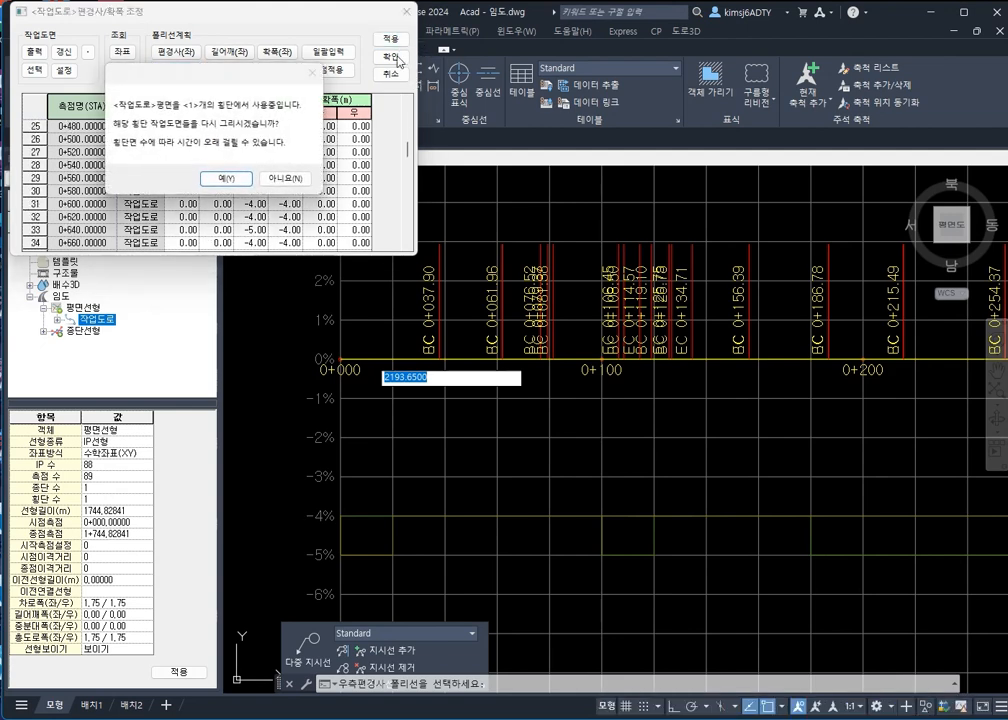
click(226, 179)
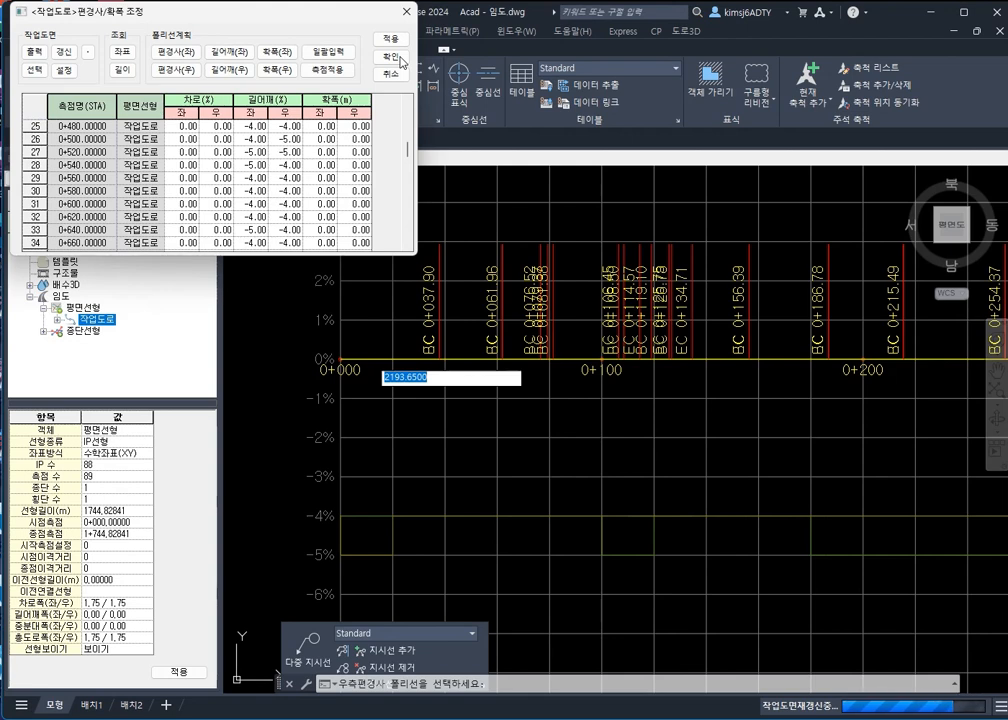
click(391, 58)
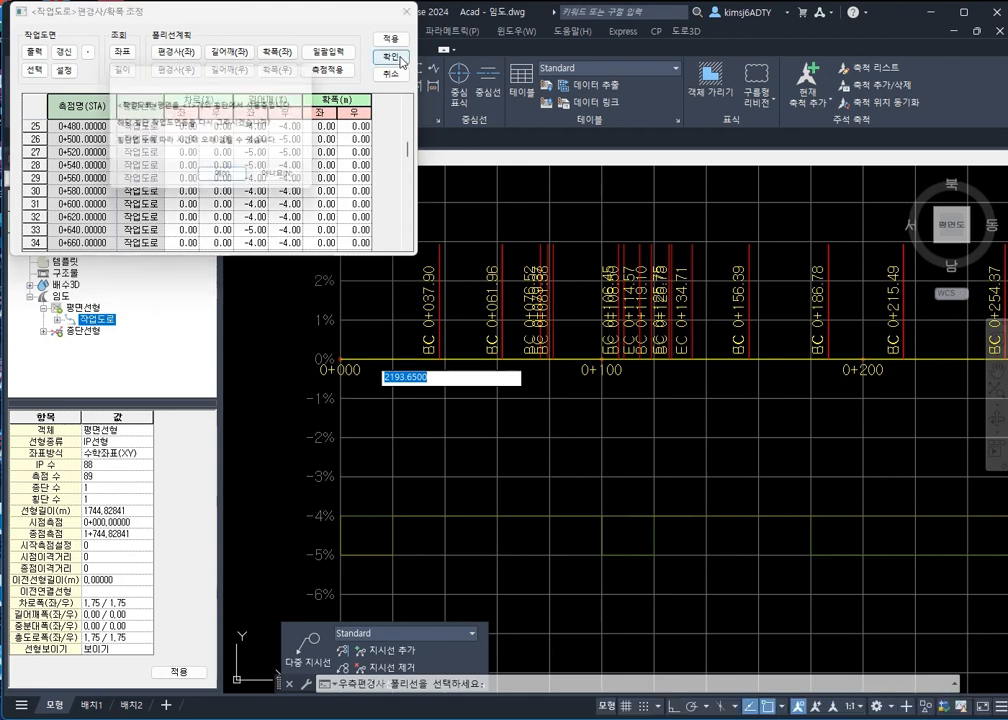
click(218, 179)
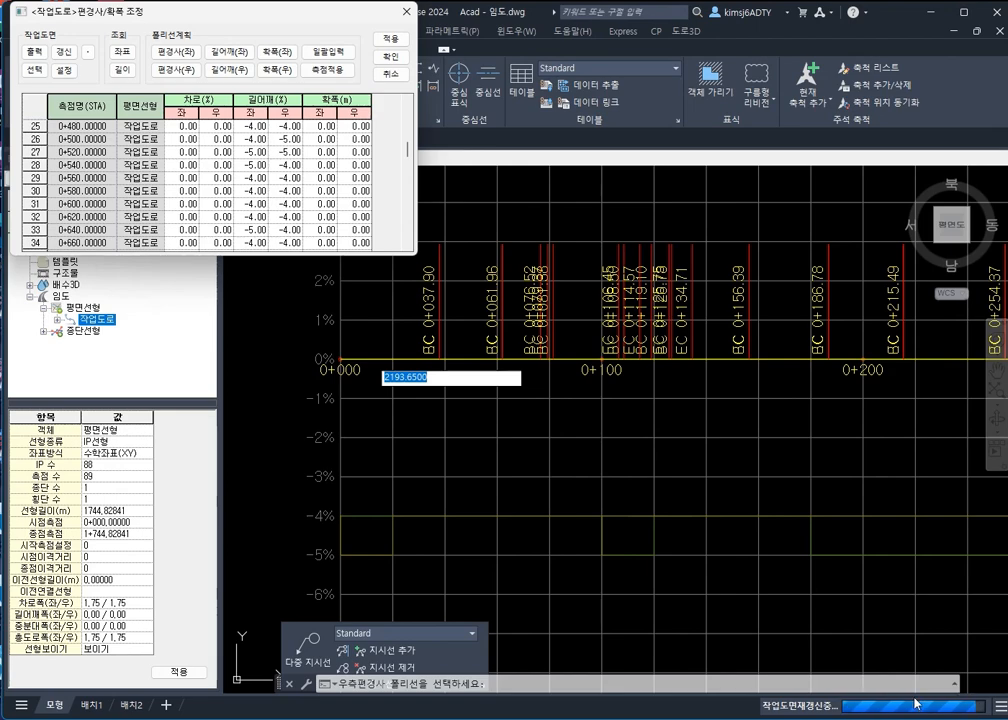
Examine the redrawn 작업도로 cross sections, checking the left and right lane slopes at several stations, including 0+440 and 0+020
scroll(763, 598, down, 10)
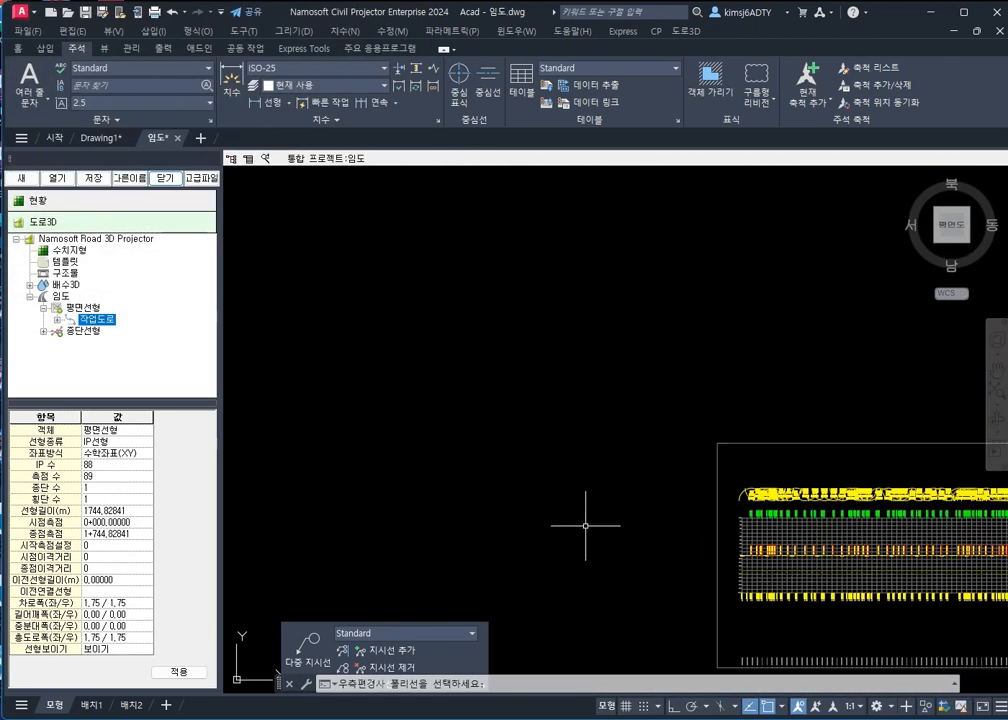
scroll(657, 547, up, 10)
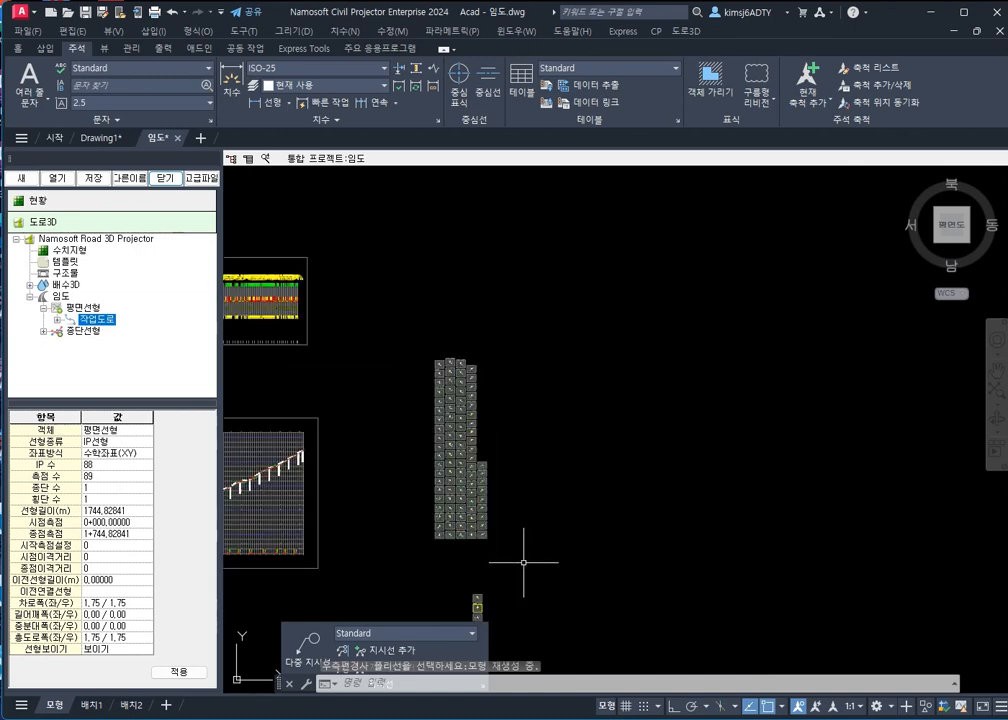
scroll(353, 487, up, 12)
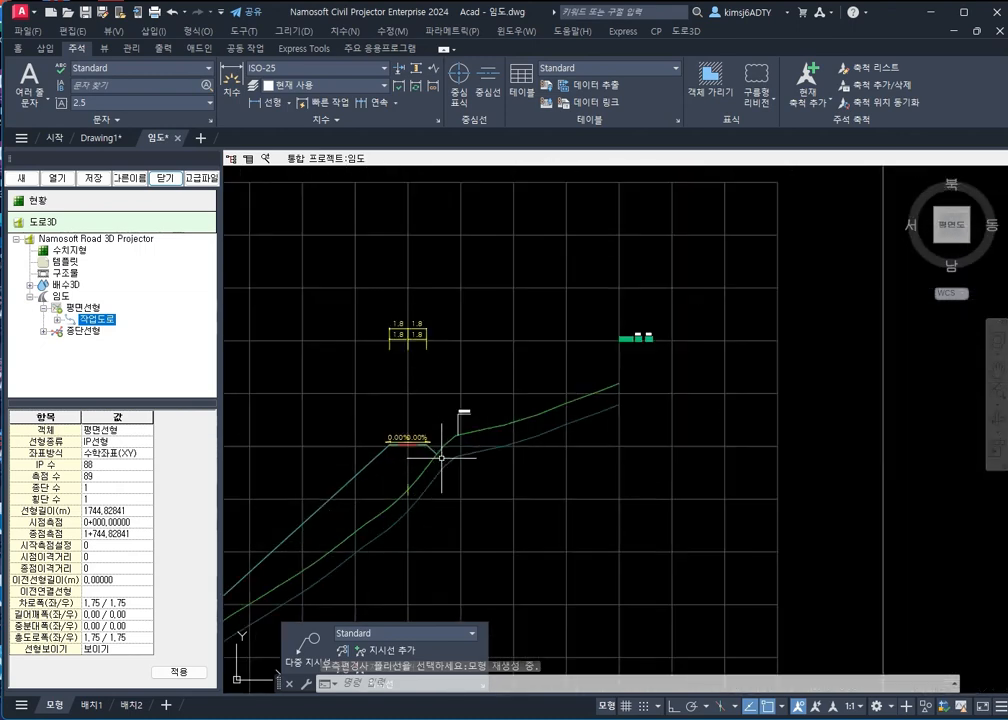
scroll(565, 479, down, 5)
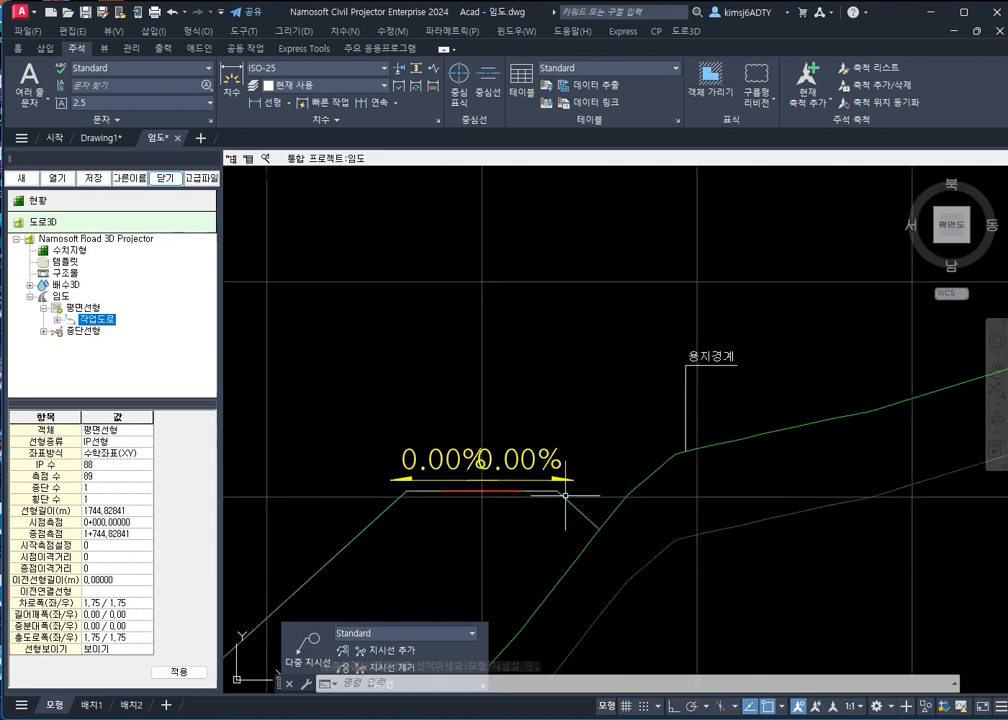
scroll(510, 487, up, 6)
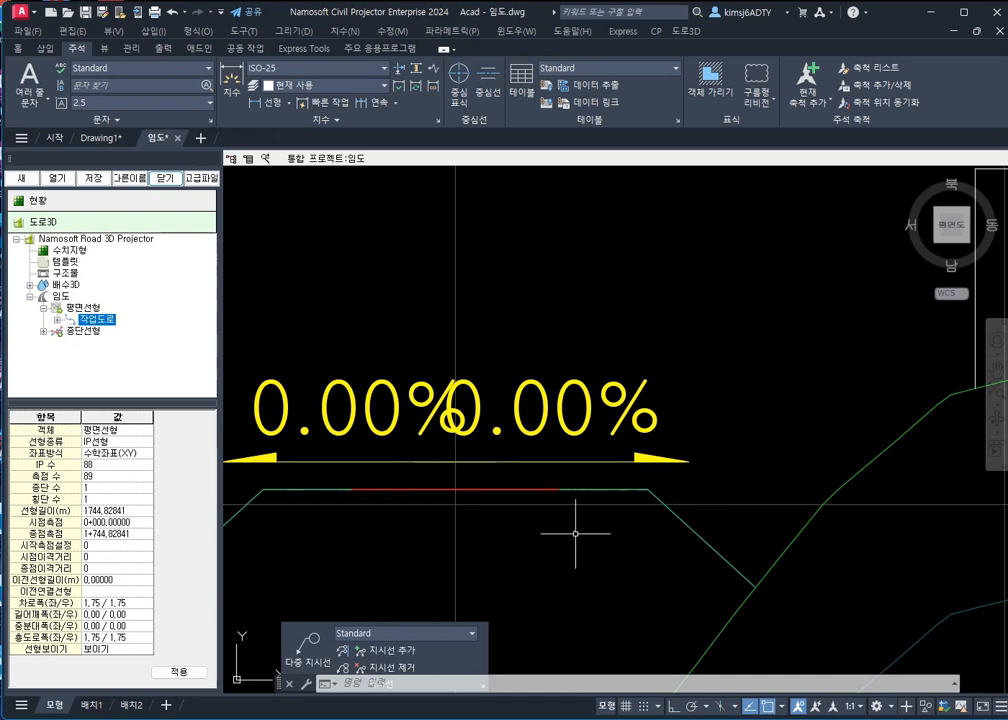
scroll(600, 570, down, 12)
scroll(826, 477, down, 5)
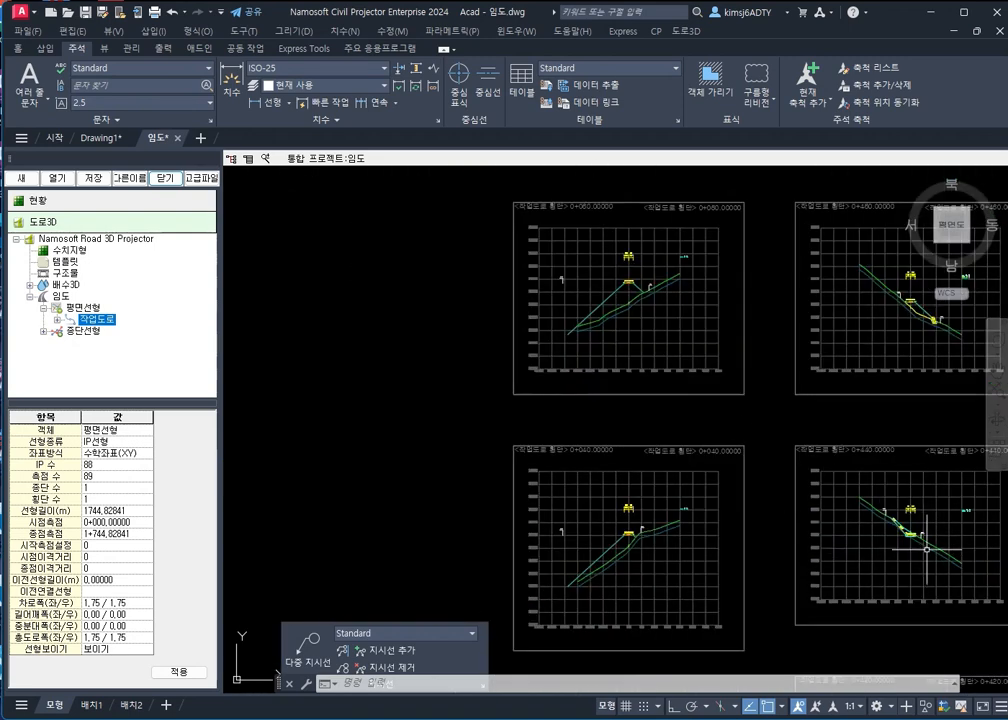
scroll(683, 520, up, 10)
scroll(683, 520, up, 2)
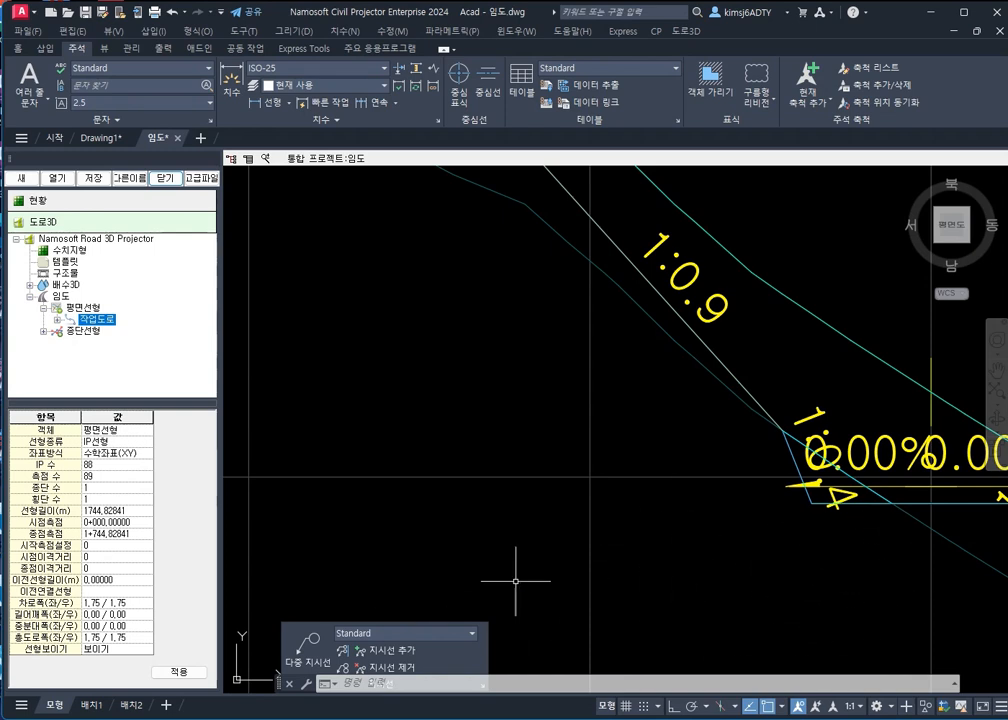
scroll(720, 573, down, 6)
scroll(684, 536, down, 8)
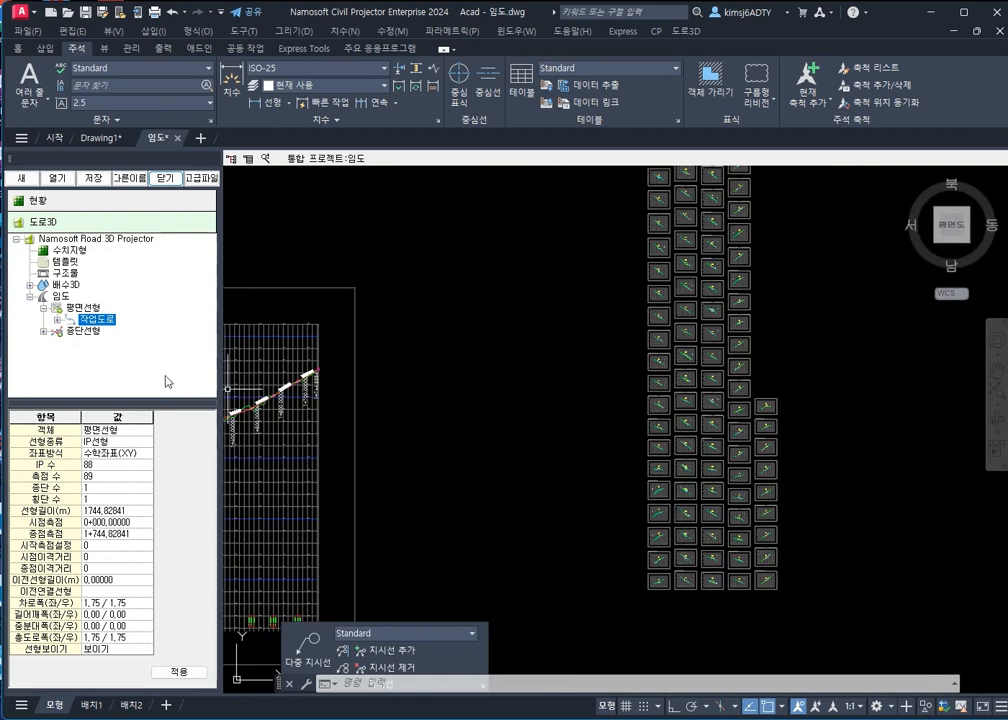
scroll(630, 540, up, 8)
scroll(562, 519, up, 10)
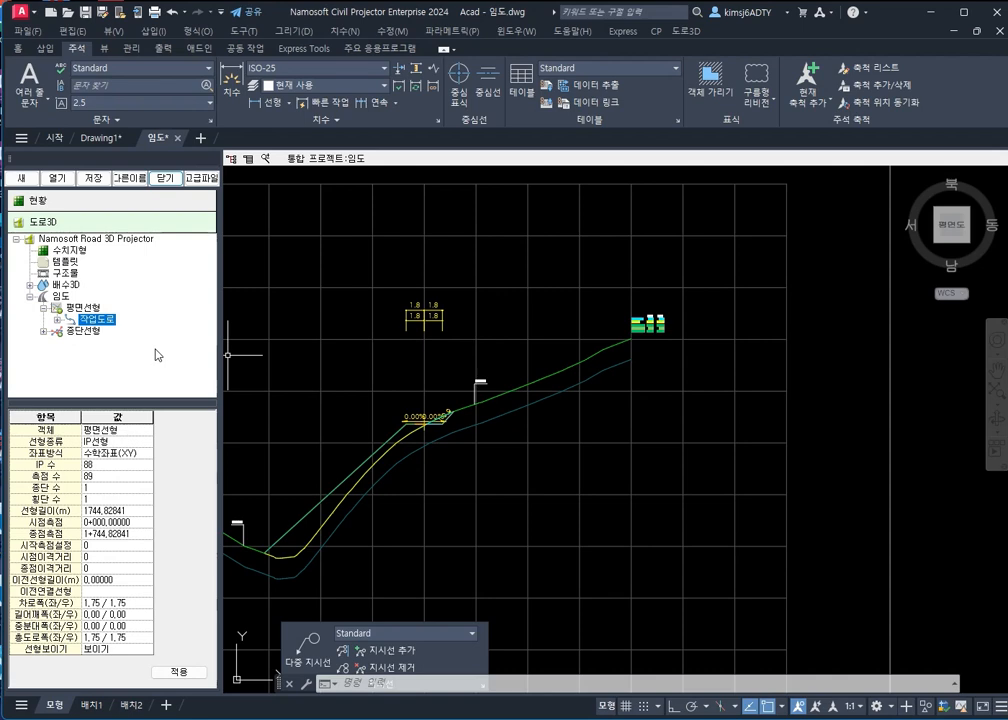
scroll(536, 394, down, 6)
scroll(427, 461, up, 3)
scroll(448, 342, down, 2)
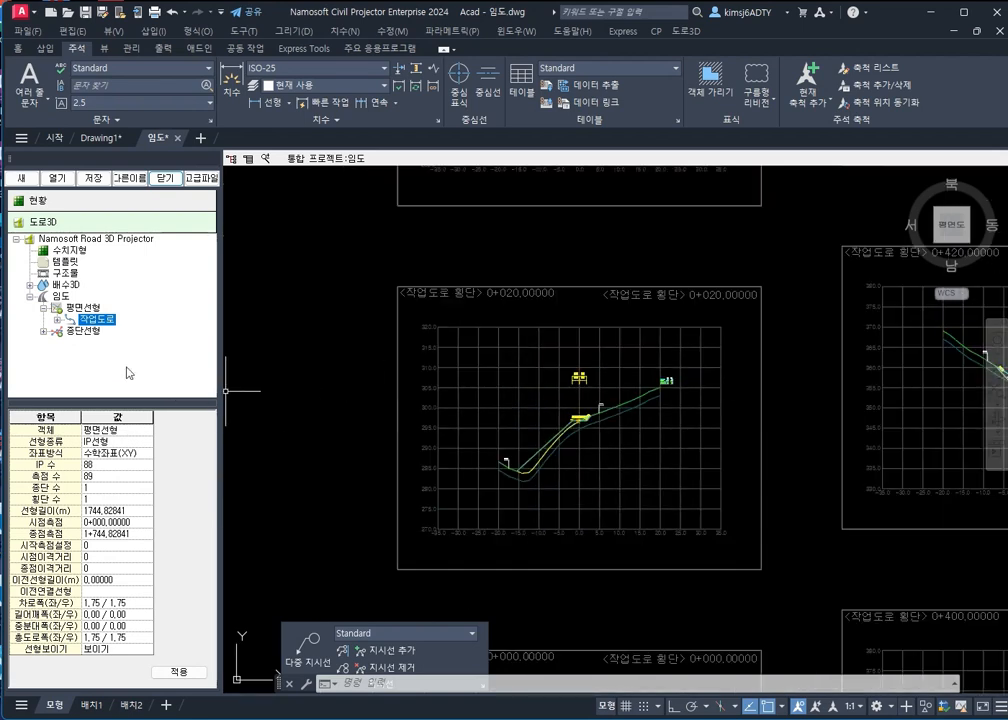
Expand 종단선형 in the project tree down to 작업도로 횡단 and select the 작업도로 profile
click(43, 332)
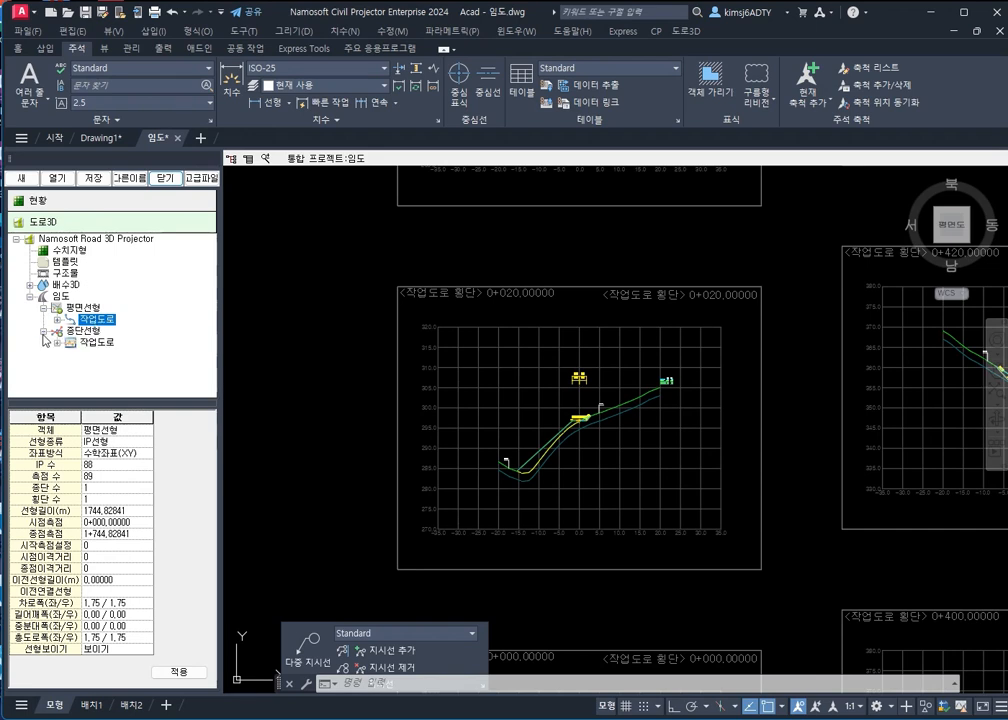
click(43, 332)
click(43, 332)
click(57, 342)
click(90, 342)
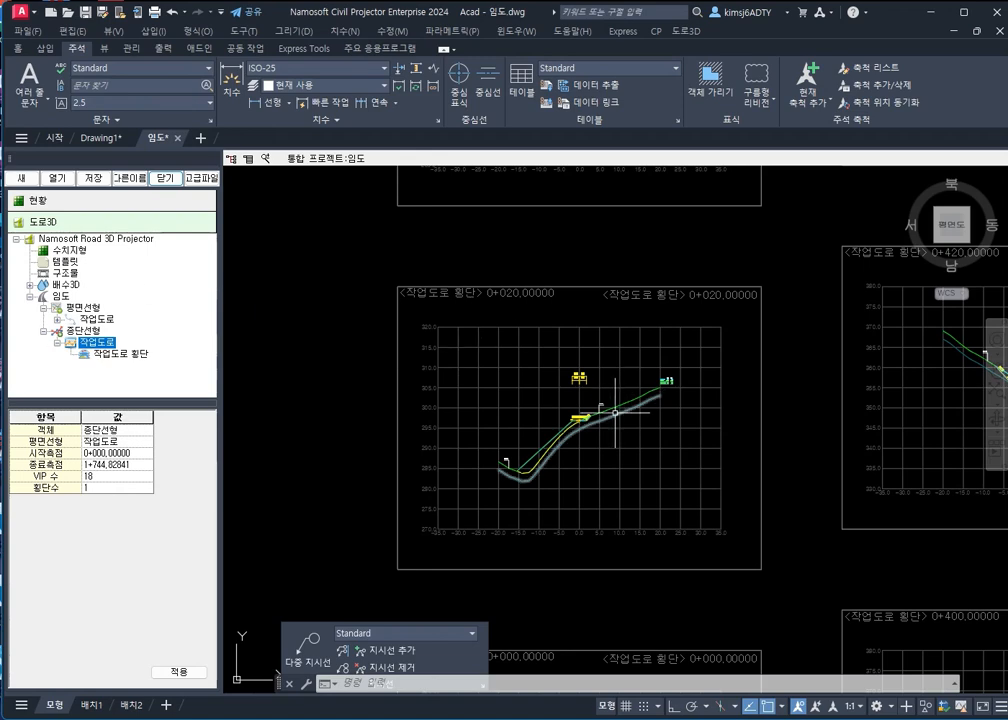
Examine the 작업도로 cross sections from station 0+060 onward, comparing the road surface with the ground lines
scroll(600, 460, down, 4)
scroll(585, 244, up, 8)
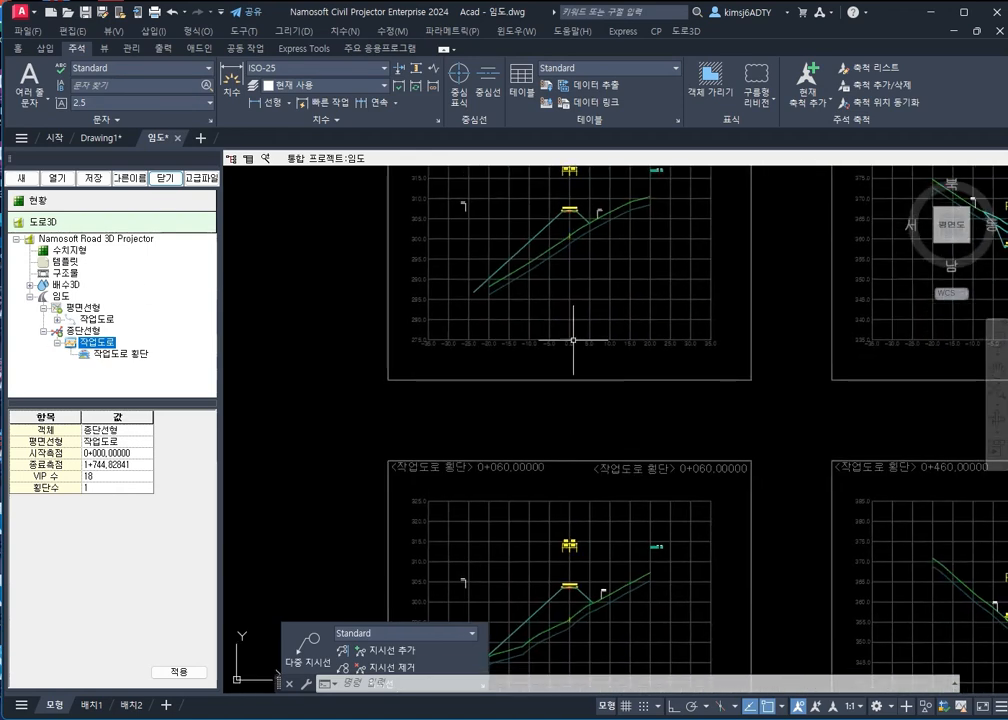
scroll(628, 381, down, 2)
middle_drag(625, 380, 585, 712)
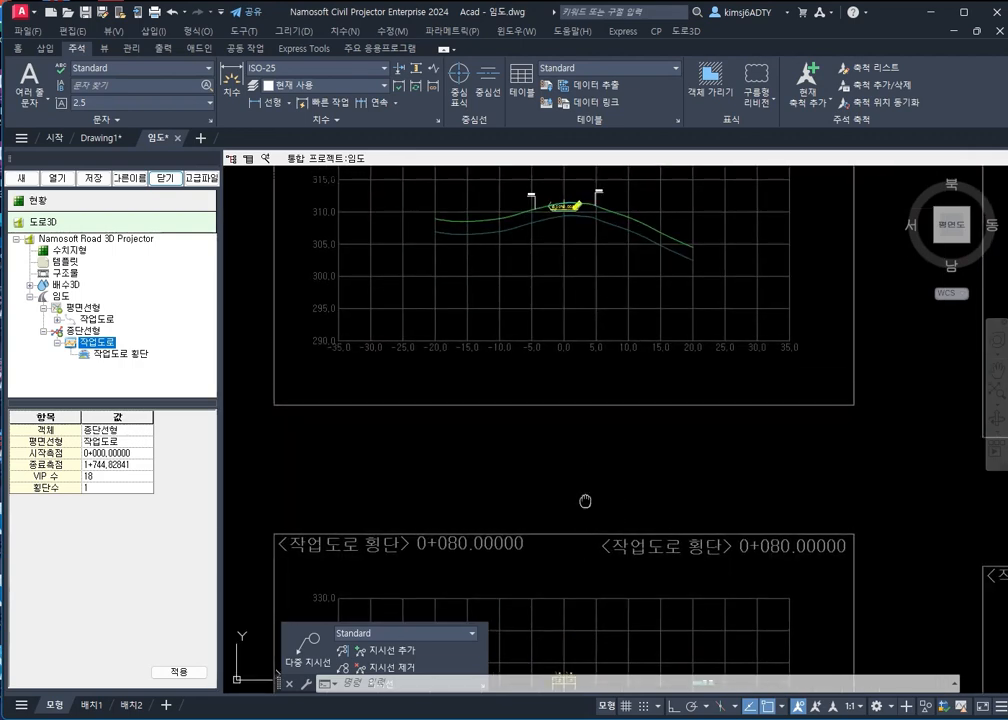
middle_drag(585, 502, 581, 690)
scroll(553, 400, up, 4)
scroll(553, 383, down, 5)
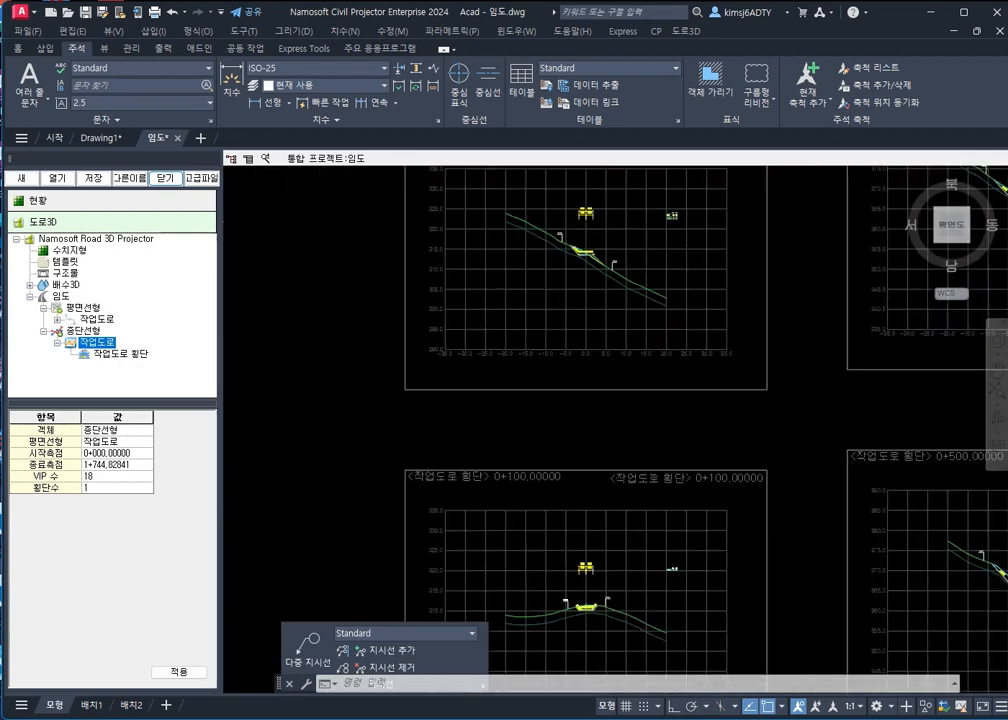
scroll(500, 555, down, 5)
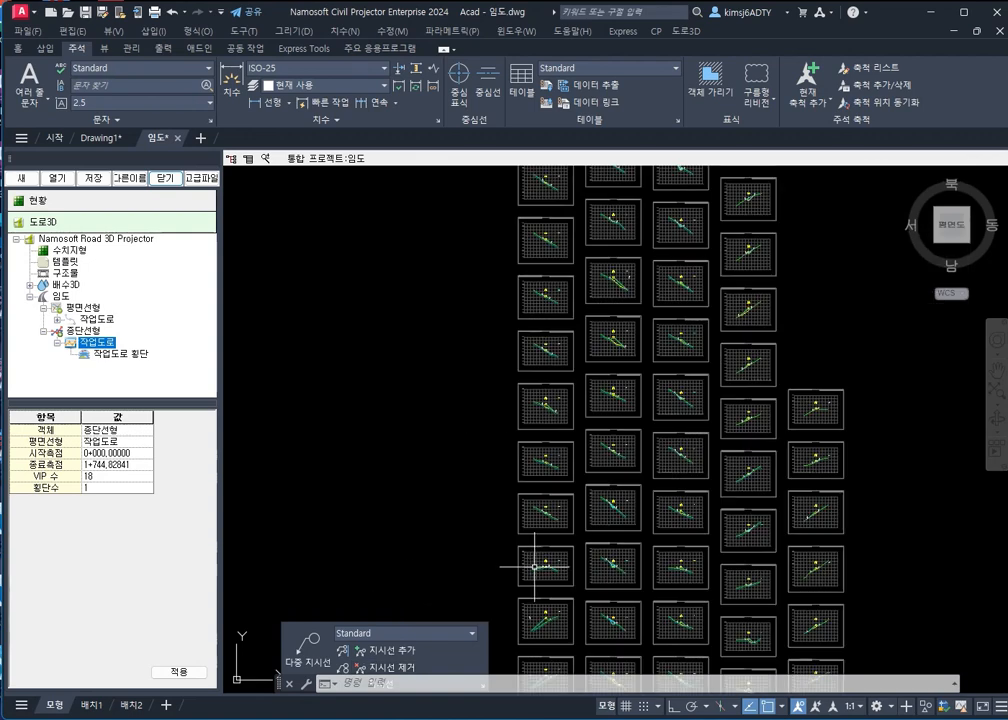
scroll(552, 615, up, 2)
scroll(552, 615, up, 5)
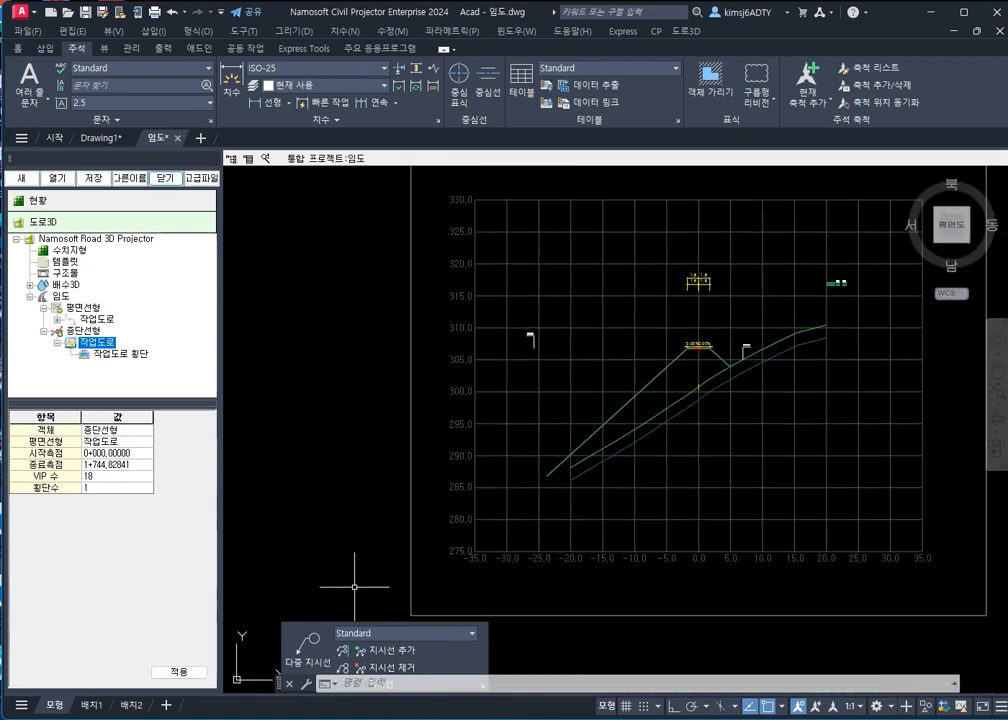
View station 0+100 in the cross-section plan (횡단계획/토공) of 작업도로 횡단, ending with the plan closed
right_click(136, 355)
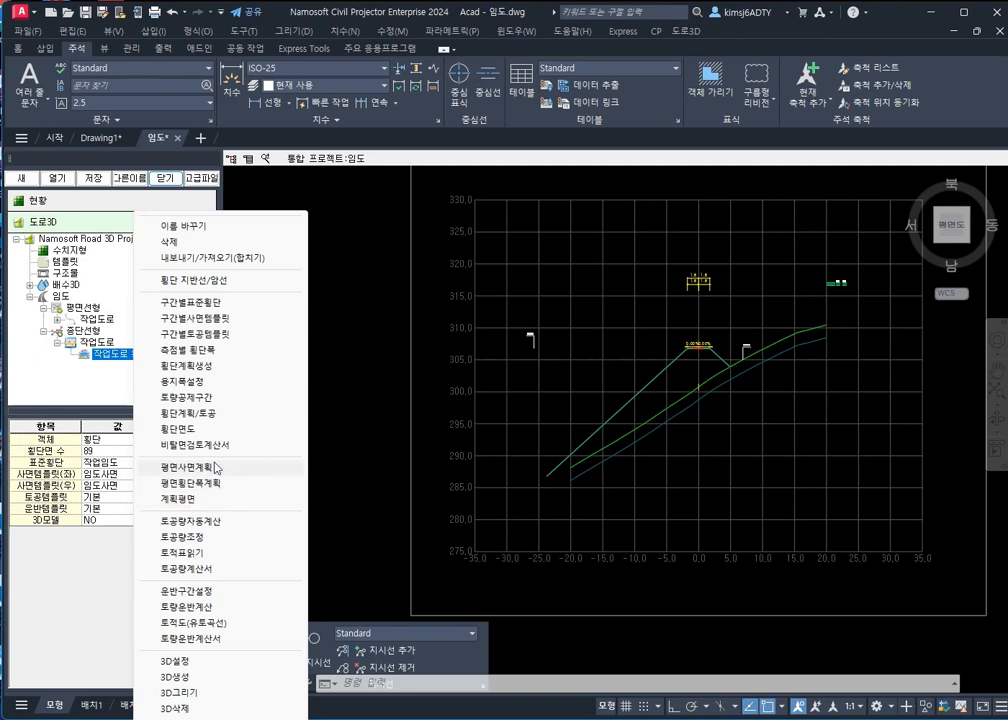
click(214, 414)
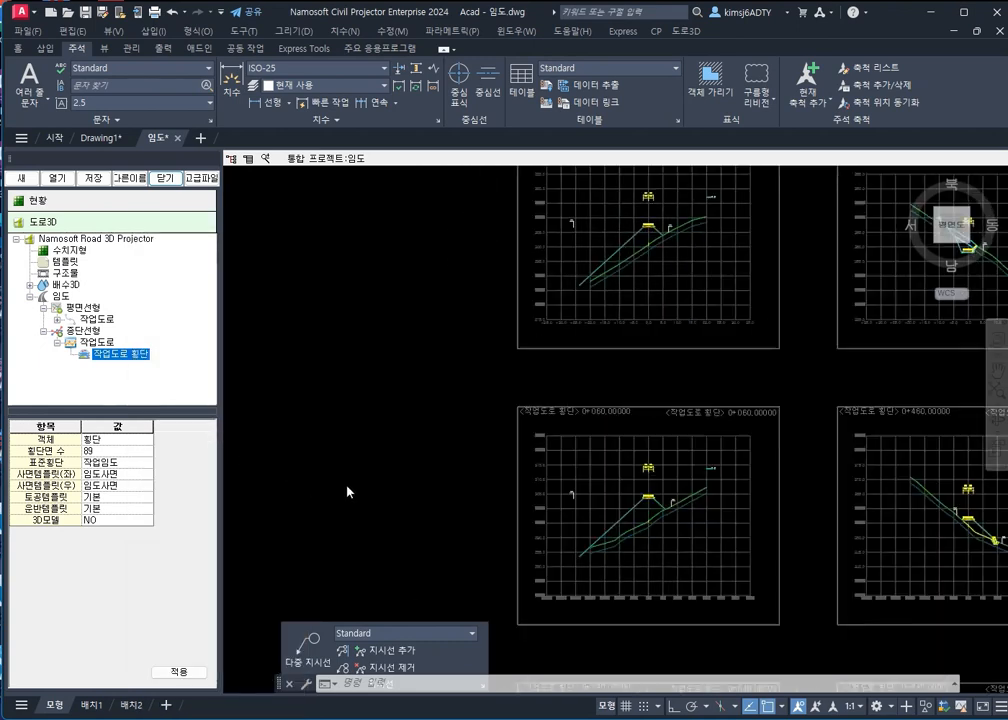
click(56, 91)
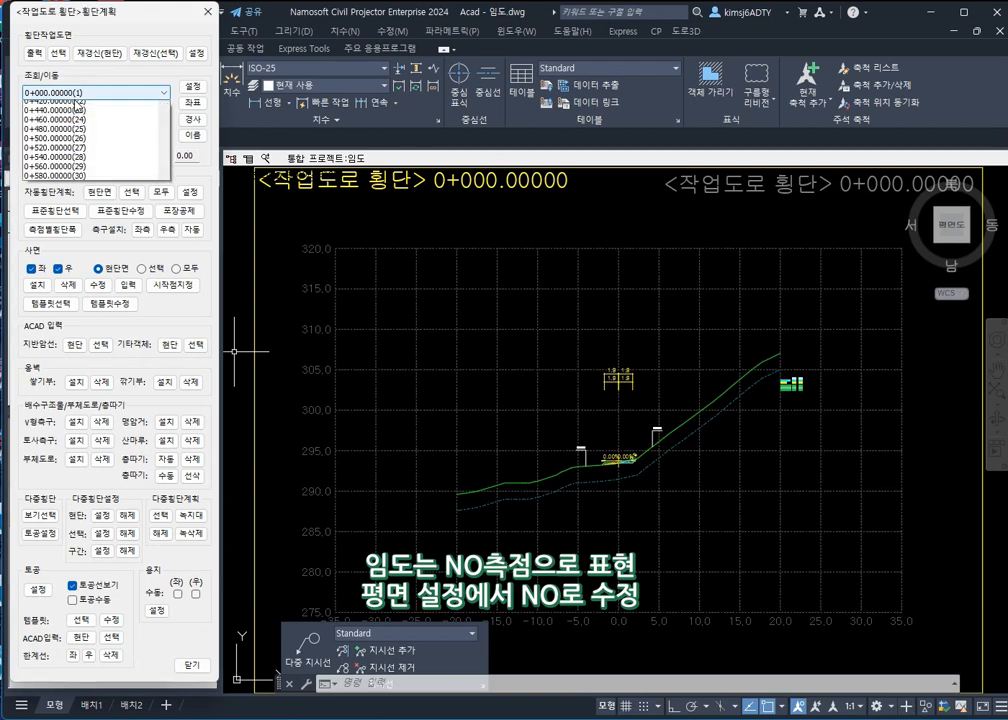
click(88, 152)
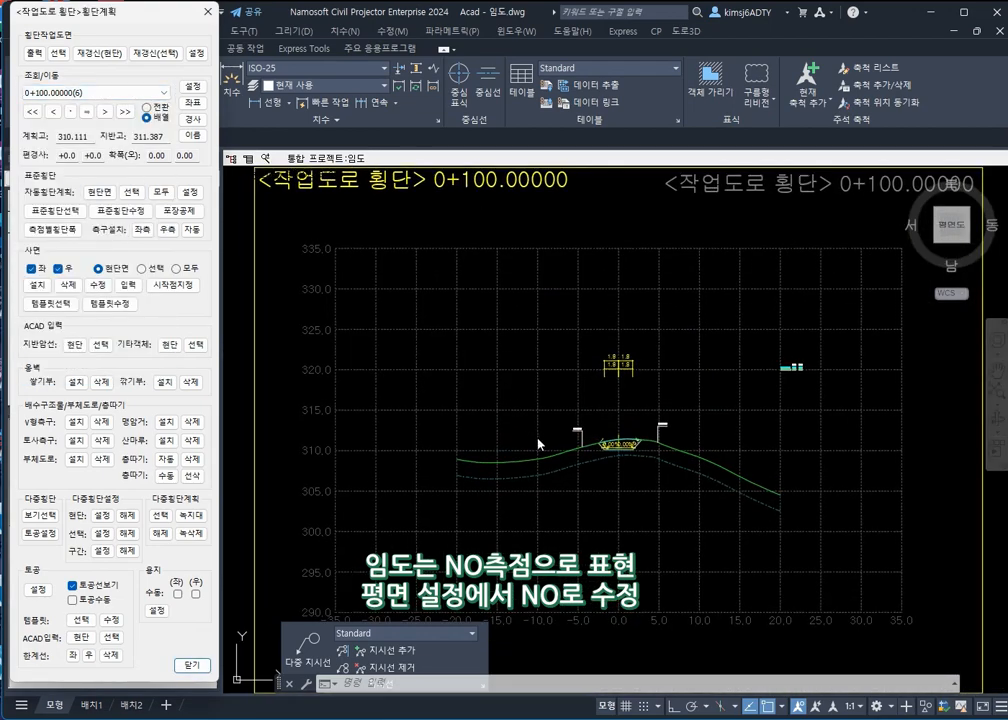
click(207, 11)
click(60, 372)
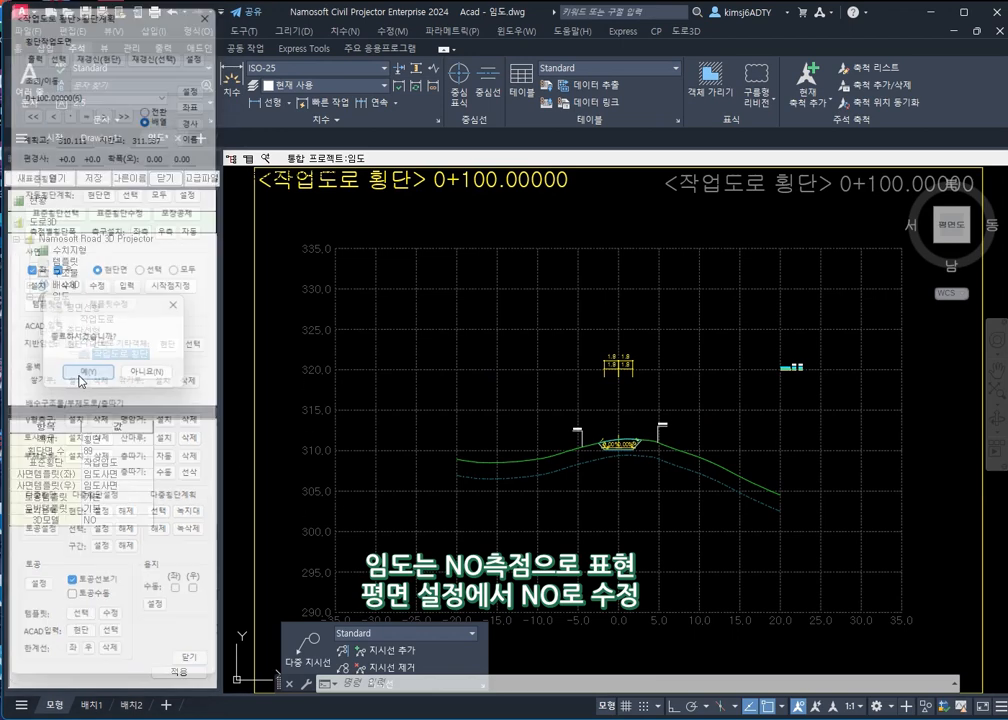
Set the station format (측점형식) of the 작업도로 horizontal alignment to NO in its basic station settings (측점기본설정)
click(364, 687)
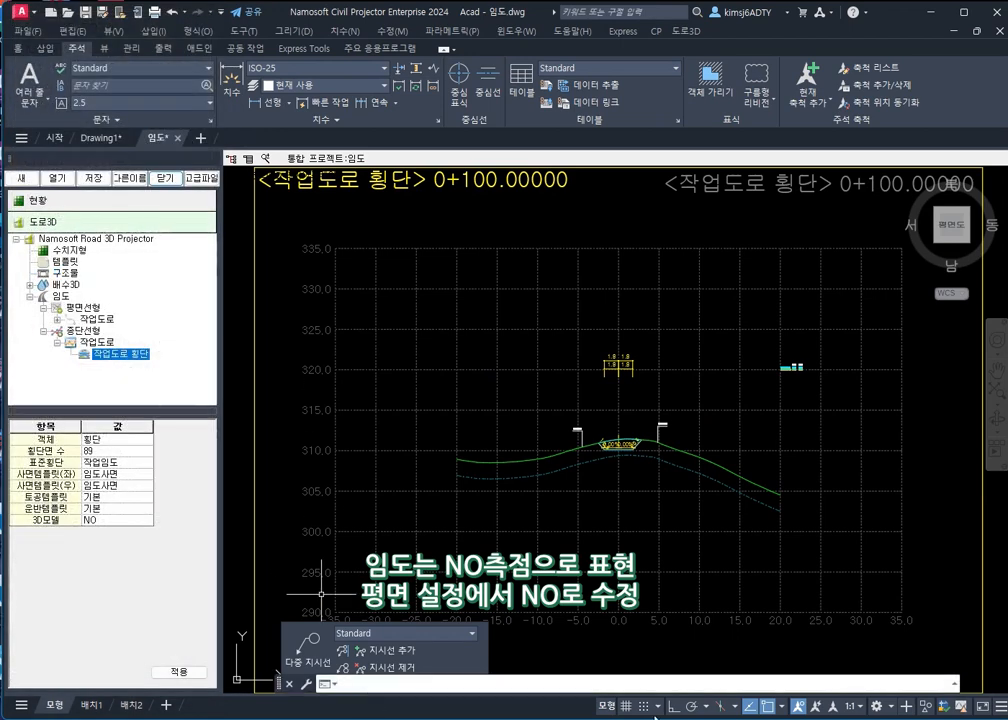
key(F11)
right_click(100, 319)
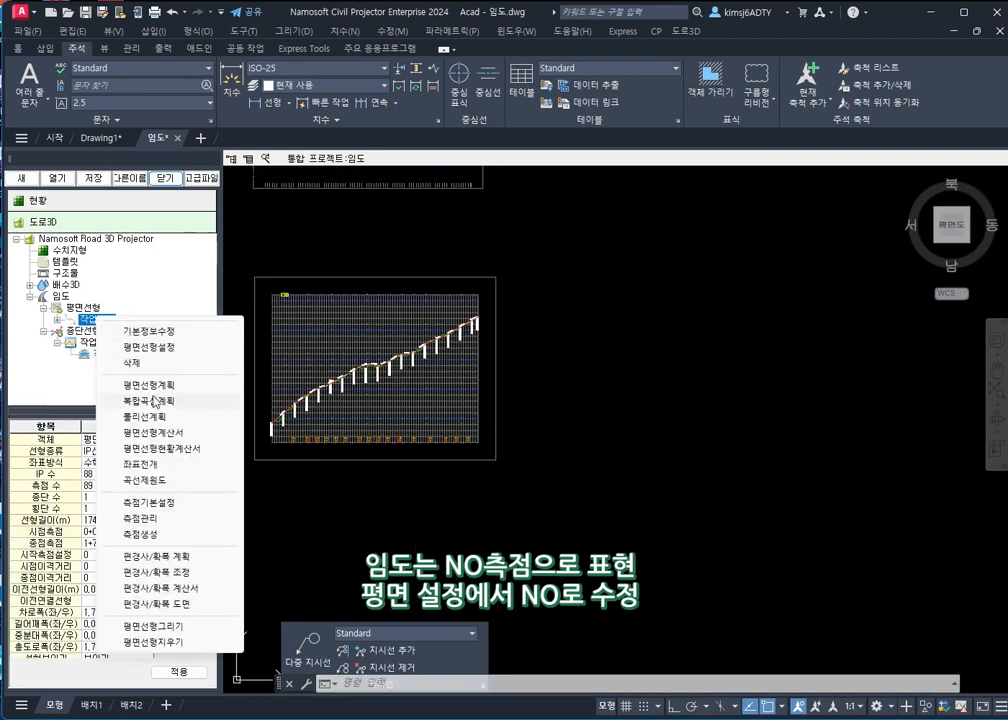
click(168, 504)
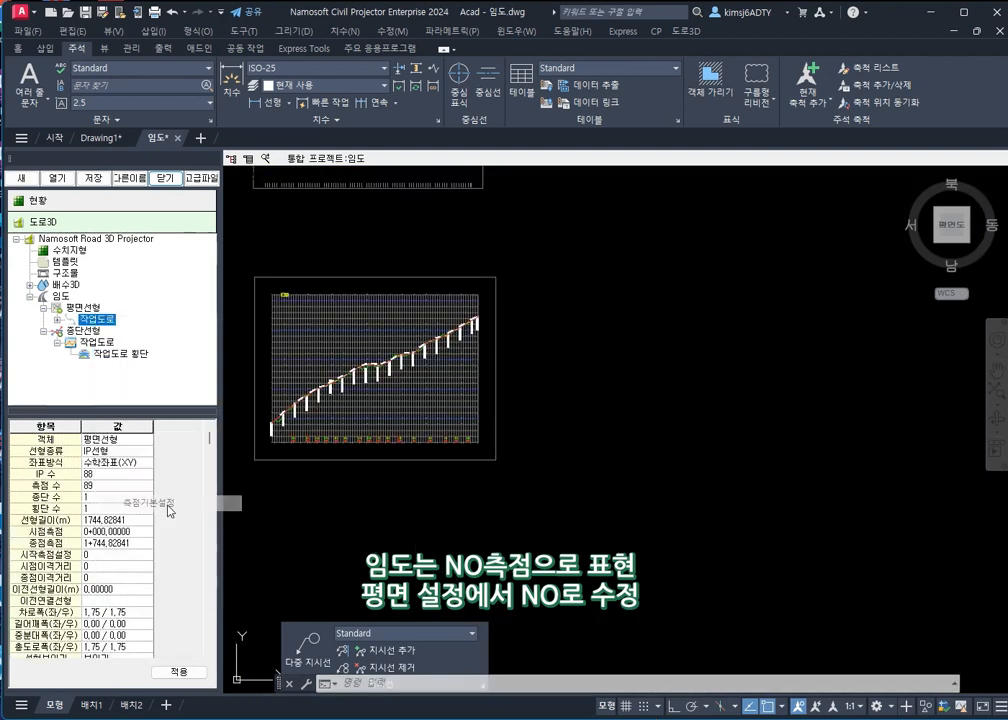
click(495, 229)
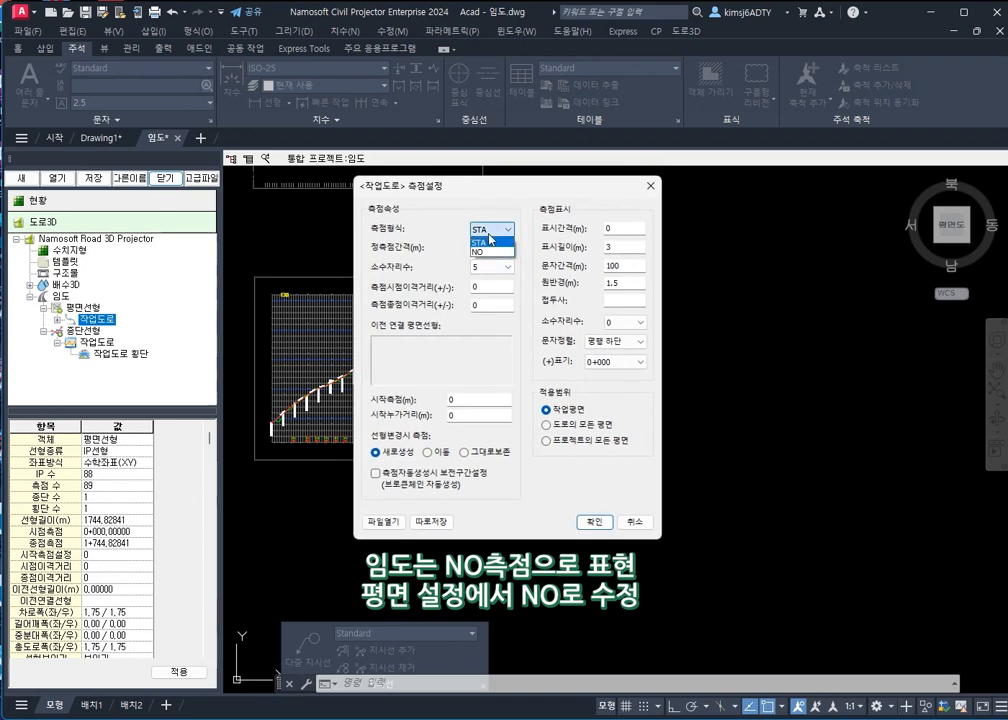
click(488, 249)
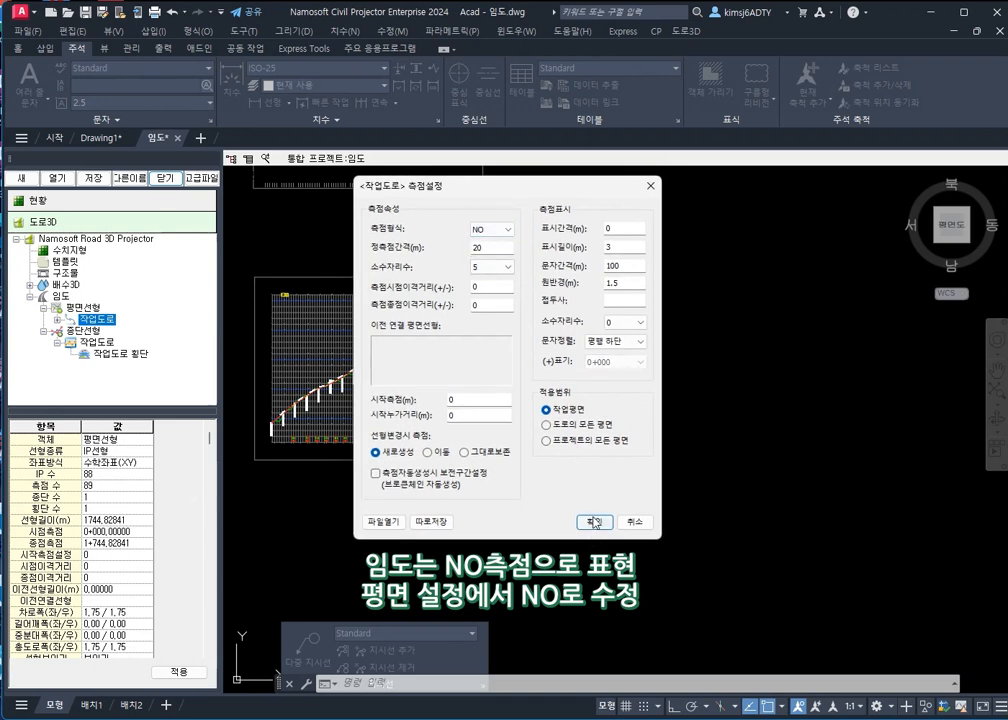
key(Return)
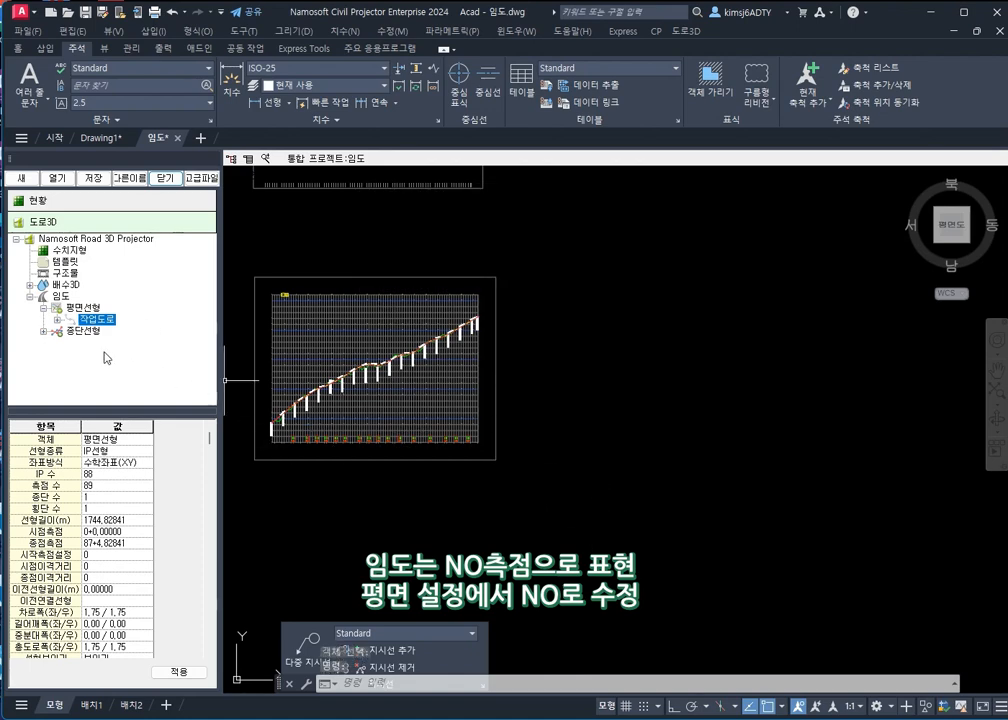
Expand 종단선형 down to 작업도로 횡단 and open its cross-section plan (횡단계획/토공)
click(84, 331)
click(45, 332)
click(57, 342)
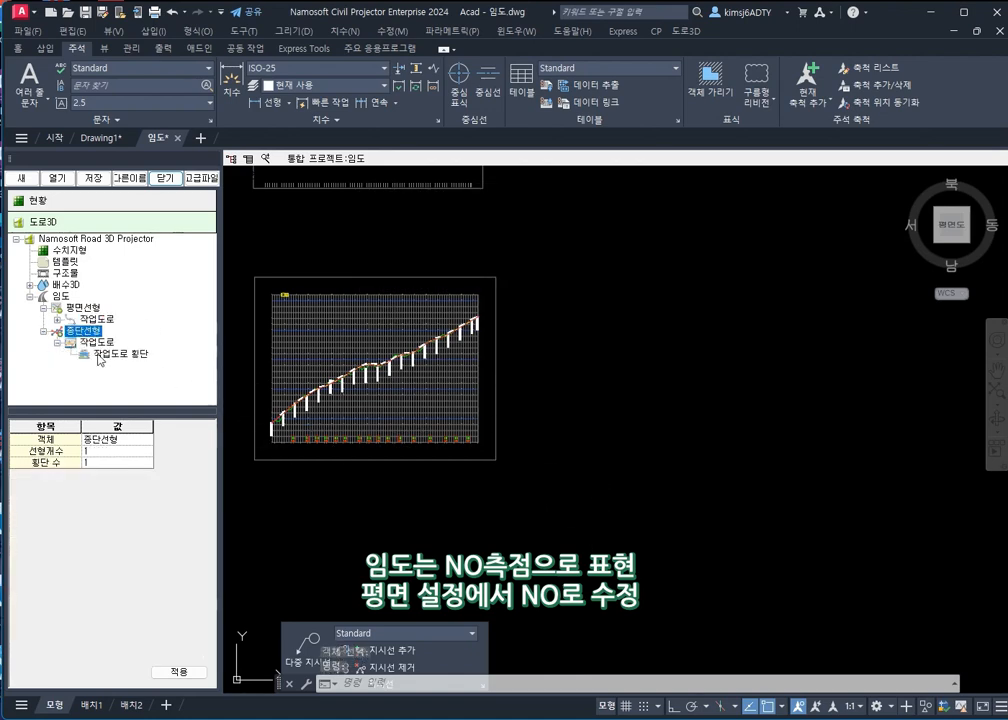
right_click(97, 353)
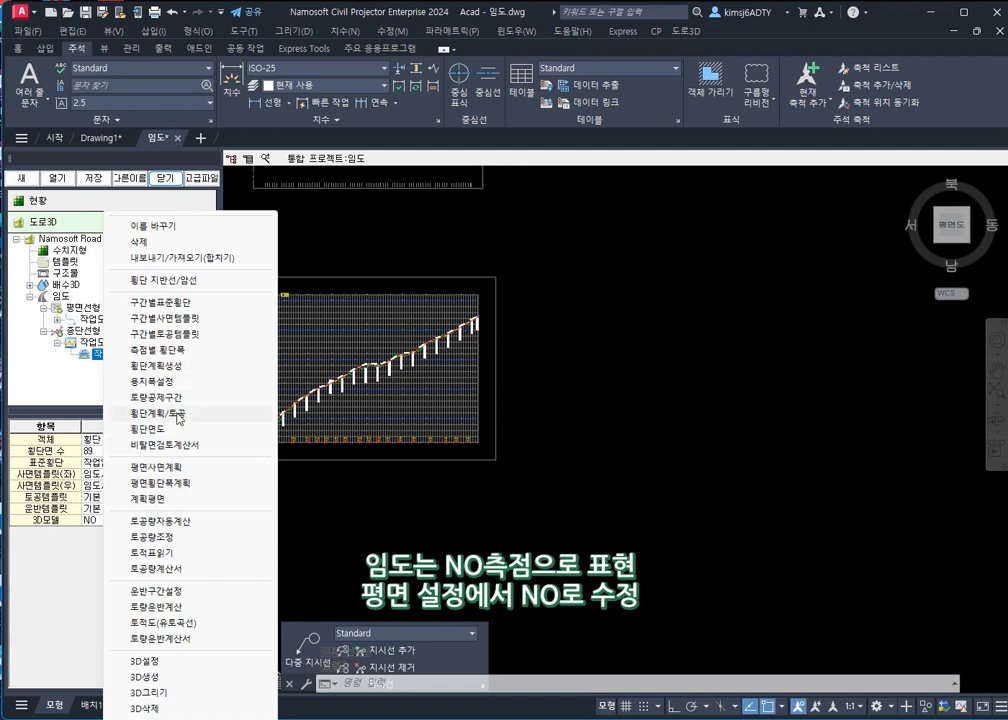
click(160, 413)
Output the working cross-section drawings (횡단작업도면) into the empty area beside the profile drawing
click(38, 54)
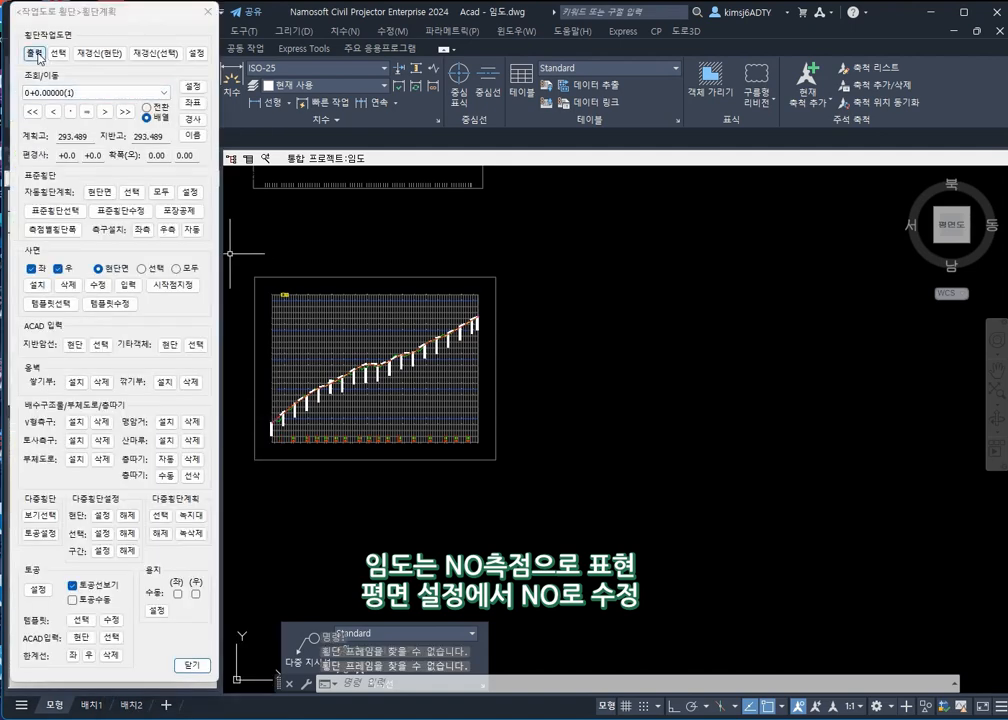
click(535, 551)
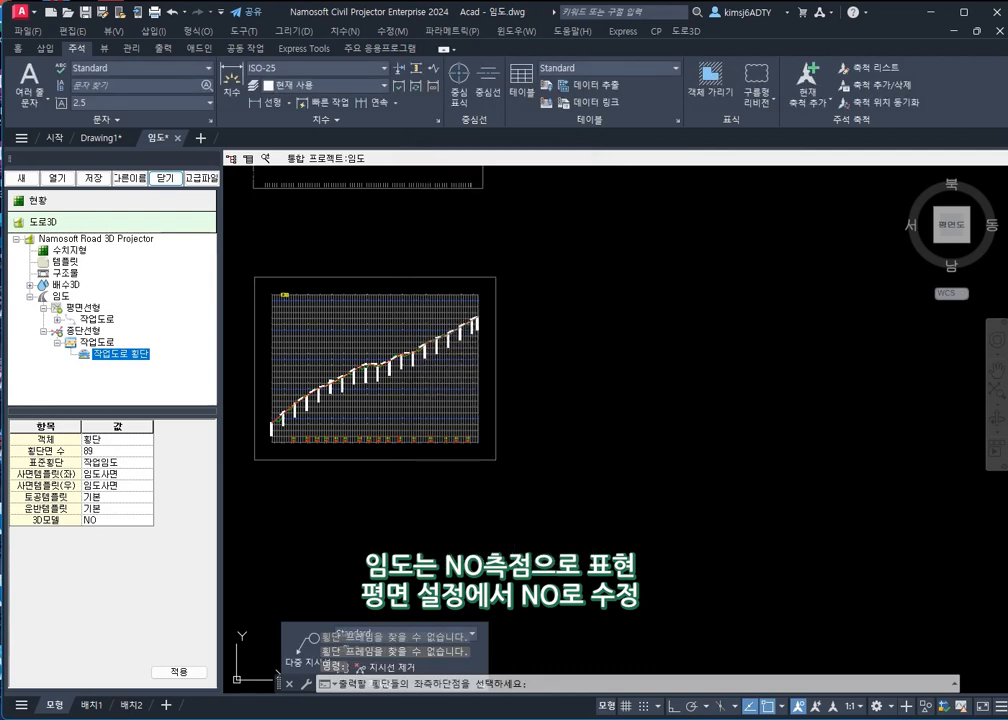
click(667, 436)
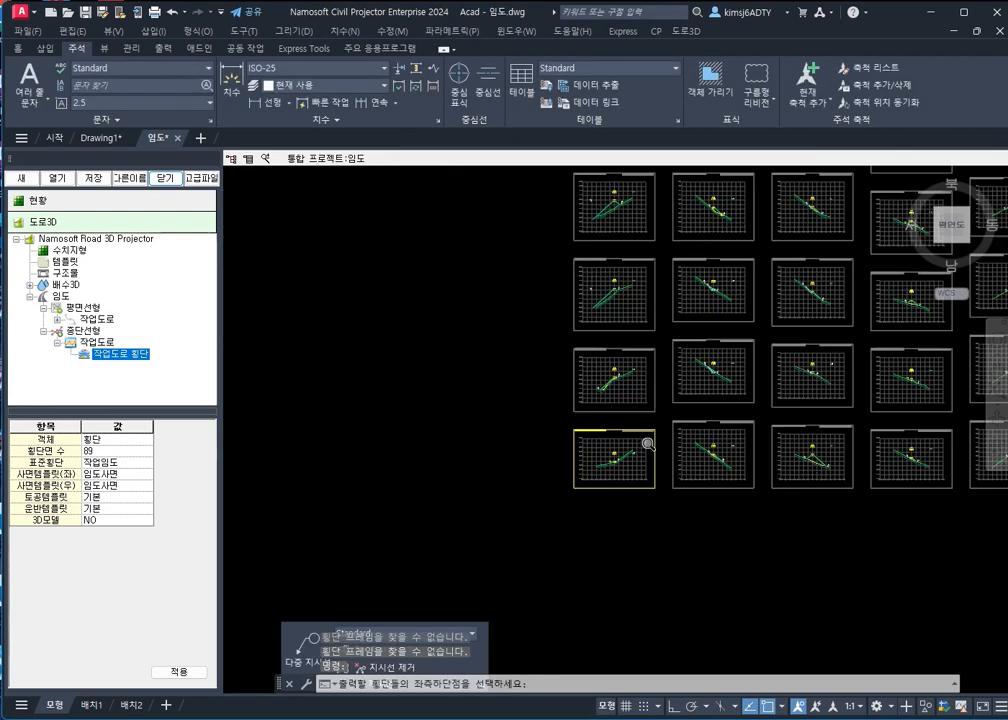
Look over the laid-out cross sections and make station 2+0.00000(3) the current section
scroll(520, 360, down, 2)
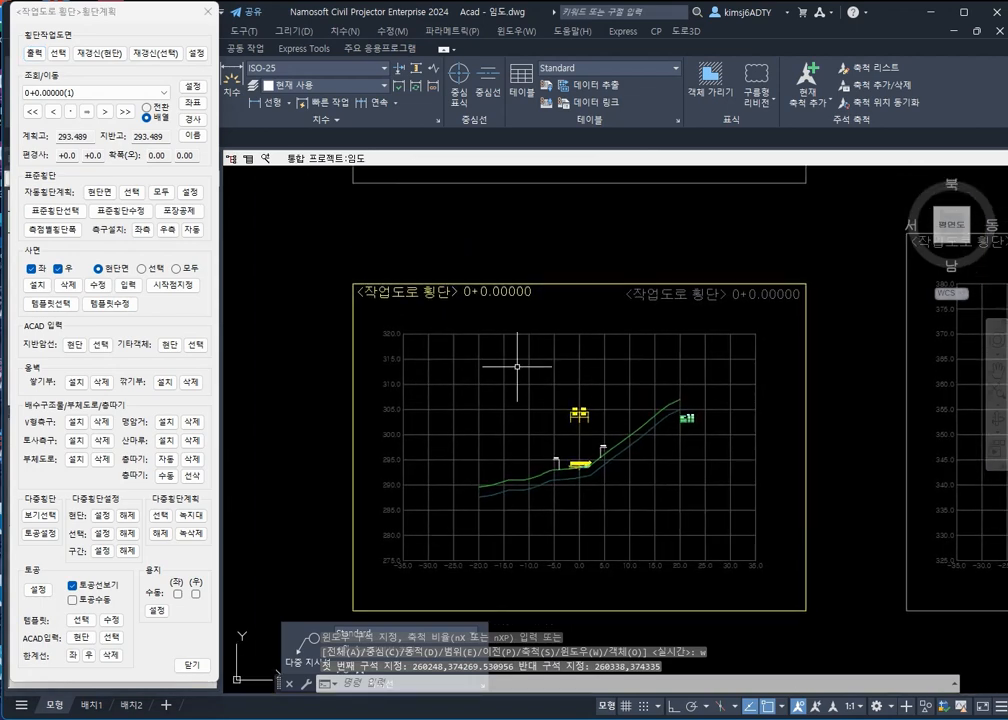
scroll(342, 357, down, 4)
scroll(342, 357, down, 2)
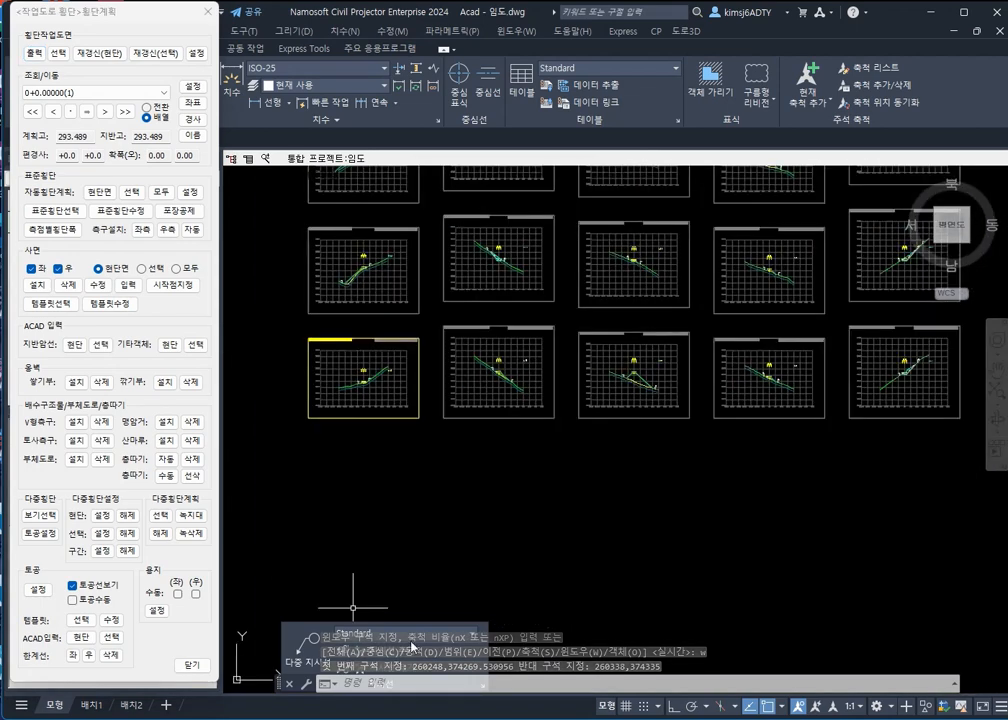
scroll(376, 335, down, 2)
scroll(326, 195, up, 6)
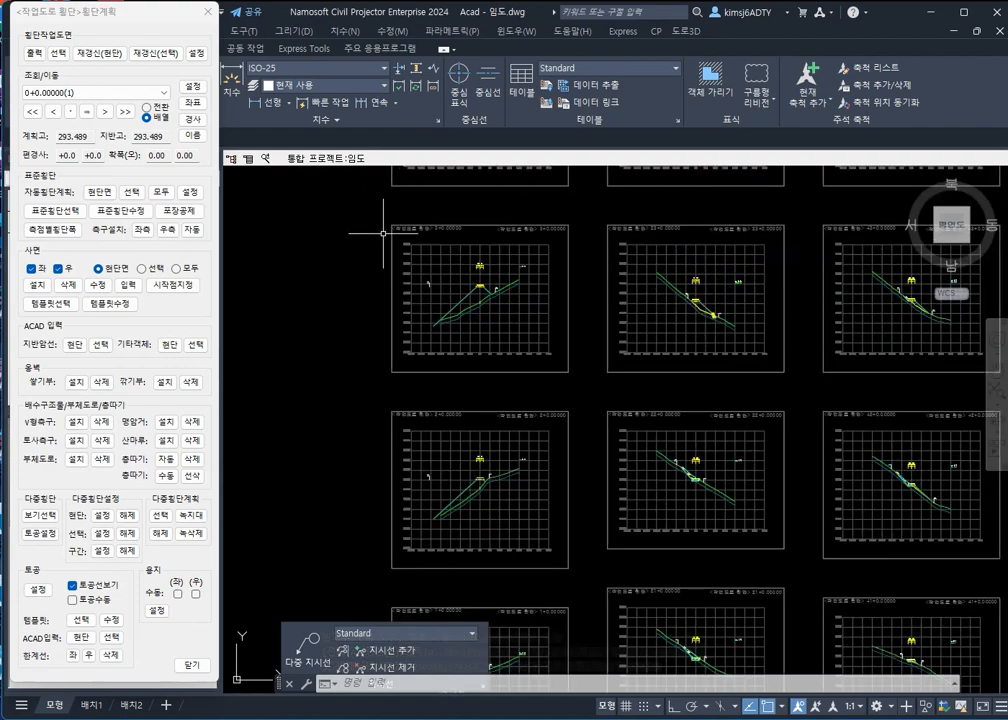
scroll(489, 450, down, 5)
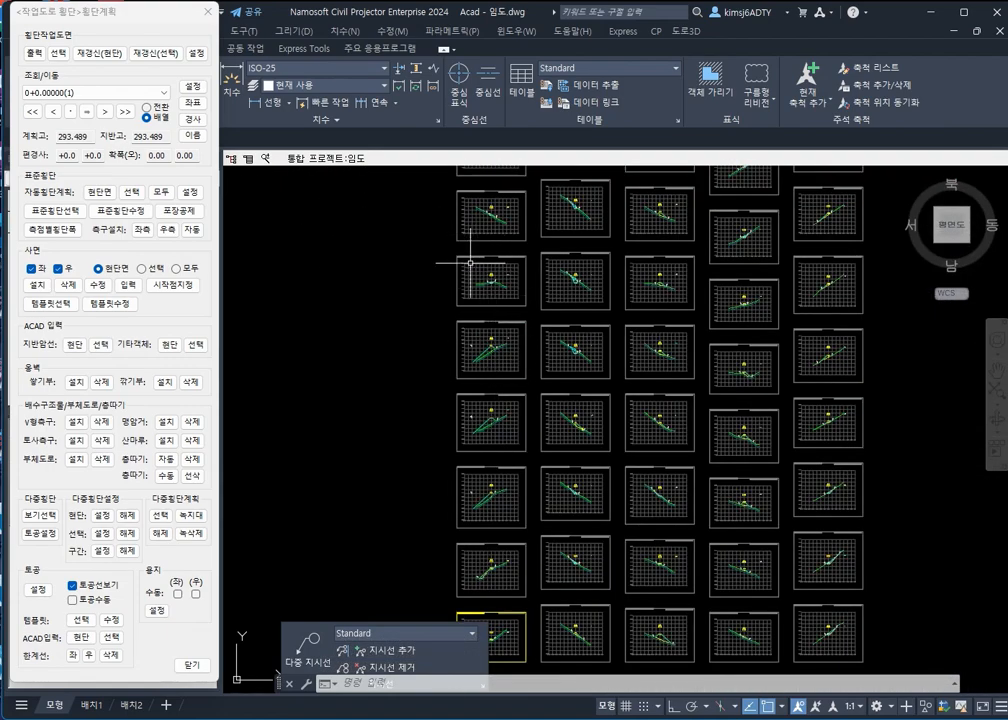
scroll(497, 519, up, 4)
scroll(497, 519, up, 3)
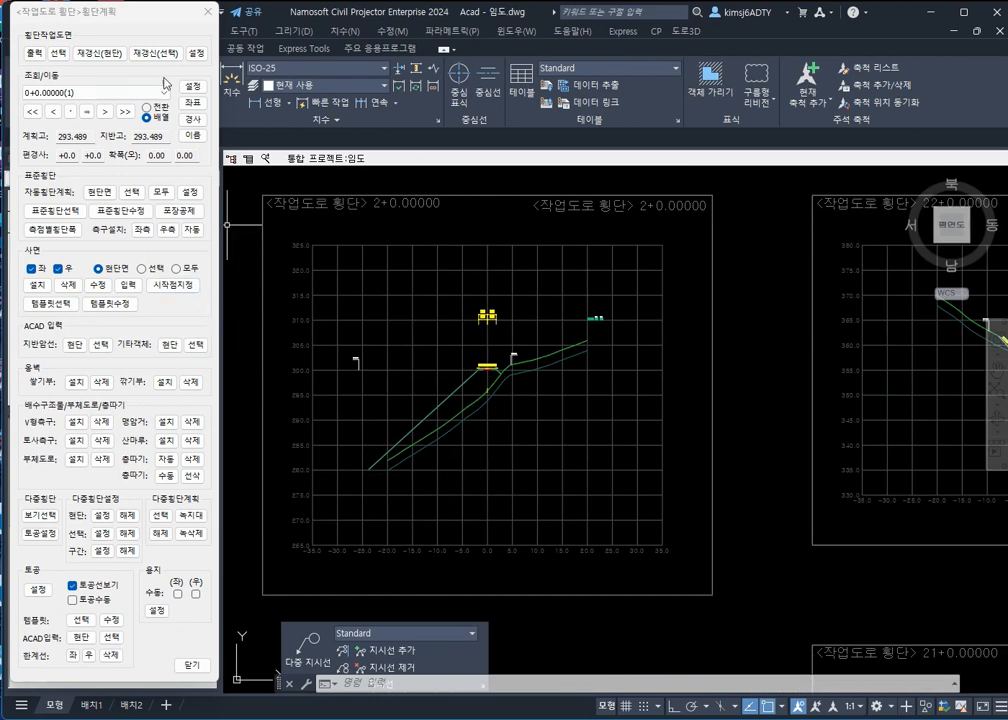
click(75, 92)
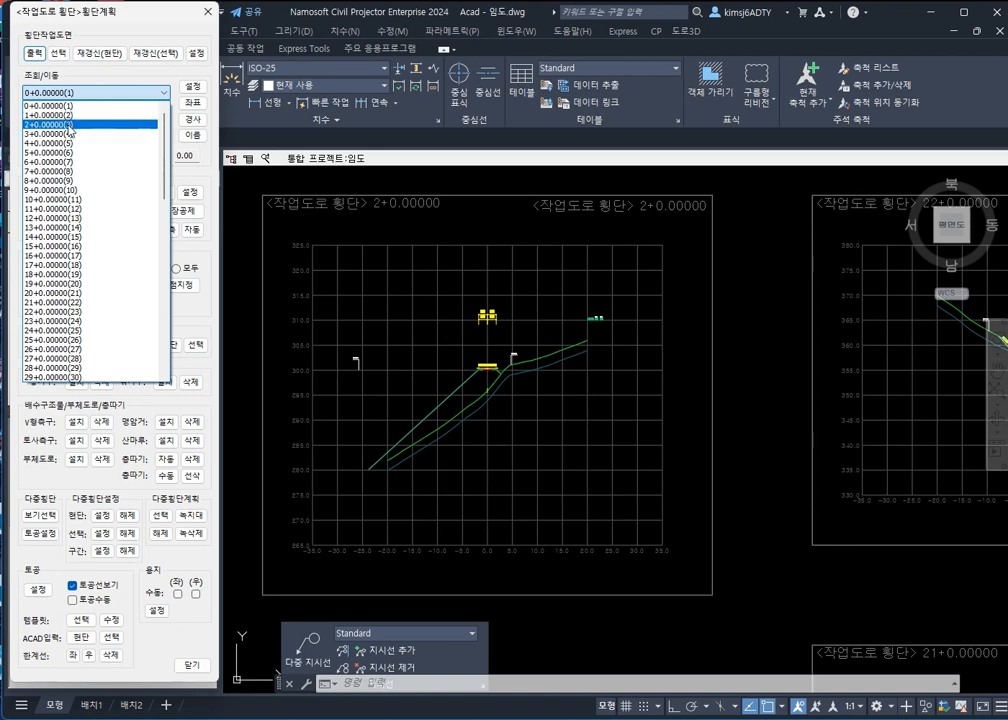
click(68, 125)
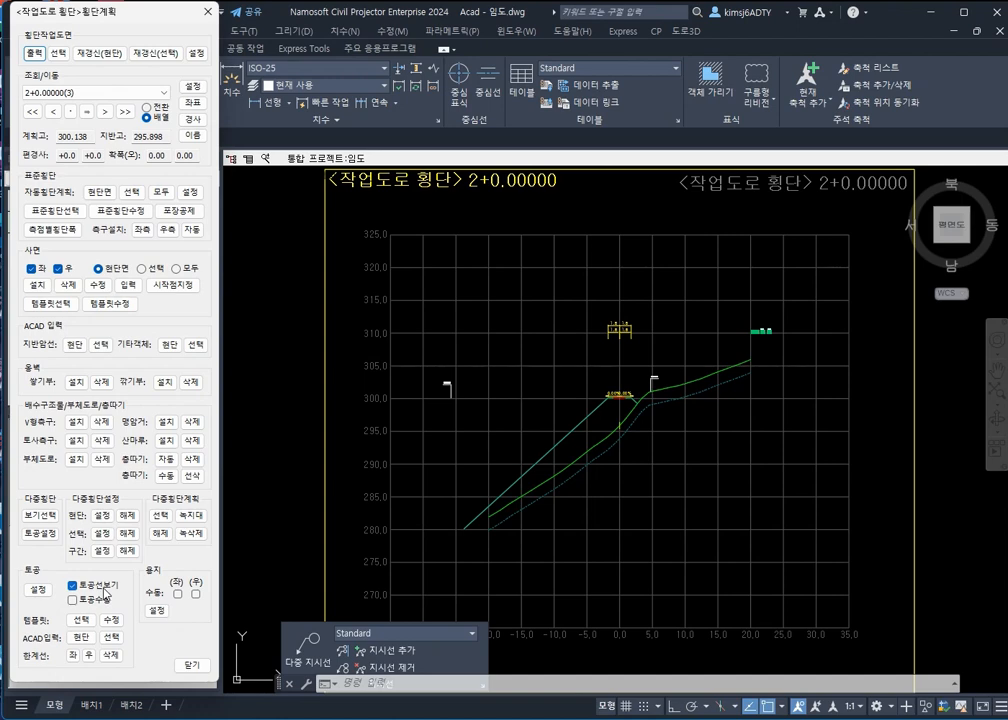
Turn off the earthwork line display (토공선보기) and stretch the green ground line's lower end outward past the toe of the fill slope
click(104, 591)
scroll(540, 517, up, 4)
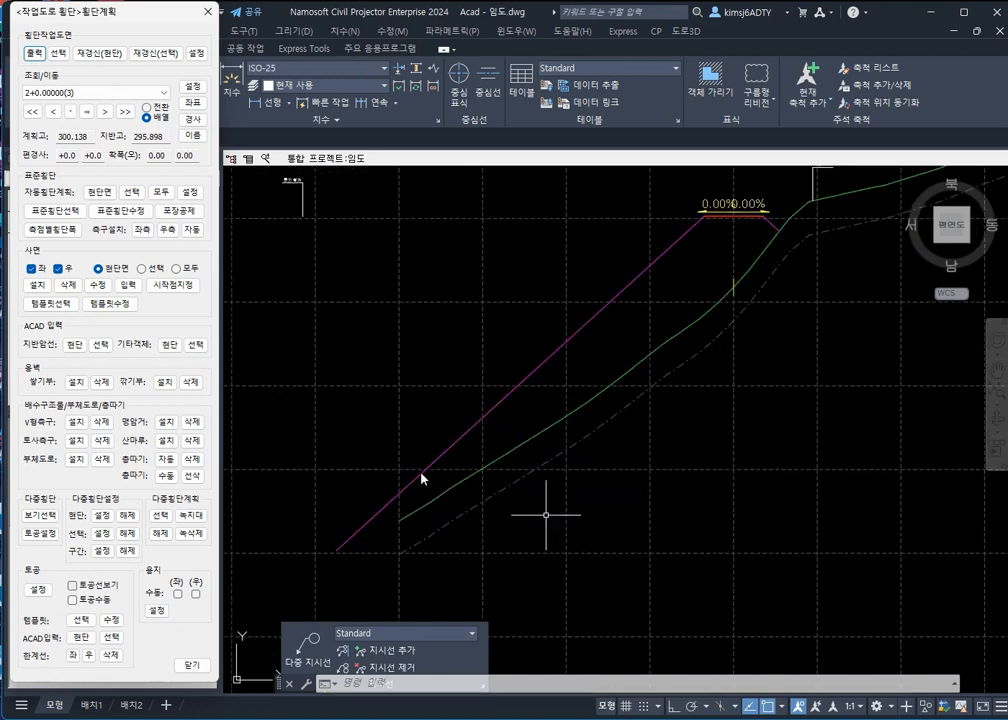
click(414, 512)
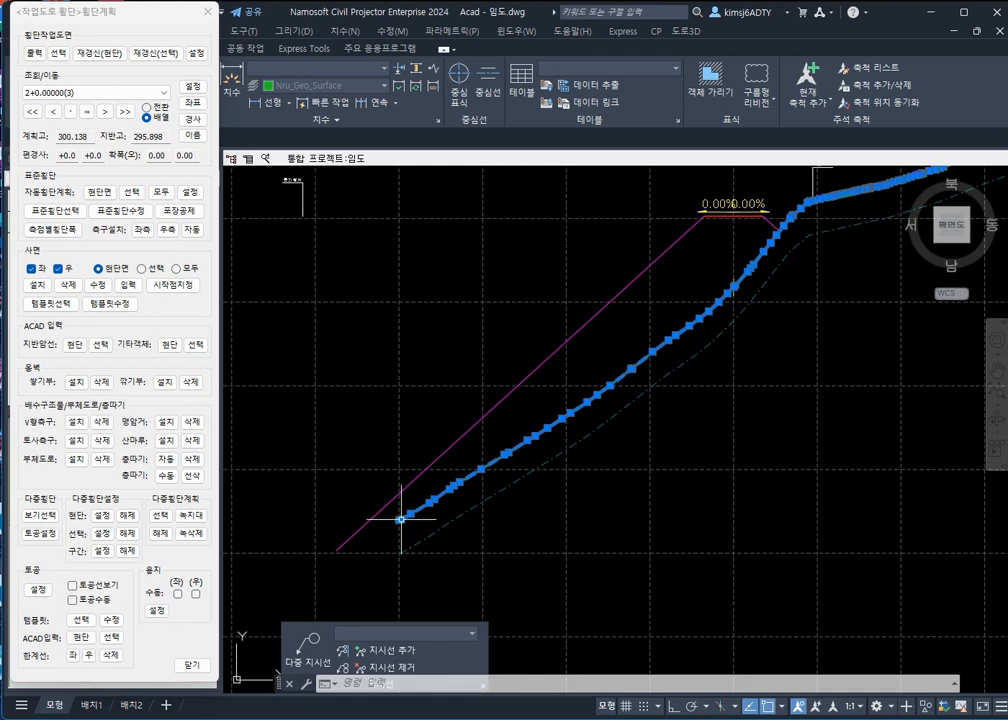
click(400, 519)
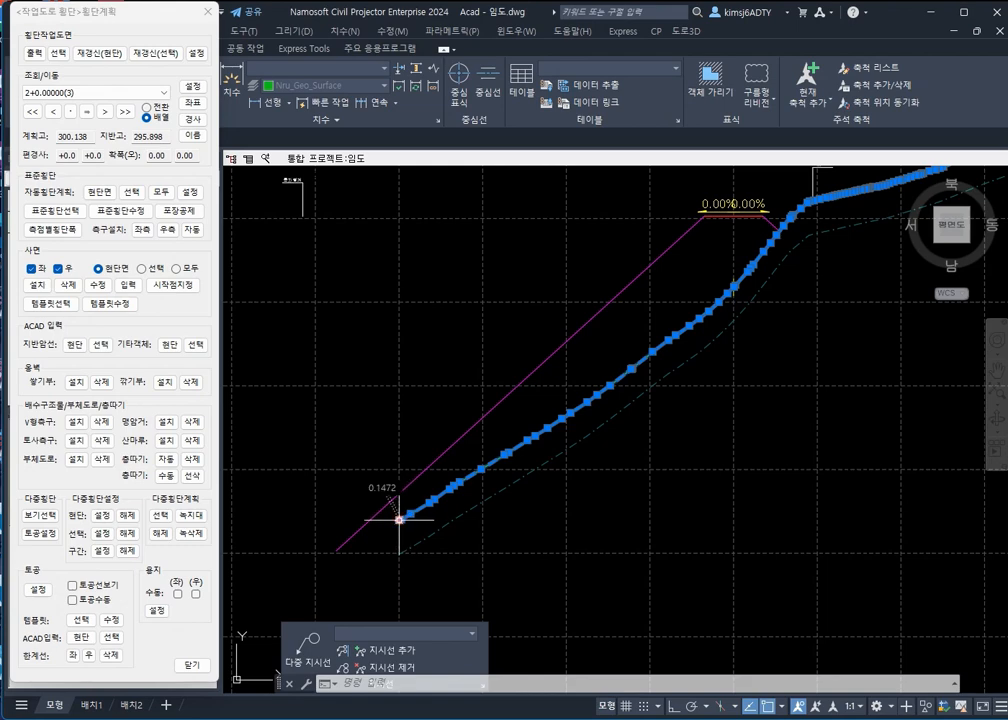
click(263, 591)
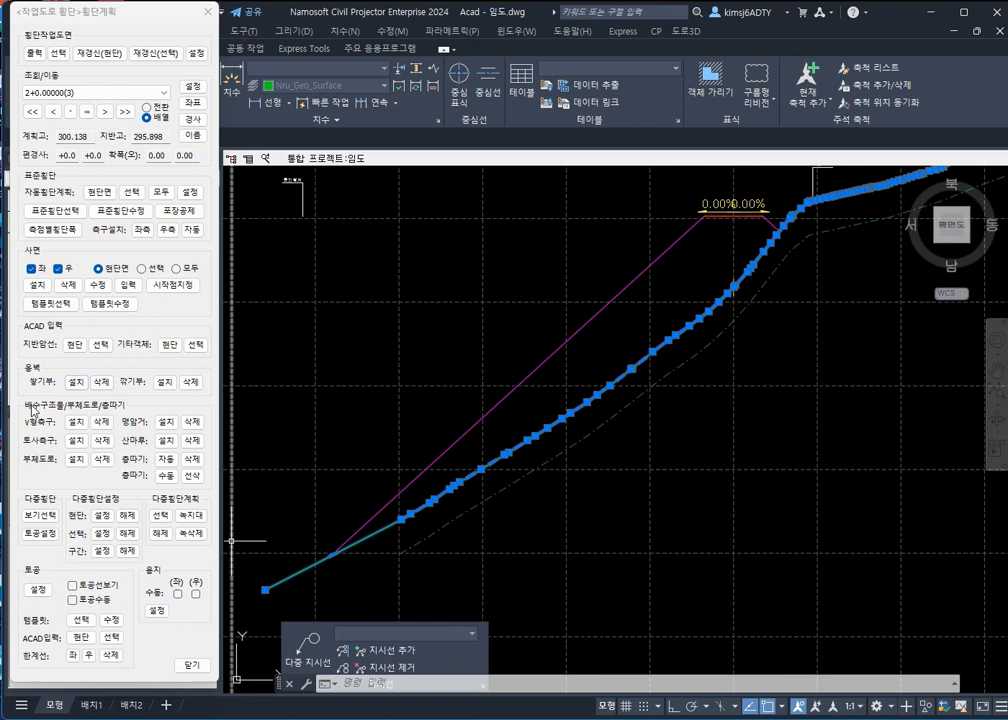
Apply the edited ground line to the current station through 지반암선 in ACAD 입력, turn 토공선보기 back on, and close the cross-section plan
click(72, 344)
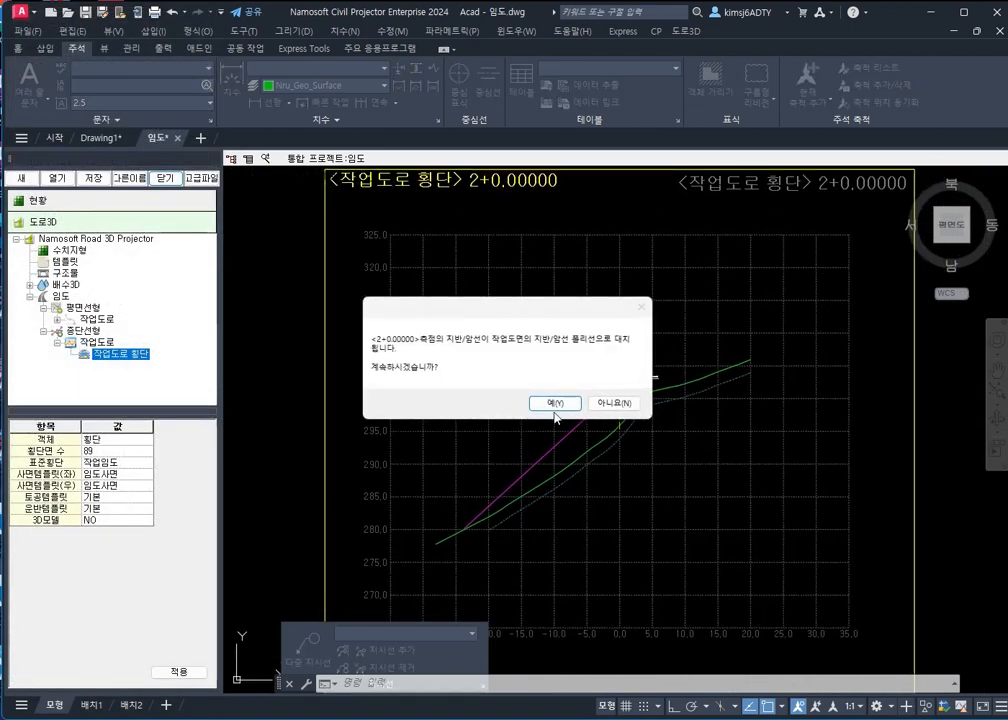
click(555, 401)
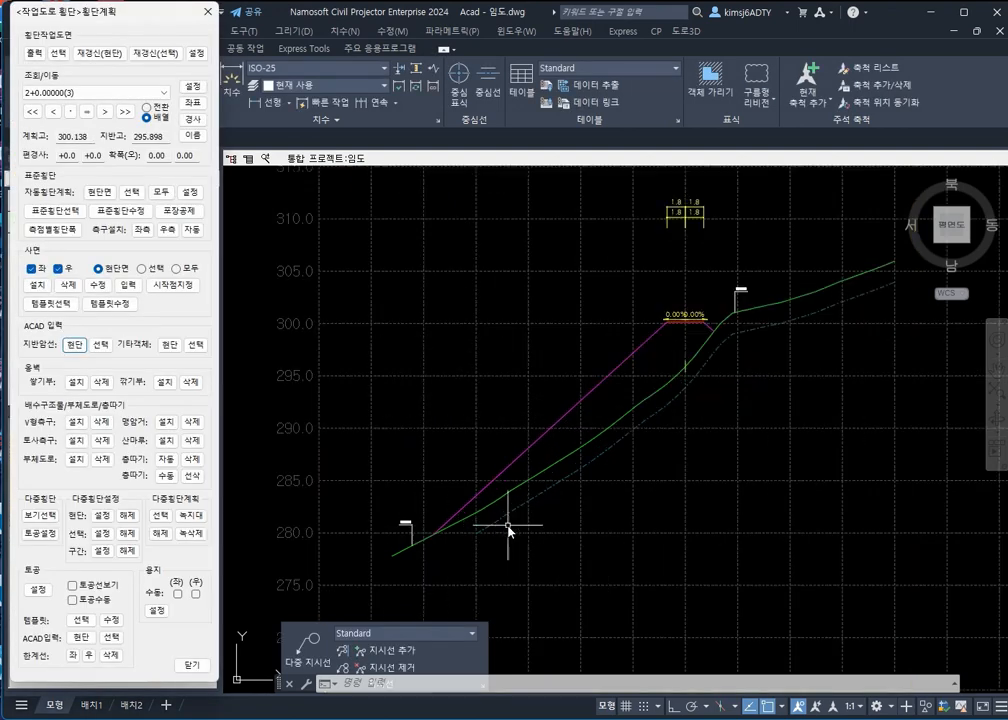
scroll(508, 531, up, 5)
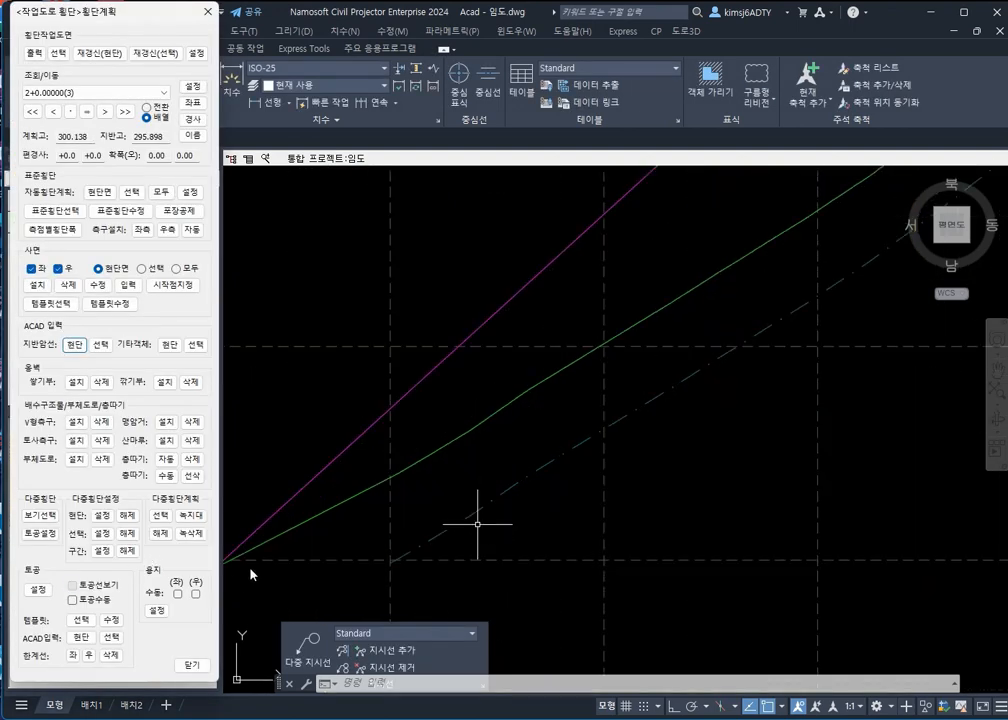
scroll(233, 543, down, 2)
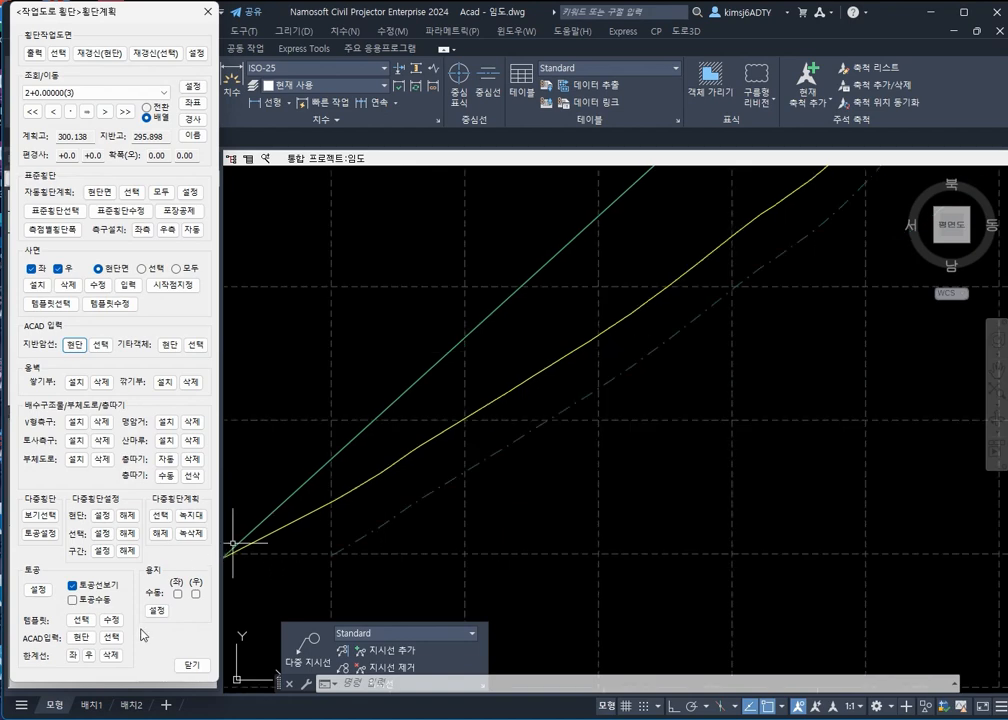
click(192, 666)
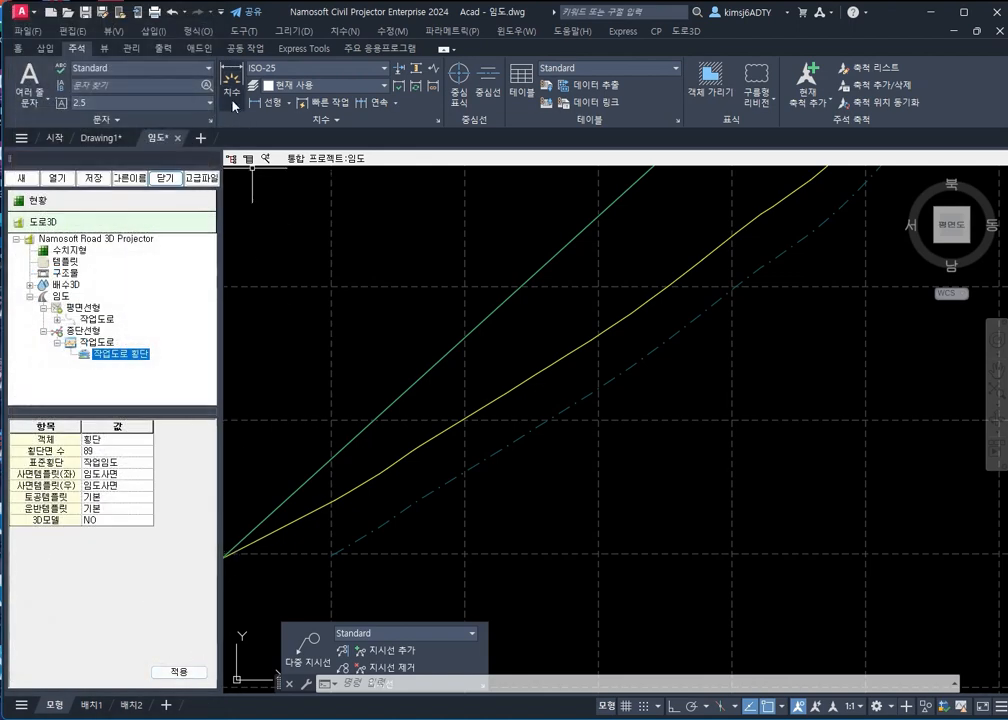
Run the automatic earthwork calculation (토공량자동계산) of 작업도로 횡단 from 0+0.00000 to 87+4.82841, for 자동계산 횡단만 계산
click(97, 342)
right_click(115, 354)
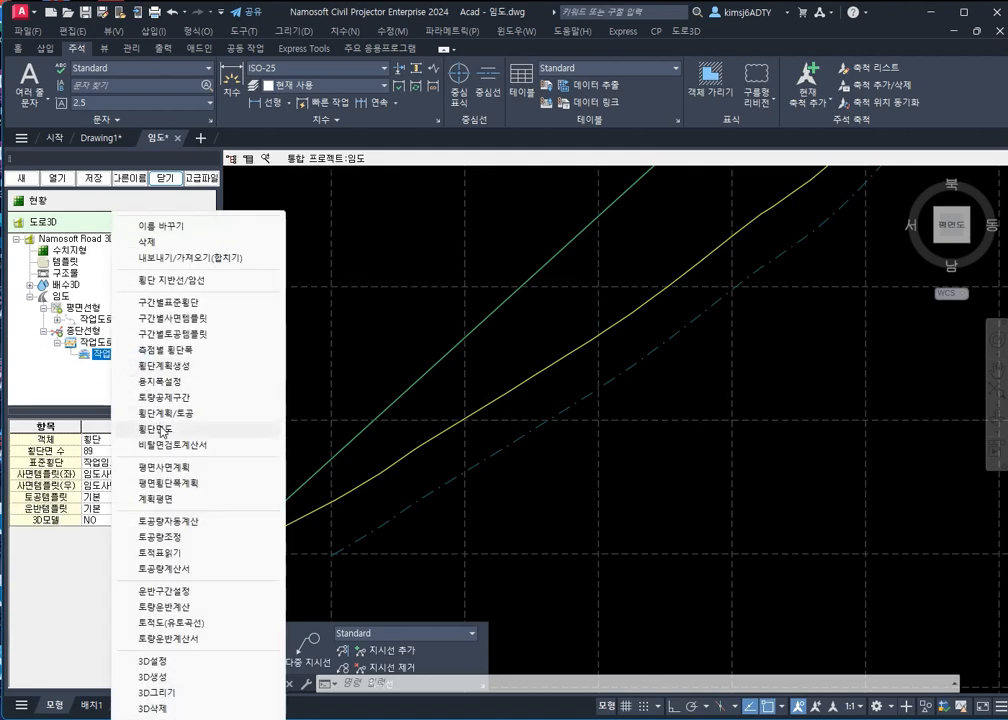
click(196, 522)
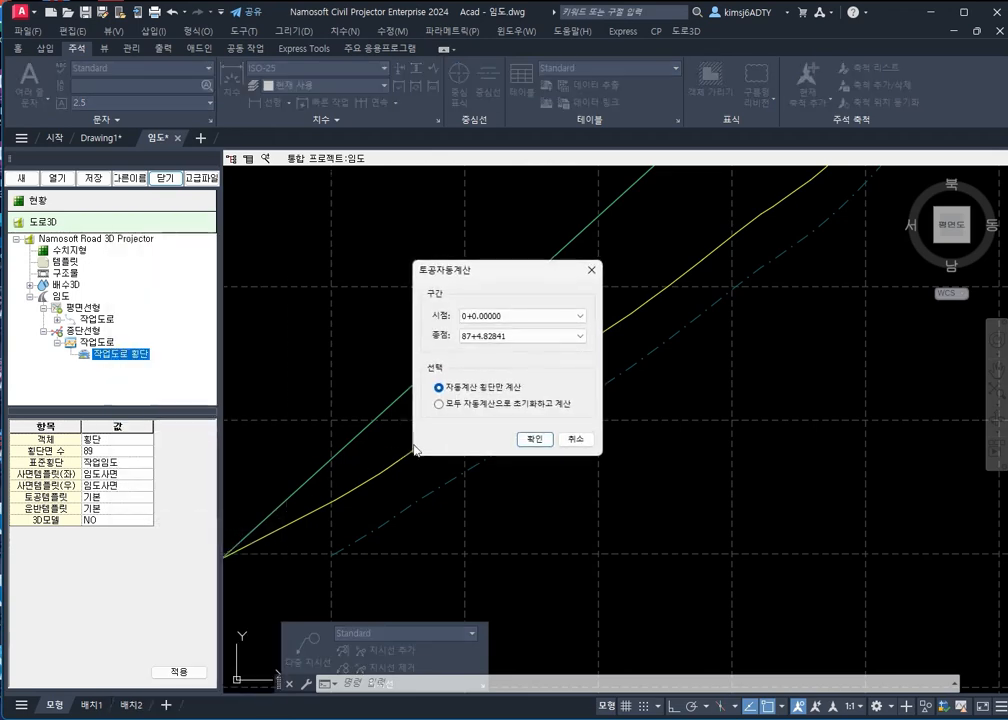
click(523, 439)
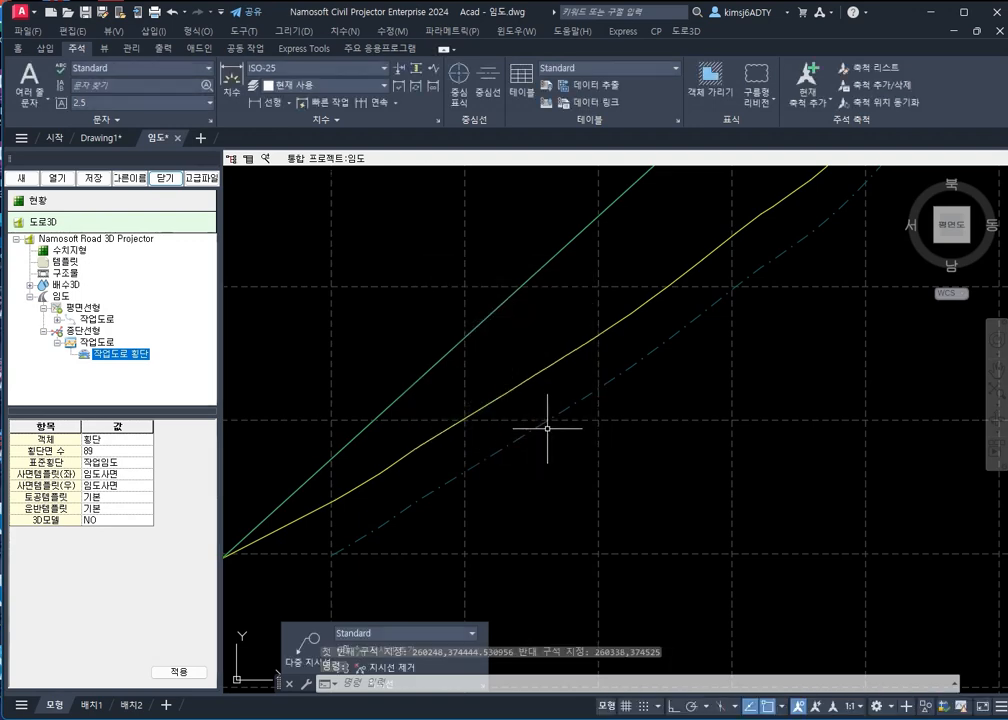
right_click(110, 354)
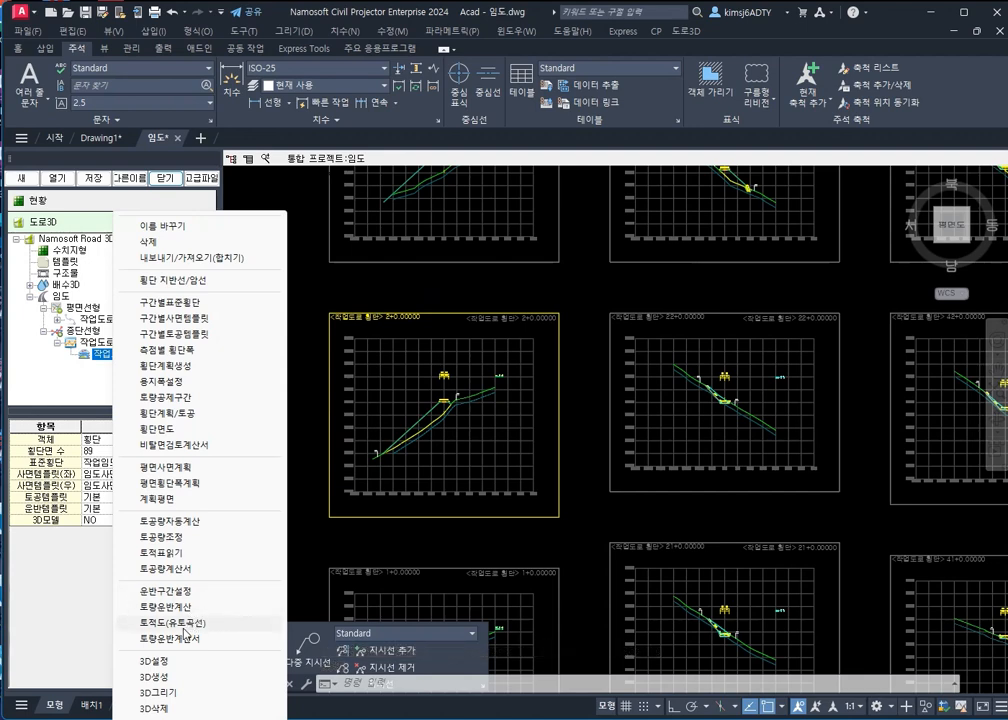
click(179, 556)
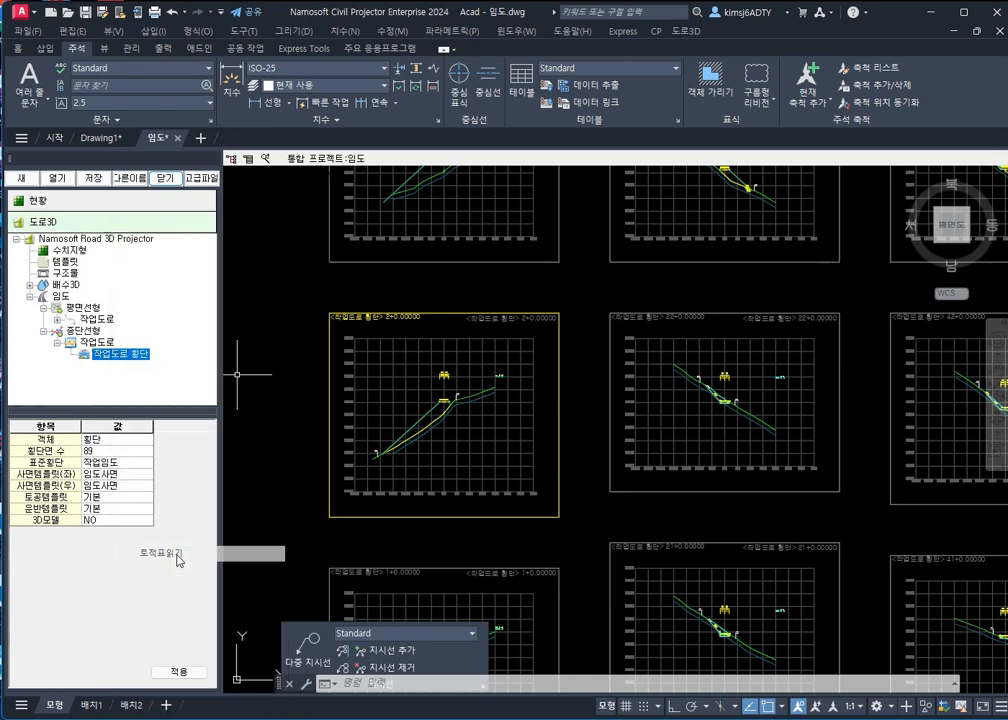
click(268, 13)
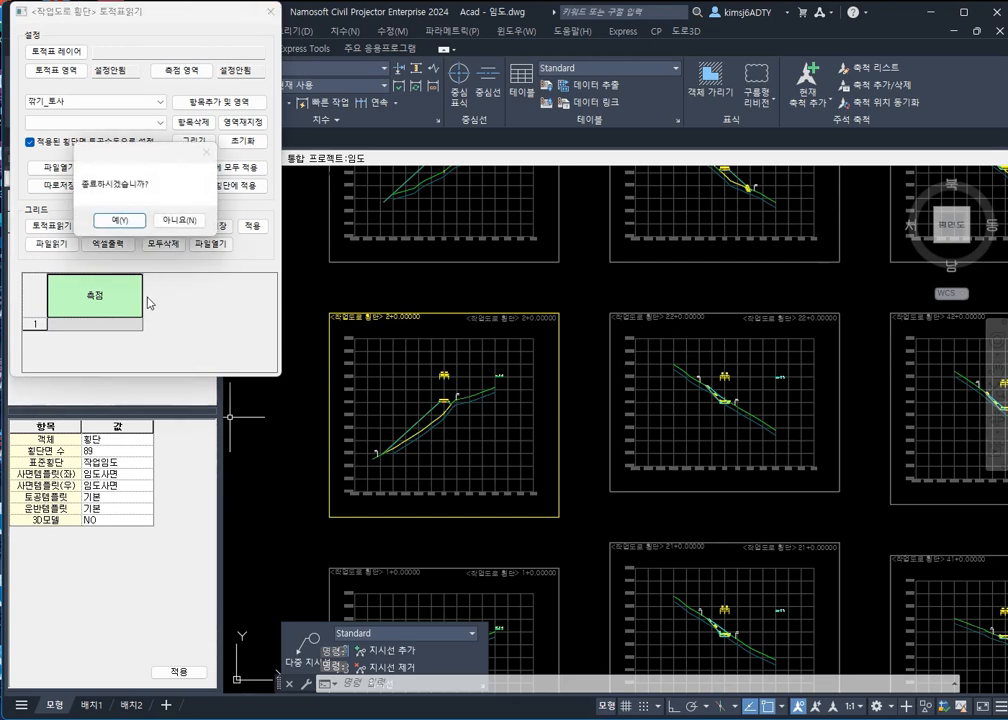
click(123, 223)
Open the earthwork quantity statement (토공량계산서) of 작업도로 횡단 and set its output selection (출력선택) to 집계표
right_click(108, 354)
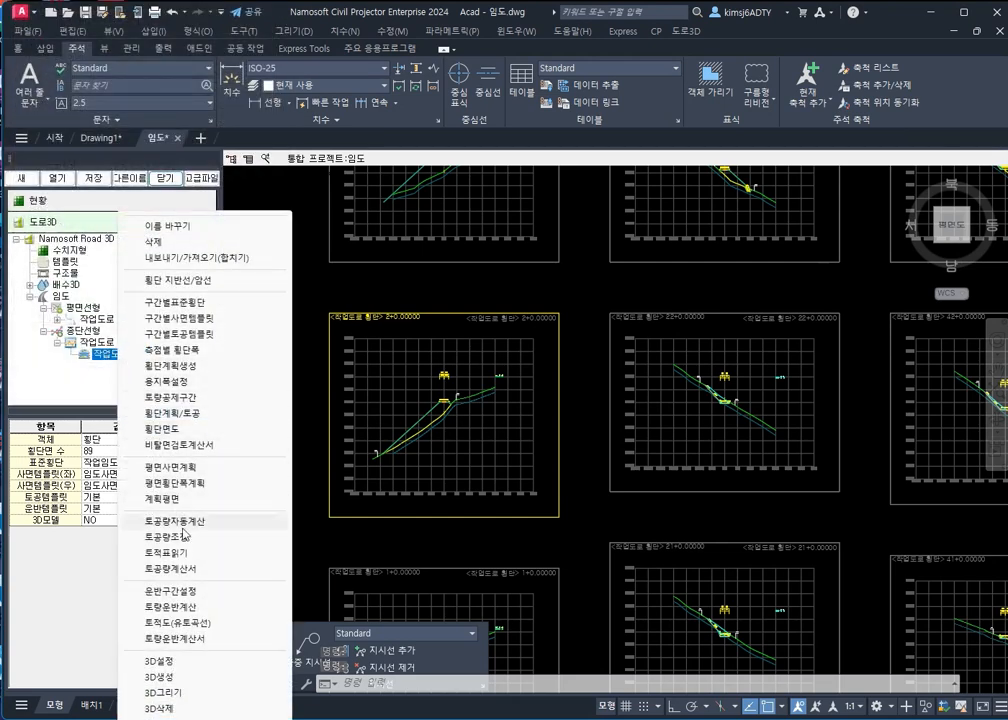
click(182, 570)
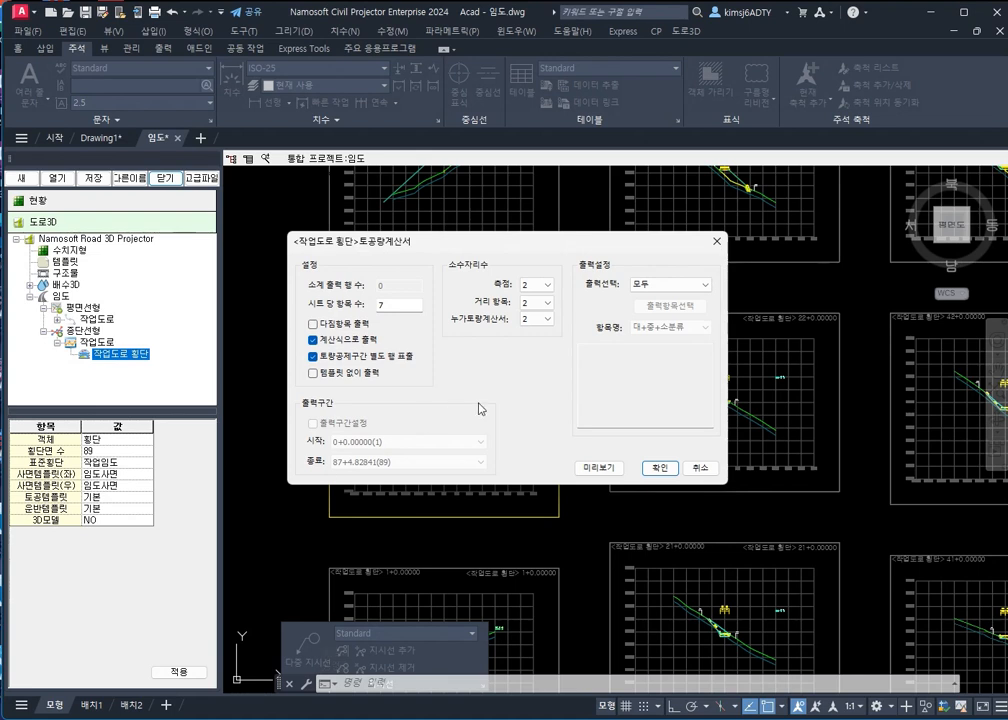
click(668, 285)
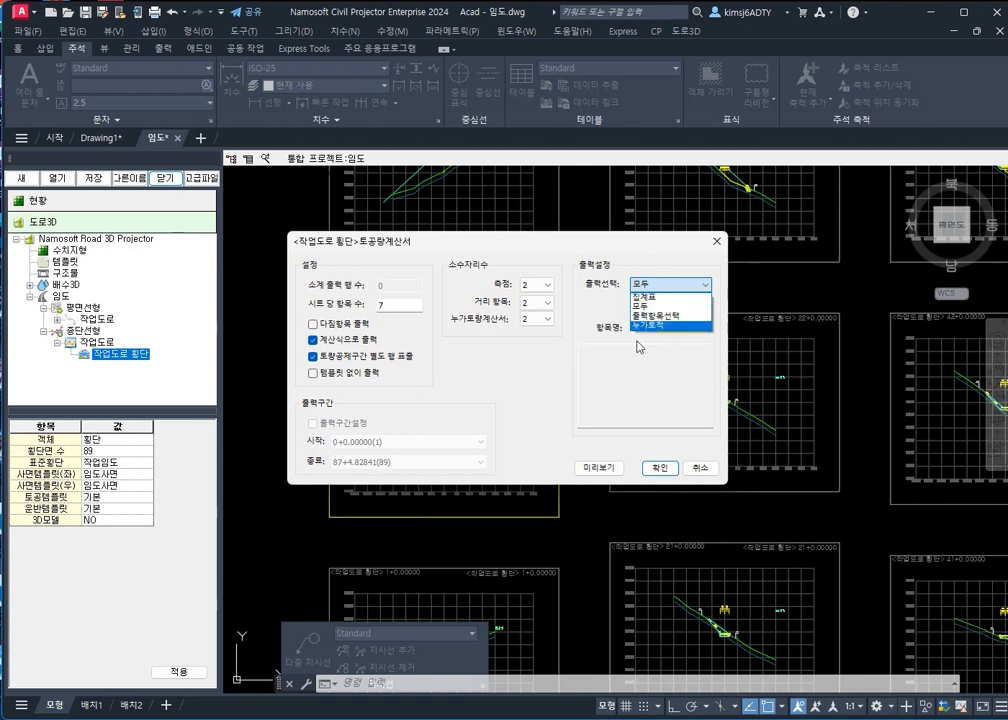
click(606, 468)
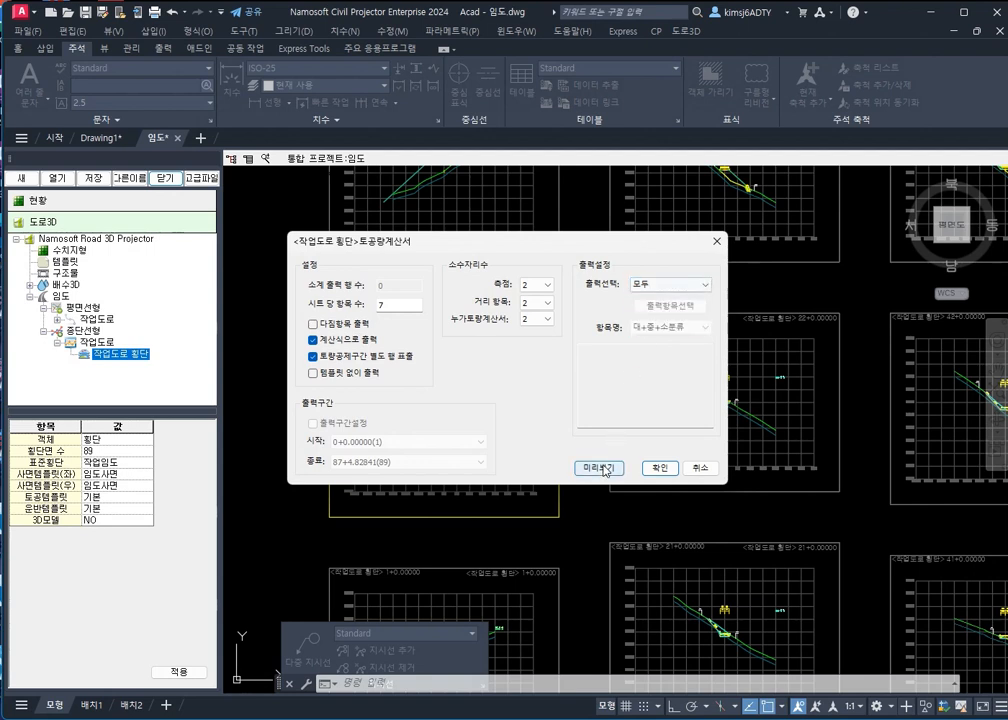
click(676, 285)
click(652, 297)
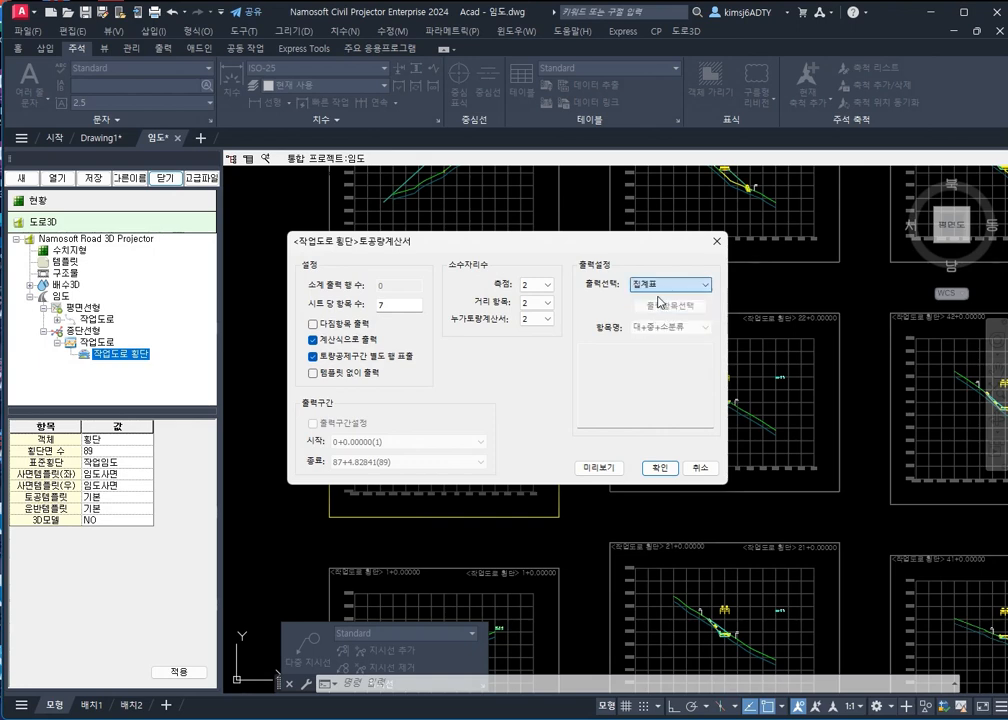
Preview the 집계표 of the earthwork statement, review its quantities by item, and close the preview
click(617, 467)
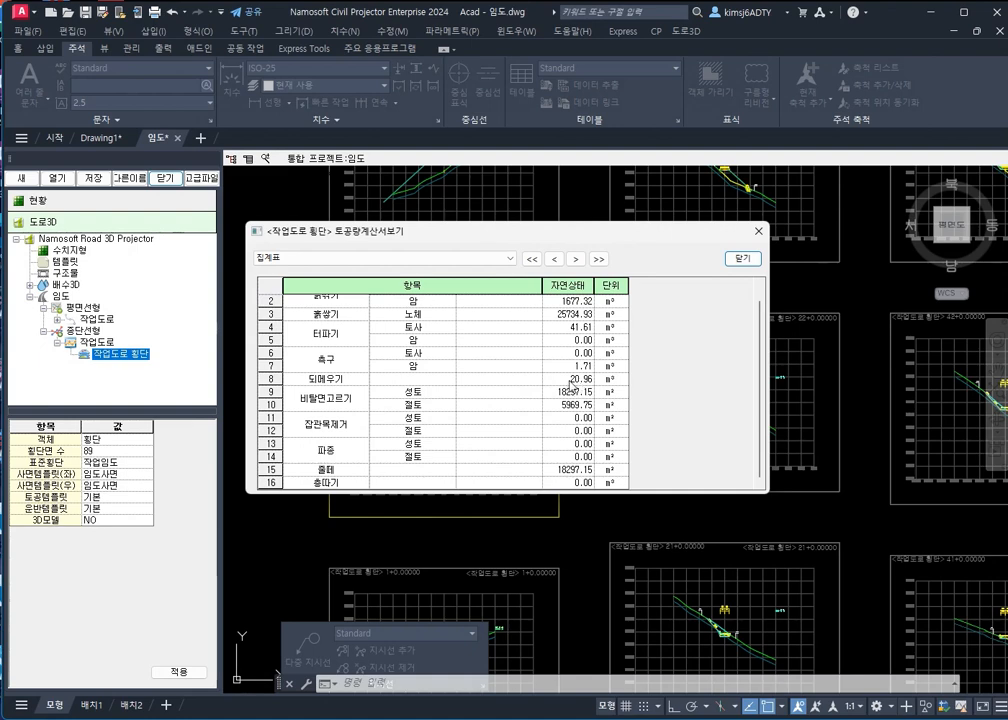
scroll(576, 372, up, 1)
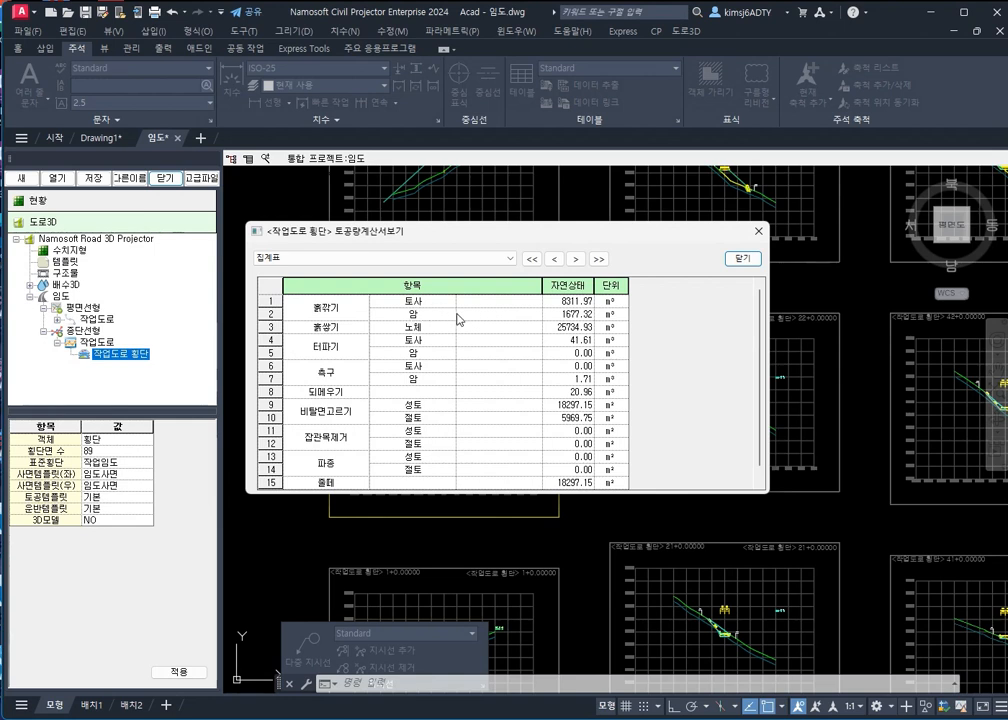
click(738, 259)
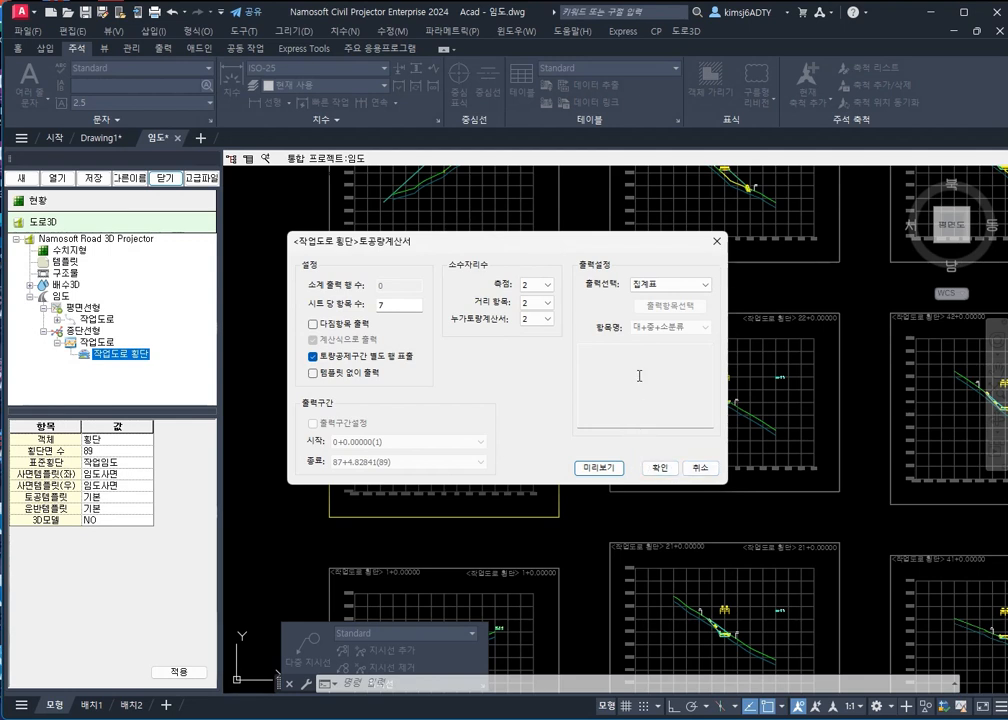
Set the output selection (출력선택) of the earthwork quantity statement to 모두 and export it to an Excel workbook
click(661, 288)
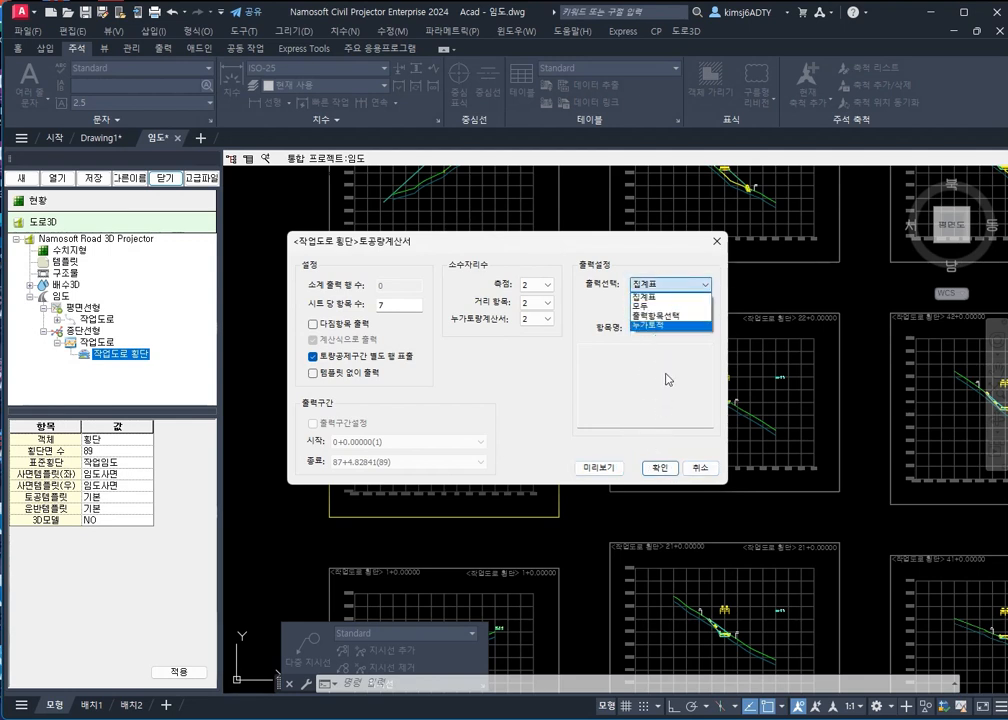
click(661, 447)
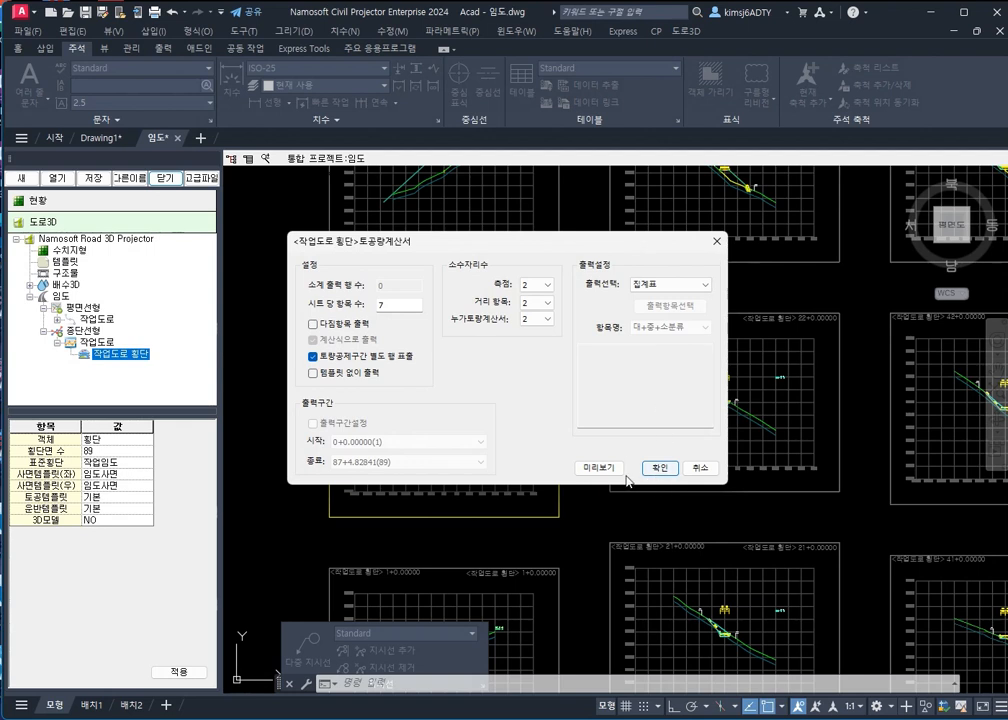
click(665, 290)
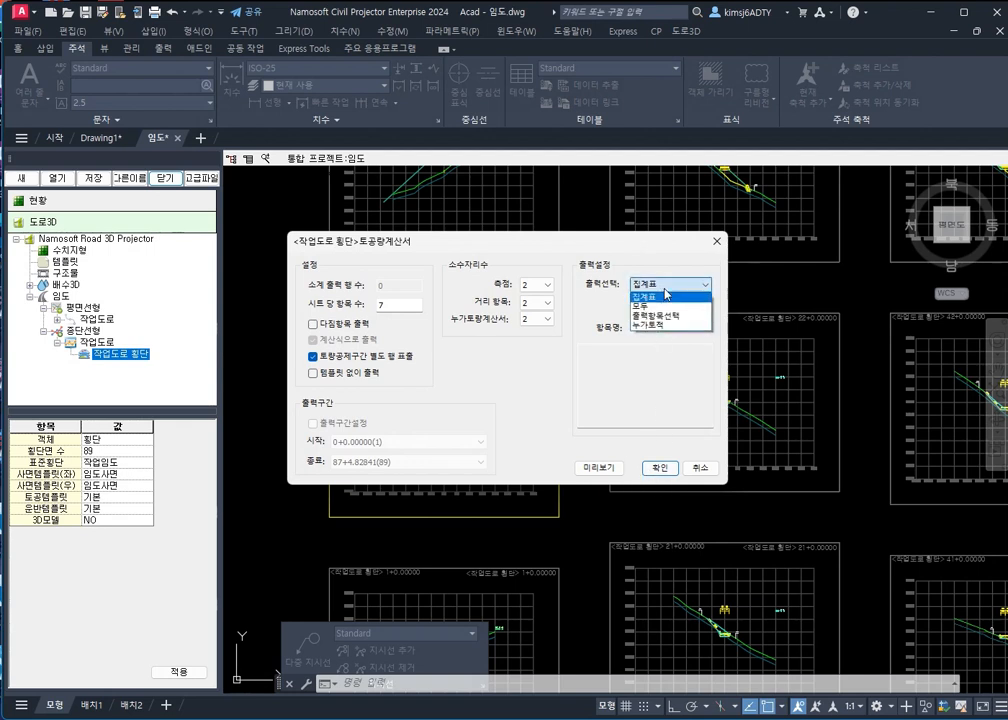
click(661, 308)
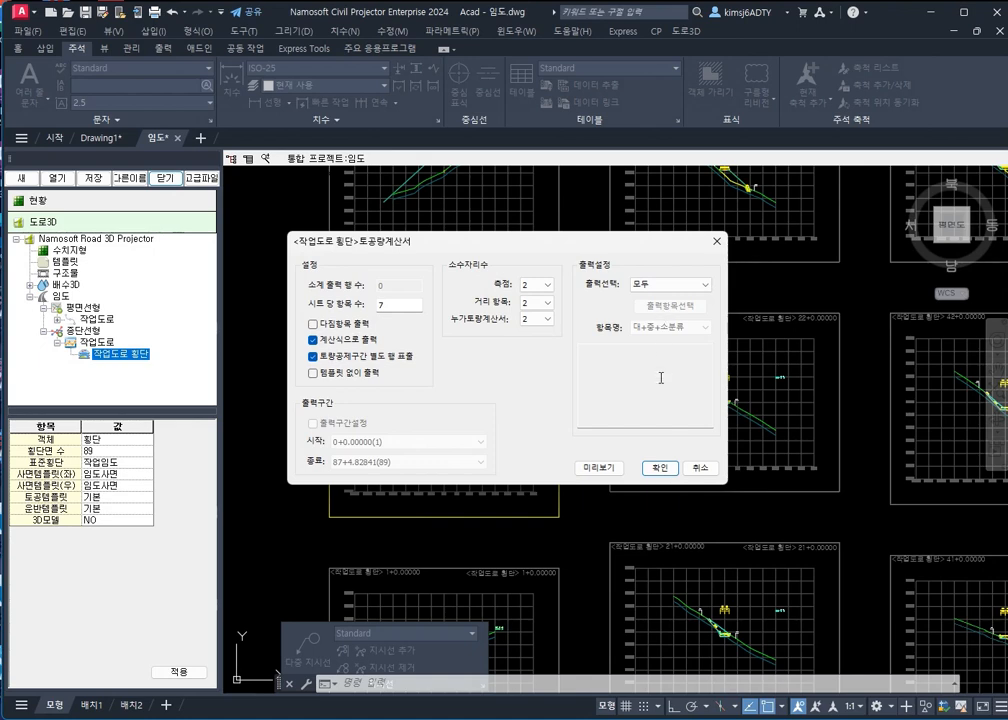
click(659, 470)
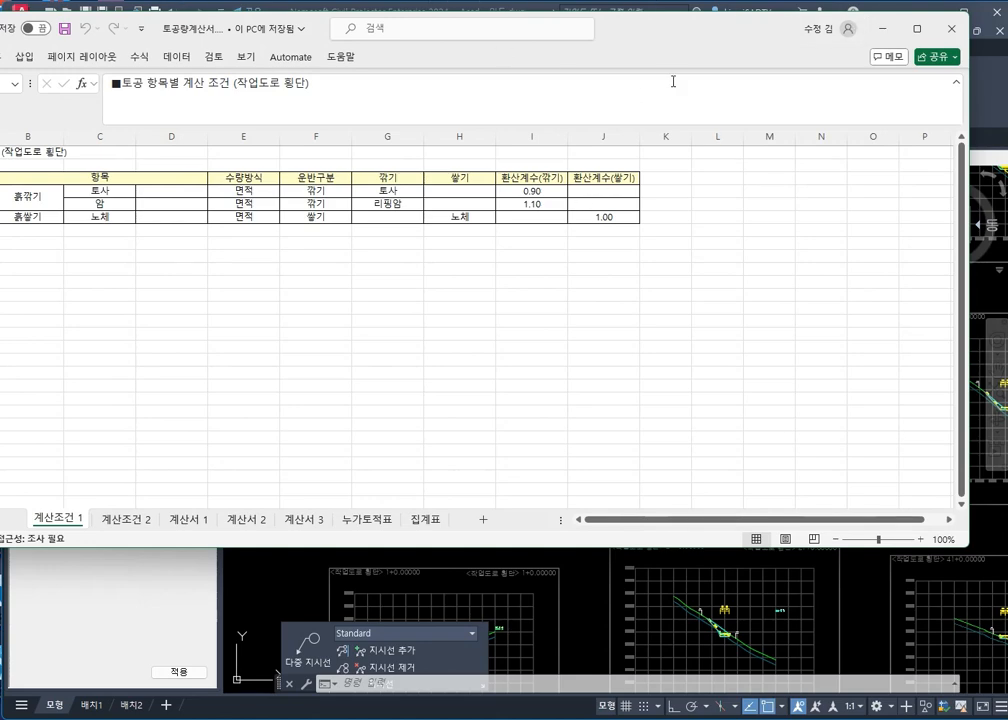
Review the basic calculation conditions in the 계산조건 2 sheet of the exported earthwork workbook
drag(707, 31, 762, 78)
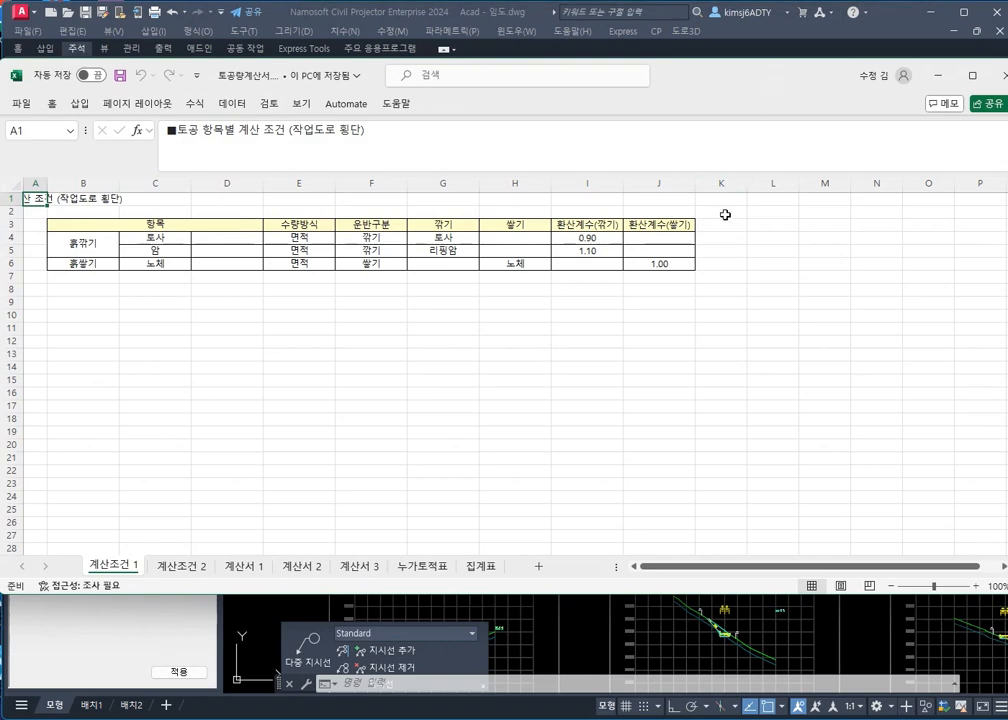
click(186, 567)
click(239, 568)
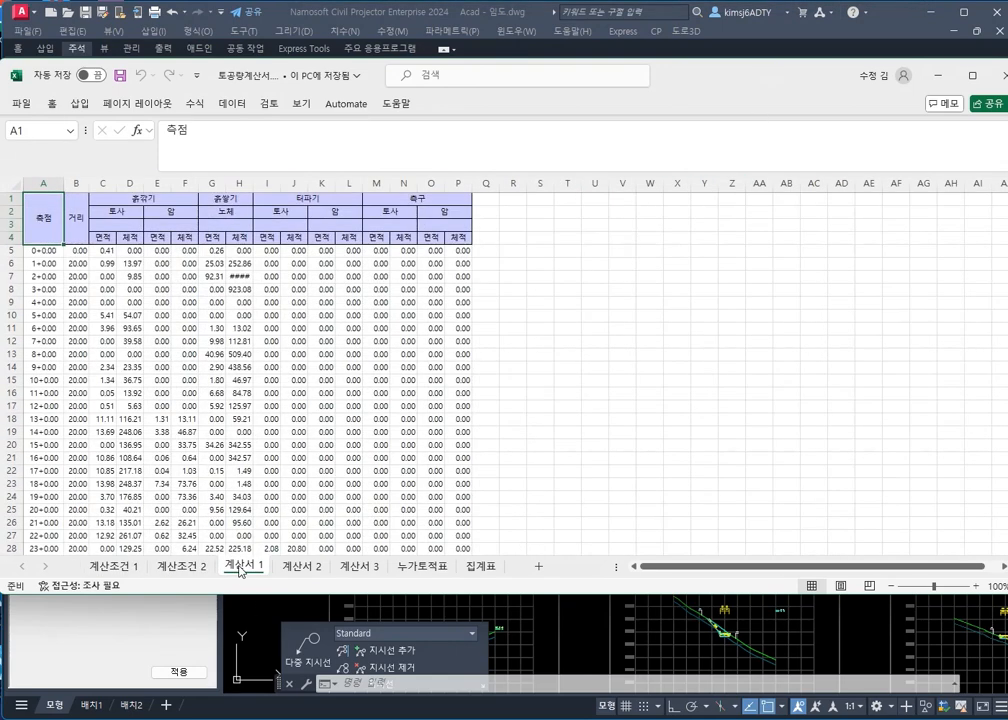
click(186, 567)
click(388, 248)
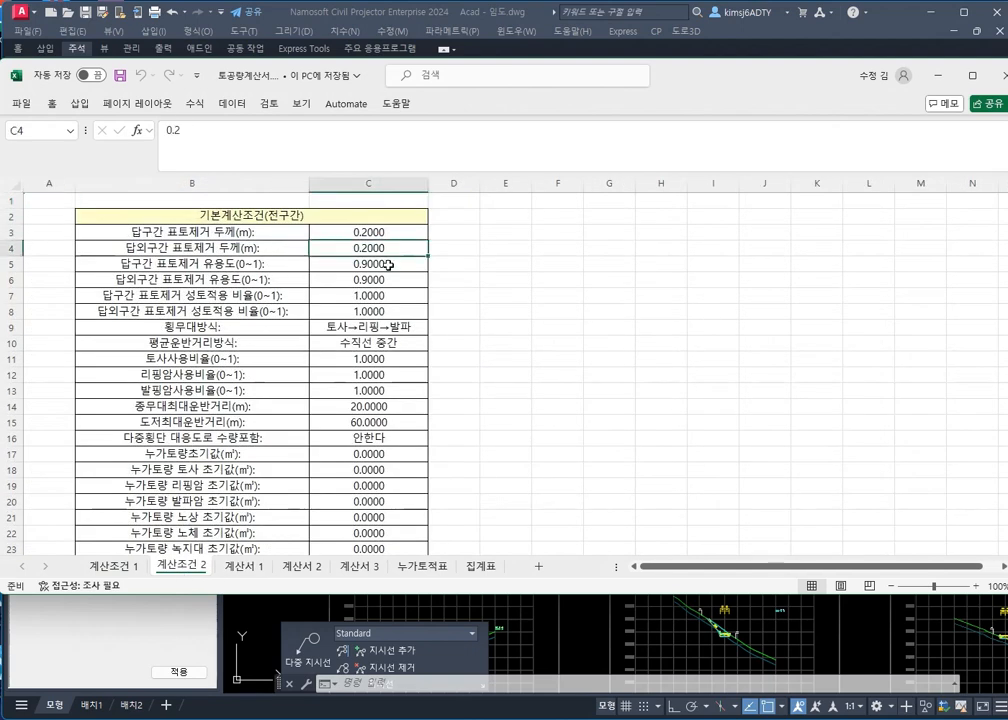
click(388, 265)
Check the areas and volume formulas per station in the 계산서 1 sheet, and close the earthwork workbook
click(250, 567)
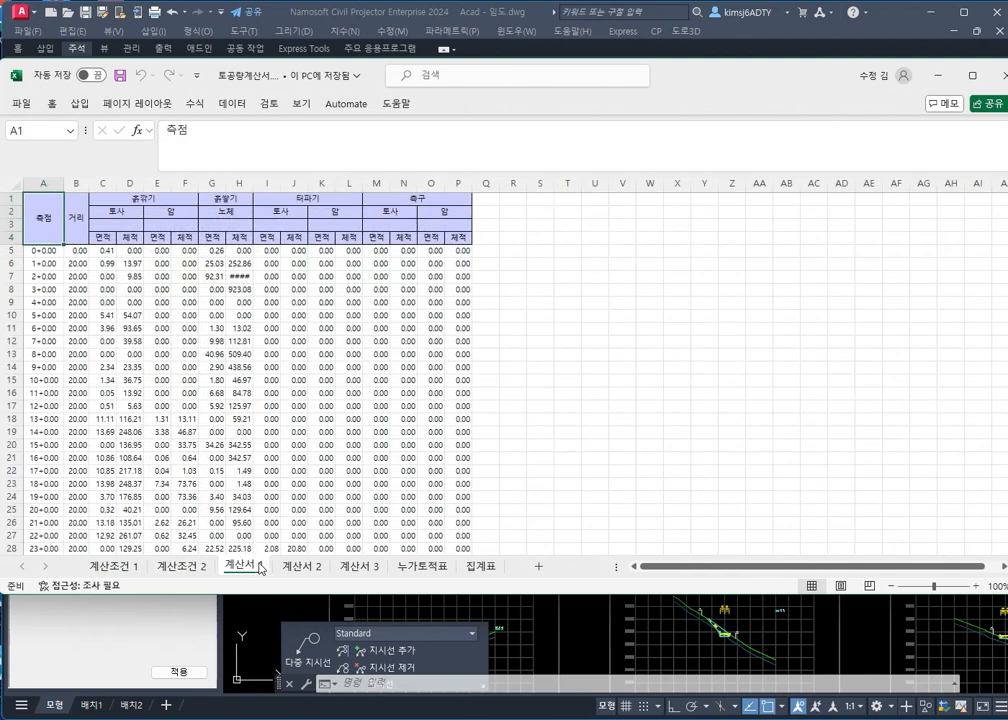
click(265, 354)
click(240, 370)
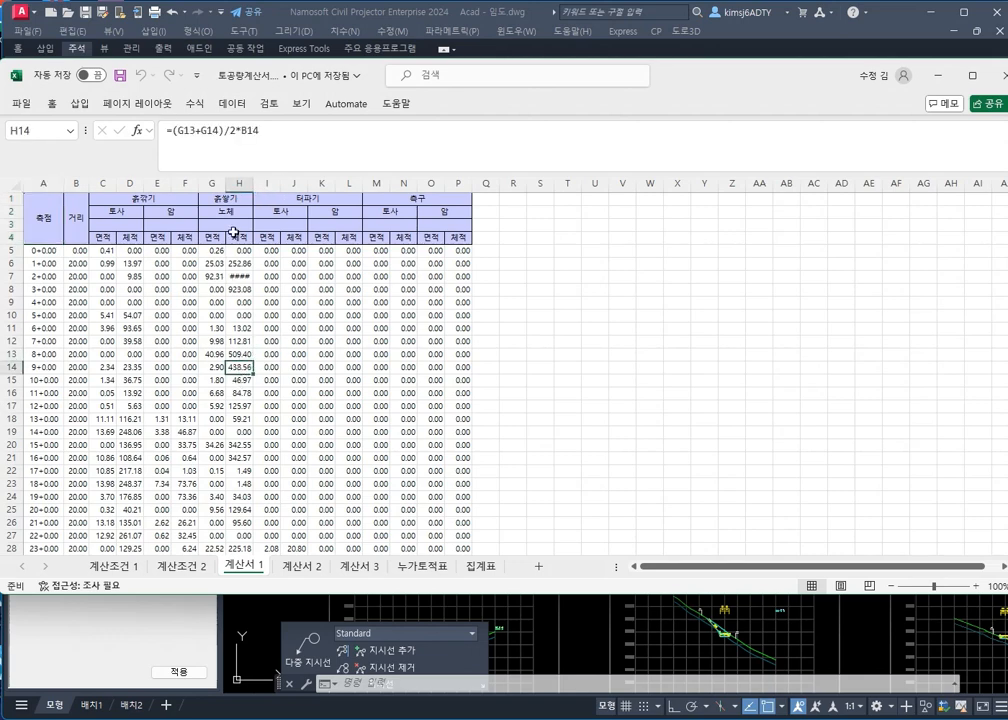
click(210, 404)
key(Down)
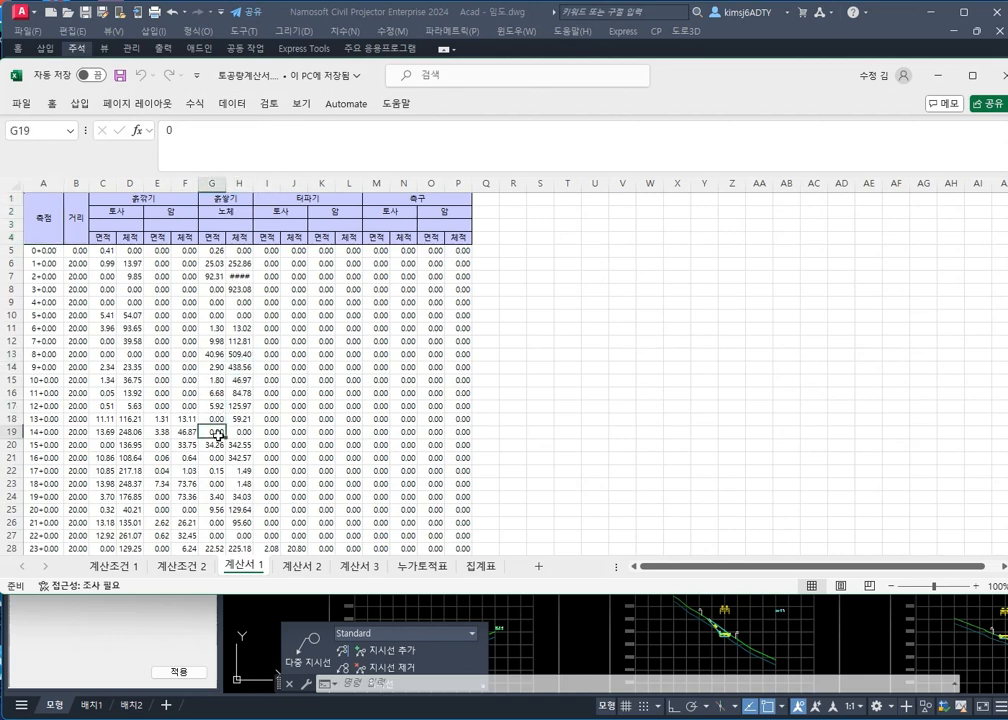
key(Down)
click(1000, 75)
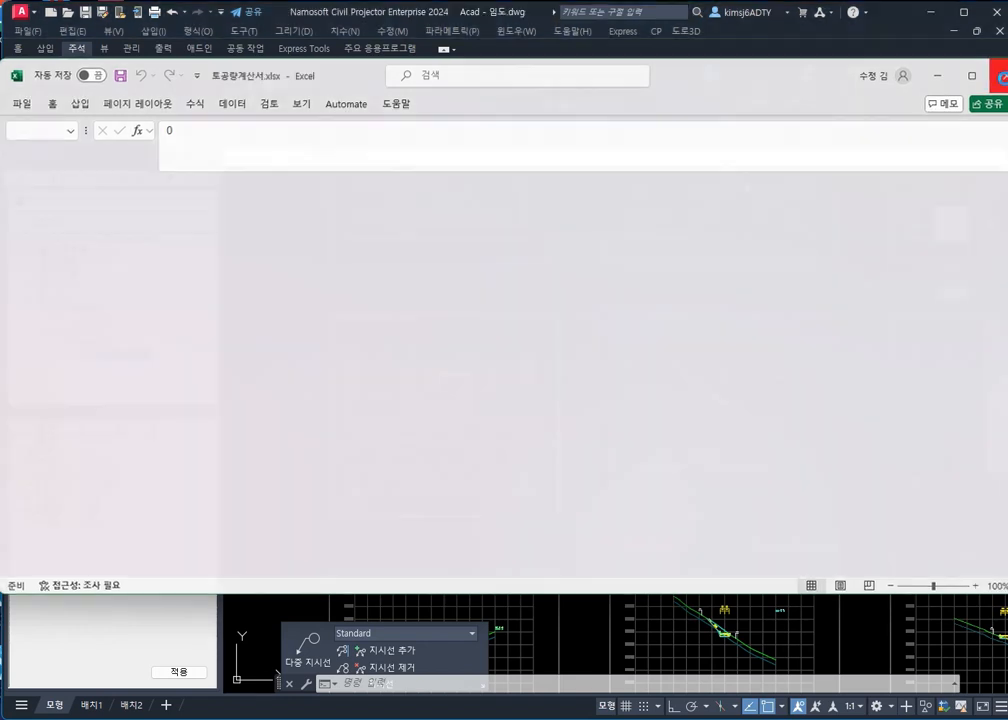
Output the mass curve (토적도) of 작업도로 횡단 into the current drawing, in the empty space beside the cross sections
right_click(122, 348)
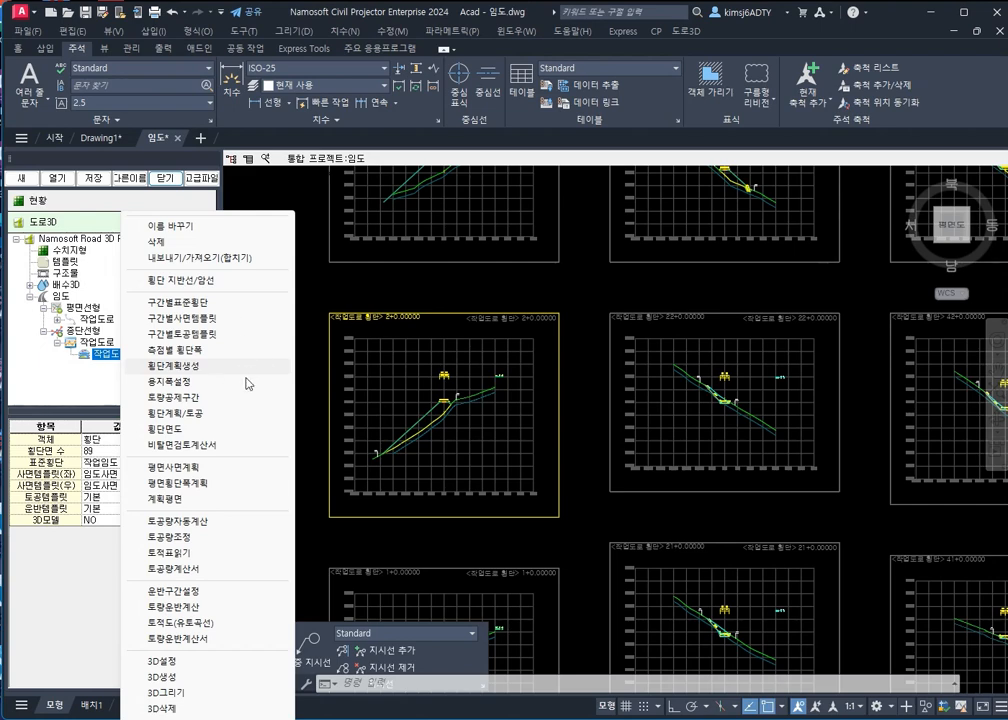
click(186, 623)
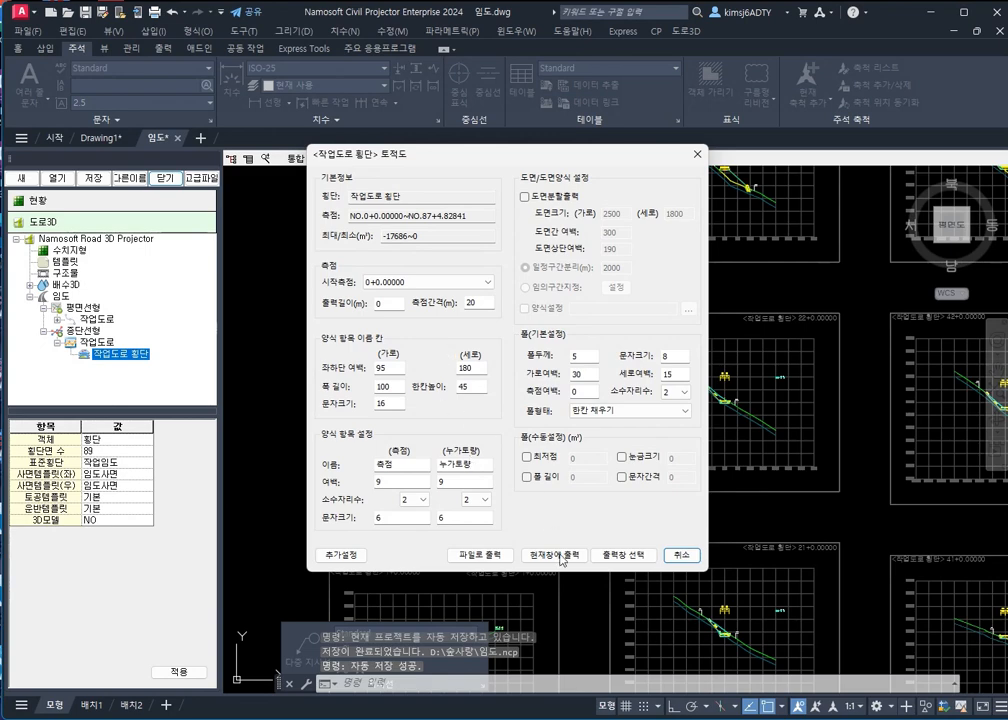
click(570, 556)
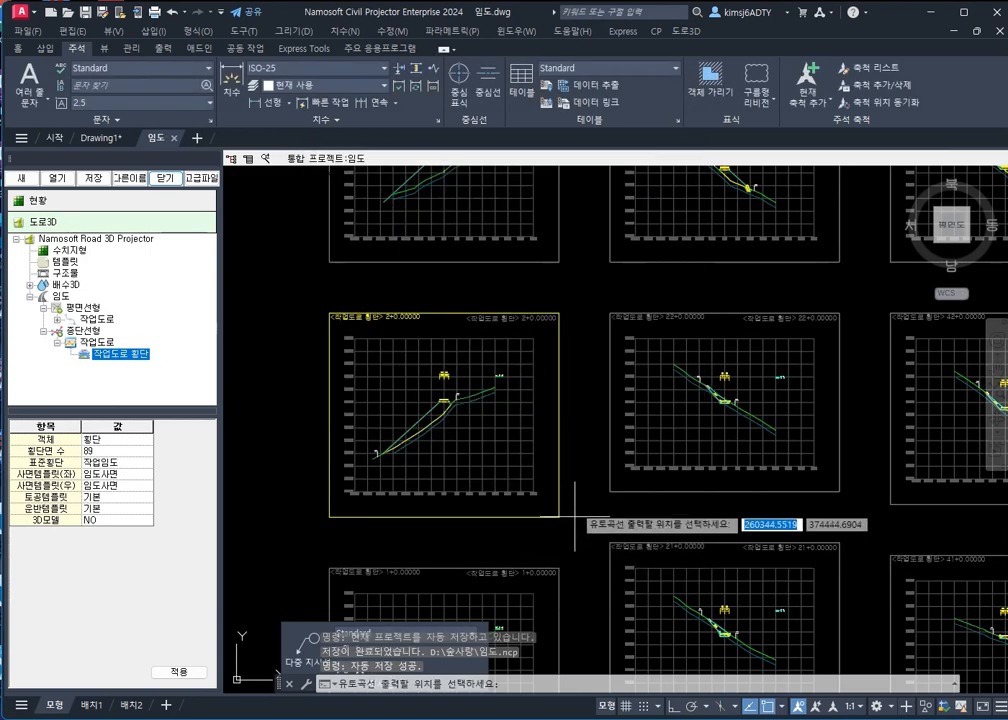
scroll(624, 412, down, 6)
middle_drag(630, 412, 229, 560)
click(619, 486)
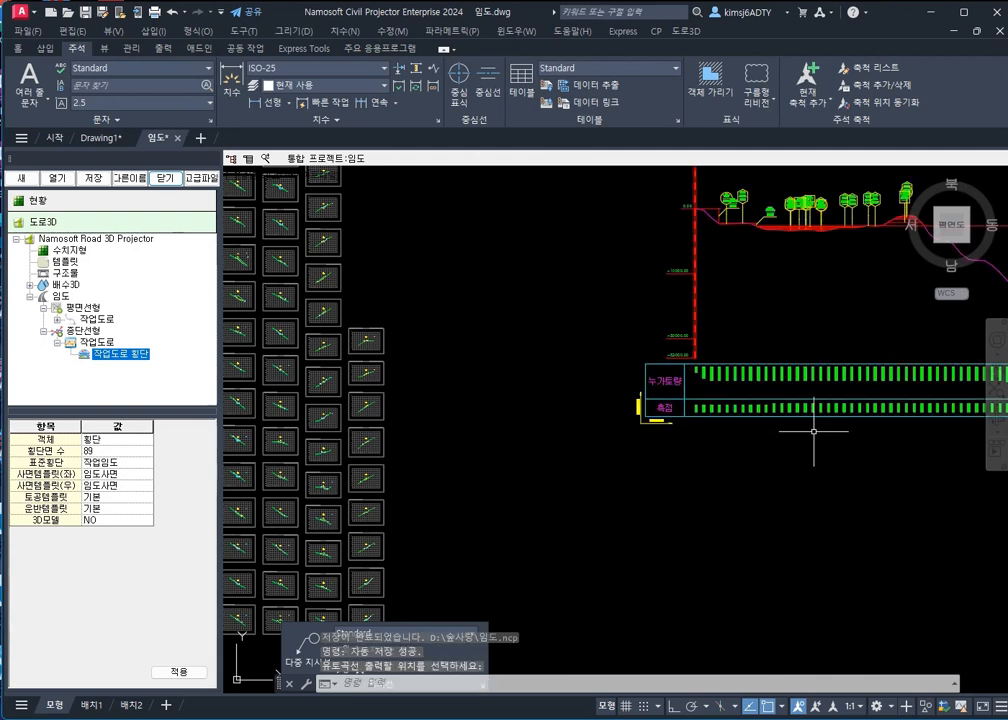
middle_drag(813, 432, 425, 558)
scroll(589, 454, down, 4)
middle_drag(589, 454, 483, 466)
scroll(461, 442, up, 2)
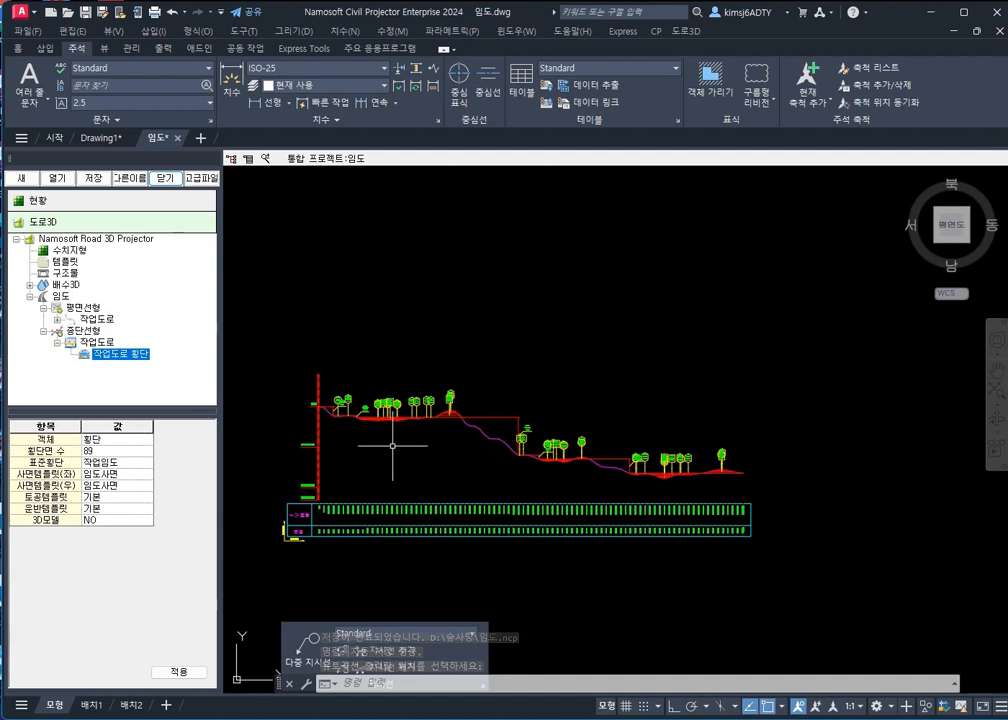
scroll(370, 440, down, 5)
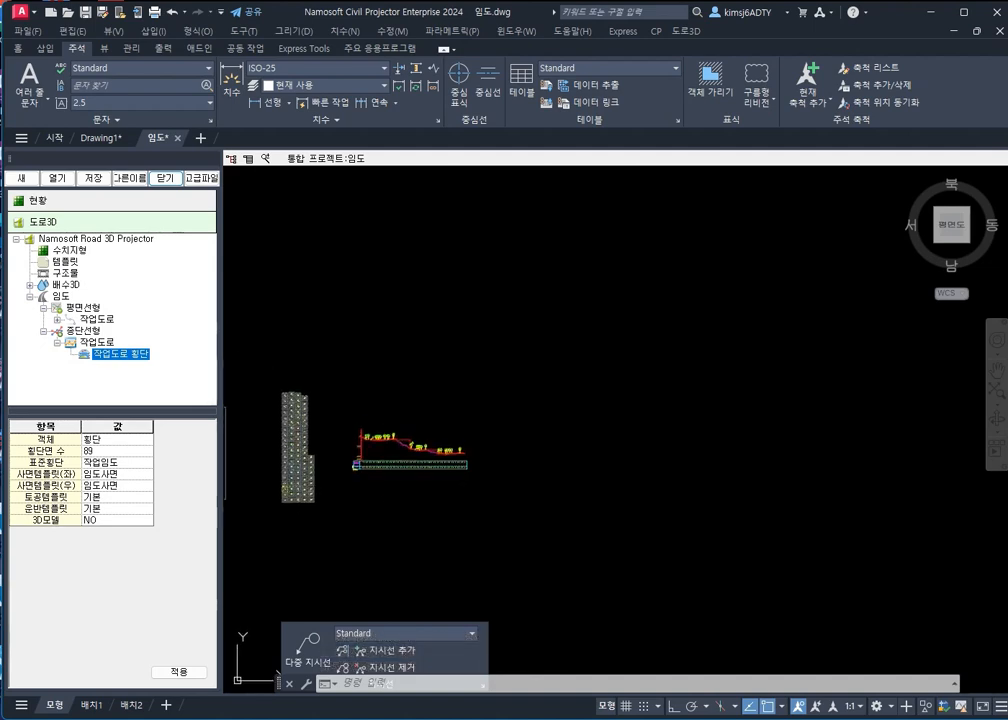
middle_drag(237, 548, 427, 551)
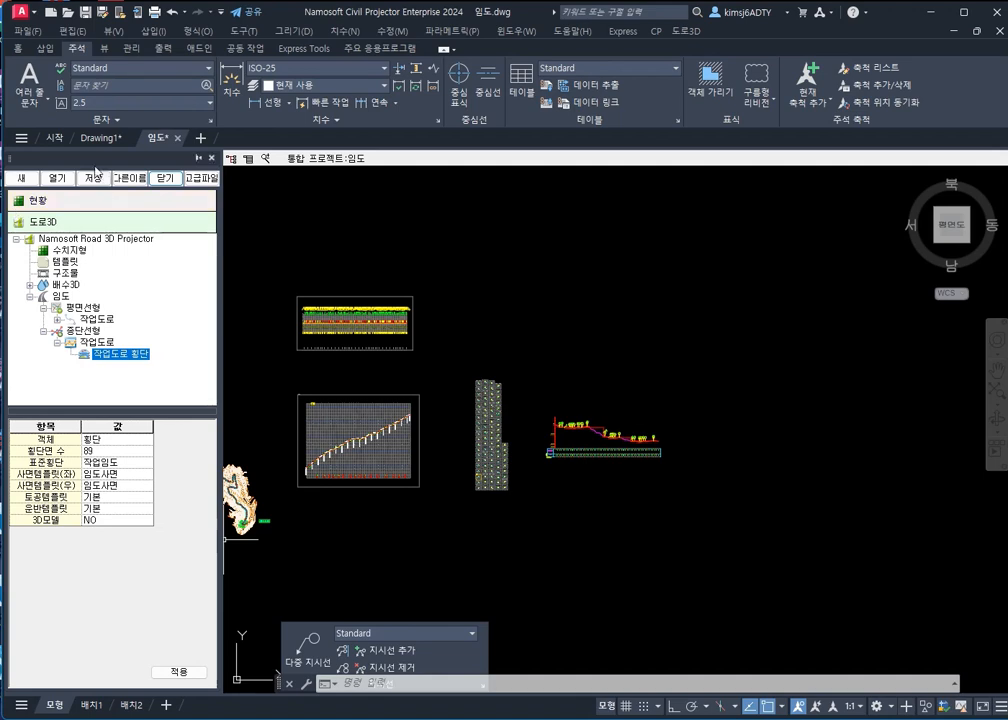
Open the cross-section drawing setup (횡단면도) of 작업도로 횡단 and generate its layout sheets
click(98, 140)
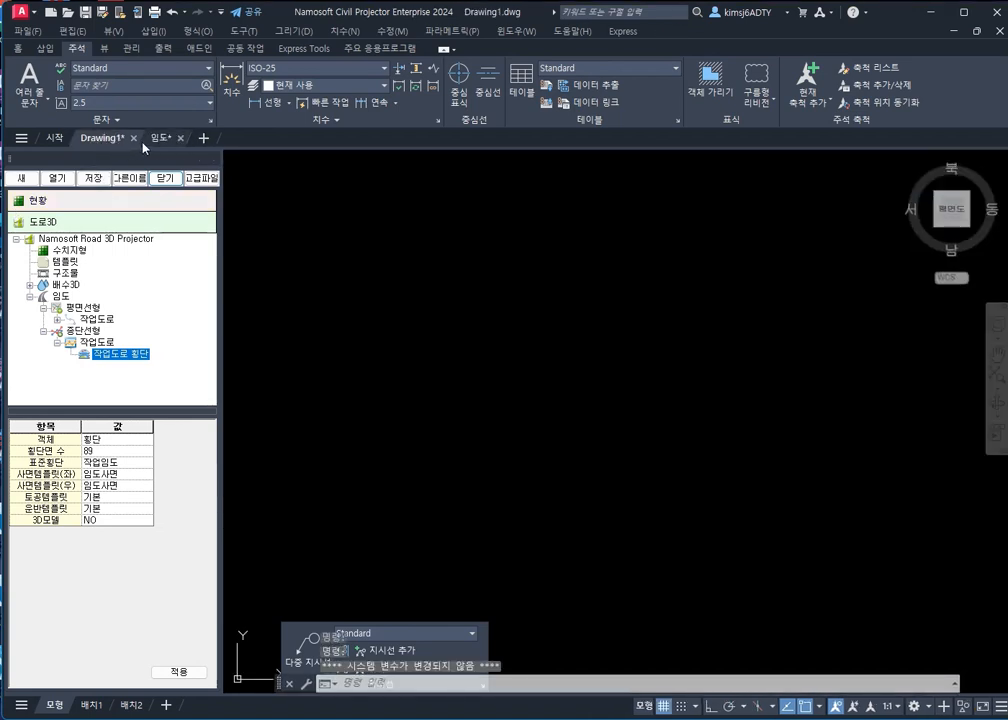
click(149, 143)
right_click(110, 359)
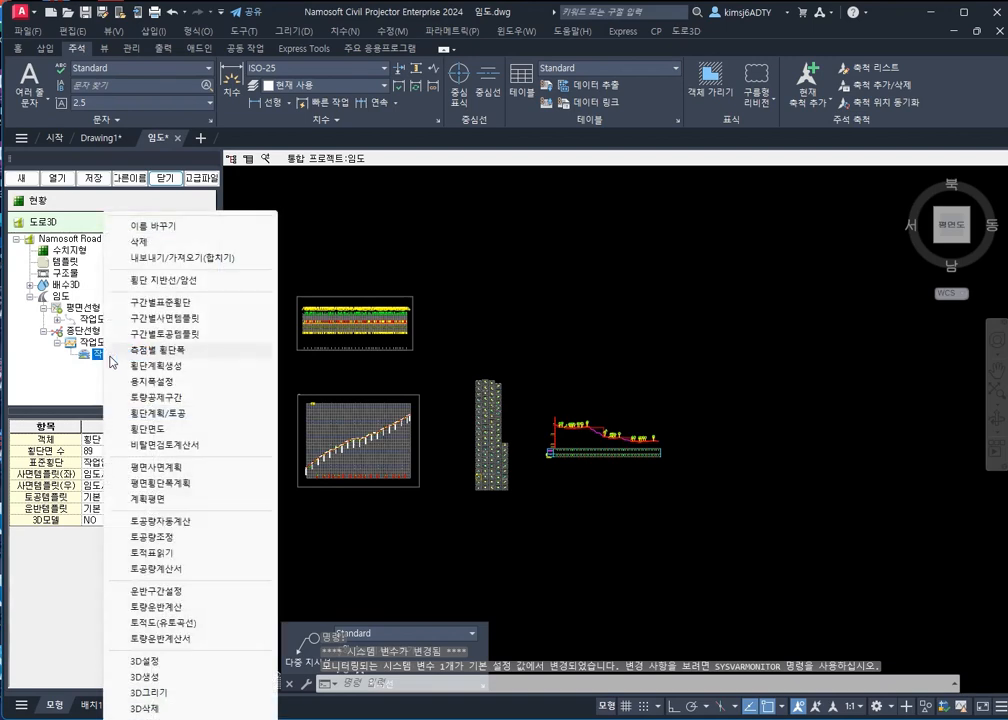
click(189, 446)
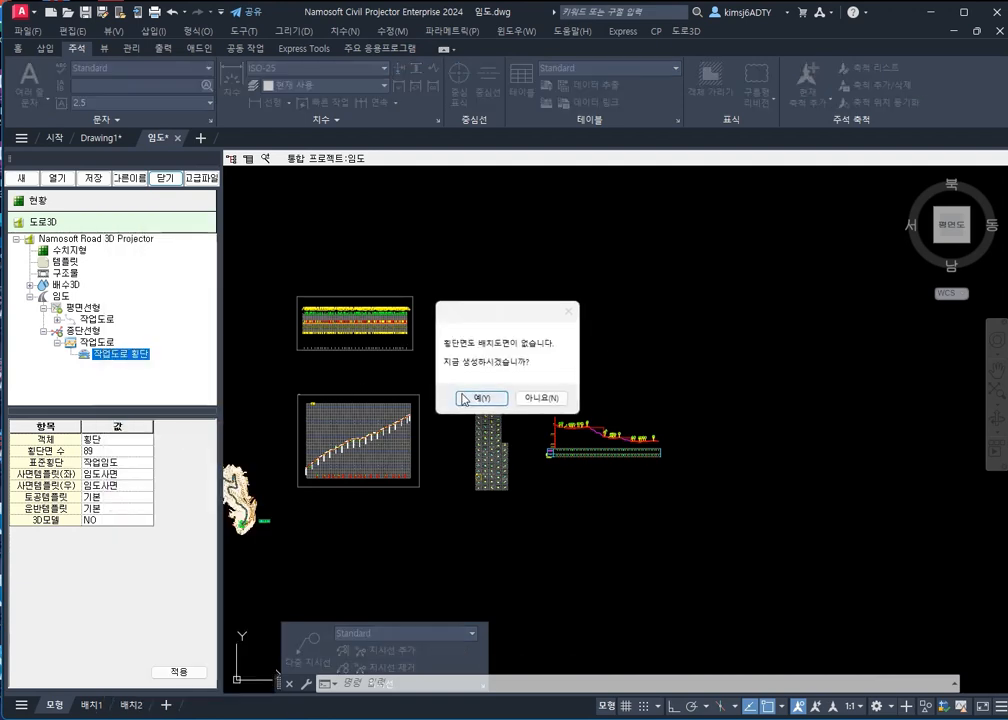
click(470, 401)
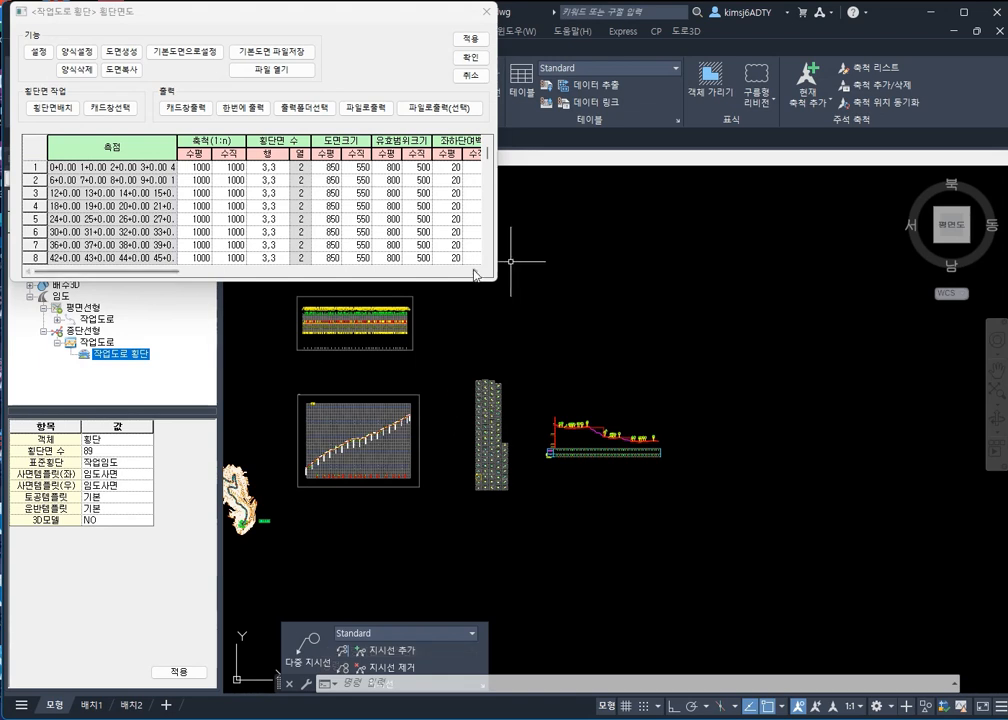
Set the horizontal and vertical scale of the first cross-section sheet to 100 and copy its settings to all sheets
click(205, 170)
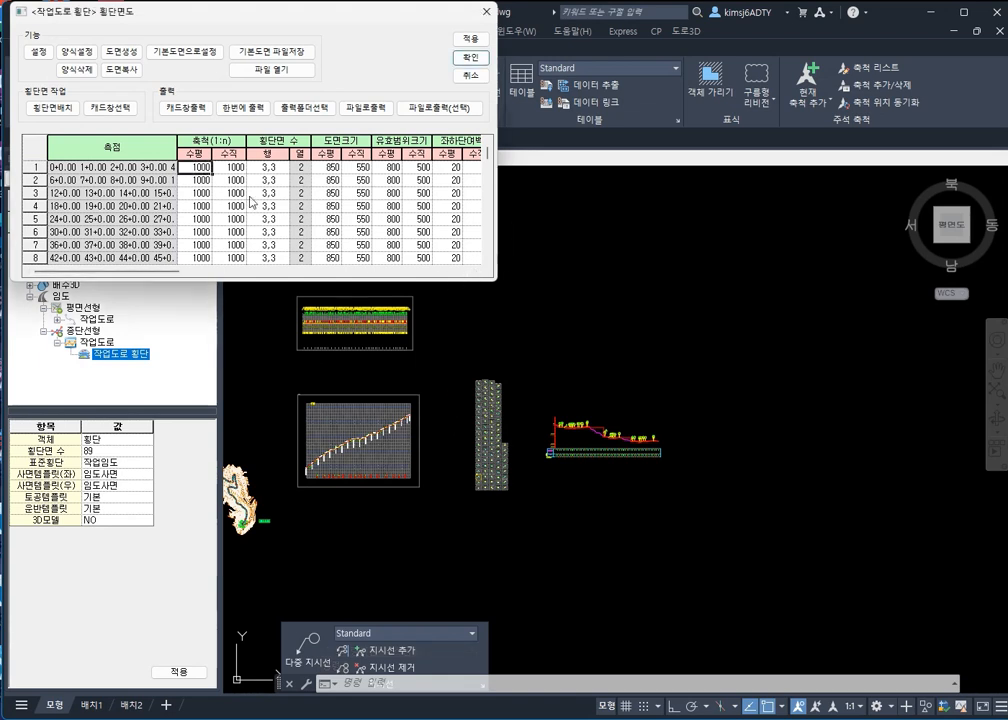
drag(416, 281, 424, 469)
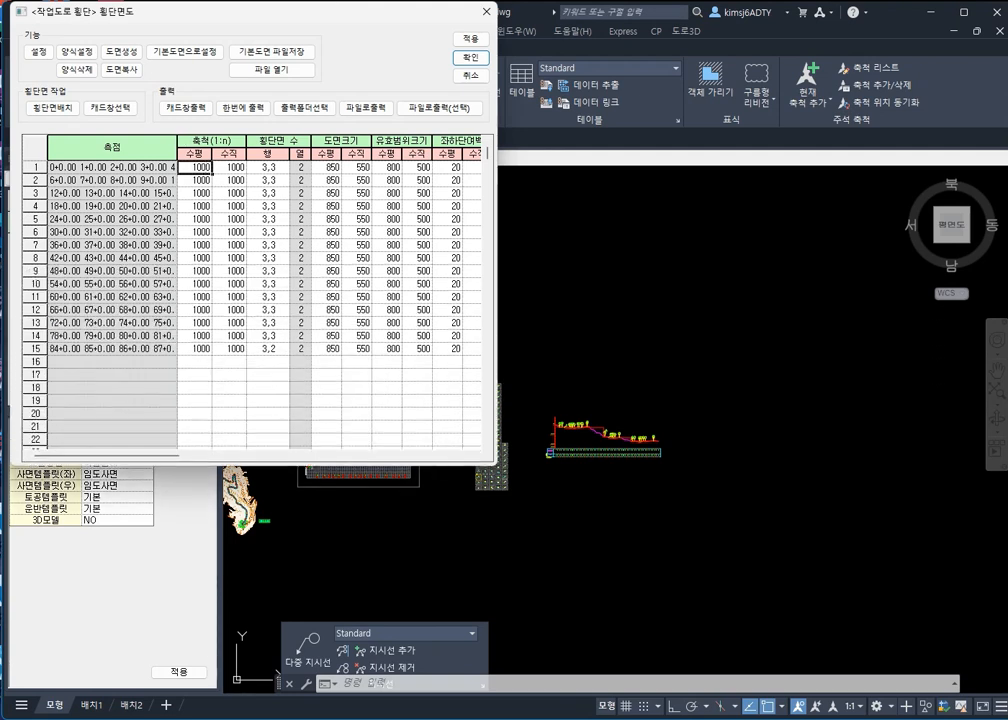
click(241, 170)
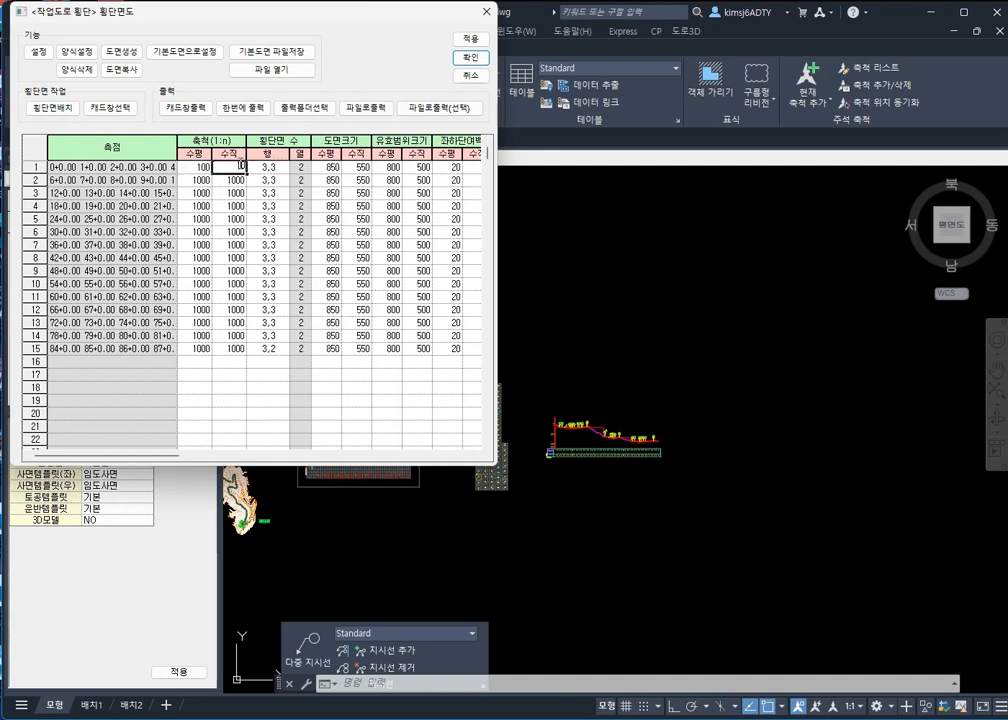
click(110, 67)
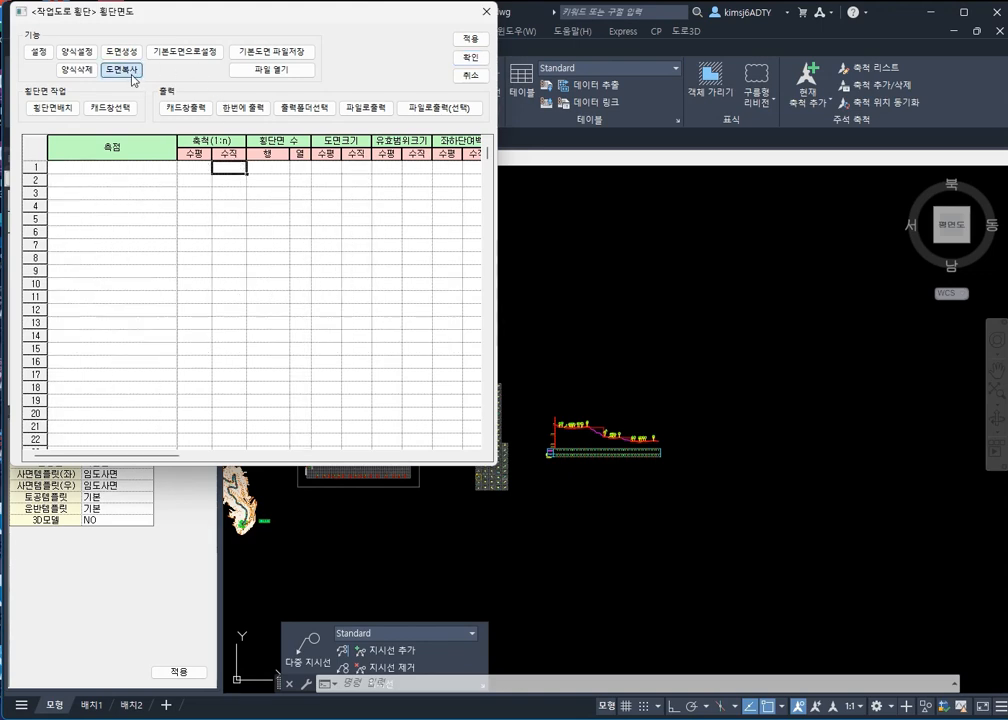
click(258, 264)
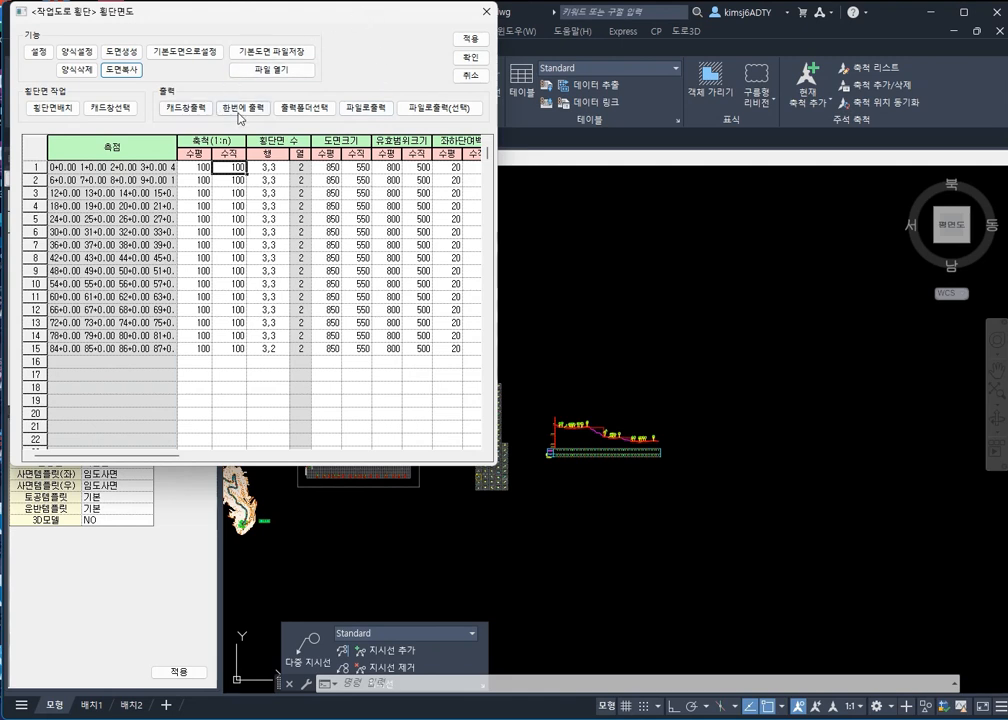
Set the cross-section rows (행) of the first sheet to 3,3,3 and copy that arrangement to all sheets
click(283, 169)
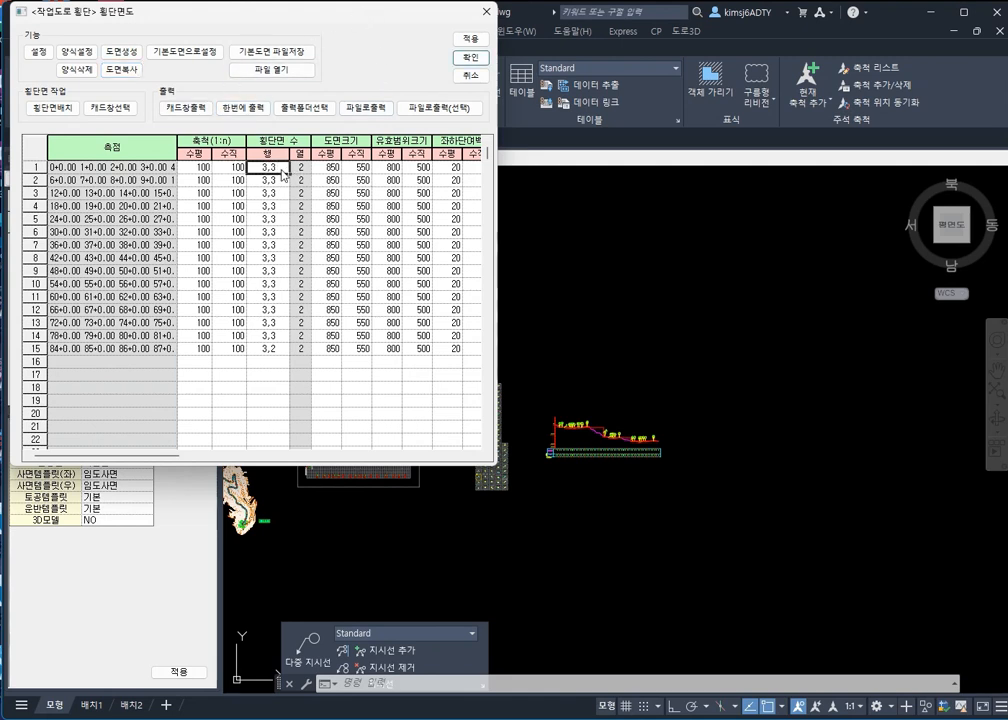
click(283, 169)
click(113, 69)
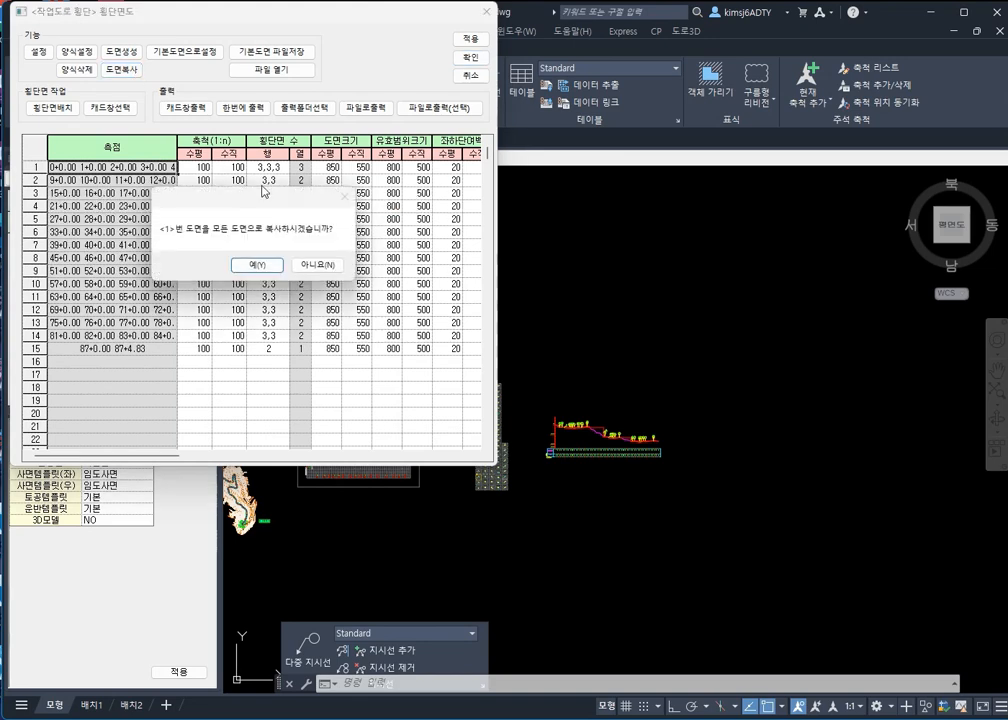
click(274, 263)
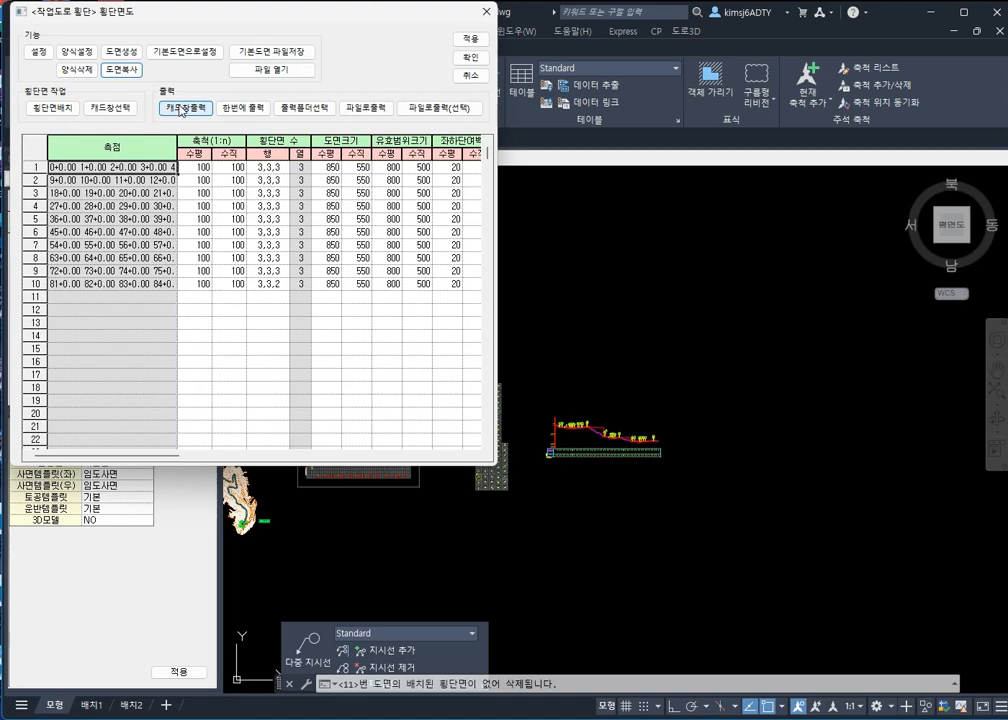
Output the cross-section sheets to Drawing1.dwg and open the section placement (횡단면도배치) for the first sheet
click(182, 108)
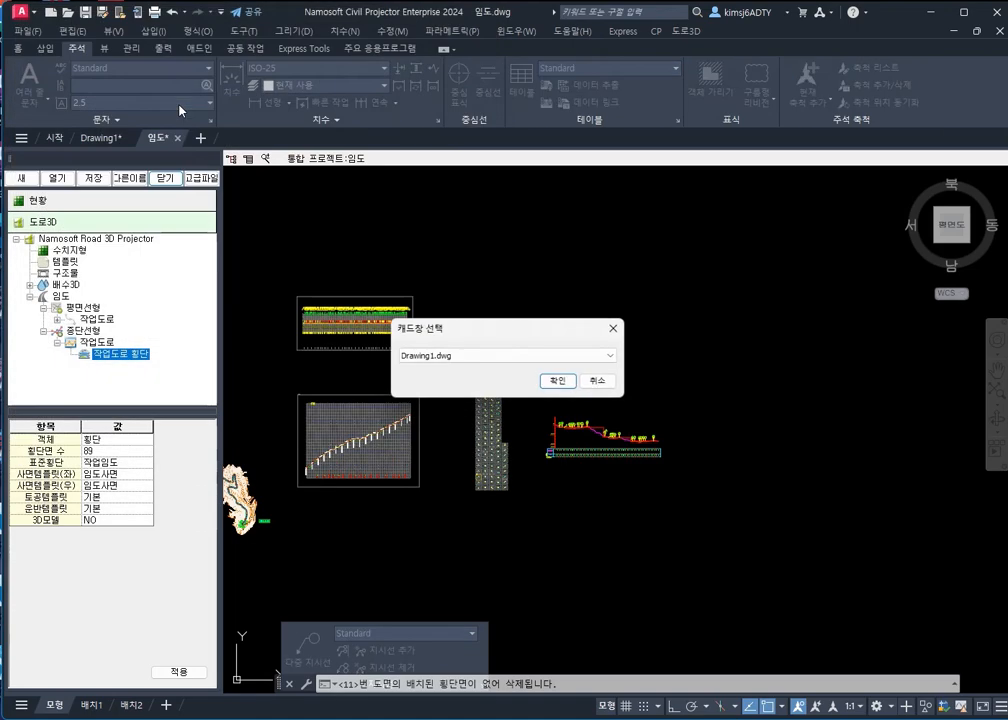
click(558, 380)
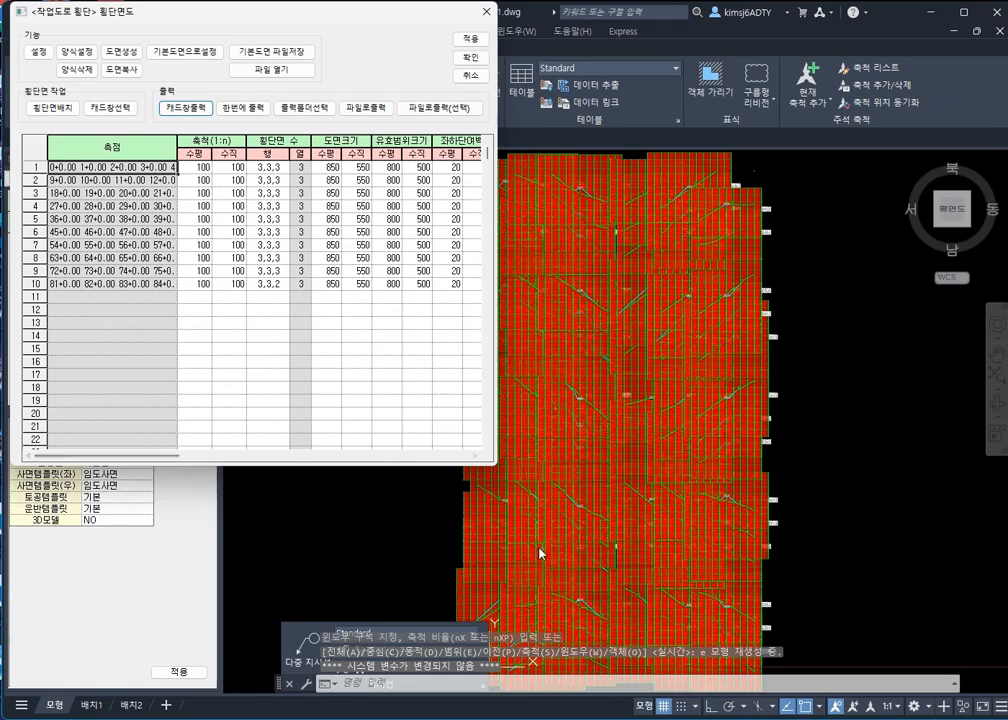
scroll(592, 525, up, 5)
scroll(588, 517, down, 5)
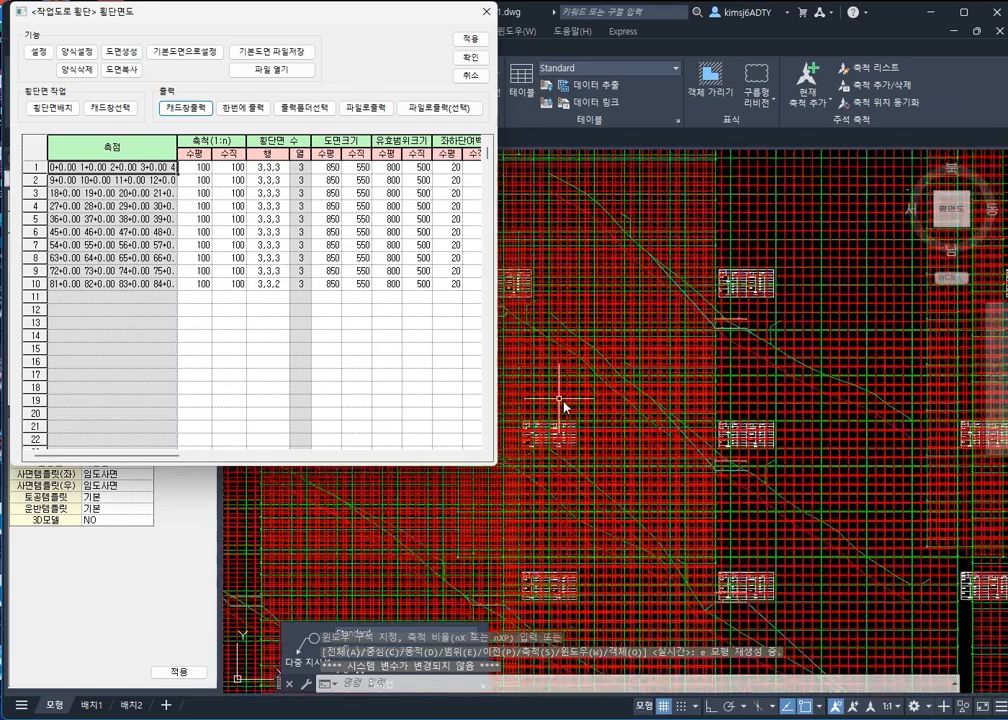
click(110, 107)
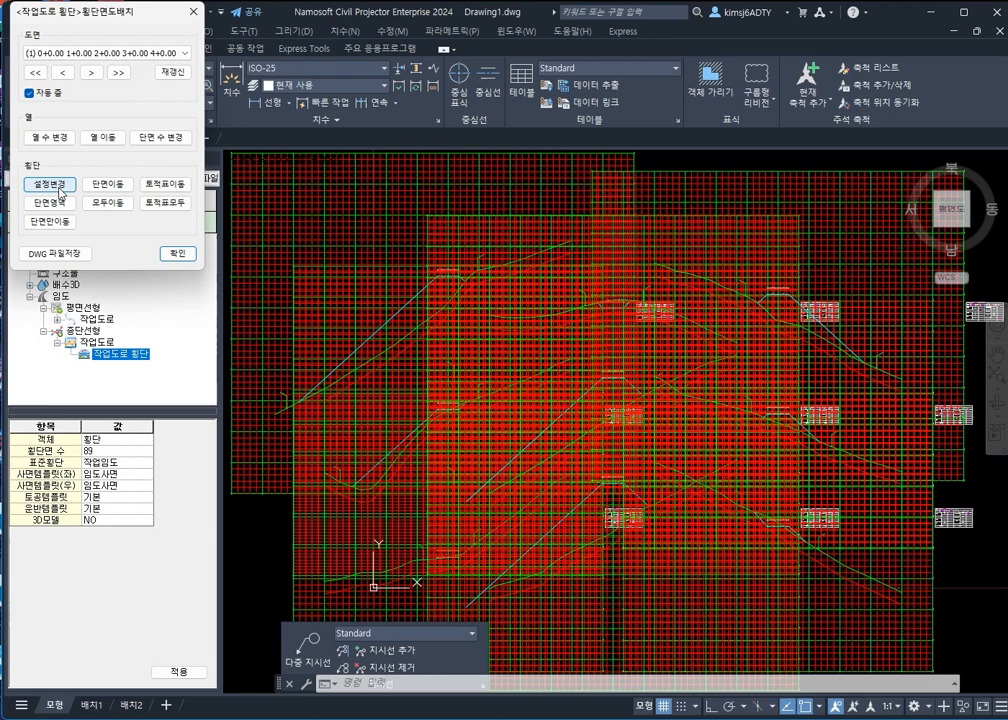
Turn off the grid (그리드) for section 0+0.00 and set its earthwork table (토적표) position to 하단
click(330, 588)
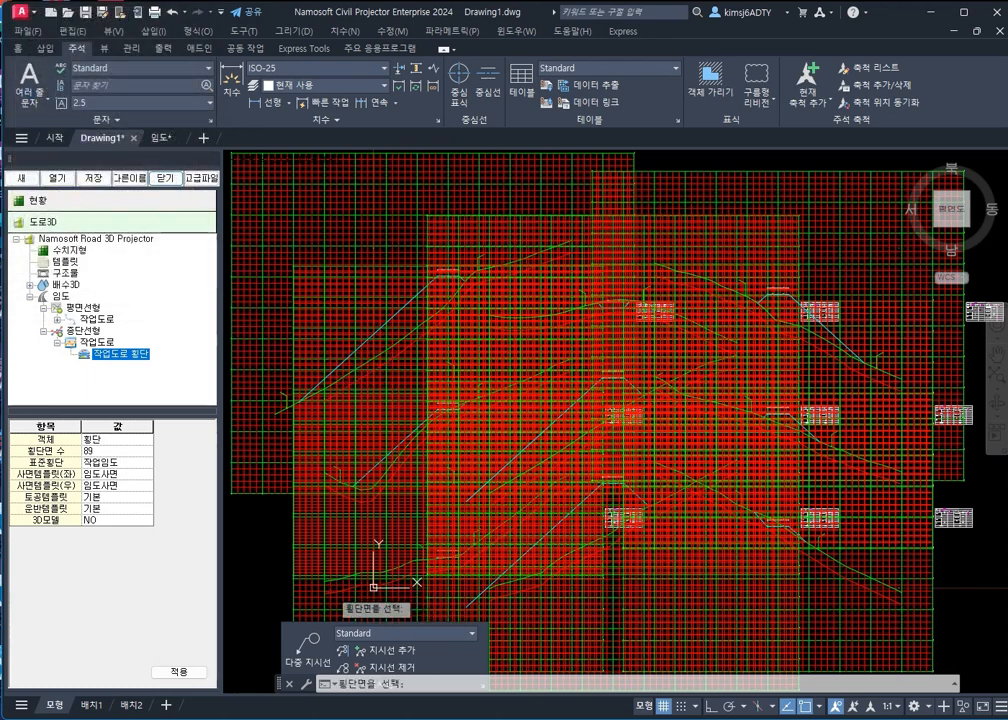
click(431, 235)
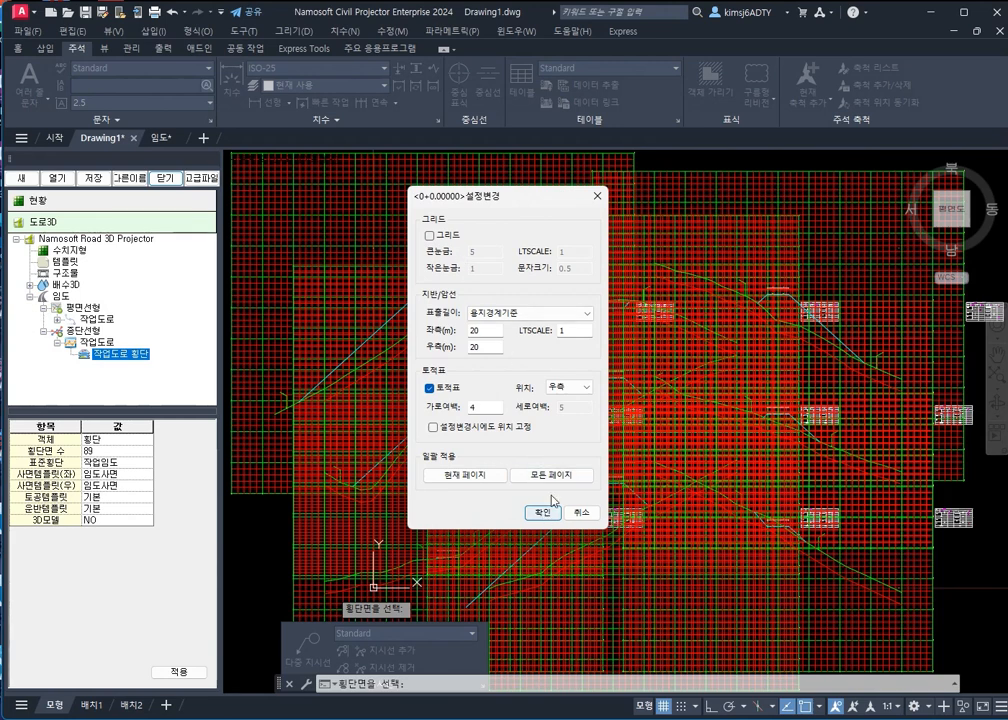
click(562, 388)
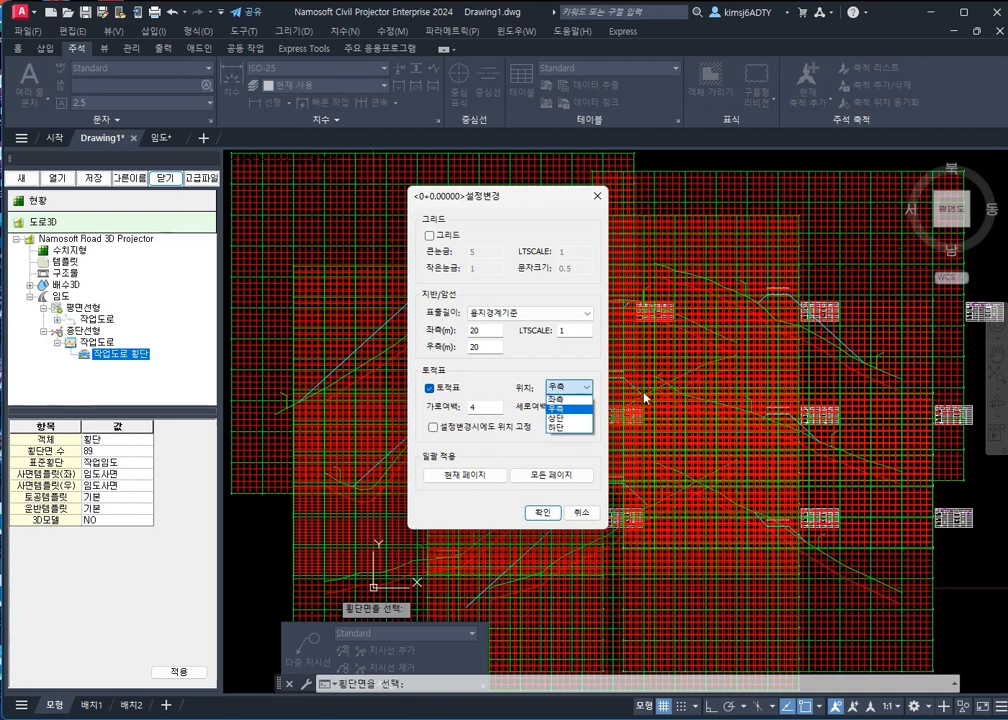
click(563, 432)
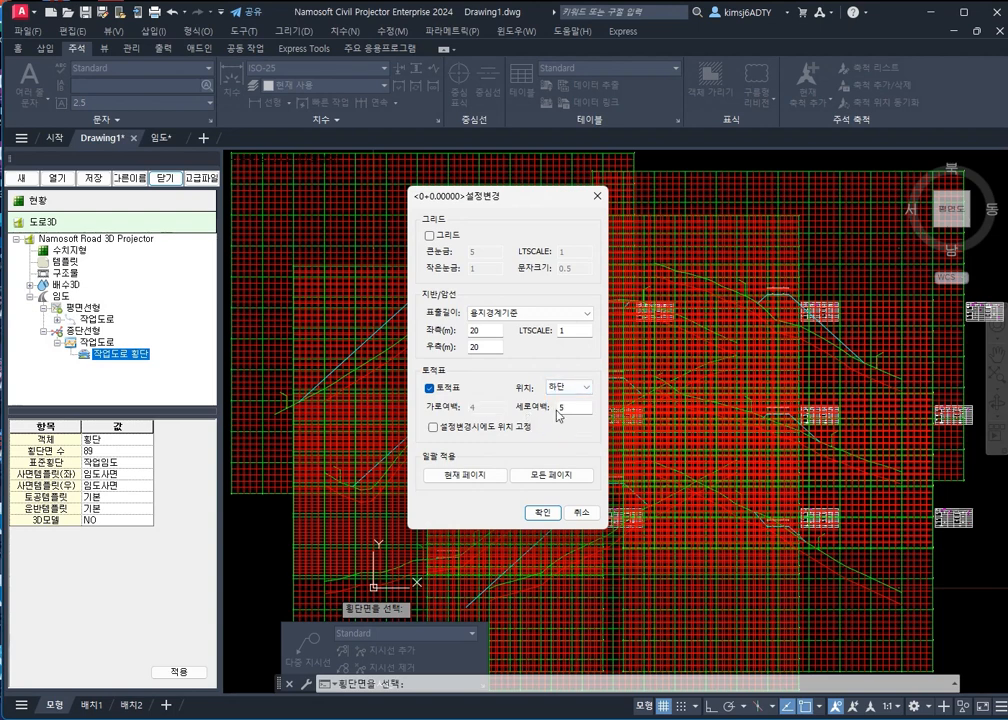
click(570, 387)
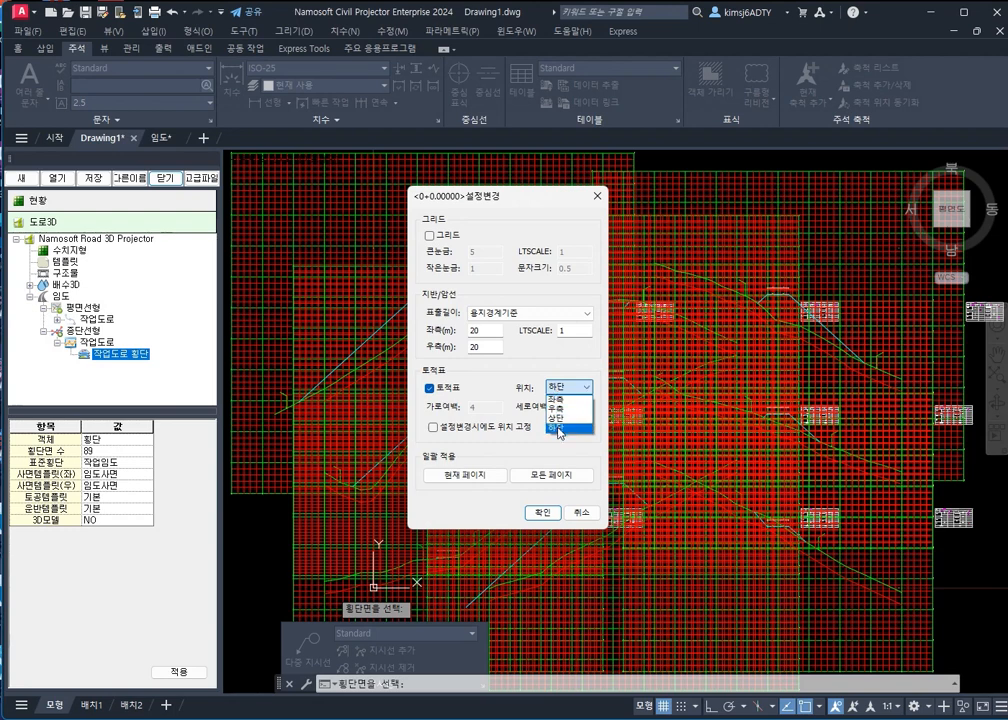
click(558, 429)
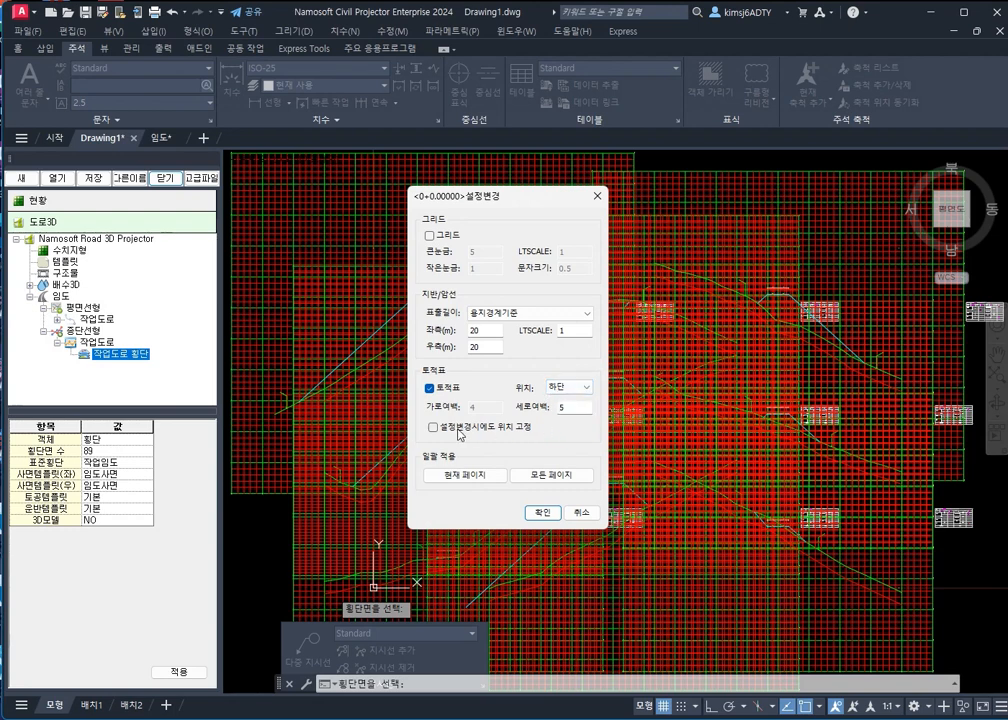
click(540, 513)
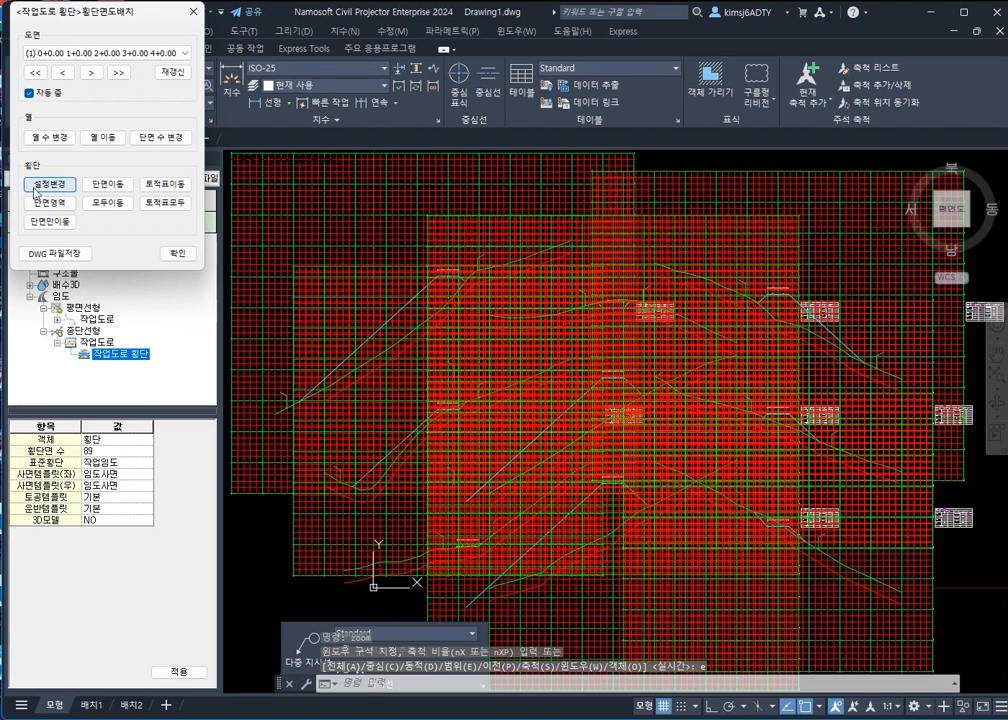
Turn off the grid (그리드) in the settings of section 1+0.00 and apply them to all pages
click(36, 190)
click(373, 583)
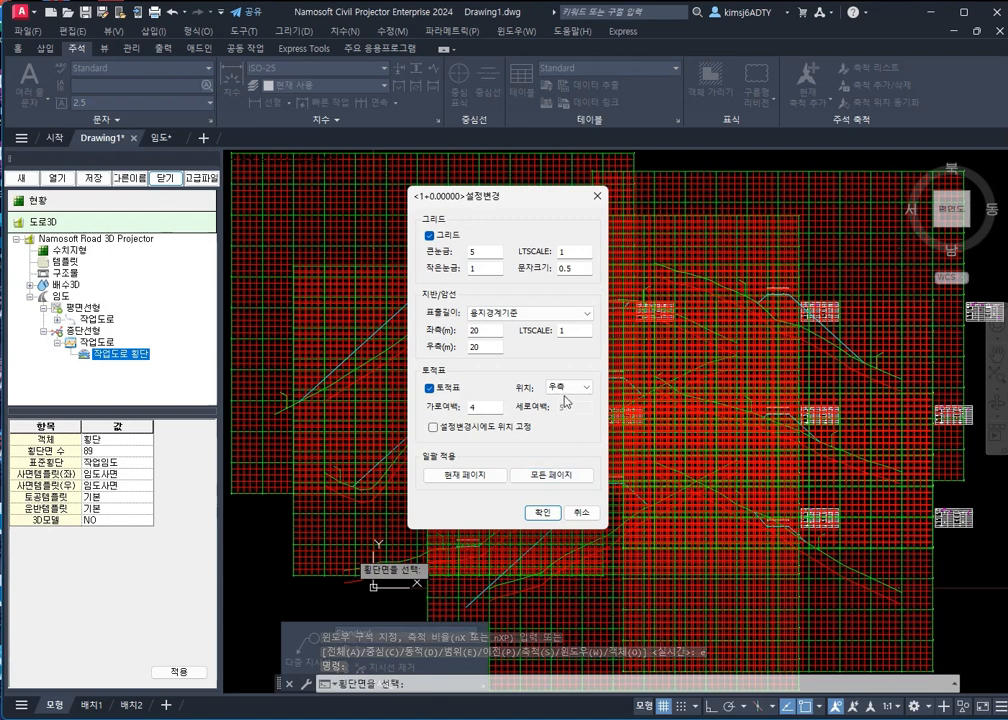
click(455, 235)
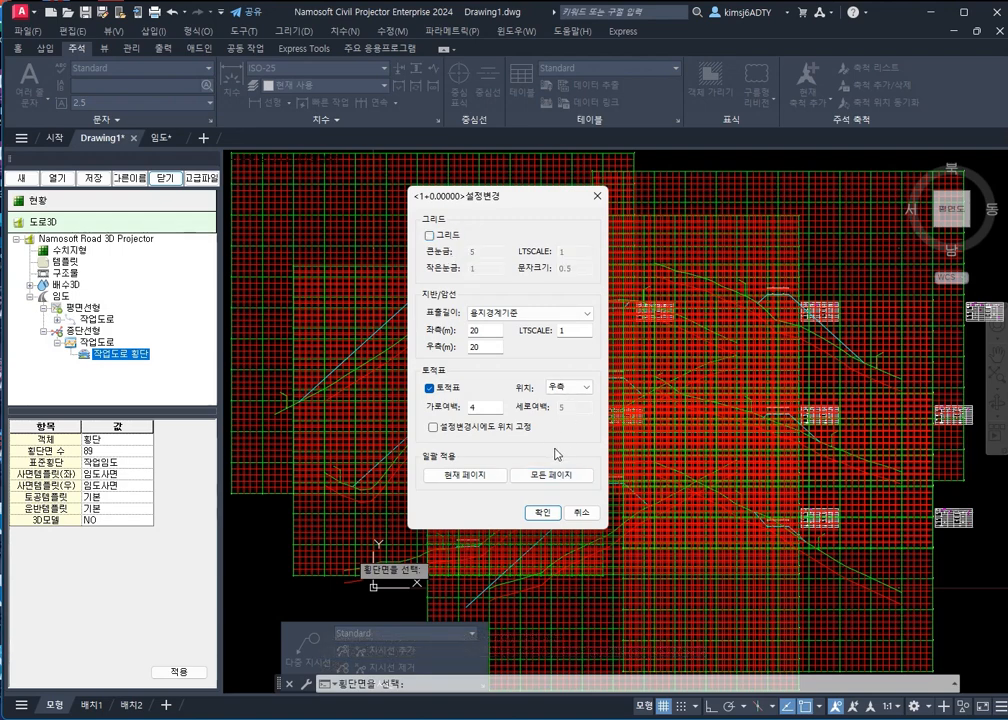
click(567, 476)
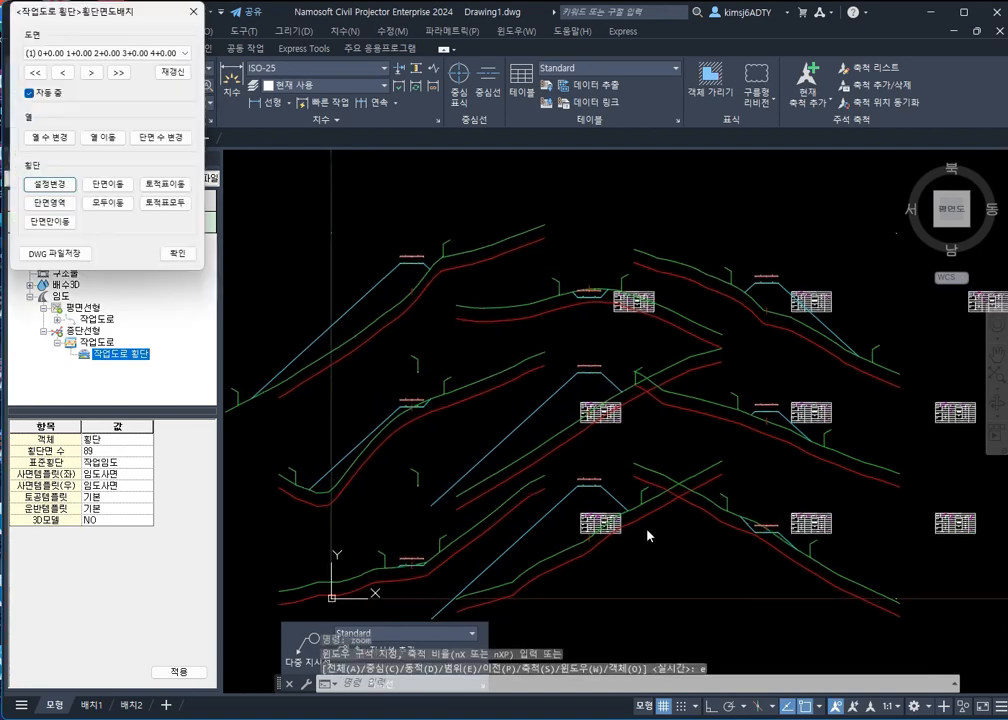
Set the earthwork table (토적표) position of section 0+0.00 alone to 하단
scroll(646, 535, down, 3)
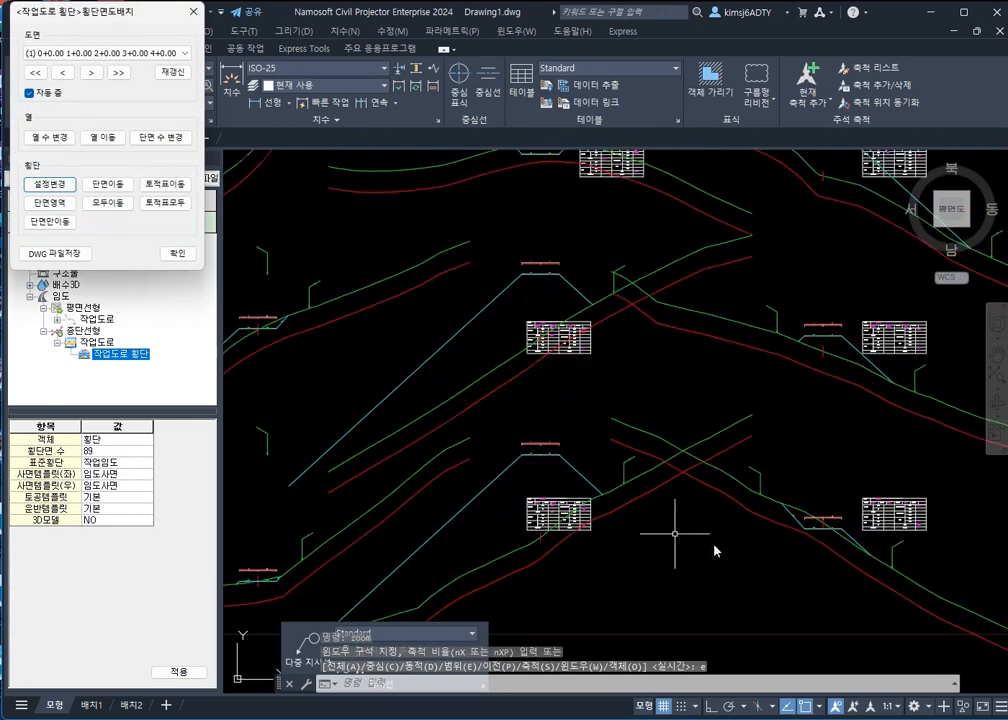
scroll(650, 550, down, 2)
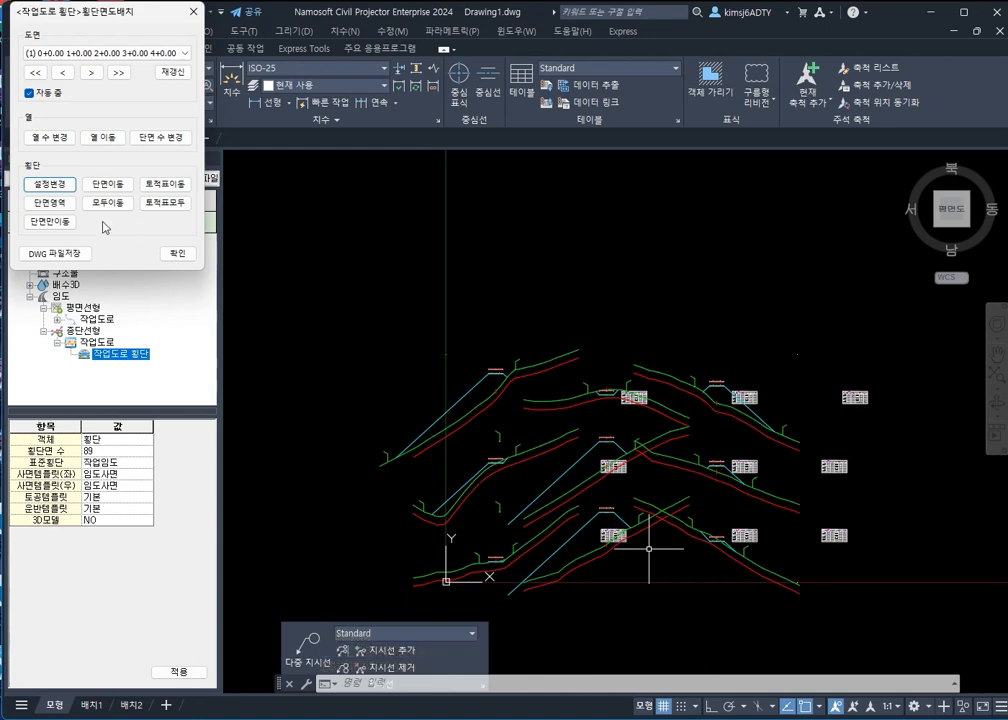
click(45, 201)
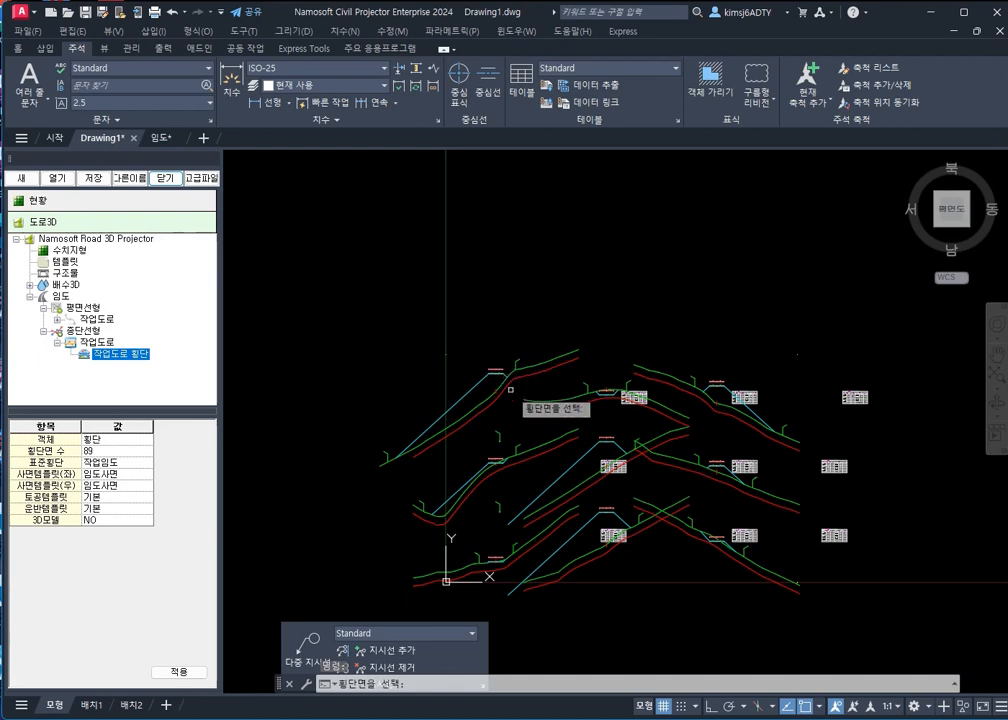
click(528, 590)
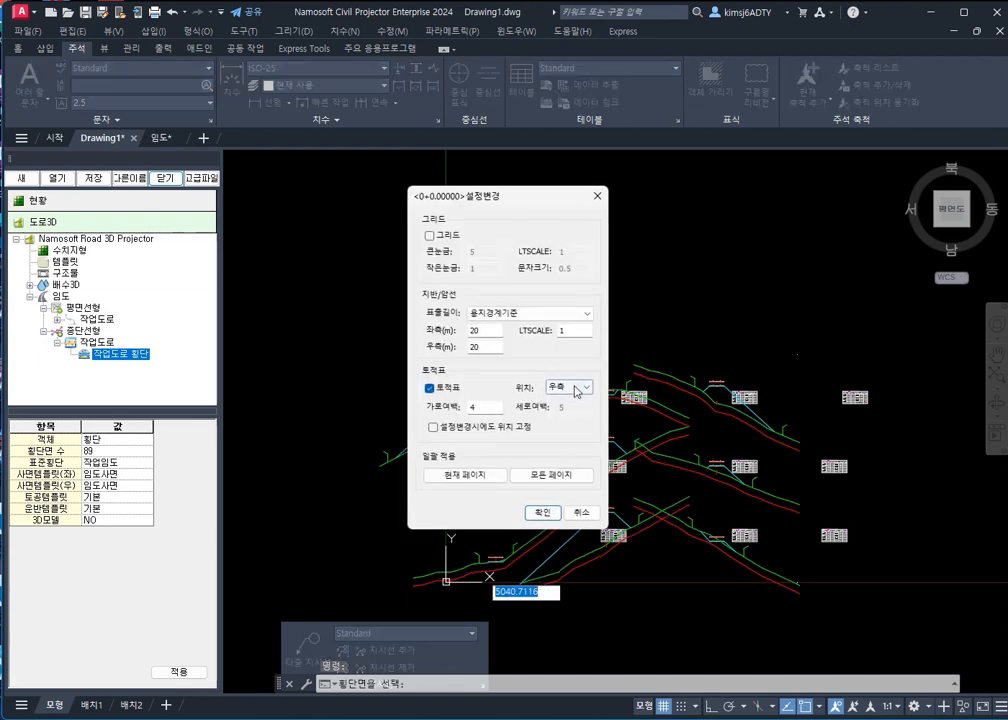
click(575, 388)
click(555, 427)
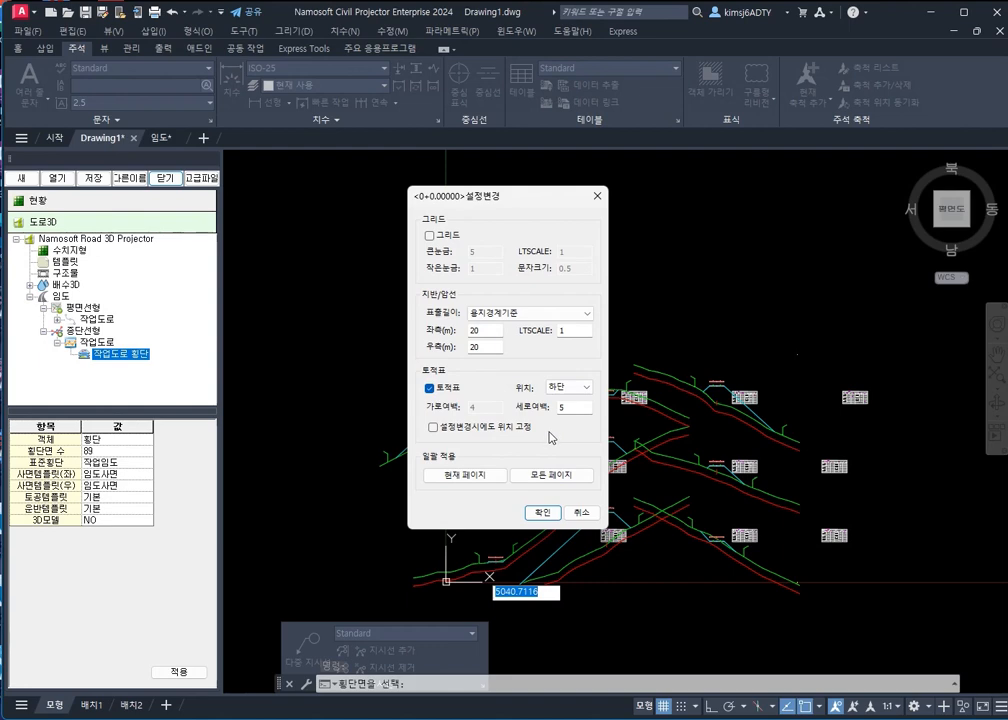
click(541, 513)
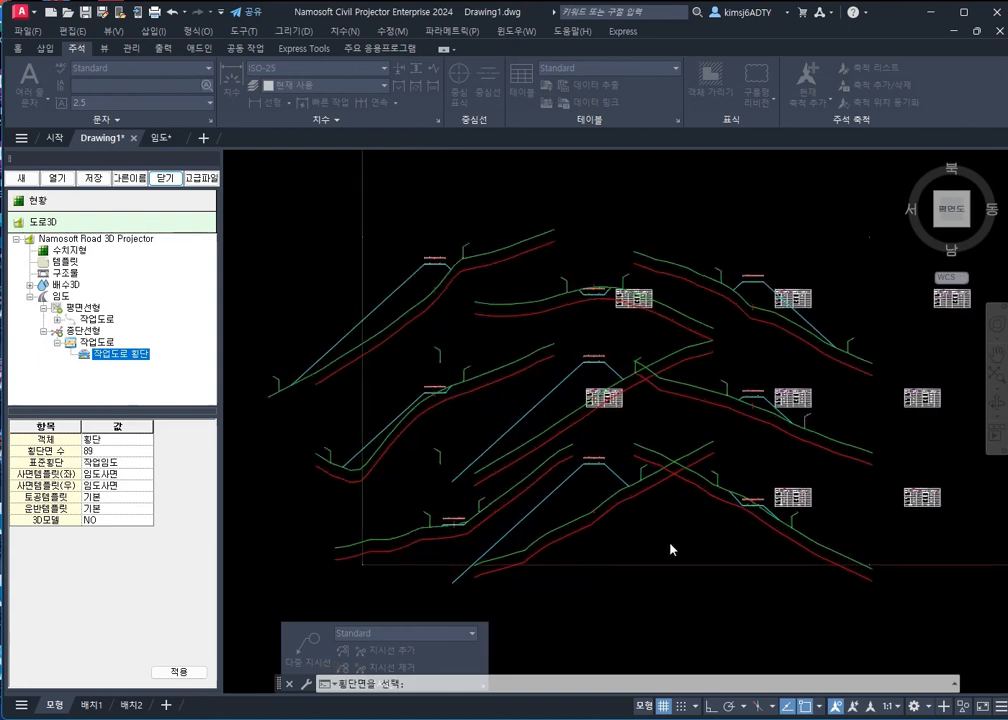
Set the earthwork table (토적표) position to 하단 from section 3+0.00 and apply it to all pages
click(48, 187)
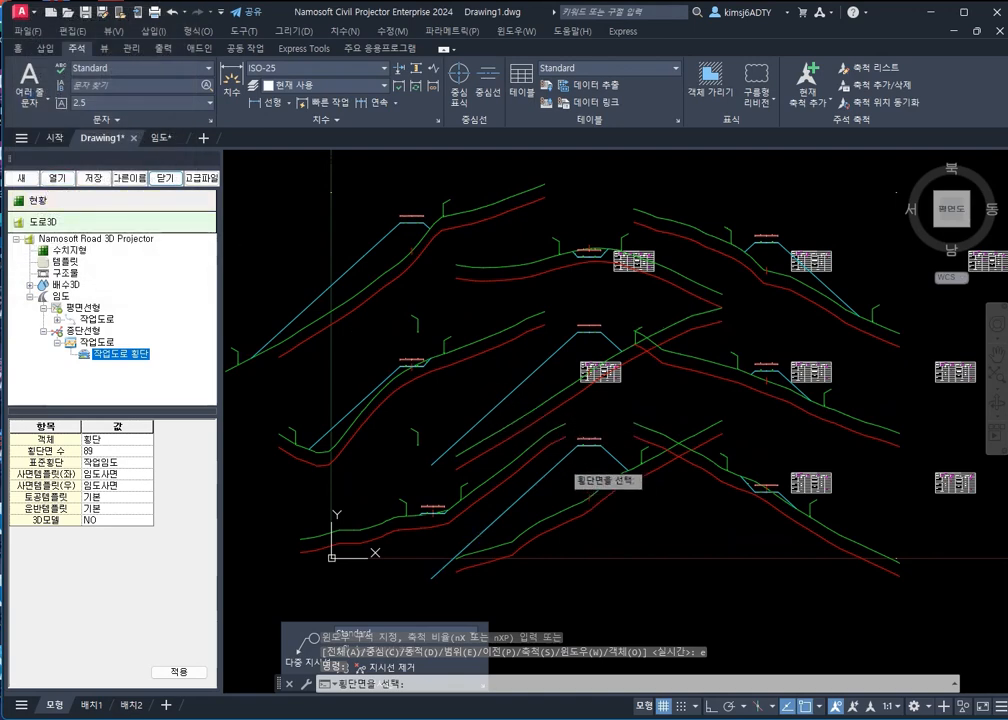
click(556, 390)
click(556, 387)
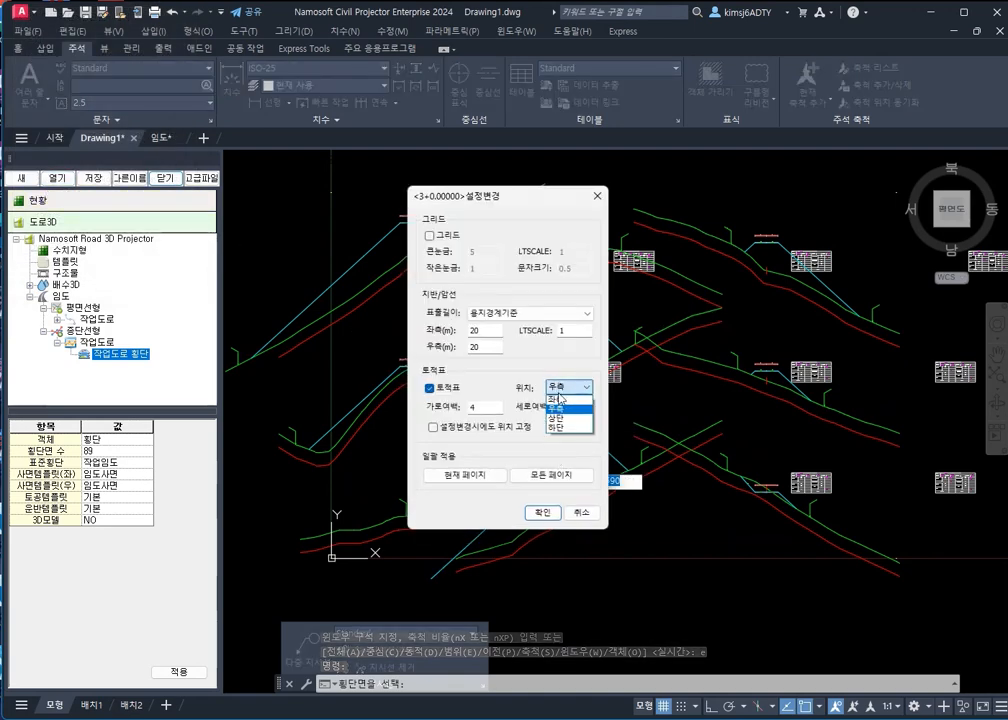
click(567, 431)
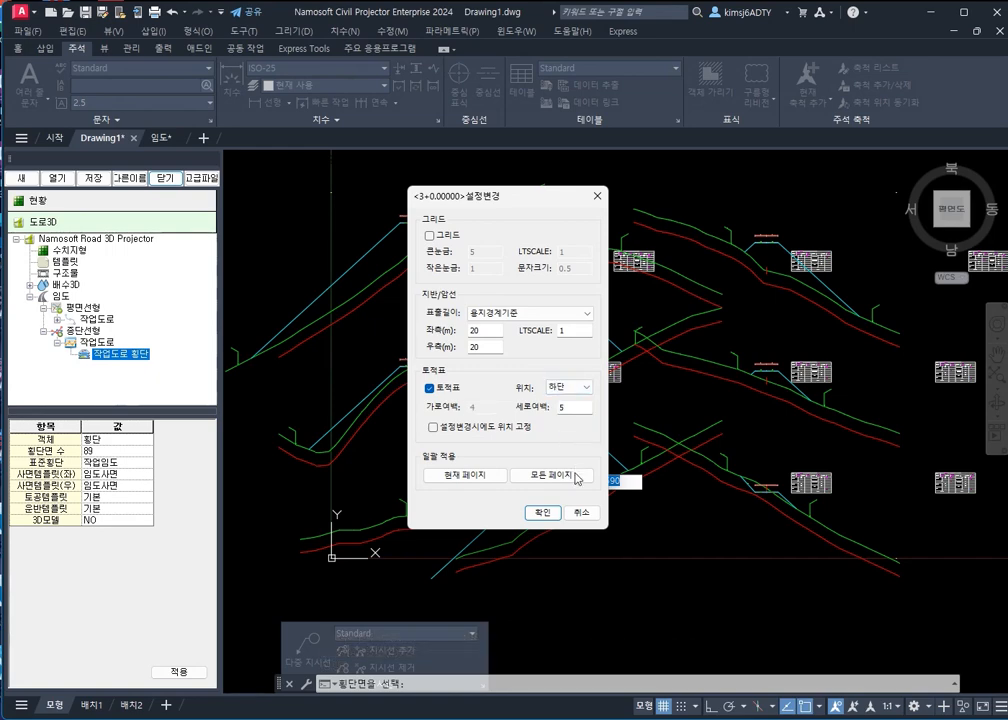
click(559, 479)
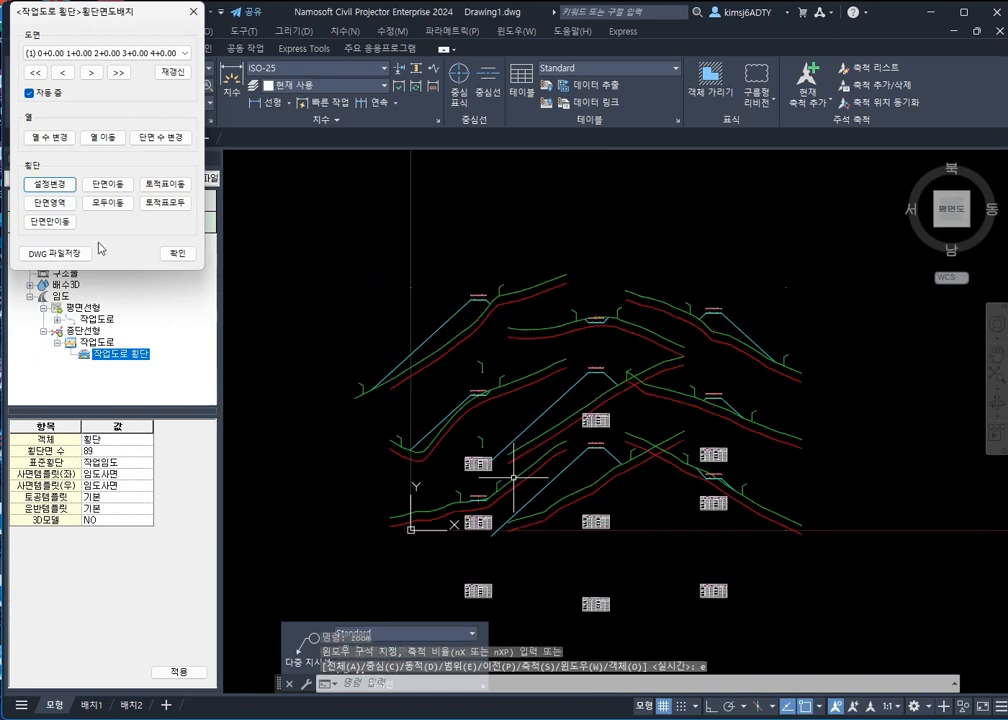
Set the left and right ground line lengths (좌측, 우측) to 5 m from section 0+0.00 and apply them to the sheet's sections
scroll(439, 465, up, 2)
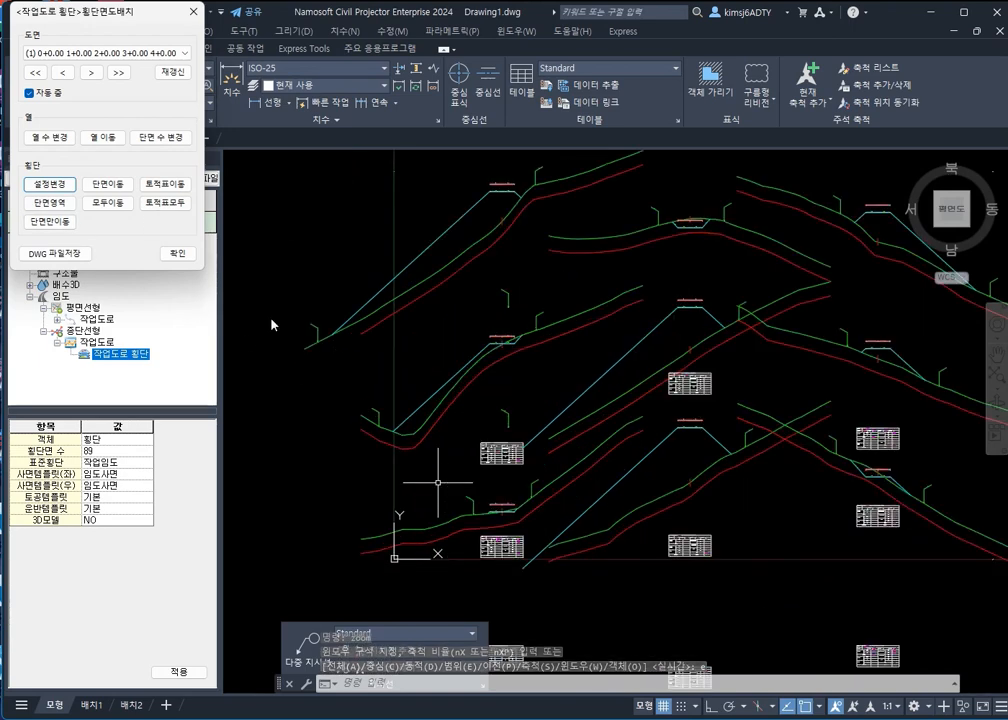
scroll(640, 446, up, 2)
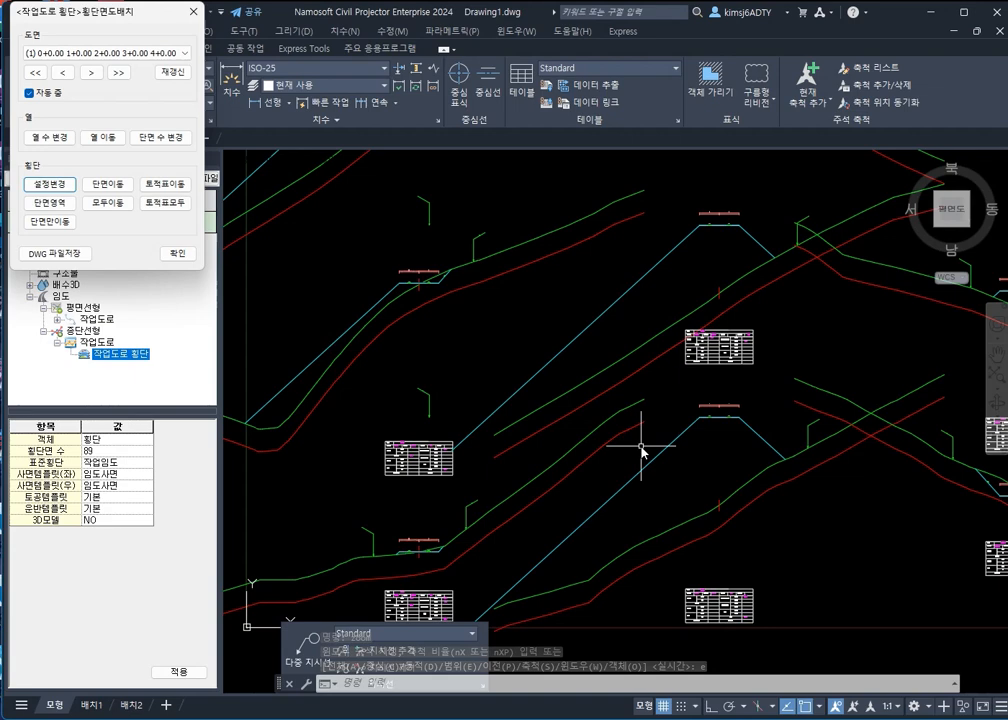
click(63, 186)
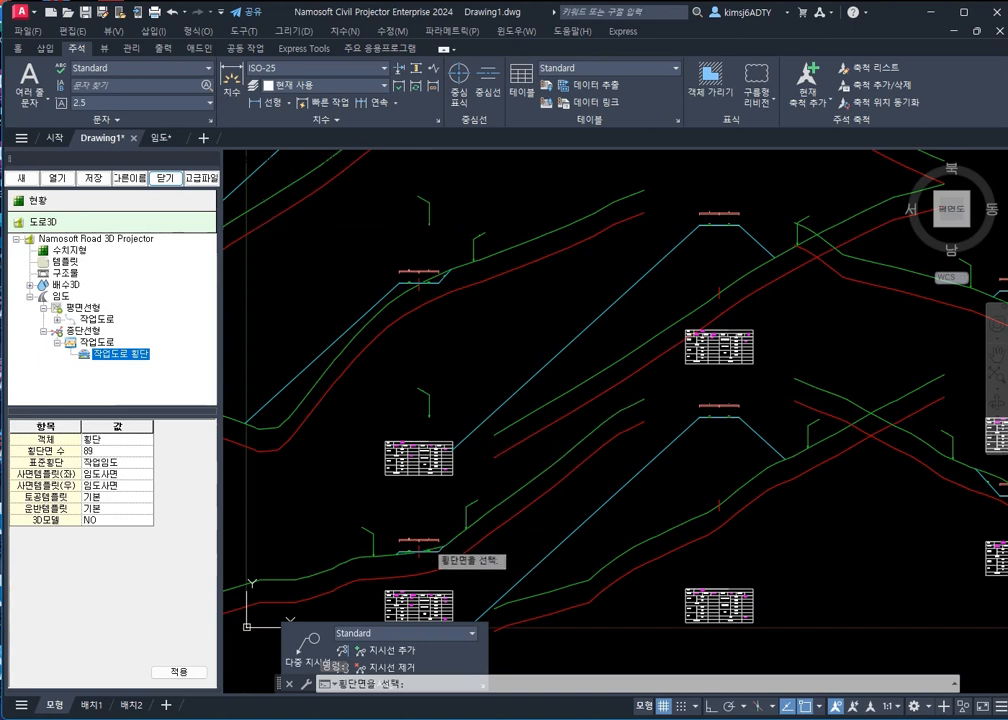
click(438, 556)
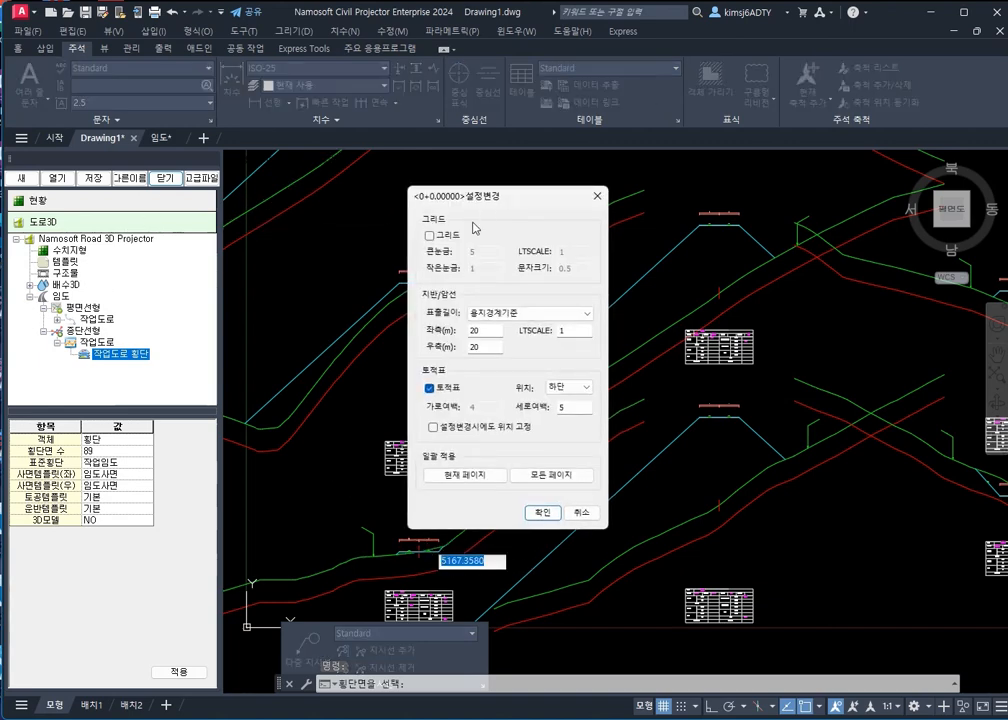
mouse_move(496, 203)
mouse_down()
mouse_move(315, 200)
mouse_move(179, 236)
mouse_up()
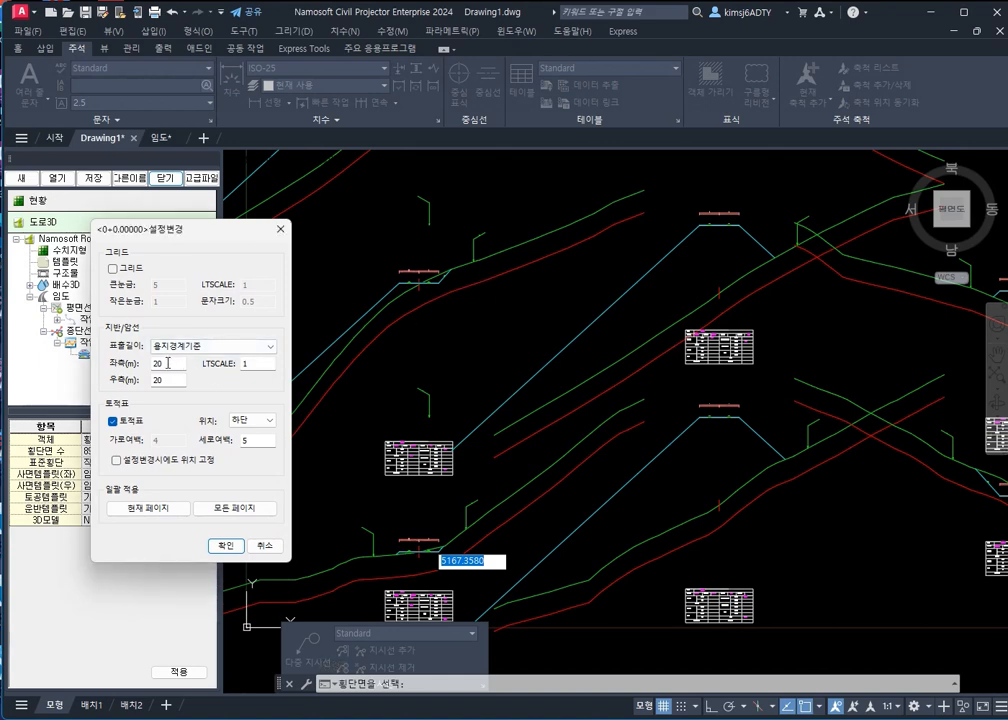
double_click(168, 363)
key(Tab)
text(5)
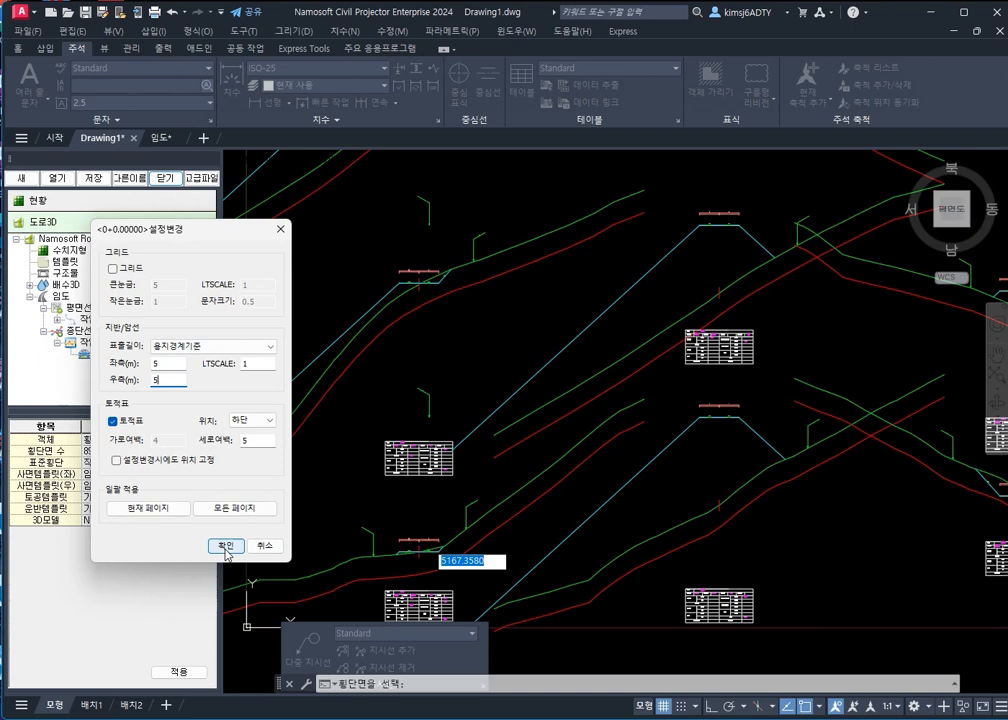
click(226, 547)
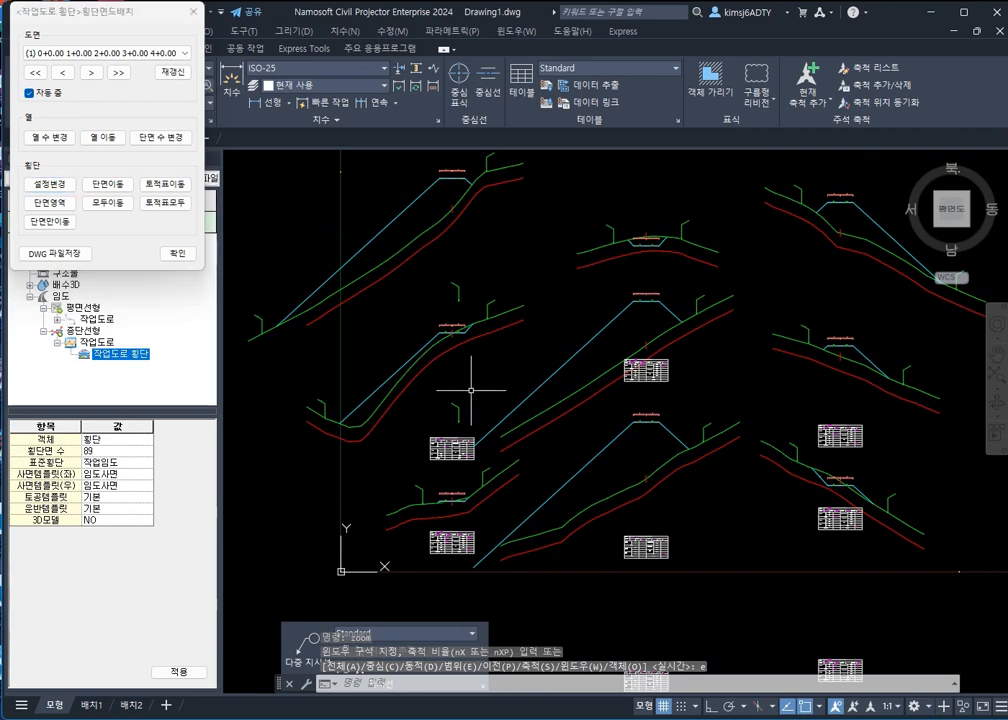
Finish the section placement and set 국도건설공사도면.dwg as the cross-section drawing form (양식설정)
scroll(474, 352, down, 4)
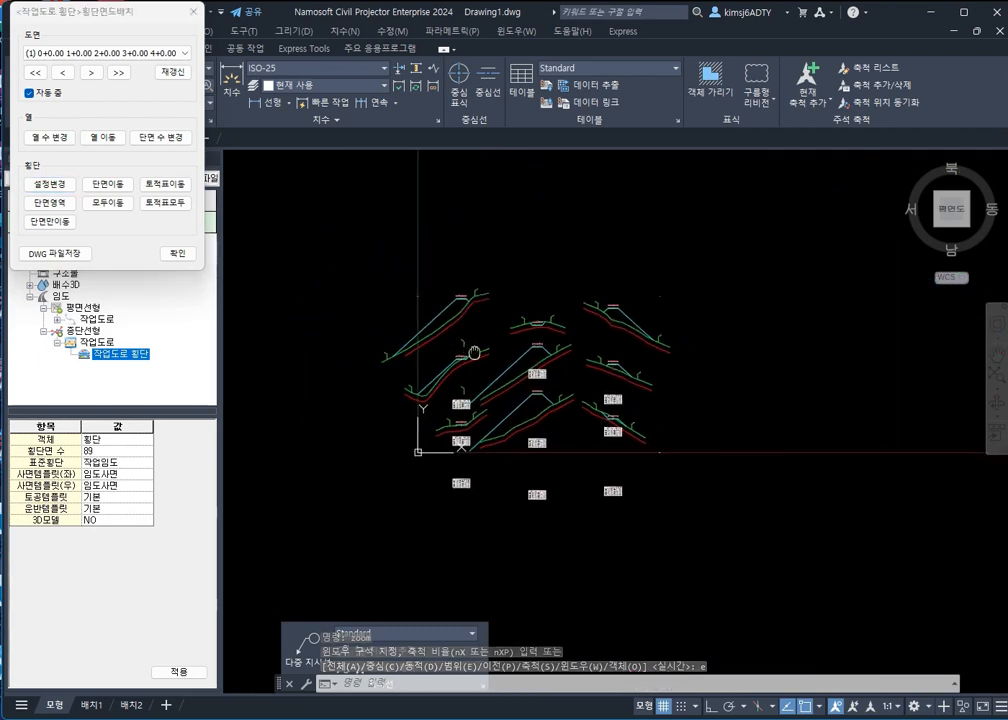
middle_drag(474, 352, 450, 348)
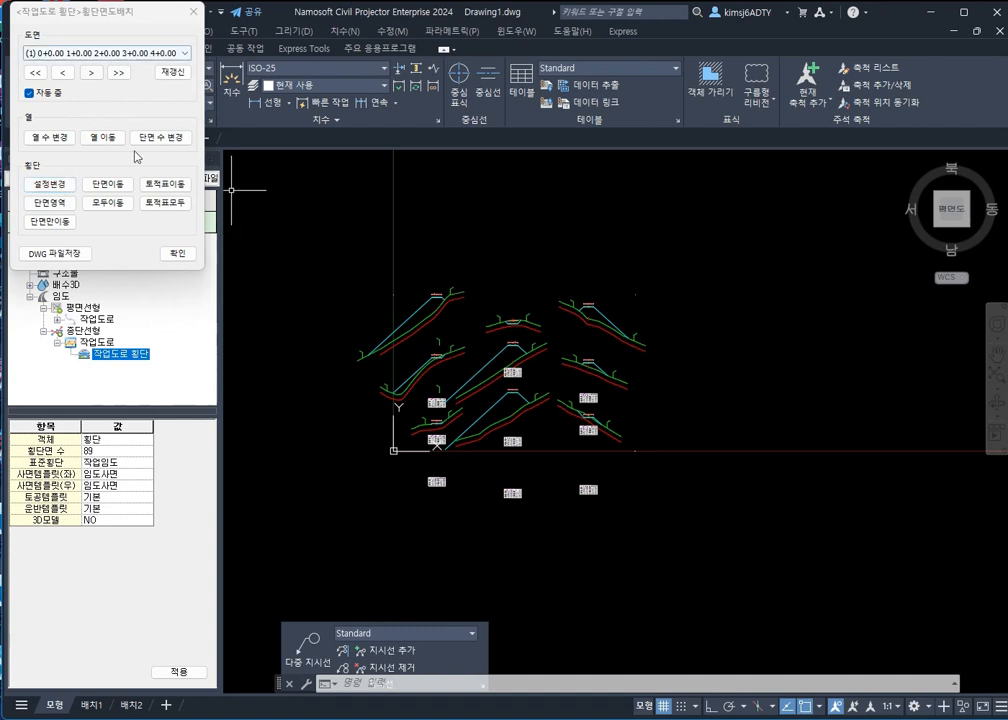
click(185, 255)
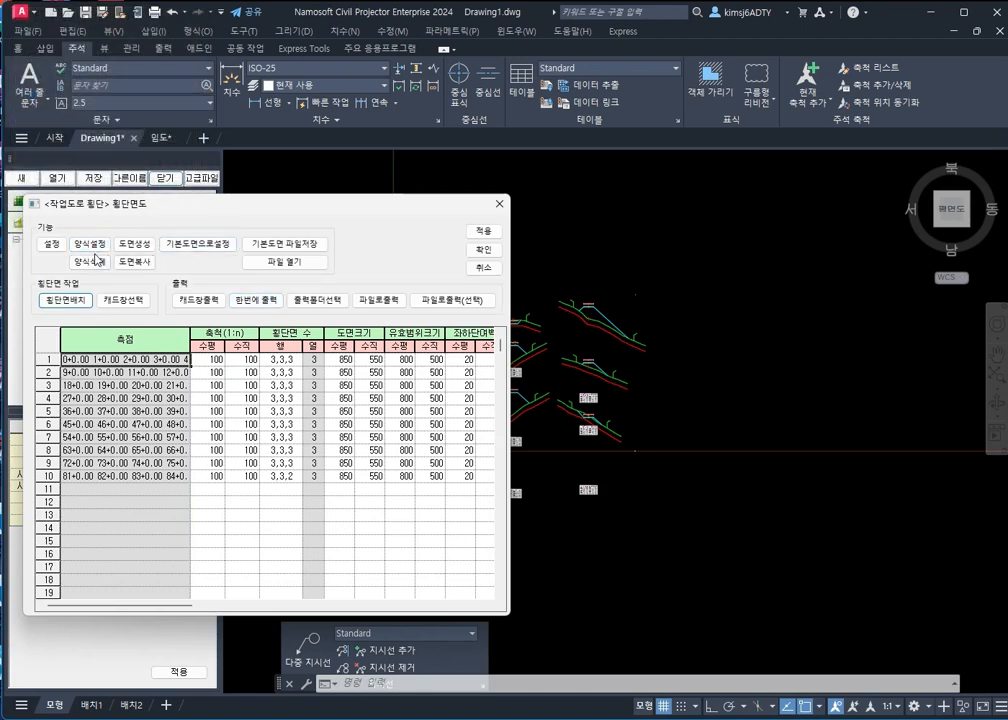
click(92, 245)
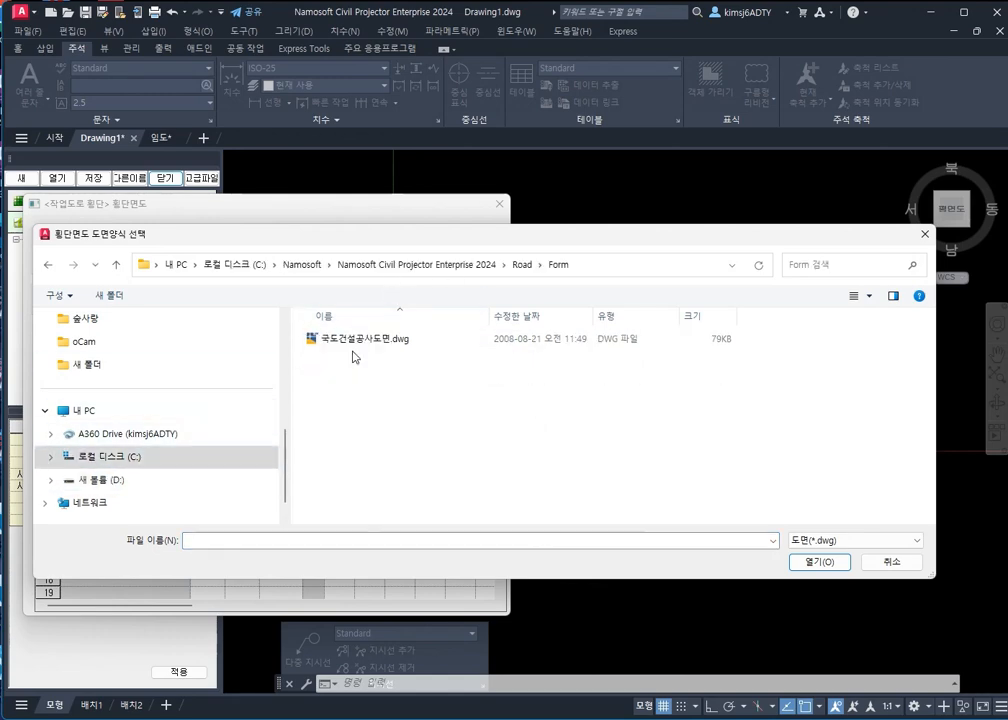
double_click(358, 340)
click(254, 431)
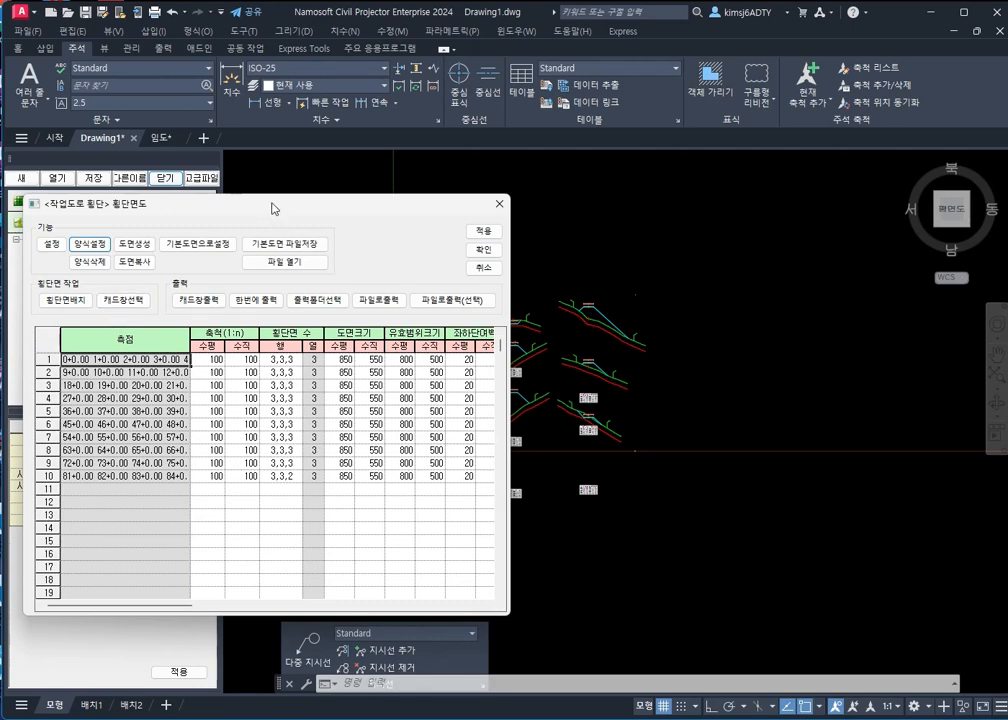
Move the cross-section dialog clear of the drawing and erase all objects in Drawing1.dwg
drag(272, 208, 958, 252)
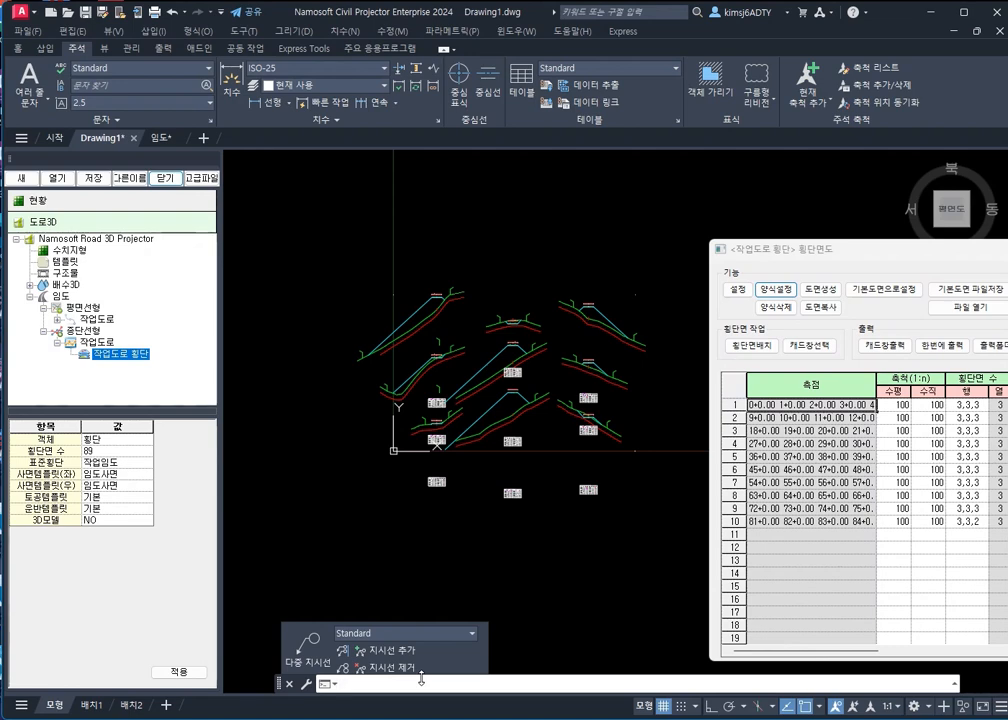
text(e)
key(Return)
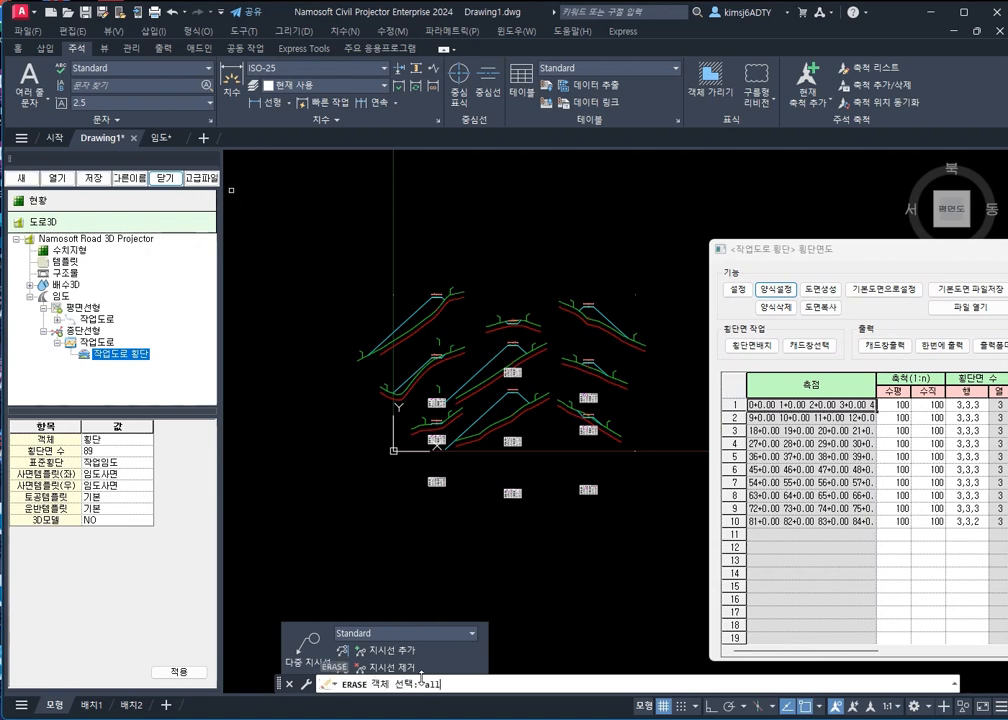
text(all)
key(Return)
key(Return)
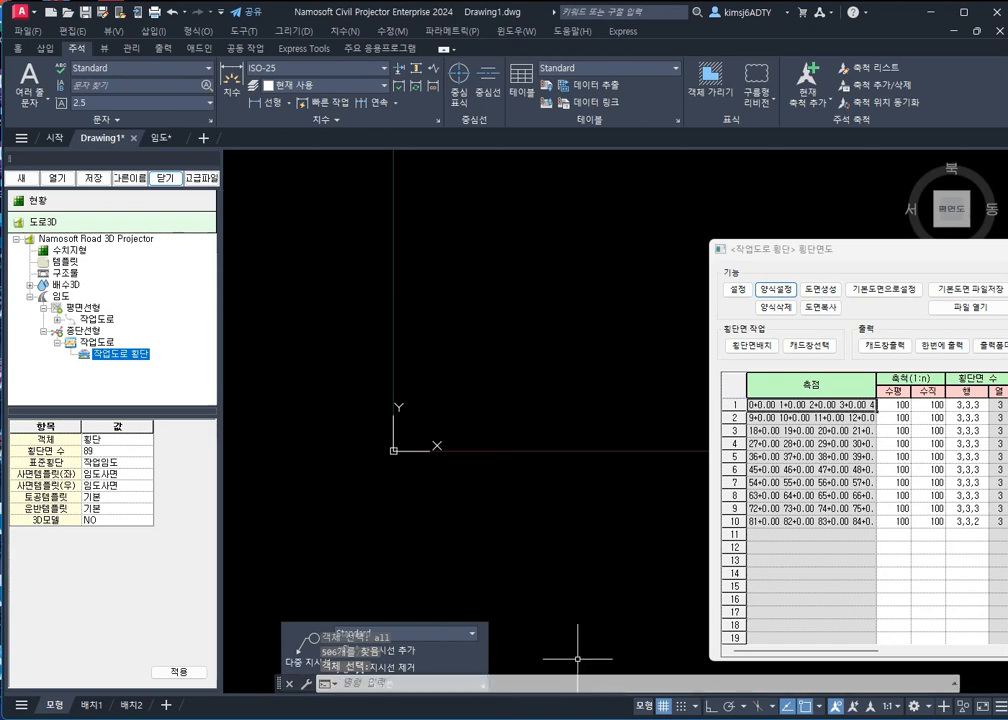
Place the cross-sections in Drawing1.dwg and rearrange the first sheet into 2 columns with 2 sections per column
click(752, 347)
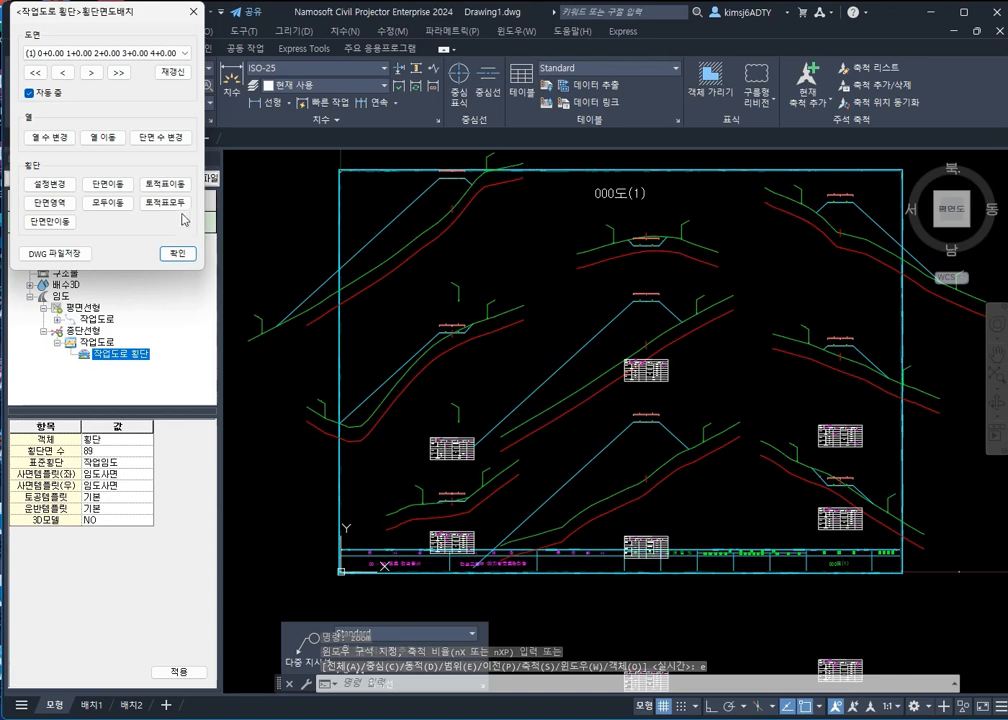
click(62, 139)
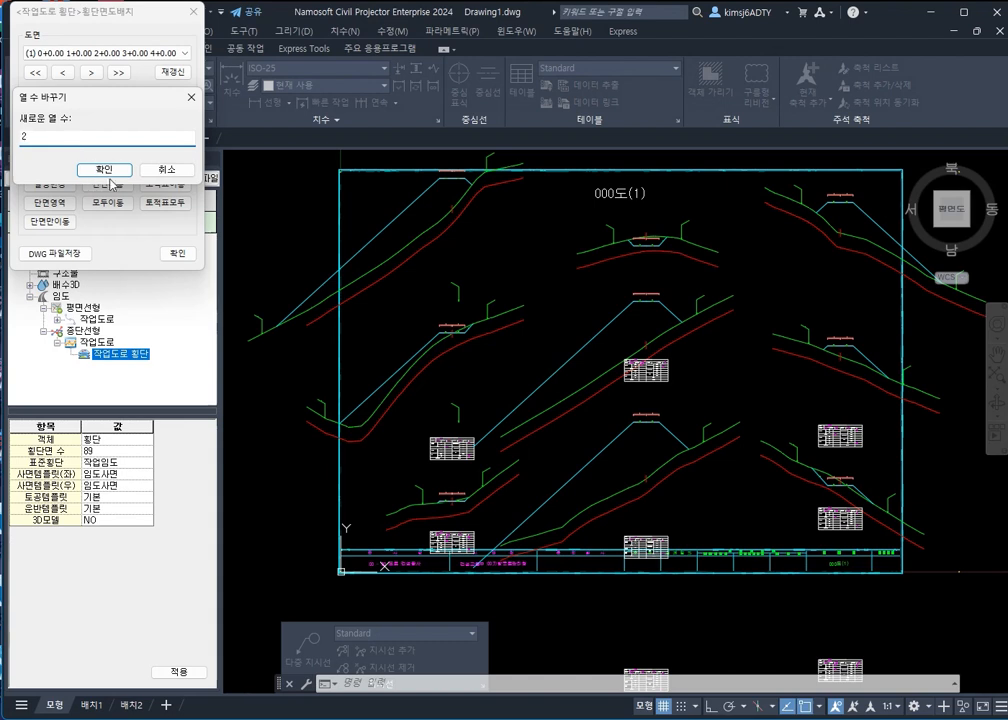
click(112, 176)
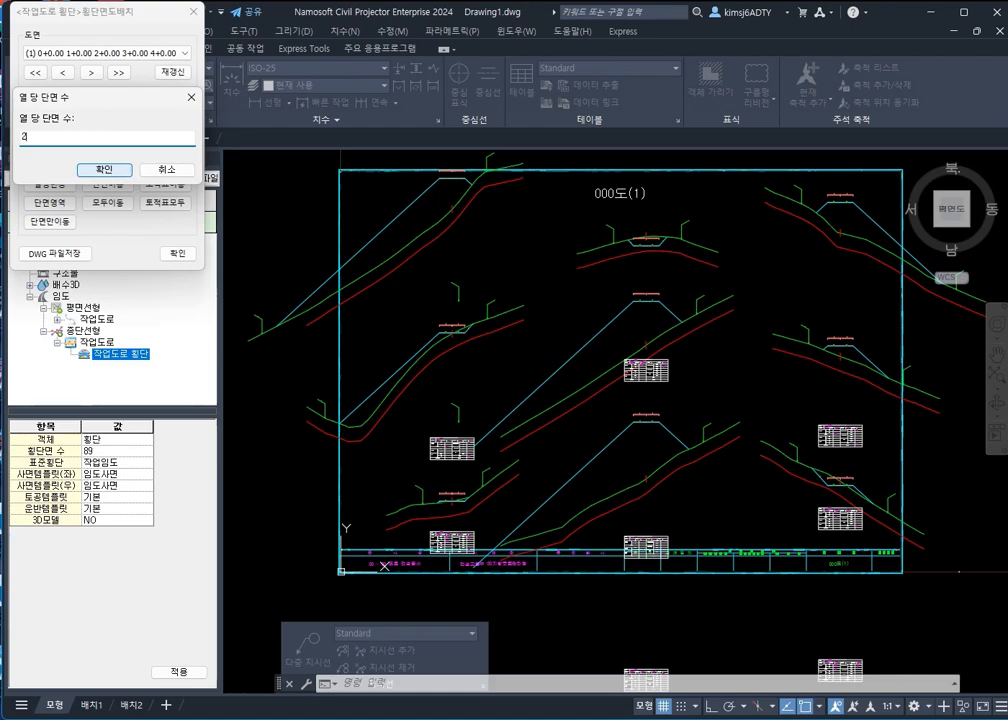
click(112, 169)
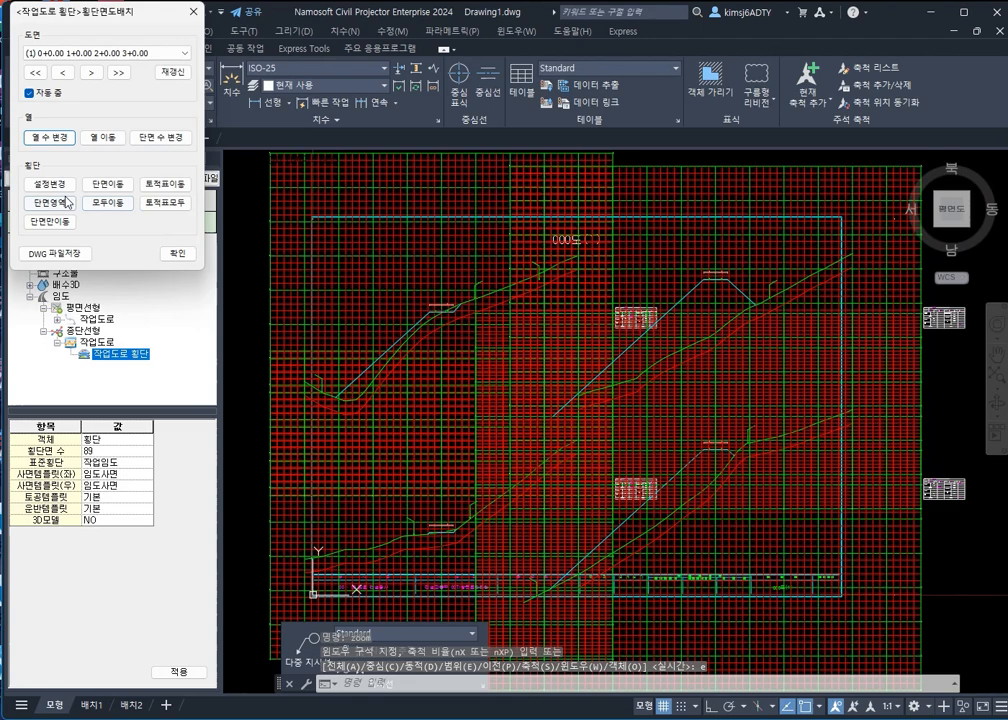
From section 1+0.00, turn off the grid (그리드), set the earthwork table (토적표) position to 하단, and apply both to all pages
click(50, 184)
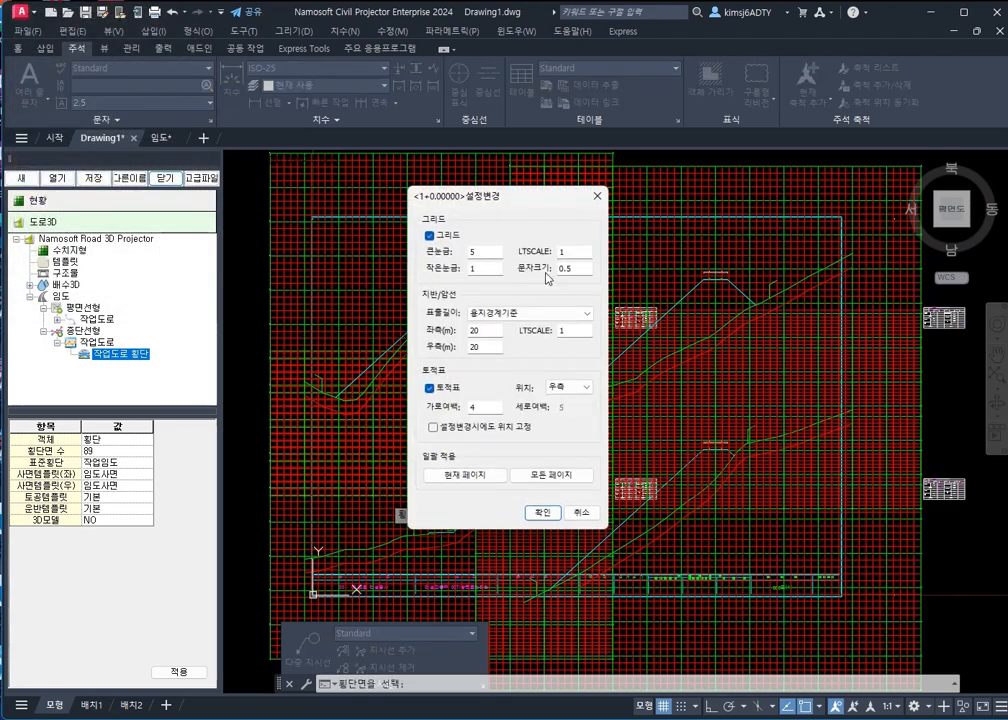
click(458, 240)
click(575, 387)
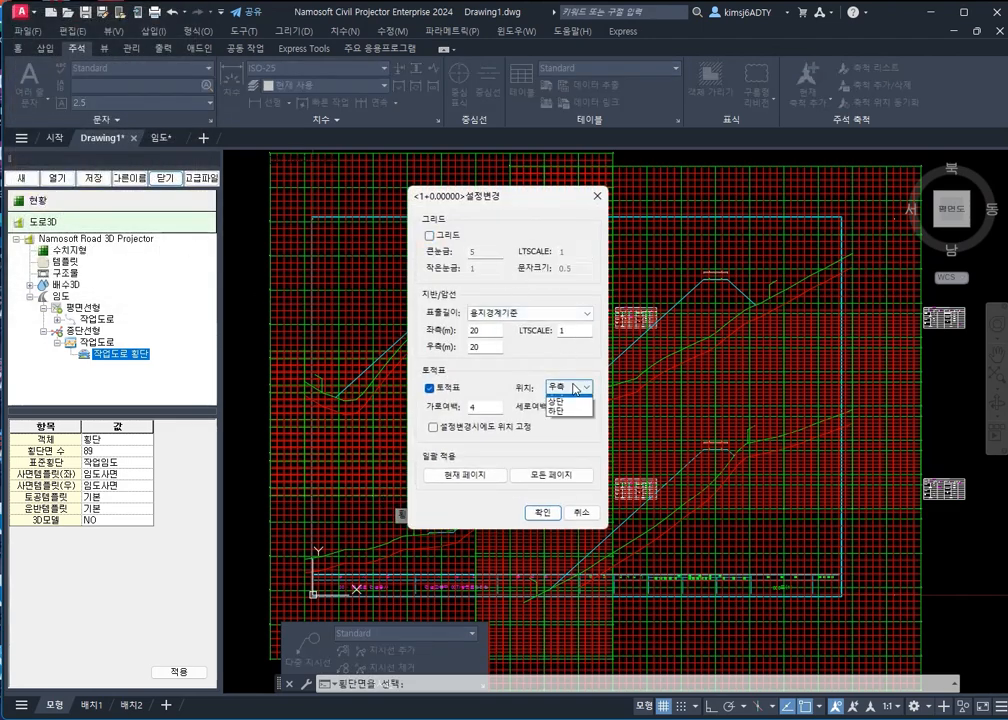
click(563, 426)
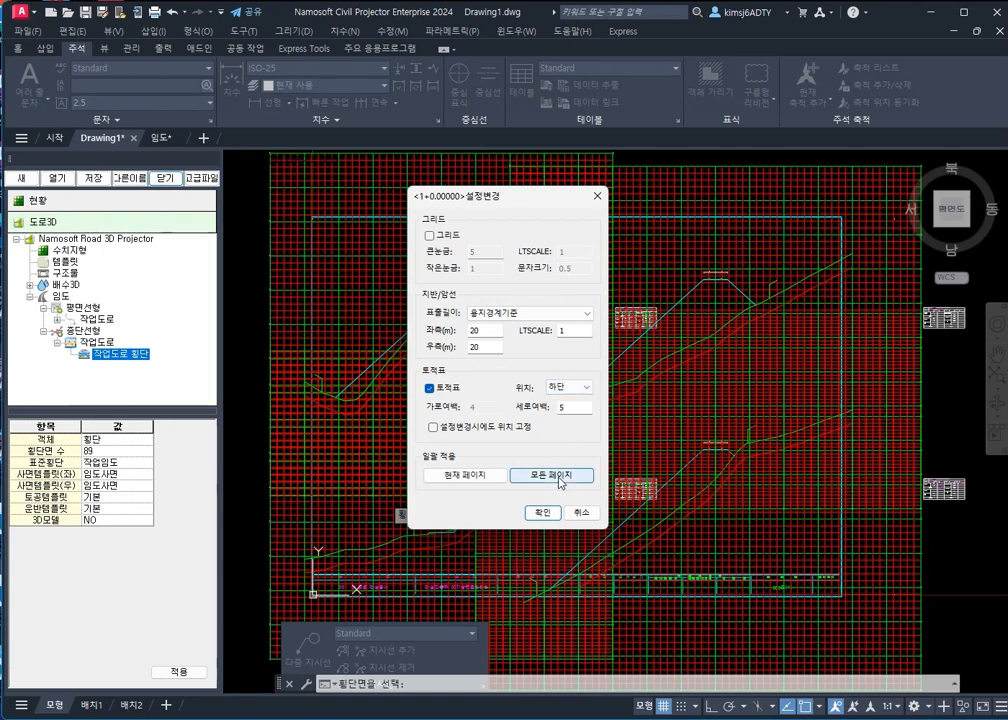
click(555, 476)
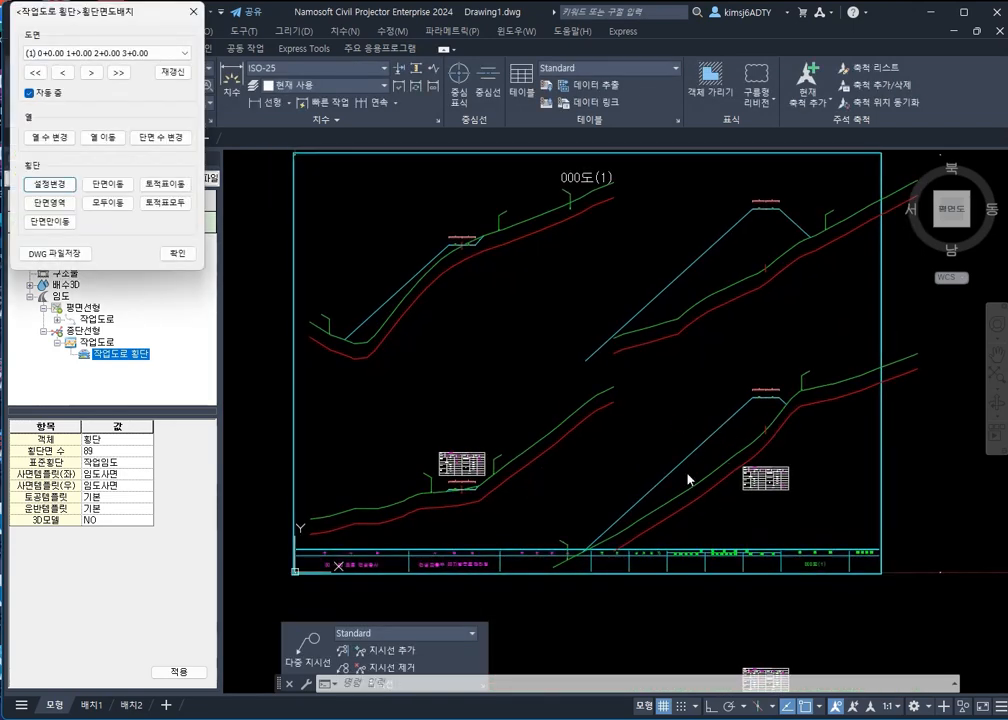
scroll(626, 394, down, 5)
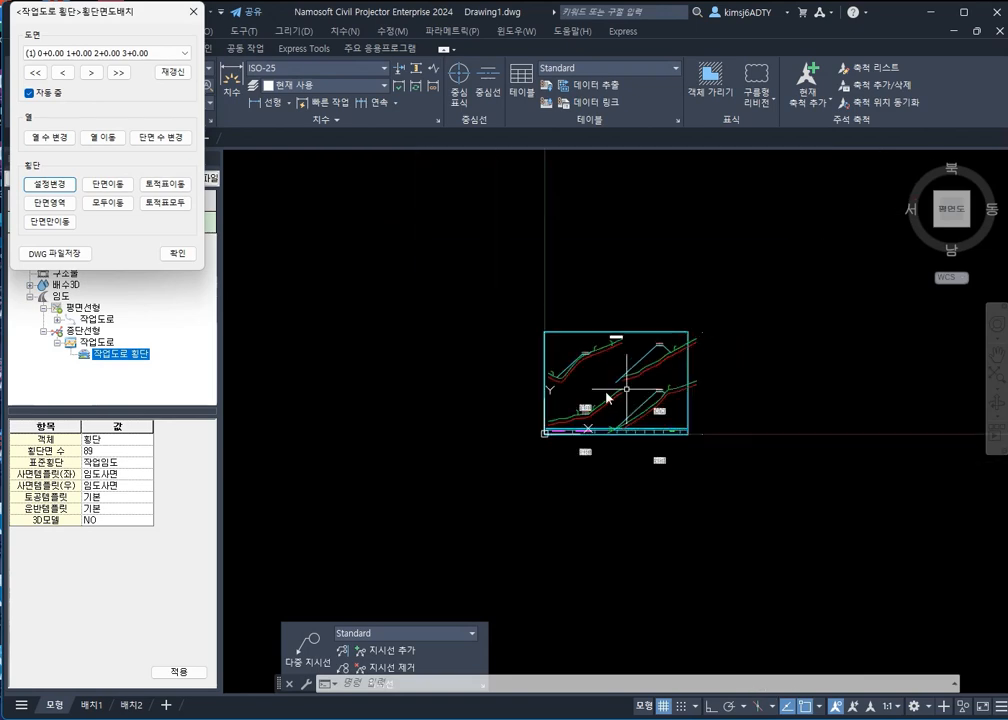
scroll(607, 397, up, 5)
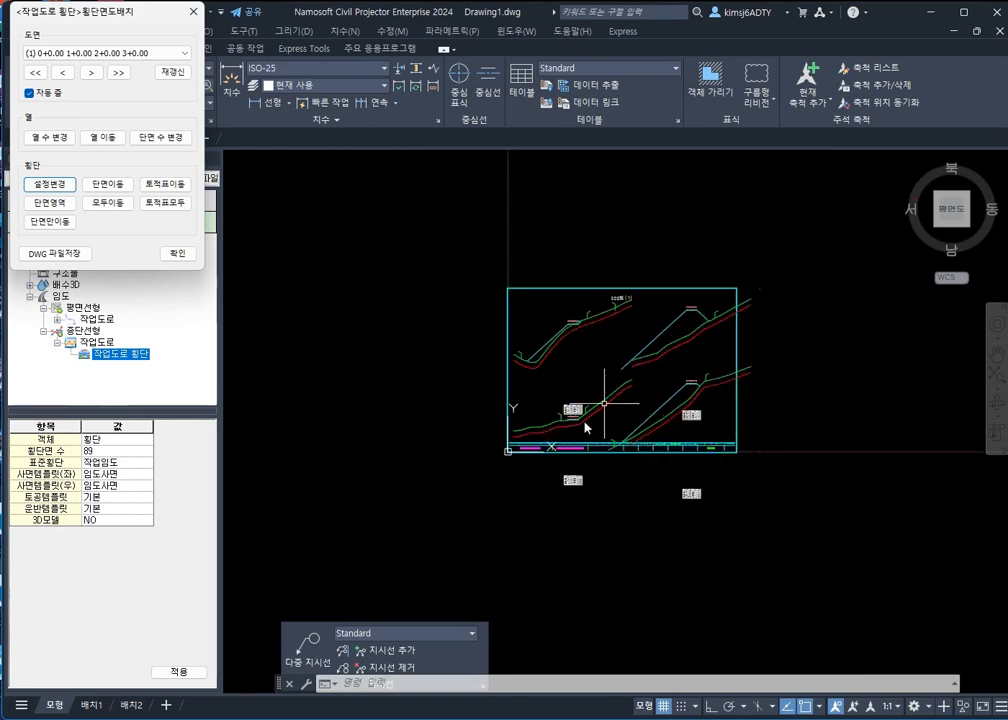
click(62, 185)
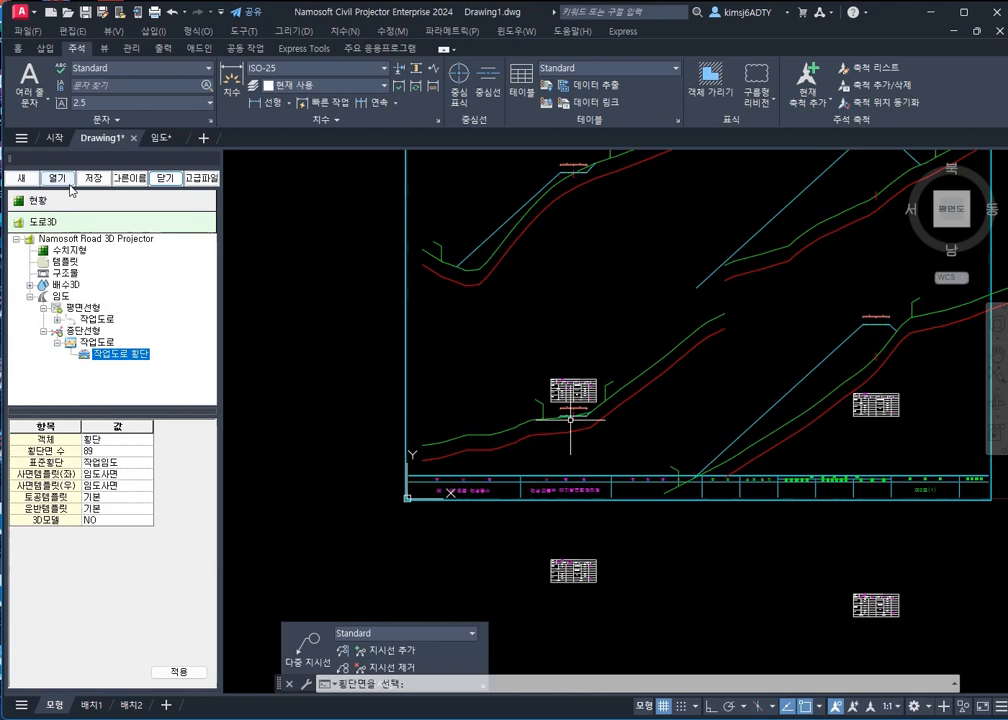
click(543, 463)
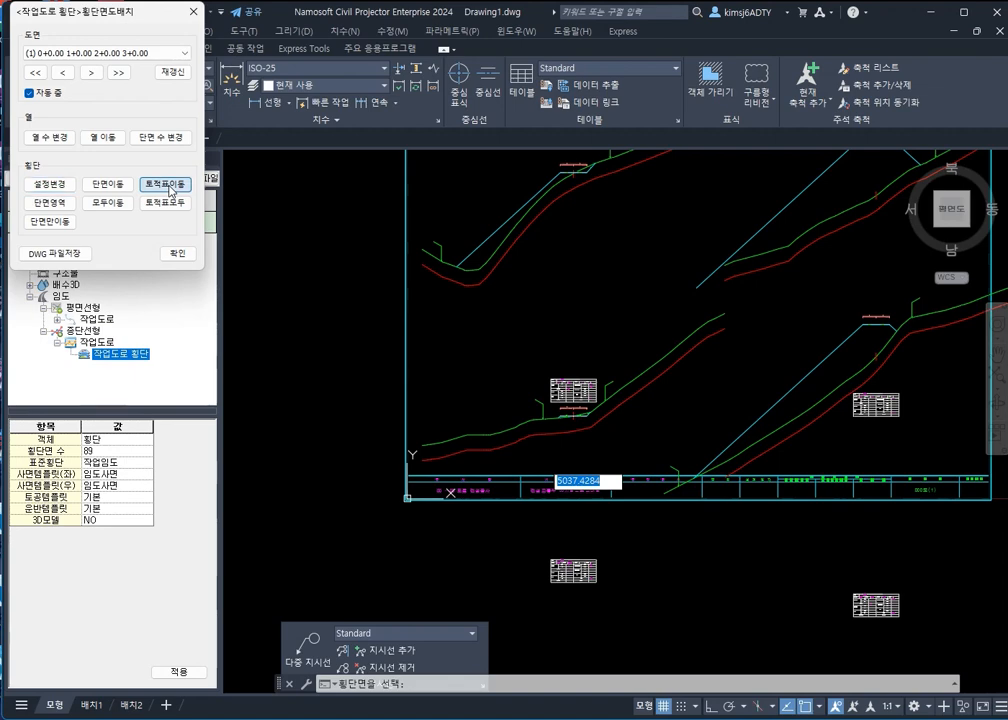
click(167, 186)
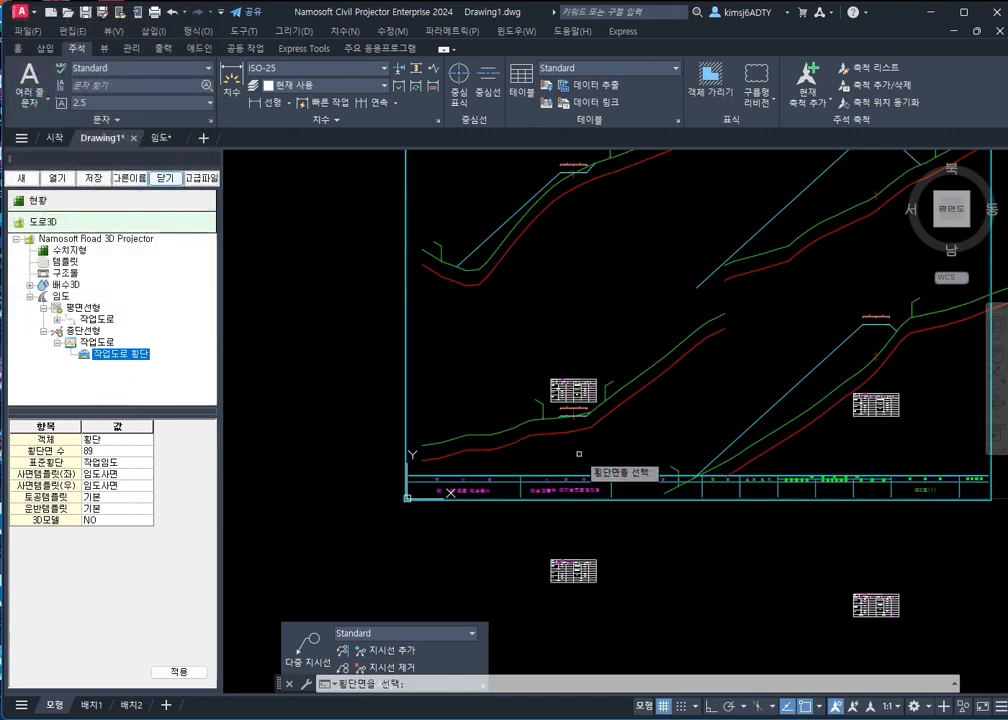
key(Escape)
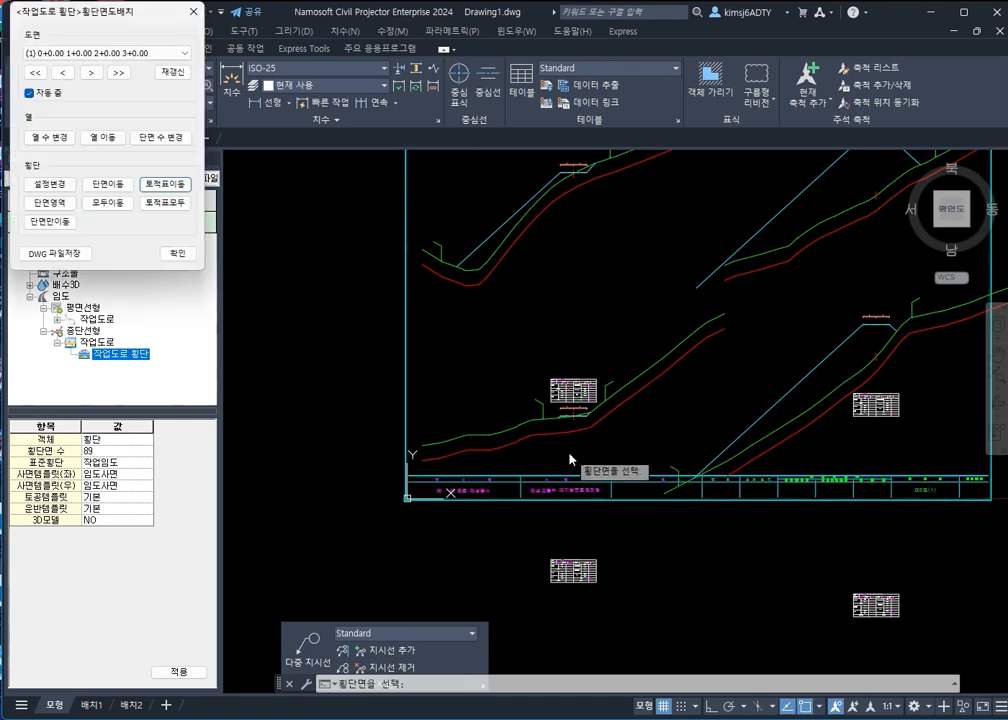
click(153, 204)
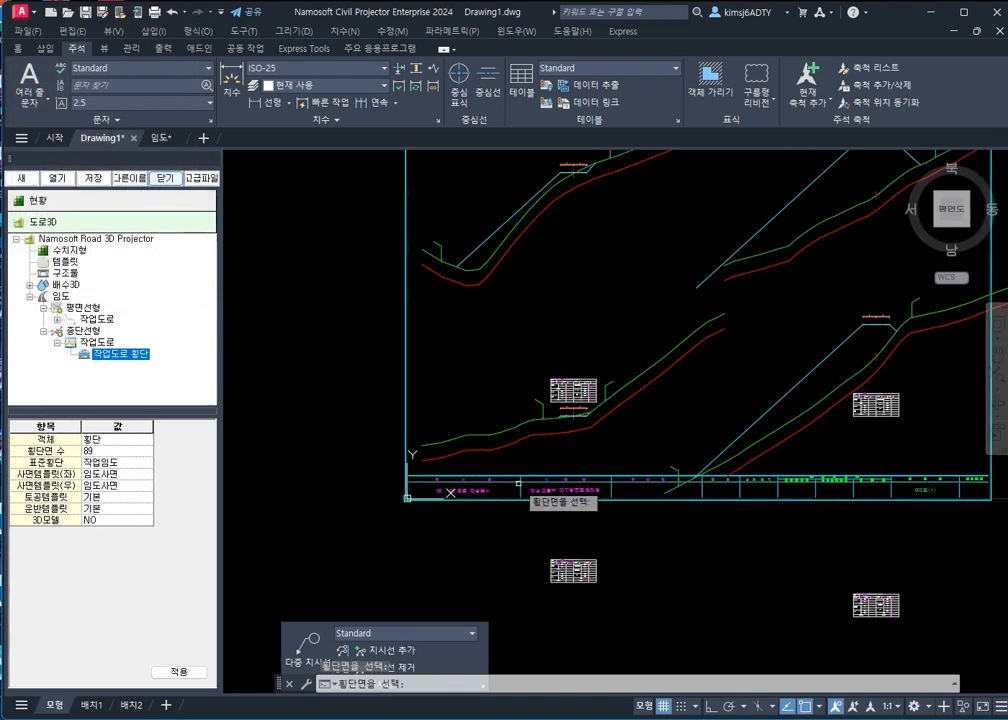
click(450, 492)
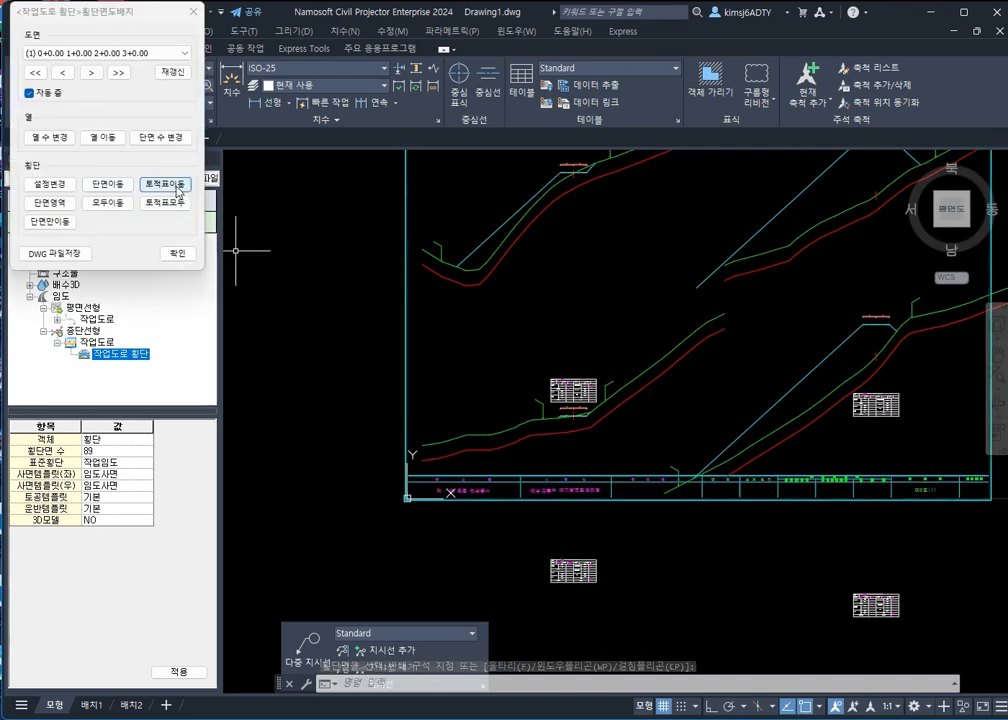
Move the earthwork table of the lower-left section straight up from below the sheet to just beneath its section
click(177, 186)
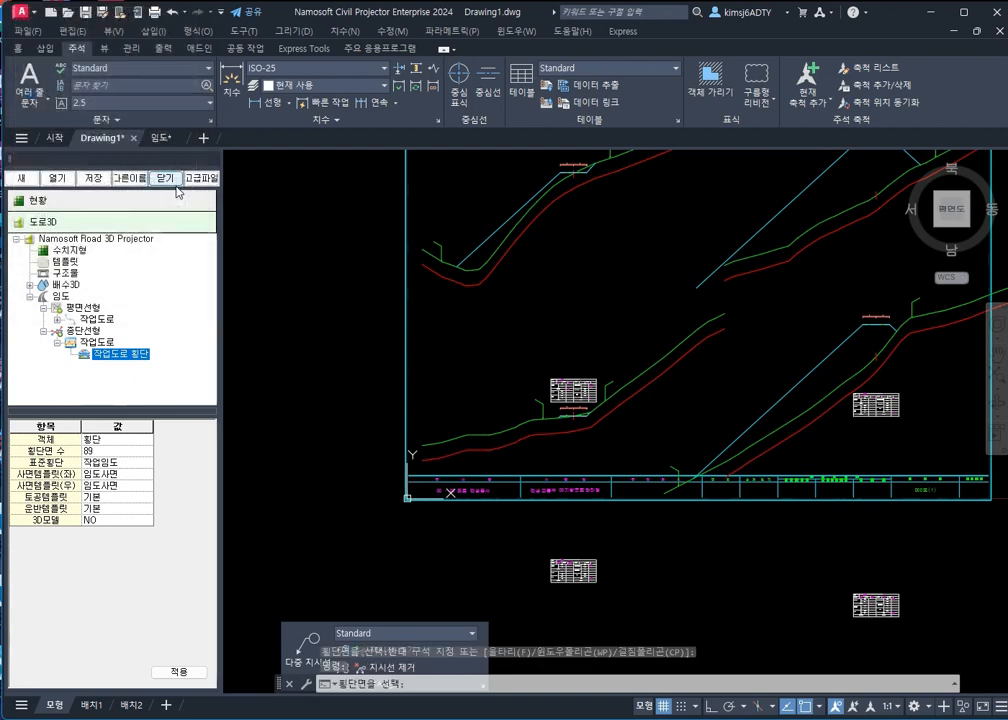
click(557, 419)
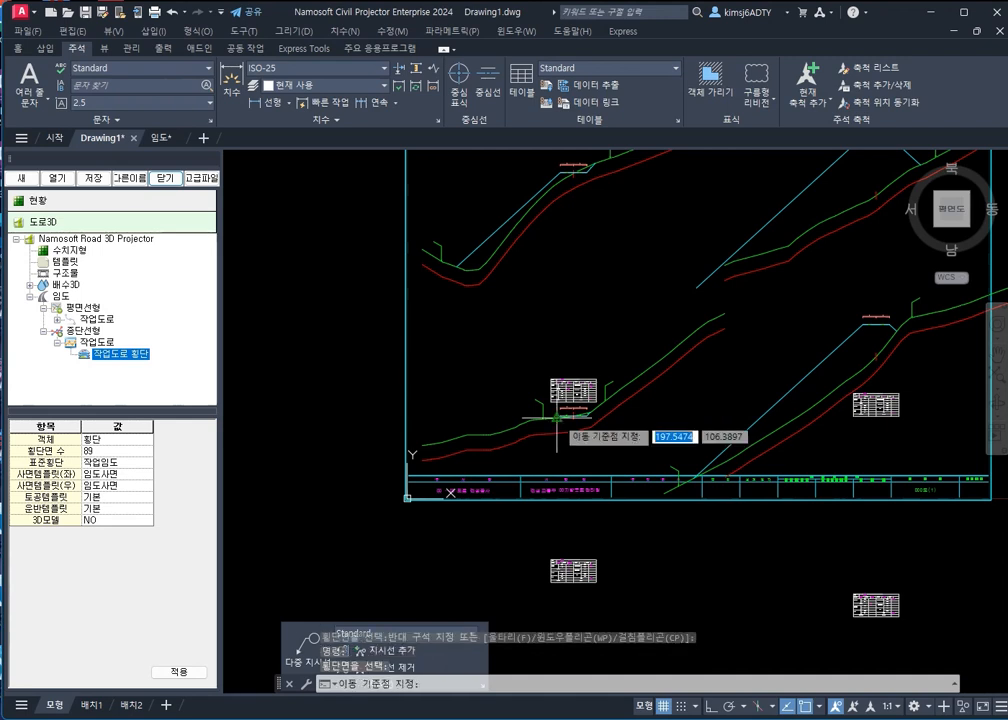
click(575, 560)
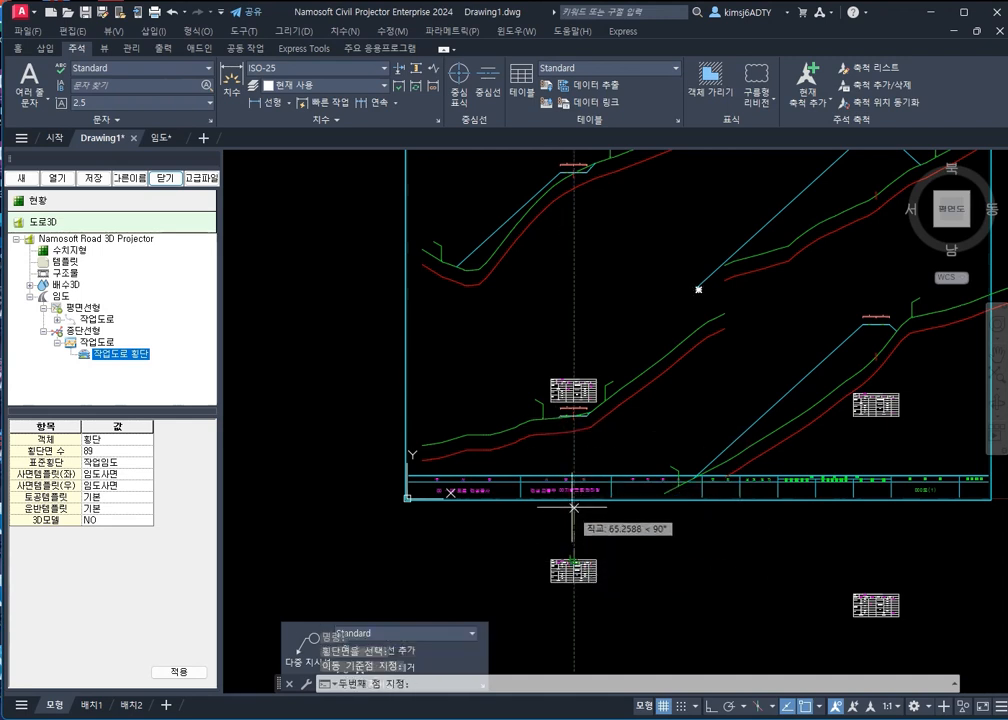
click(573, 444)
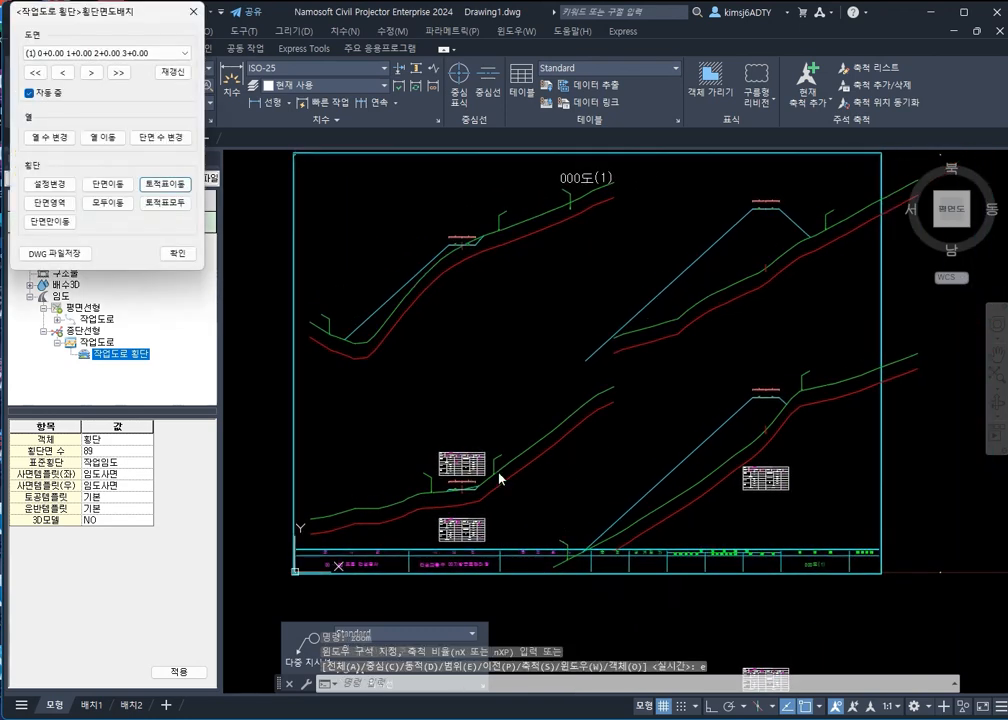
Shift all the sheet's earthwork tables straight up together and finish the section placement
click(168, 206)
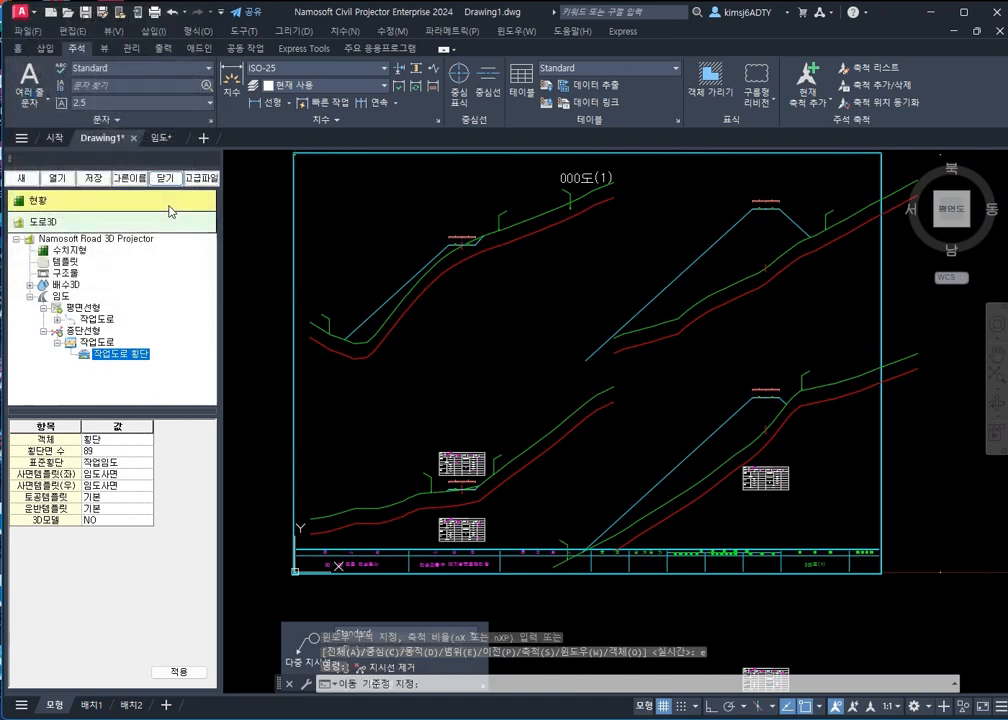
click(463, 447)
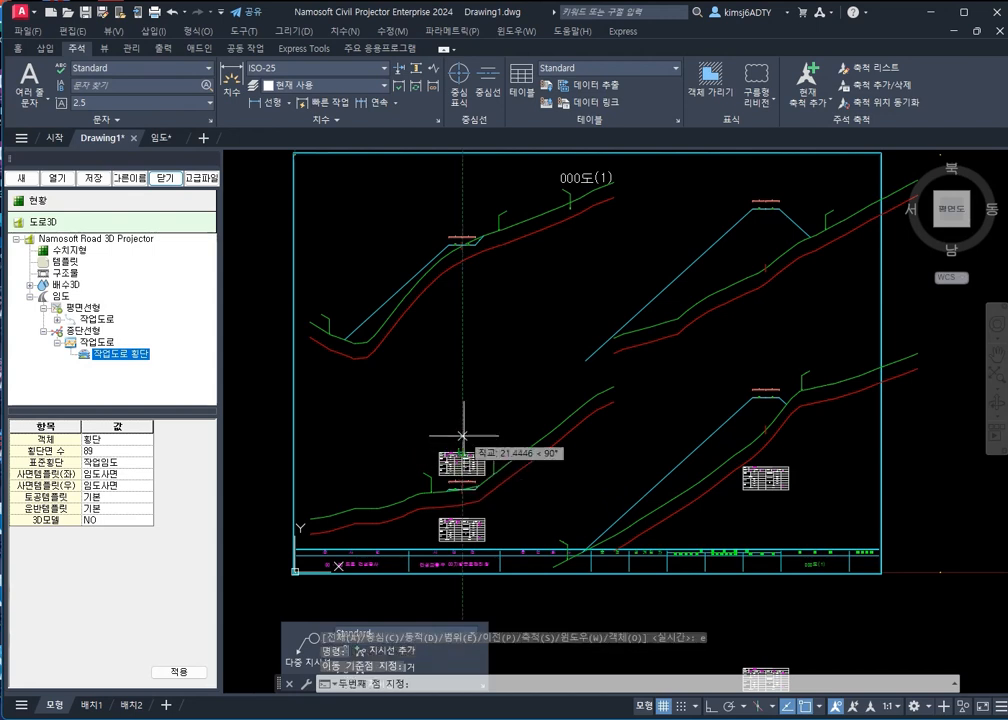
click(463, 258)
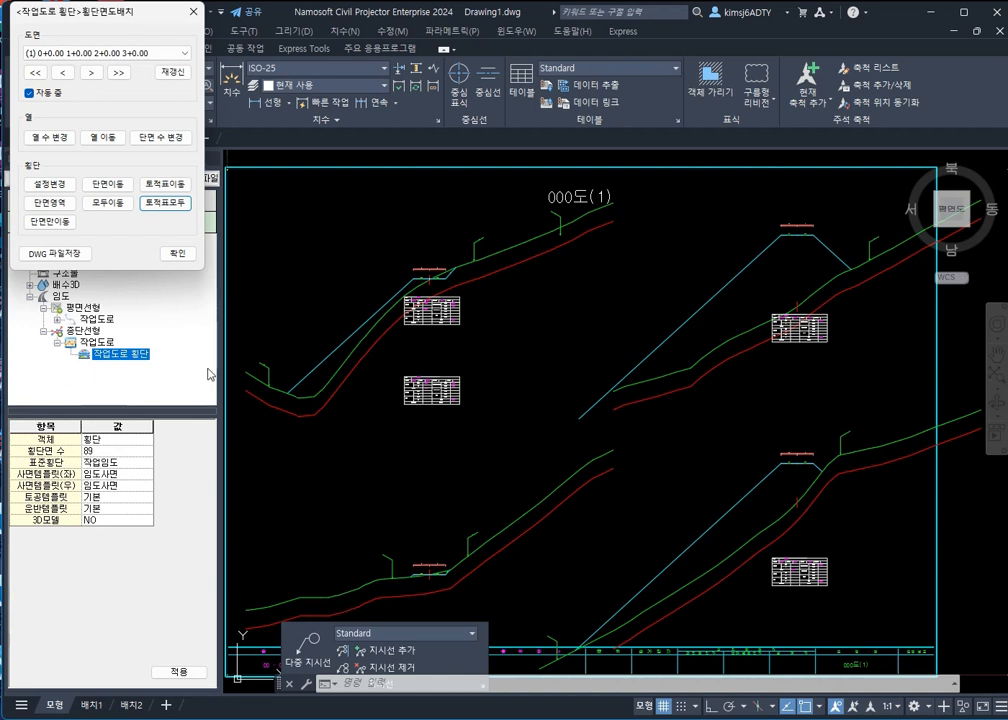
click(173, 253)
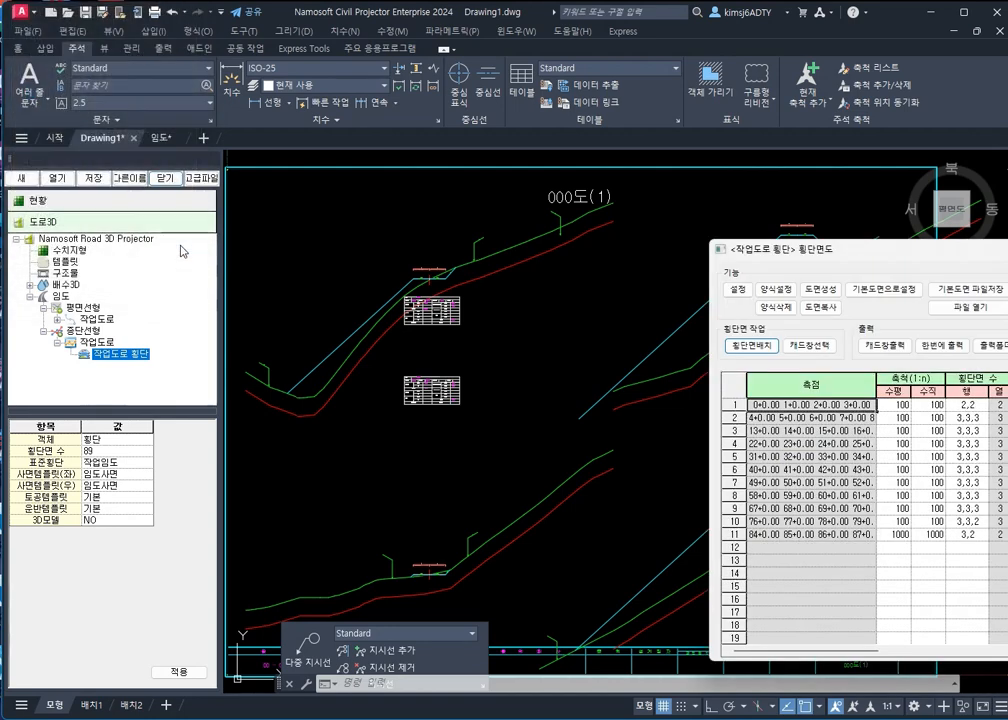
Erase the placed cross-section sheet from Drawing1.dwg and close the cross-section (횡단면도) dialog
mouse_move(170, 141)
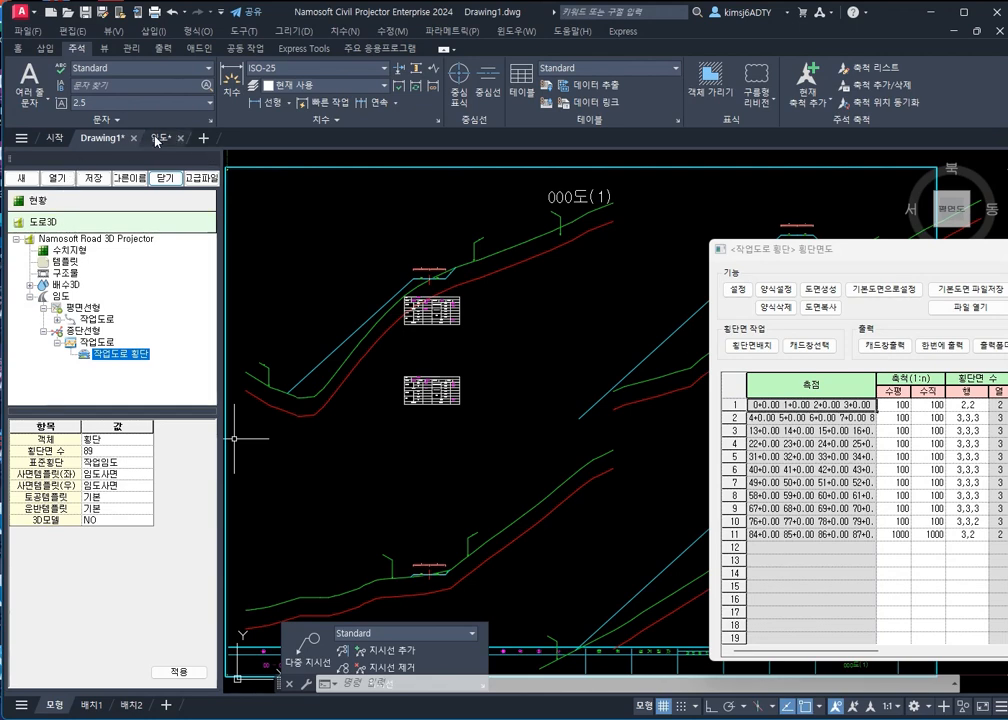
click(158, 138)
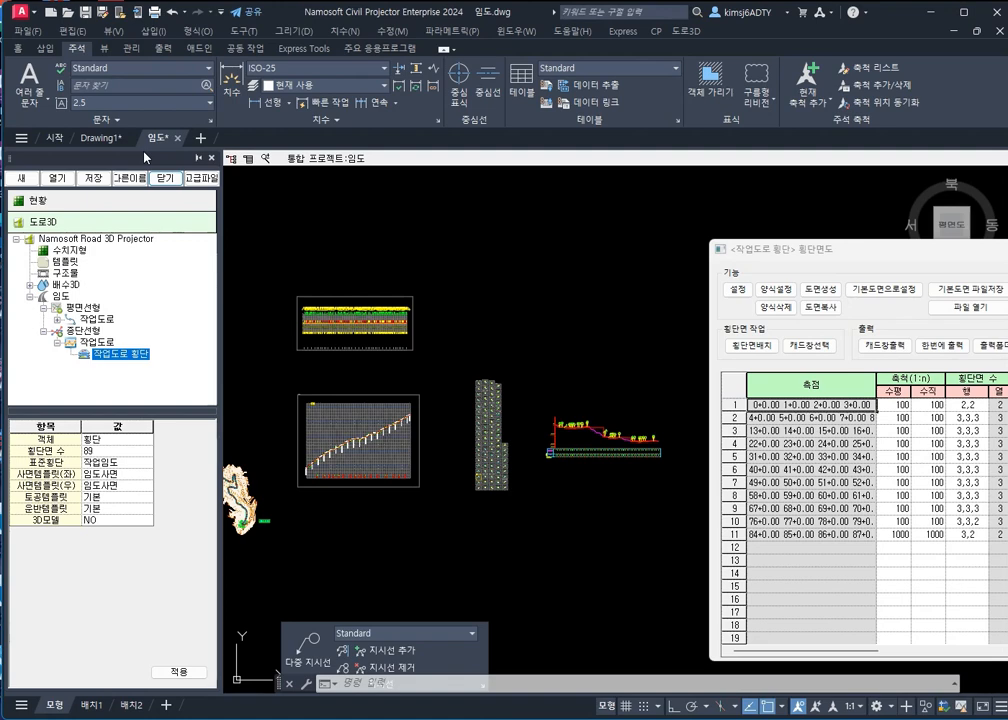
click(90, 140)
text(z)
key(Return)
text(e)
key(Return)
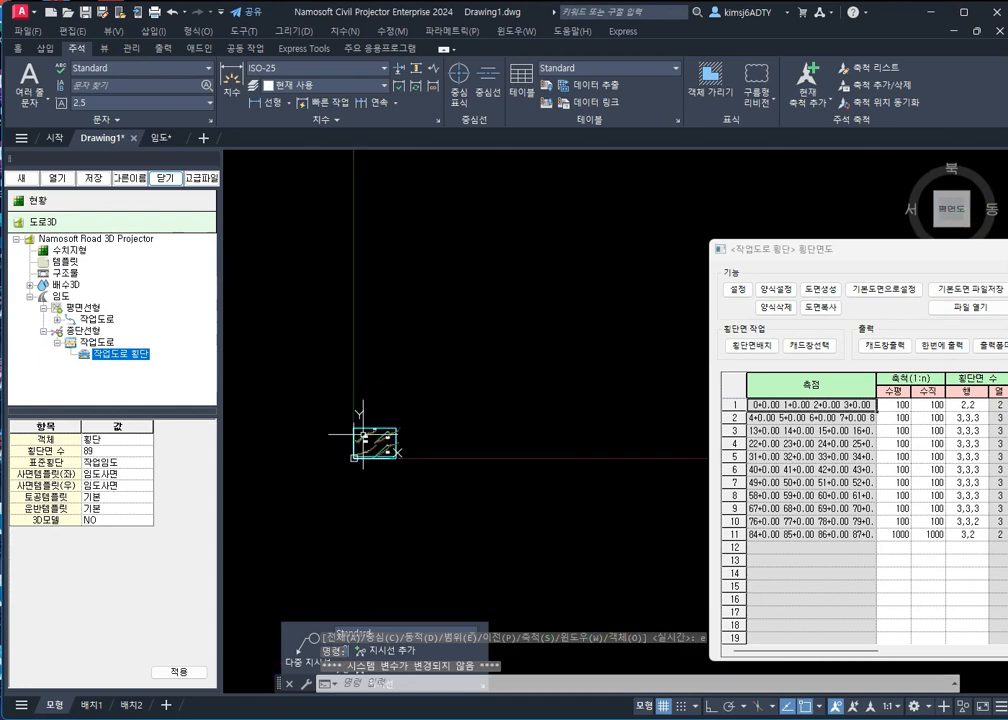
text(e)
key(Return)
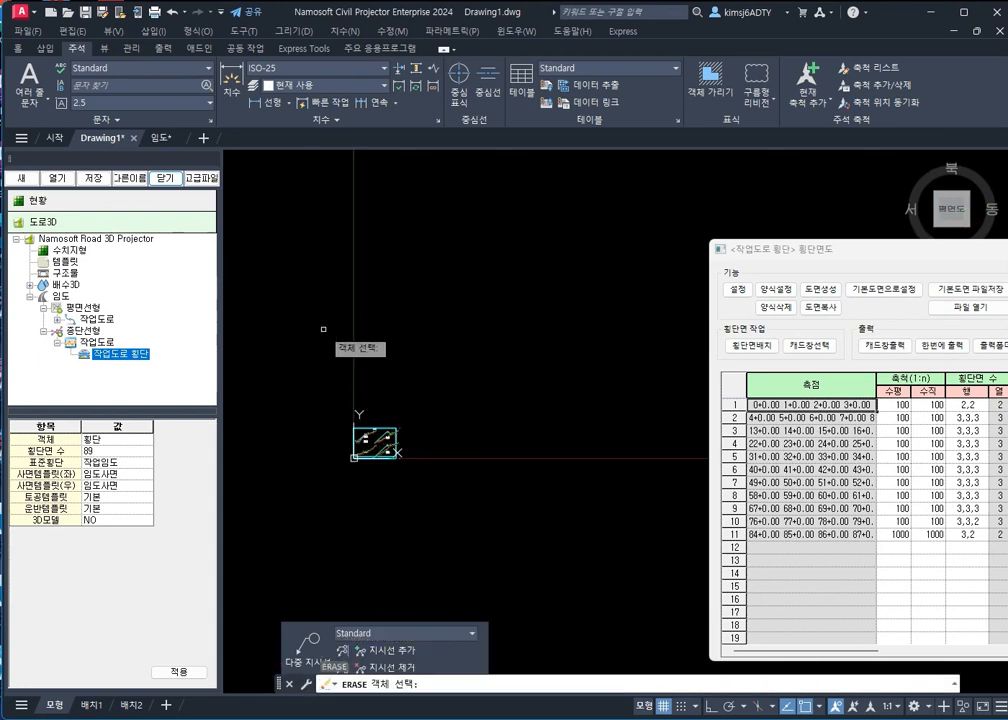
click(224, 272)
click(418, 433)
key(Return)
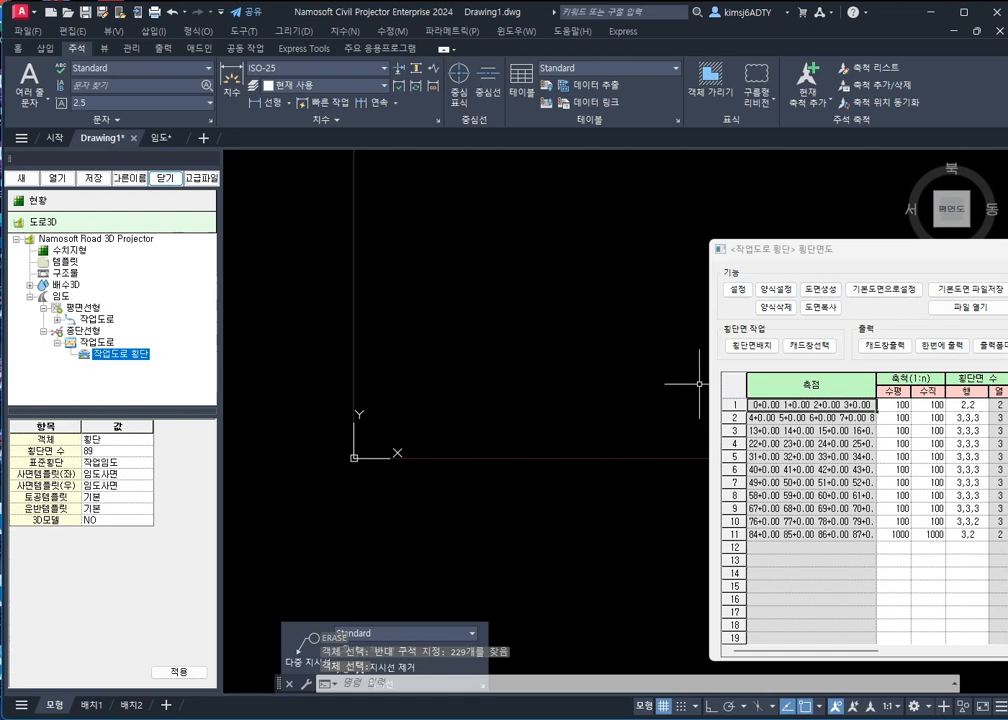
click(1006, 249)
click(926, 483)
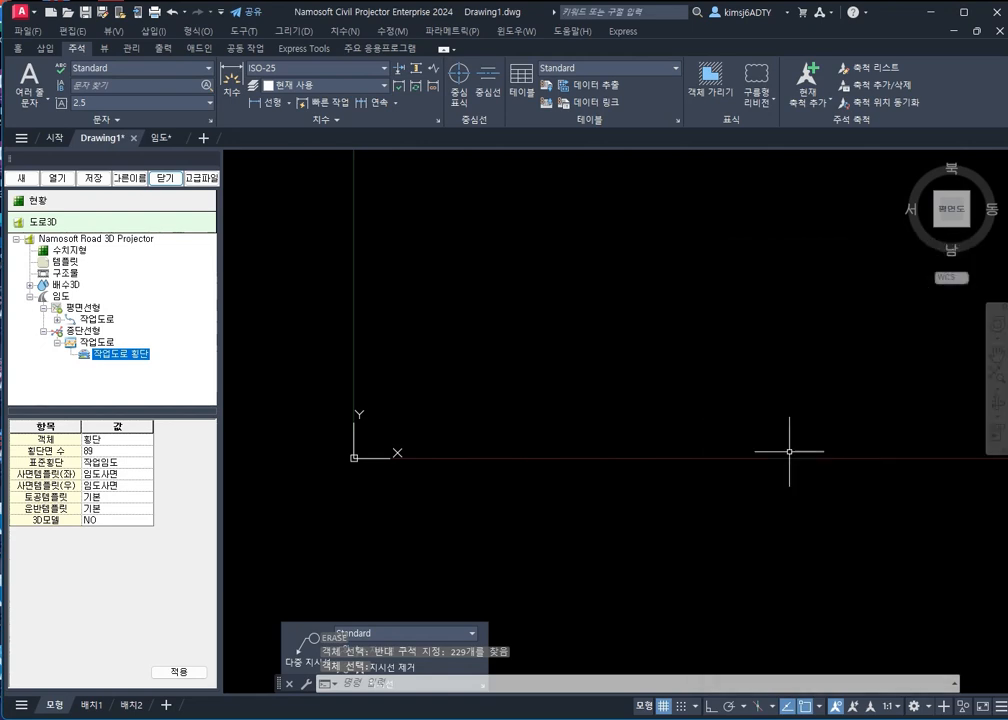
Open the planned plan drawing (계획평면도) settings for 작업도로 횡단 and generate its 3D model and drainage data anew
right_click(132, 357)
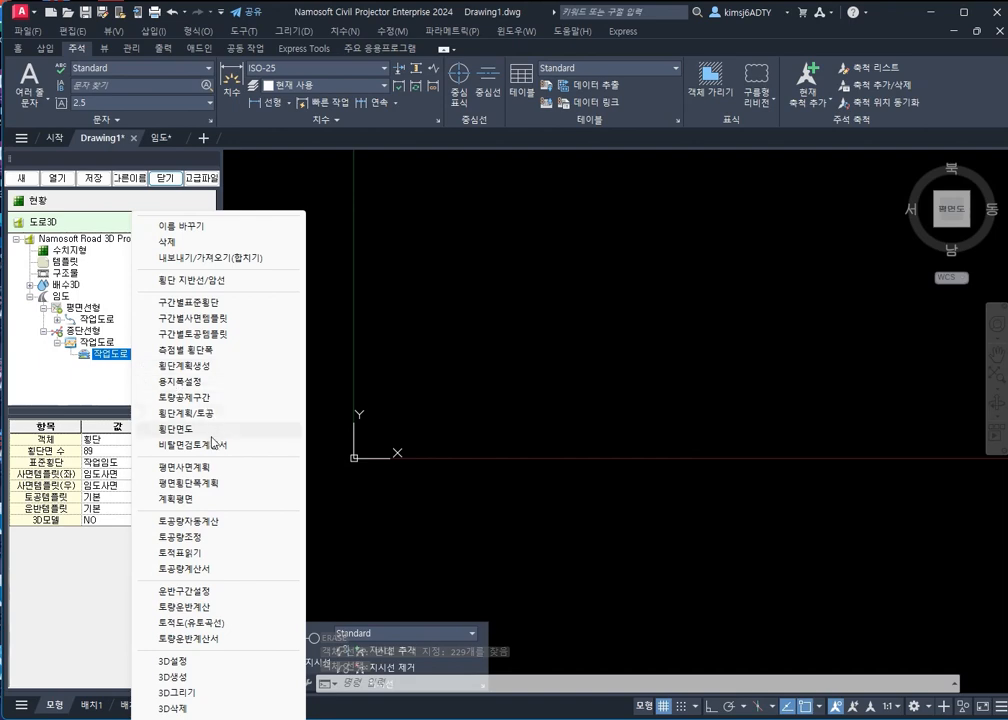
click(176, 498)
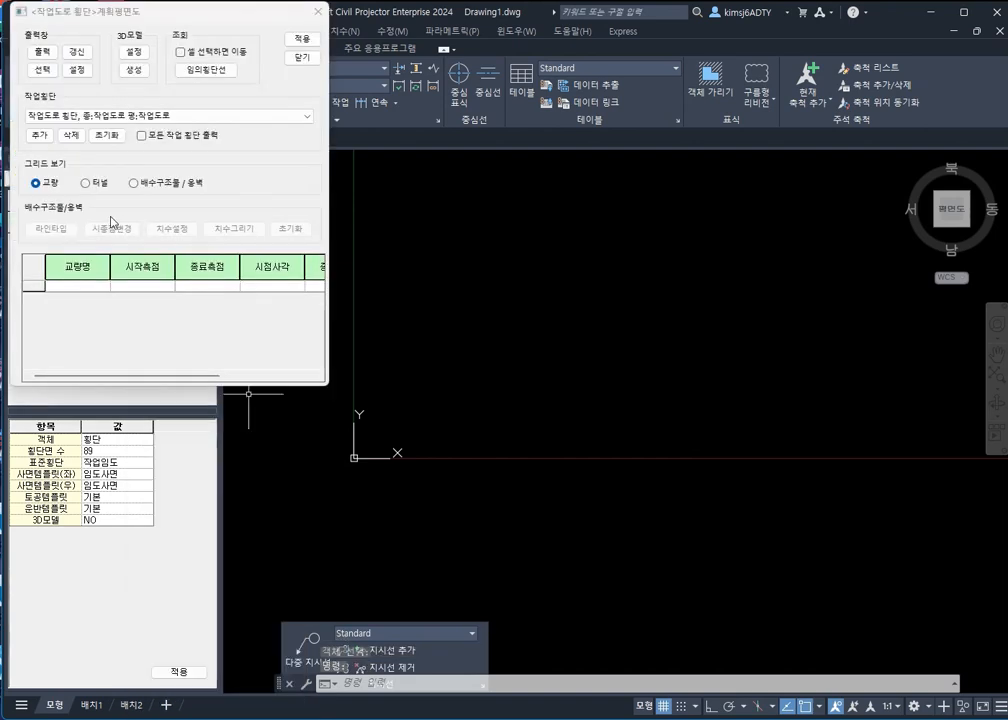
click(133, 70)
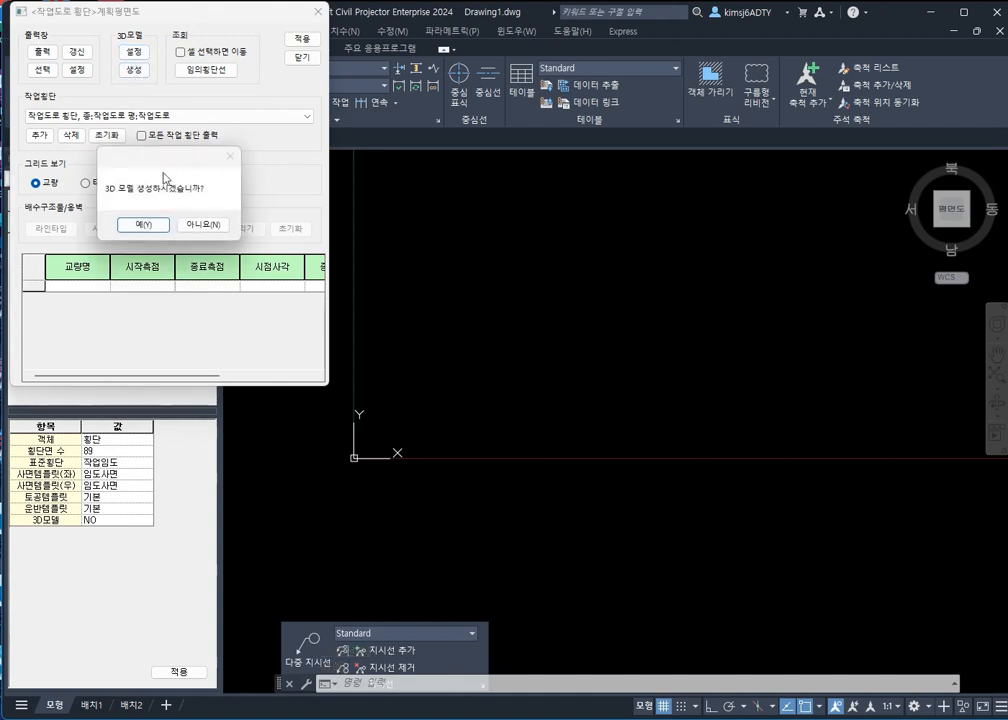
click(141, 224)
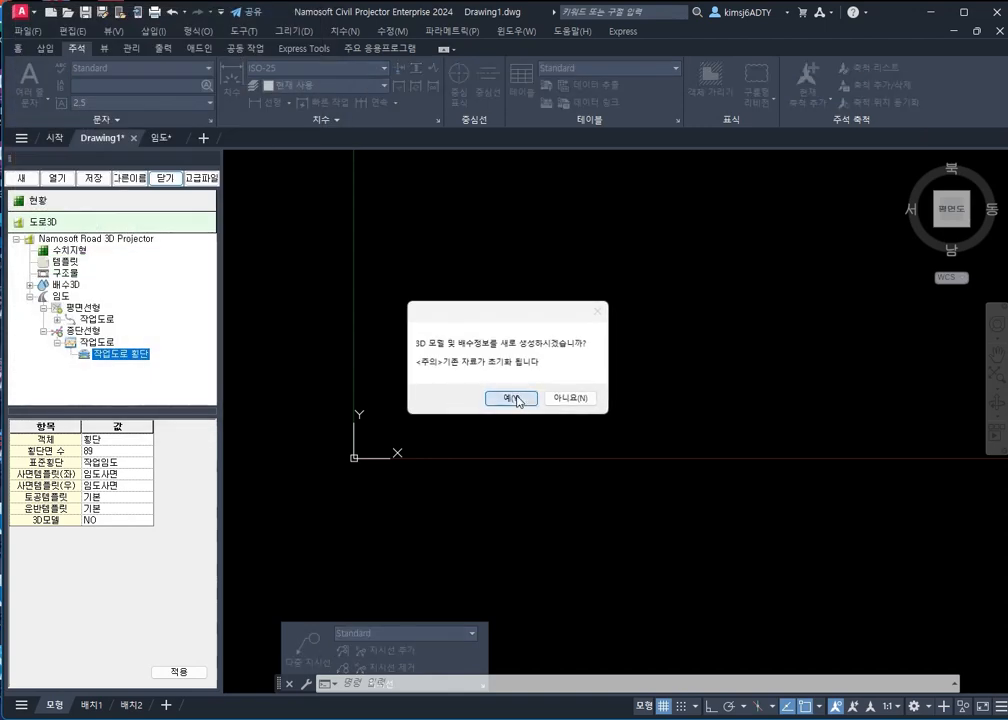
click(516, 398)
Output the planned plan drawing of 작업도로 횡단 to Drawing1.dwg
click(547, 406)
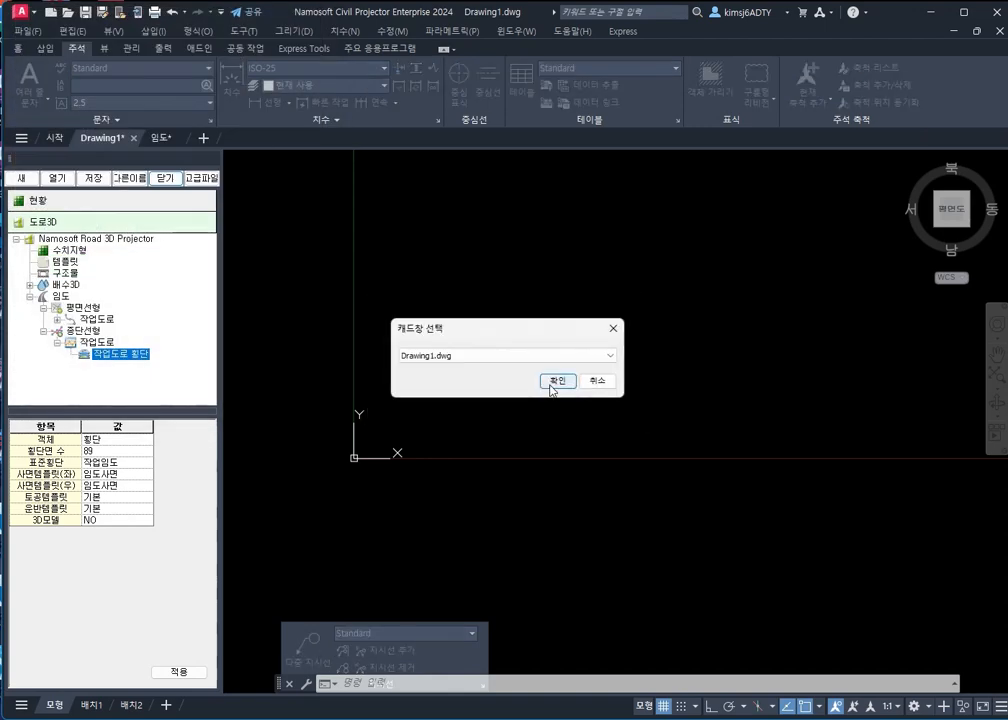
click(556, 381)
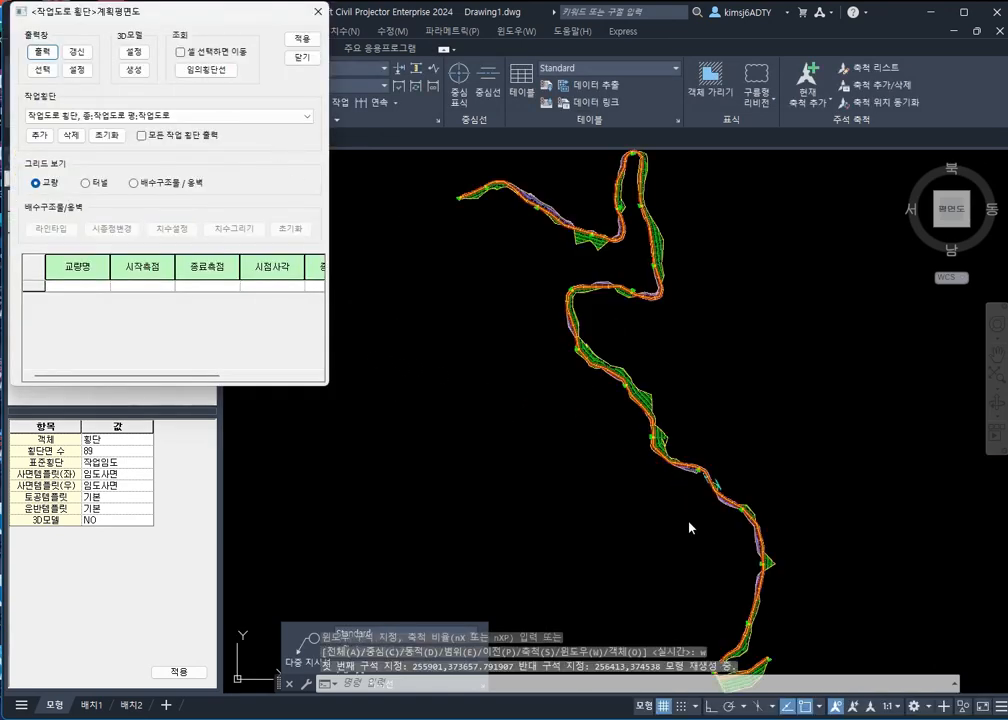
mouse_move(711, 524)
middle_down()
mouse_move(643, 400)
mouse_move(637, 484)
mouse_move(665, 547)
middle_up()
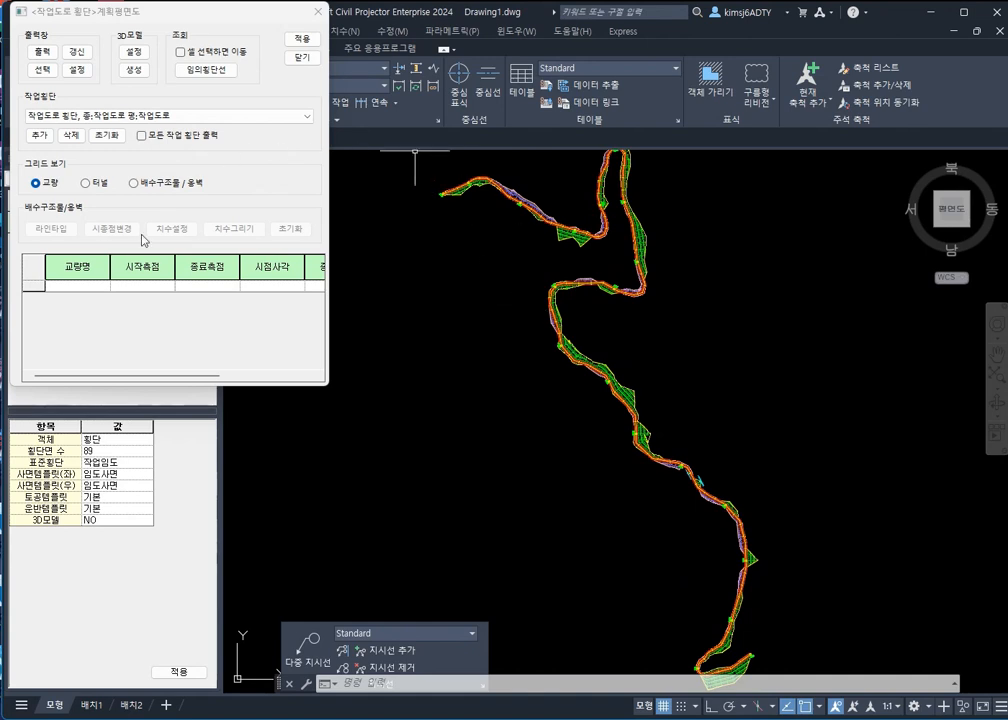
List the drainage structures and retaining walls (배수구조물/옹벽) and draw their dimensions in the current drawing
click(136, 184)
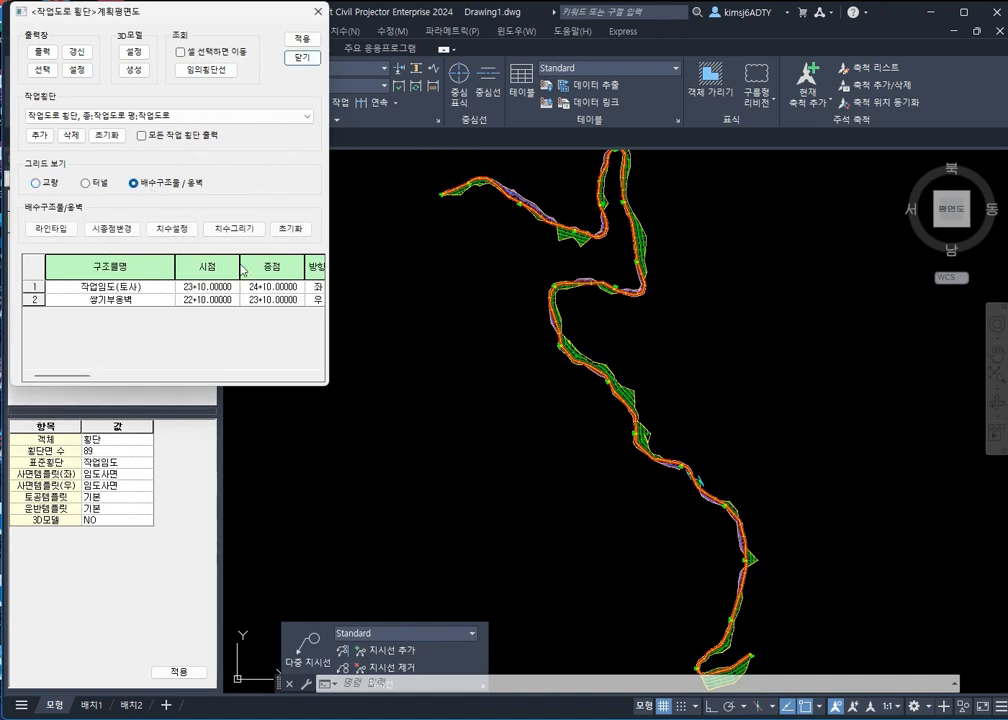
click(234, 228)
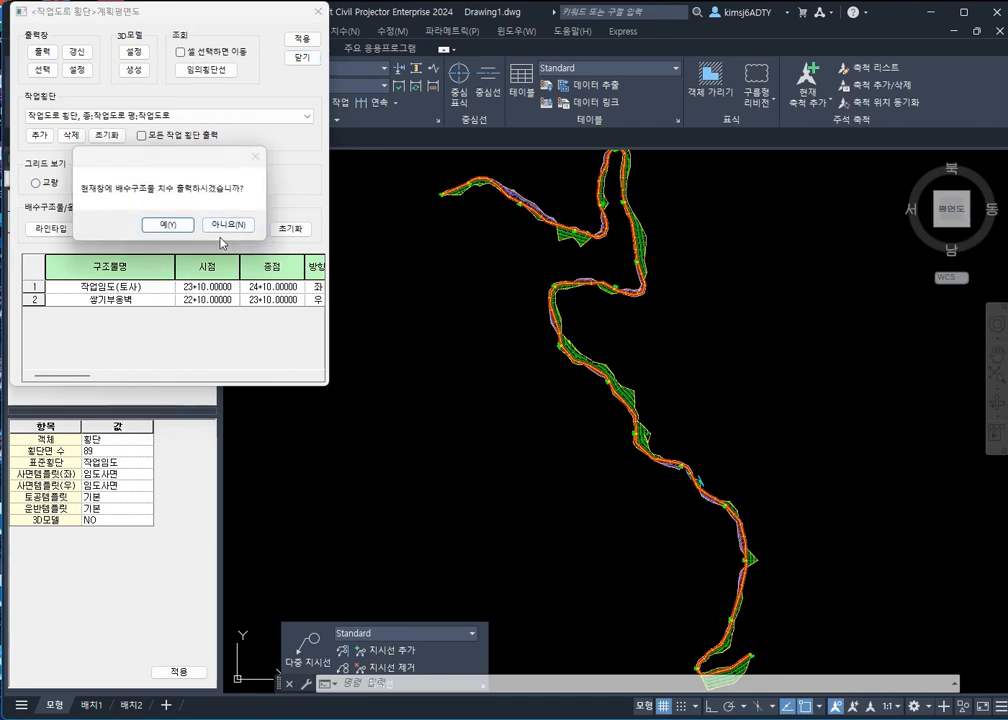
click(168, 225)
Examine the structure dimensions between stations 23+10.00 and 24+10.00 and the neighbouring road and slopes in the plan
scroll(675, 488, up, 5)
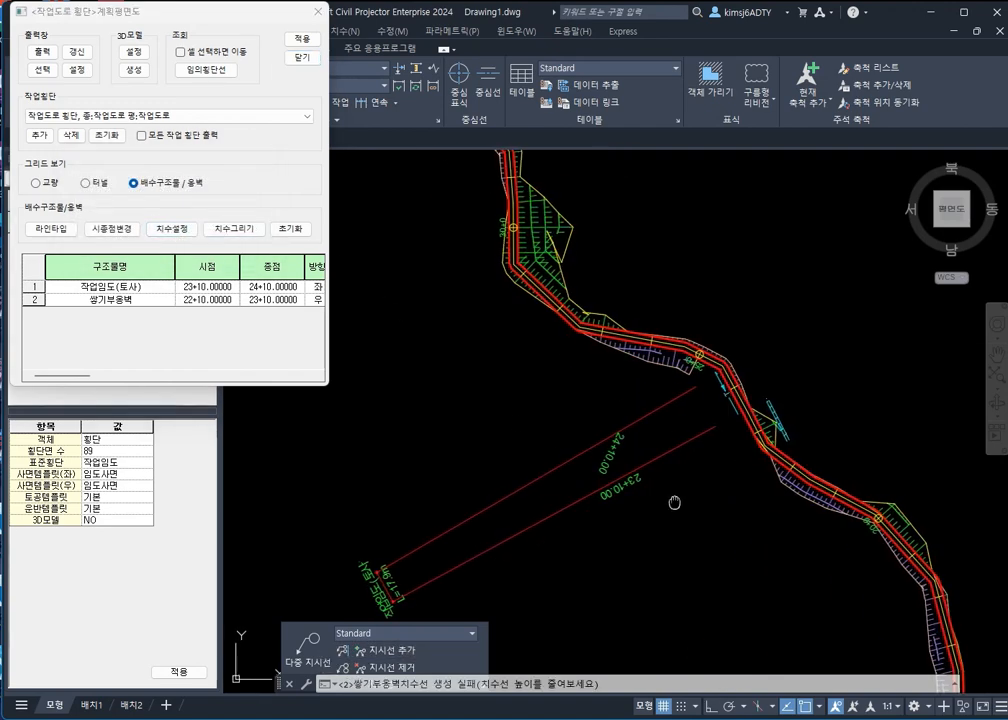
scroll(545, 520, down, 4)
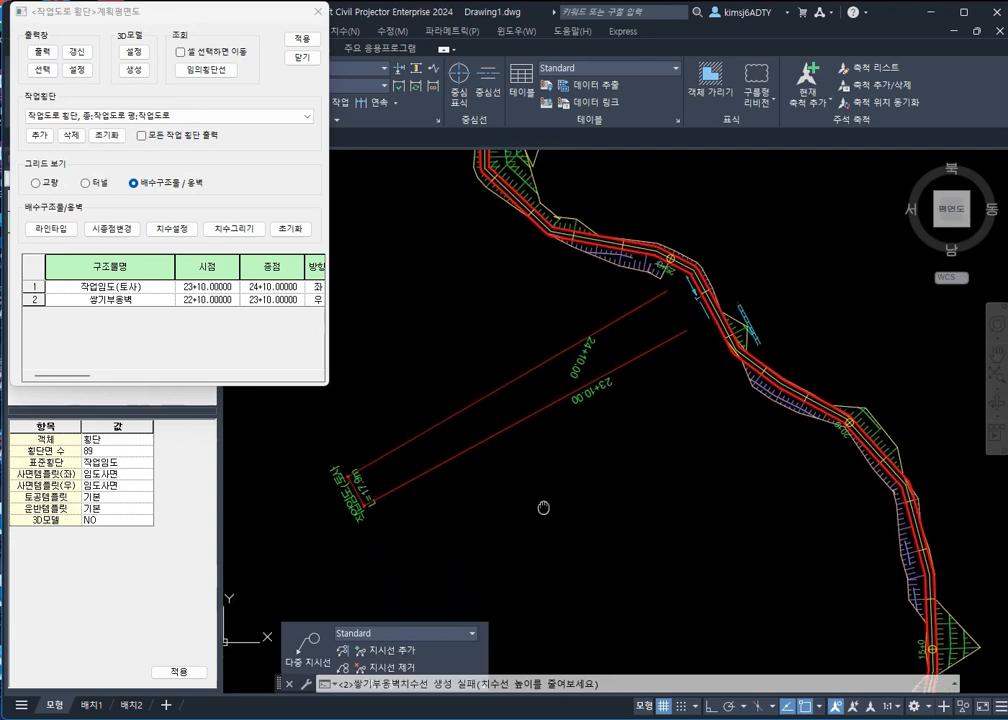
middle_drag(619, 523, 619, 400)
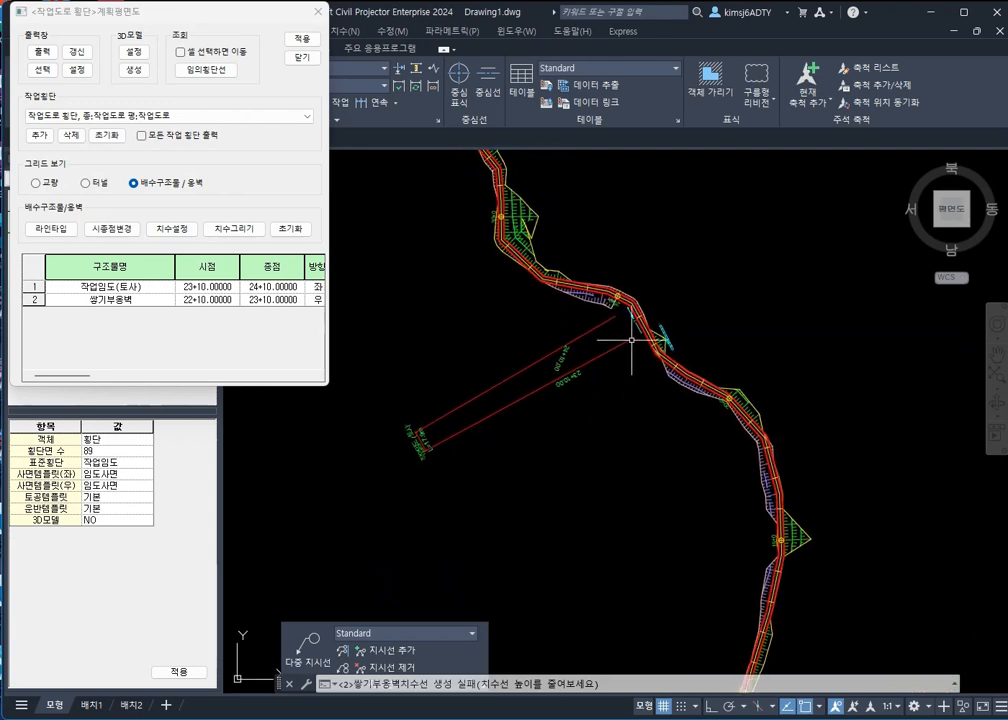
scroll(626, 305, up, 2)
mouse_move(719, 370)
middle_down()
mouse_move(675, 374)
mouse_move(627, 360)
middle_up()
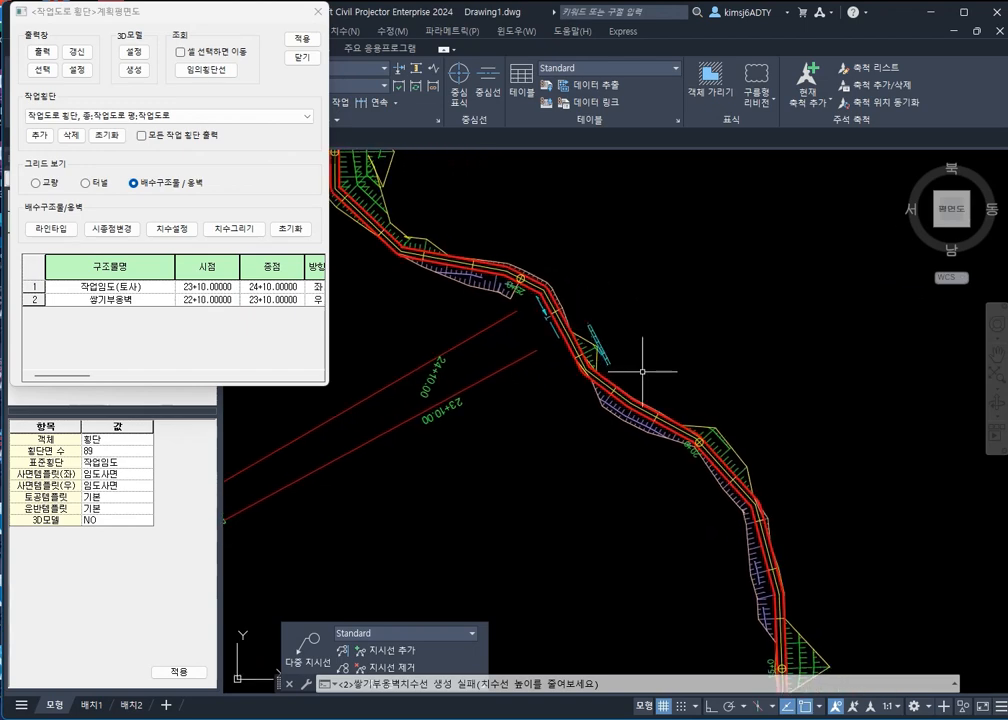
scroll(641, 371, down, 2)
middle_drag(641, 371, 611, 278)
scroll(611, 278, down, 2)
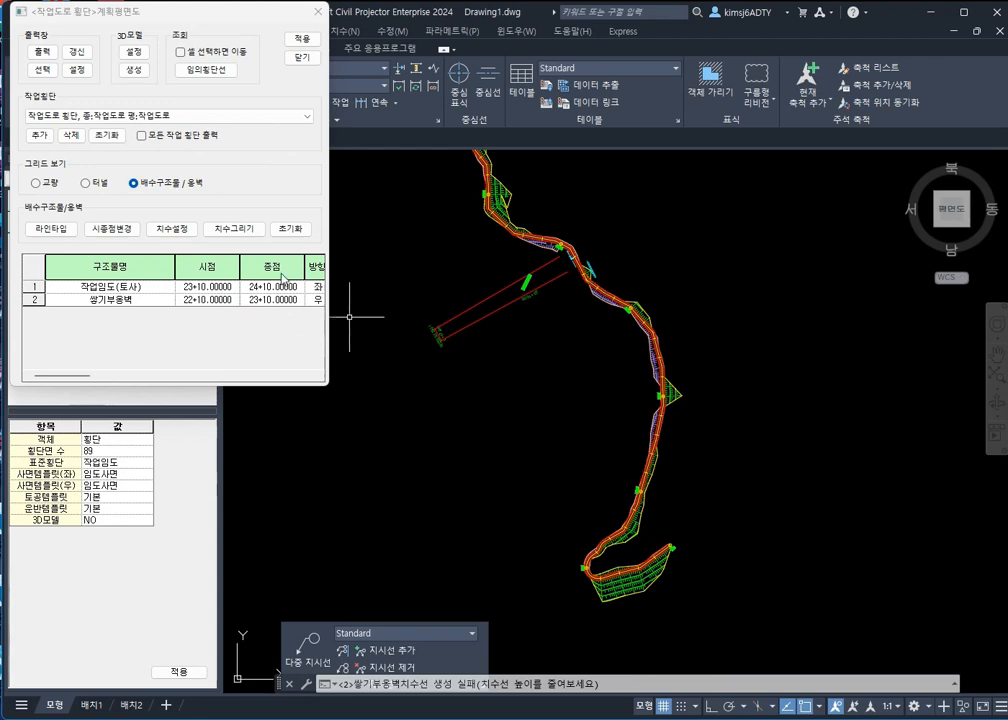